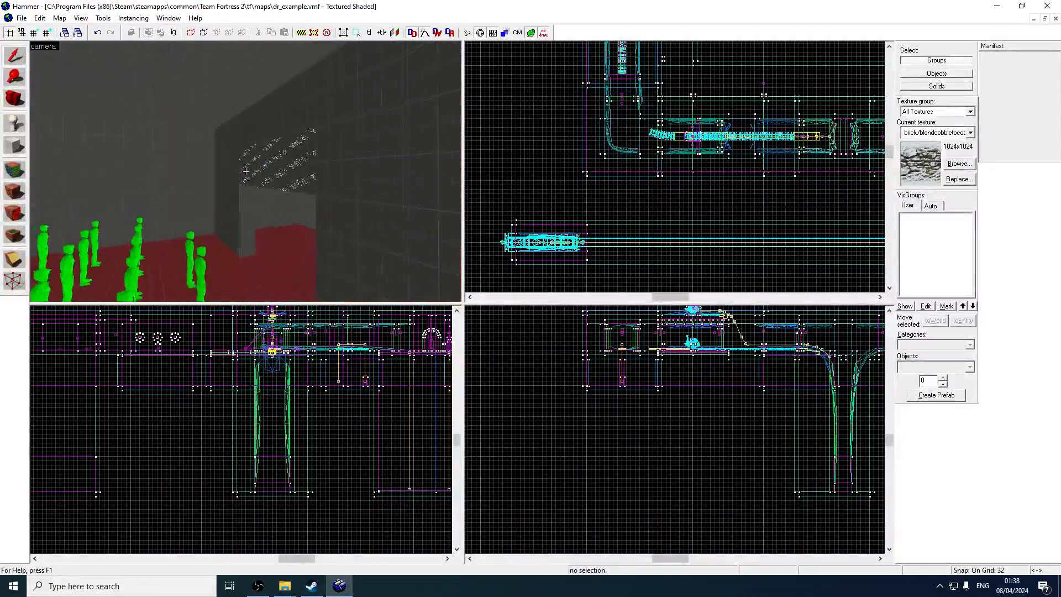
- Examine the player spawn room, its walls, doorway and signs, and the trigger volumes in the adjoining area of the map
key("s")
key("z")
key("z")
key("z")
key("z")
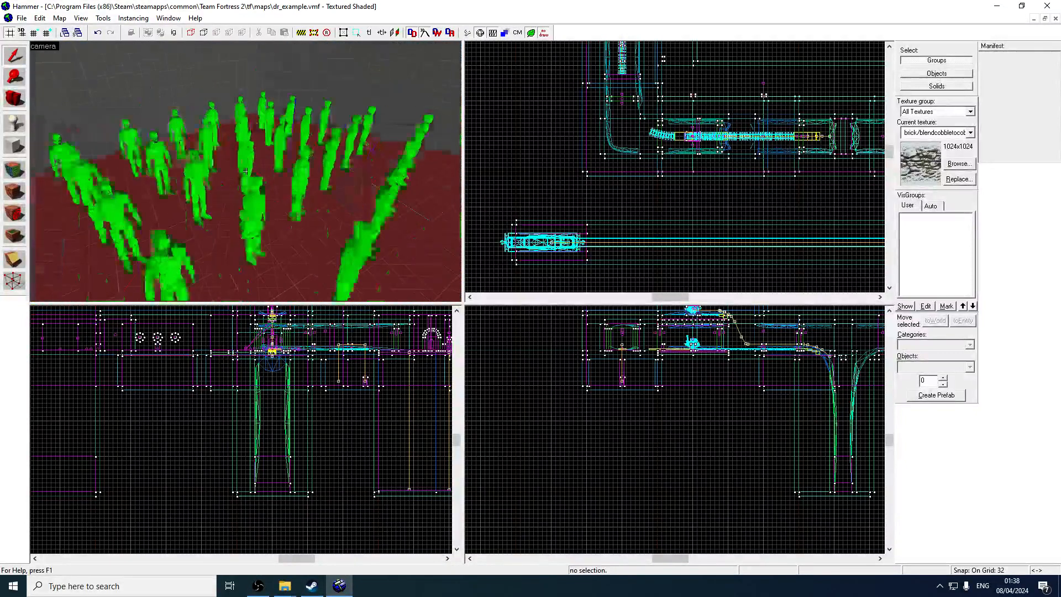
key("z")
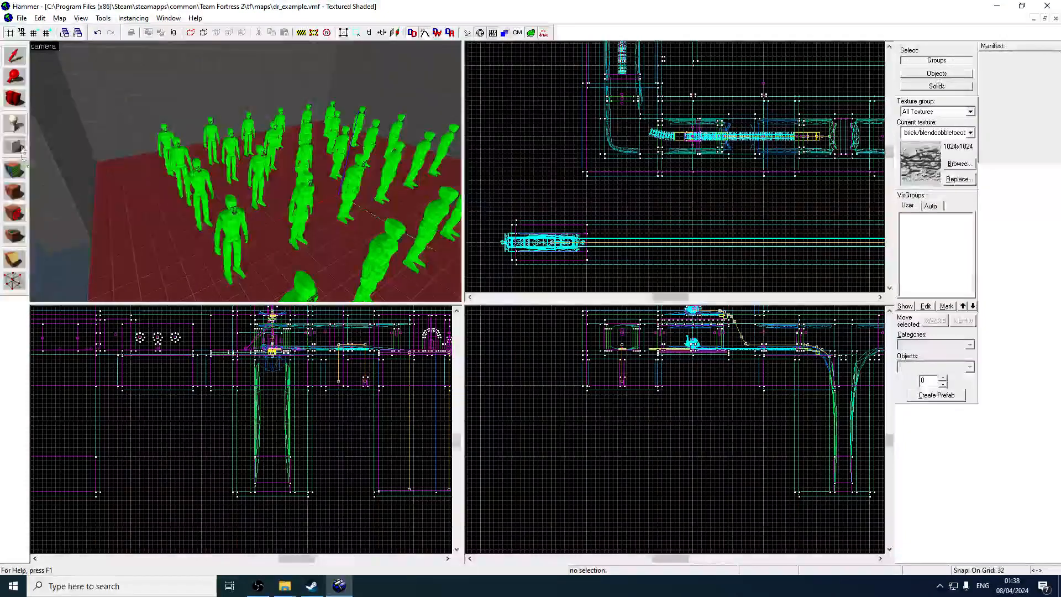
key("z")
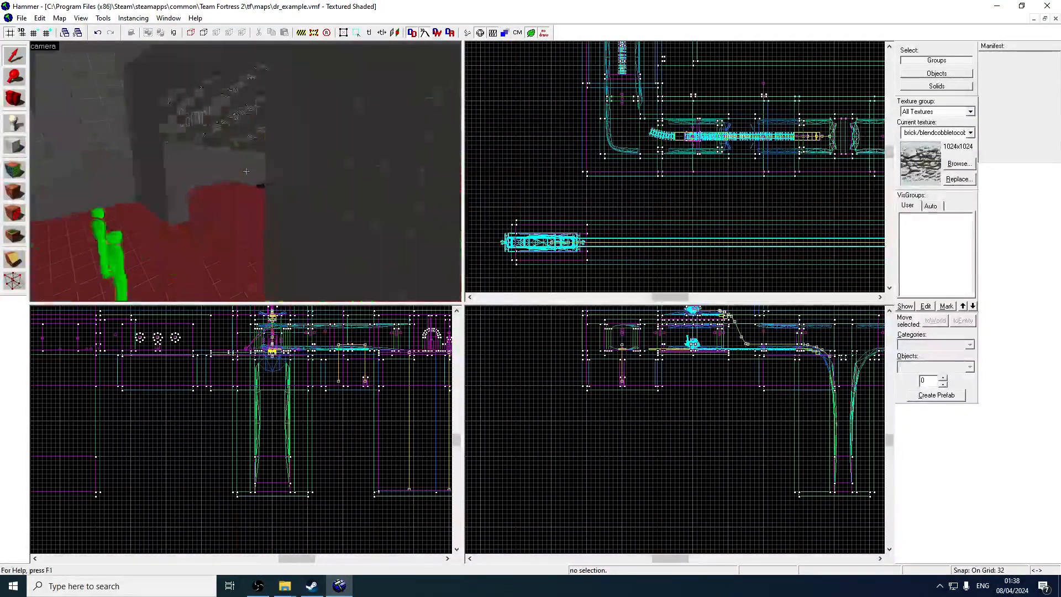
key("z")
left_click(15, 171)
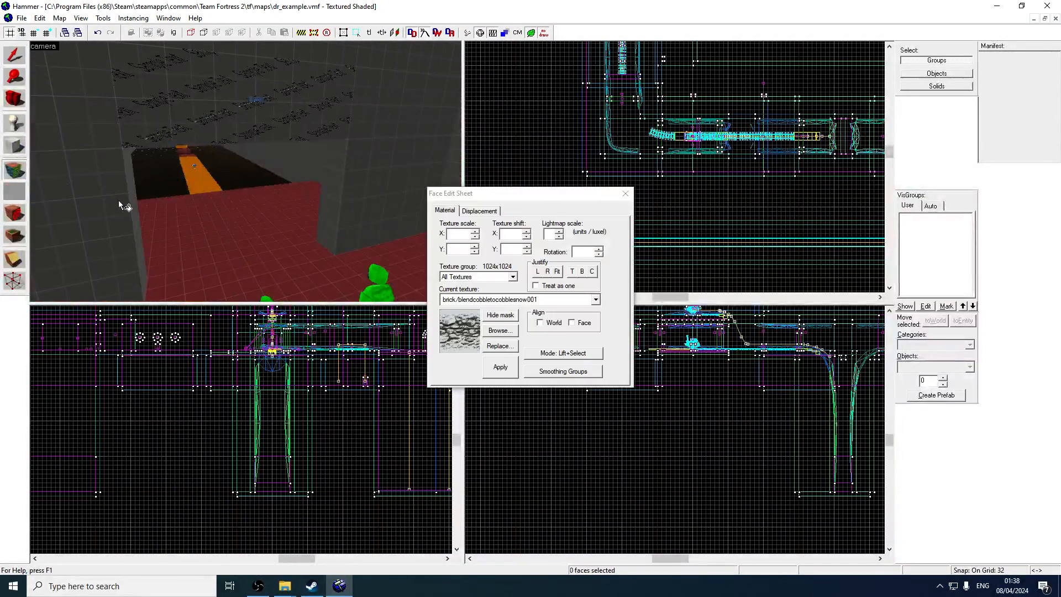
key("z")
key("w")
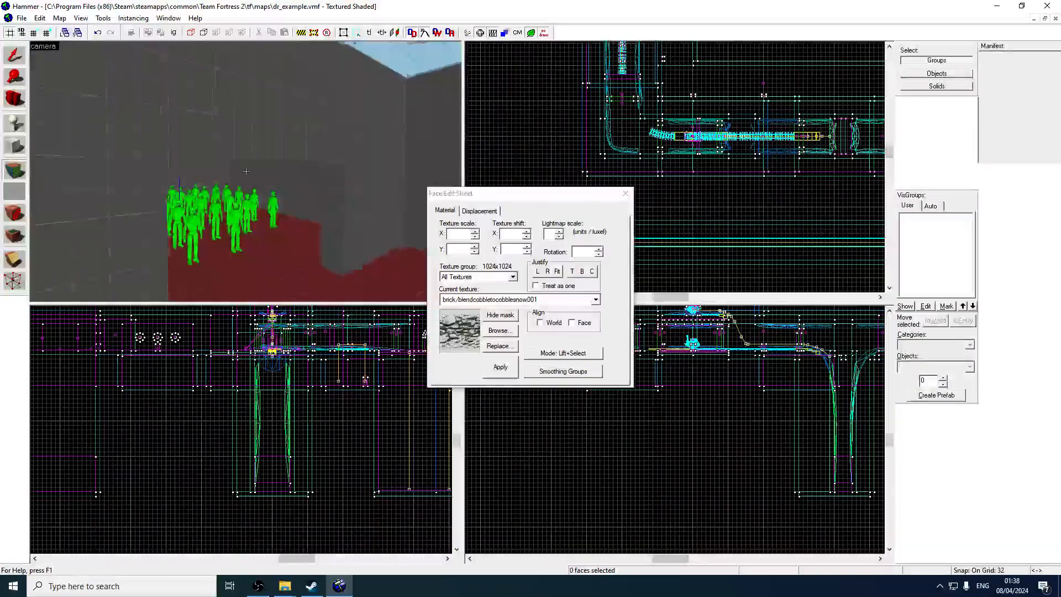
key("w")
key("w")
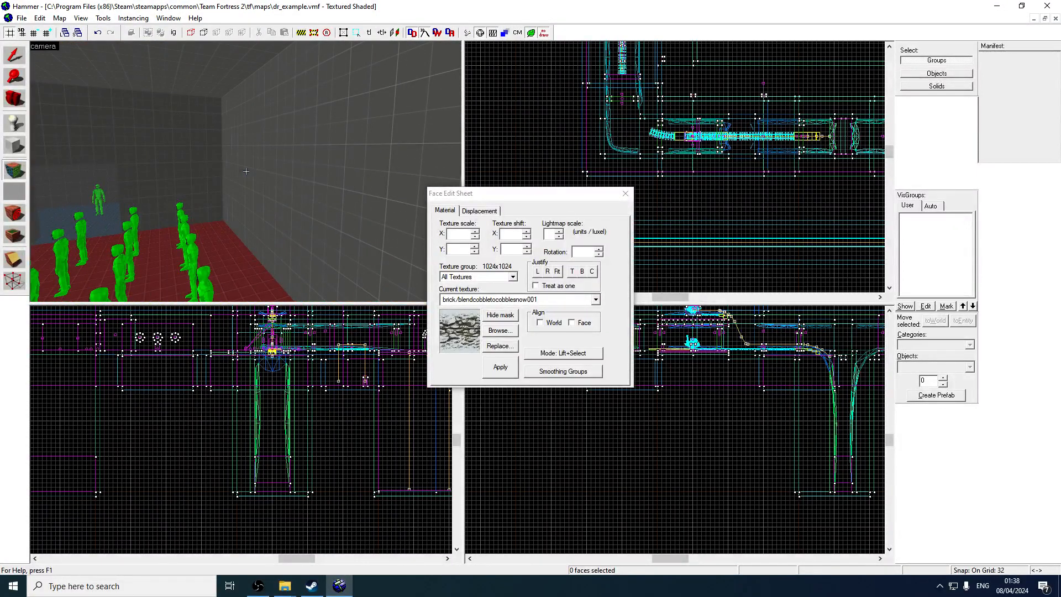
key("w")
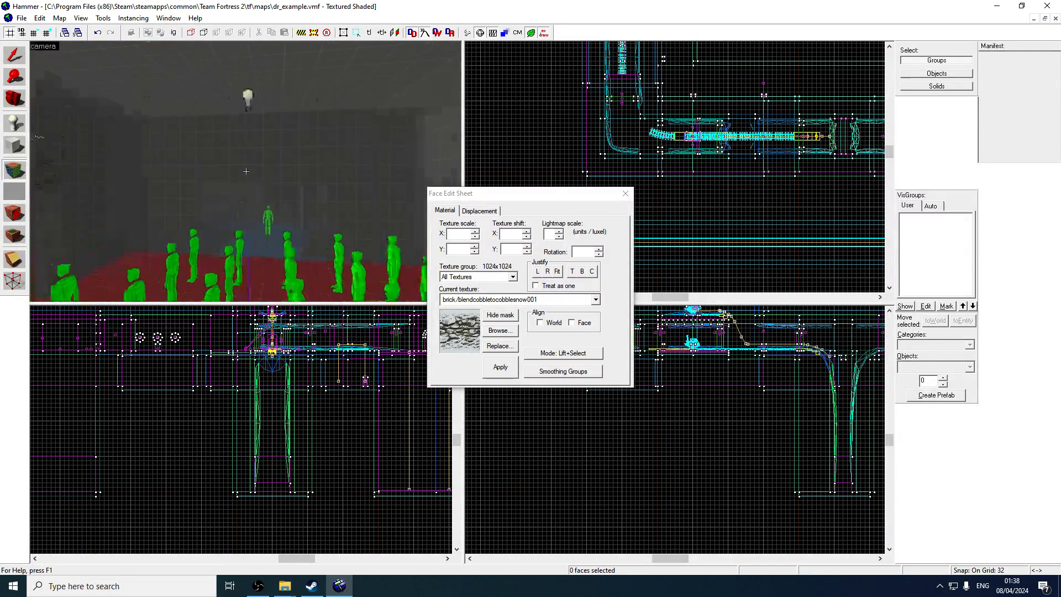
key("w")
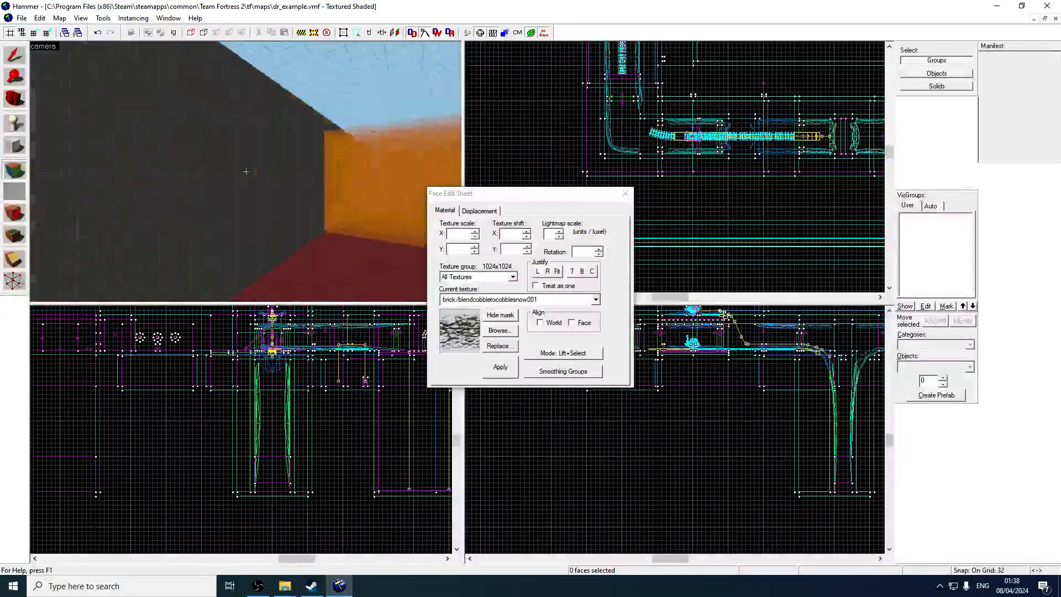
key("z")
key("w")
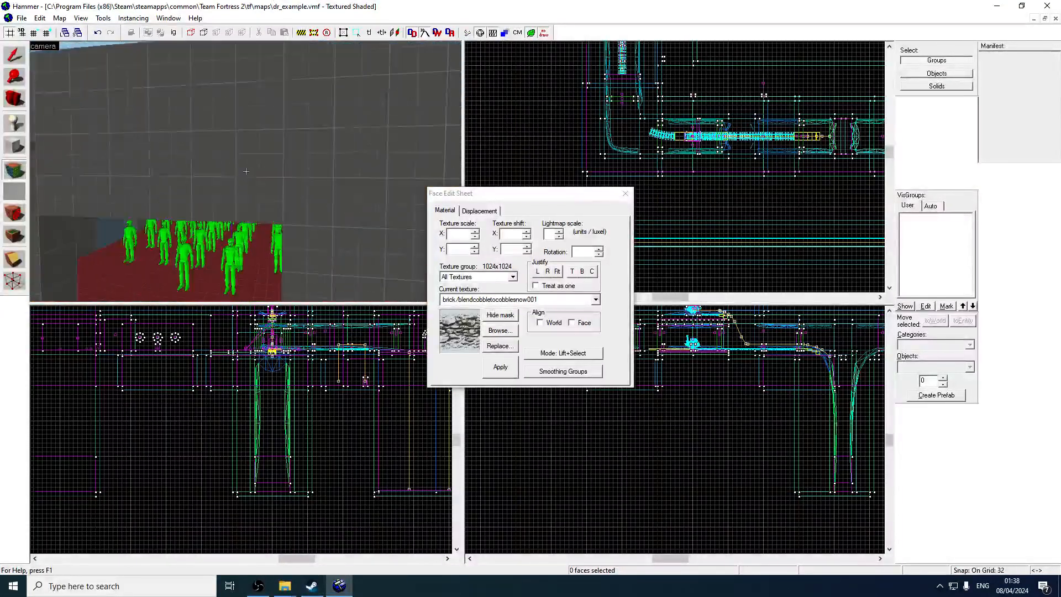
left_click(621, 199)
key("z")
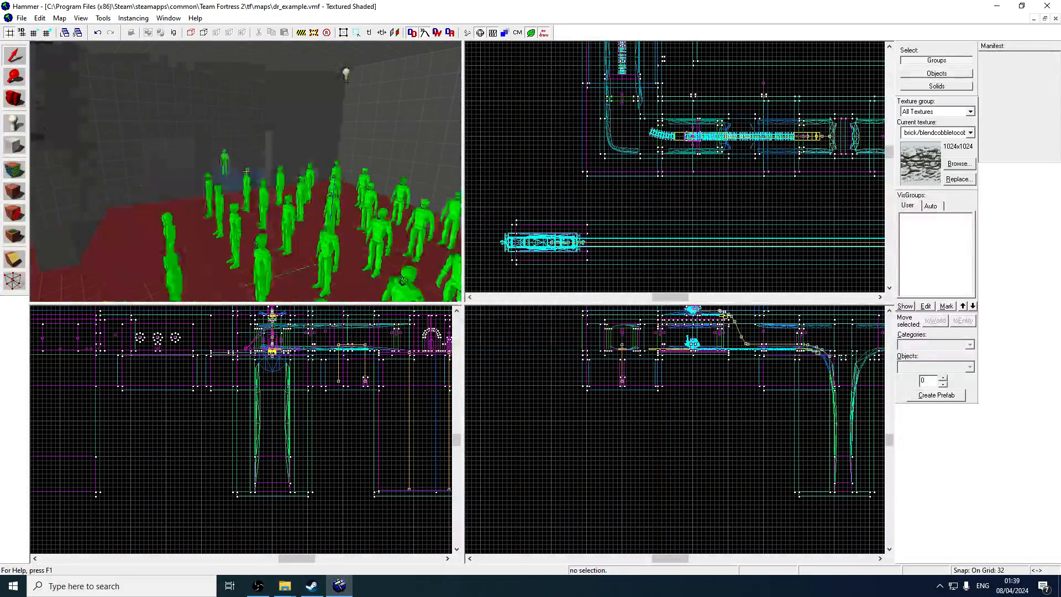
key("w")
key("w")
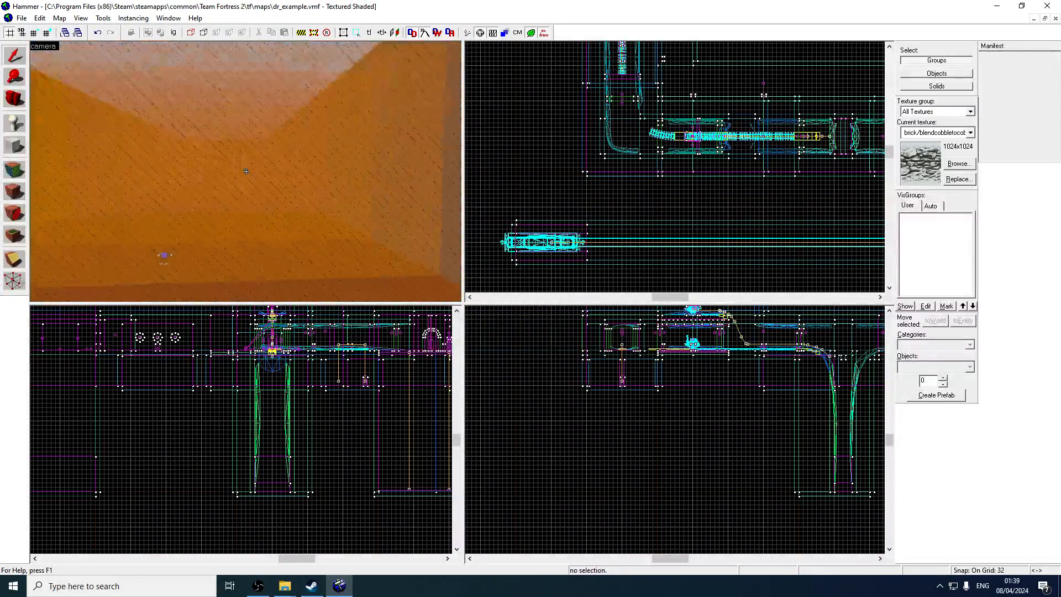
key("w")
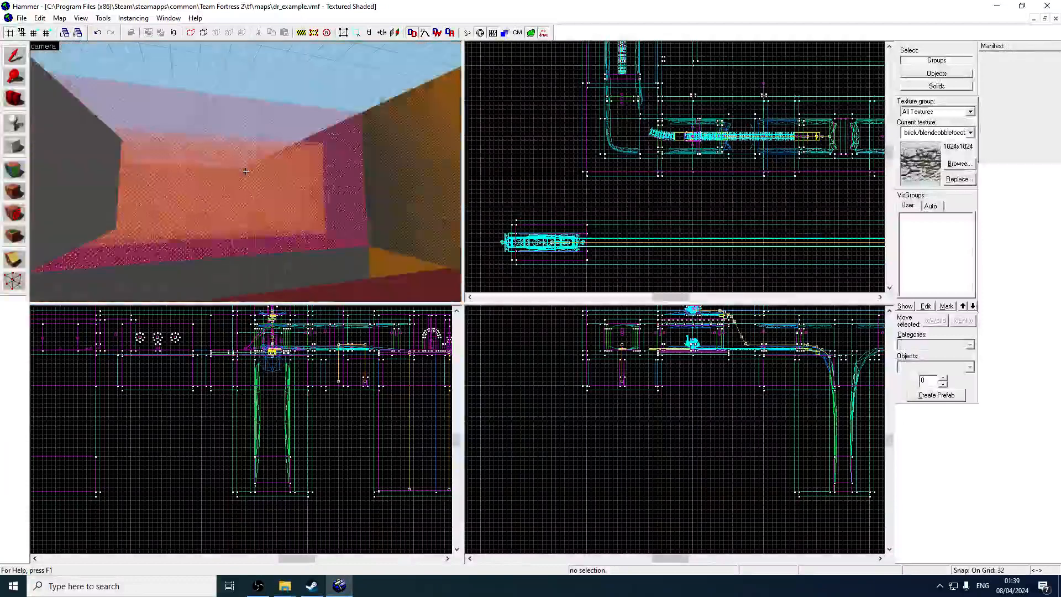
key("w")
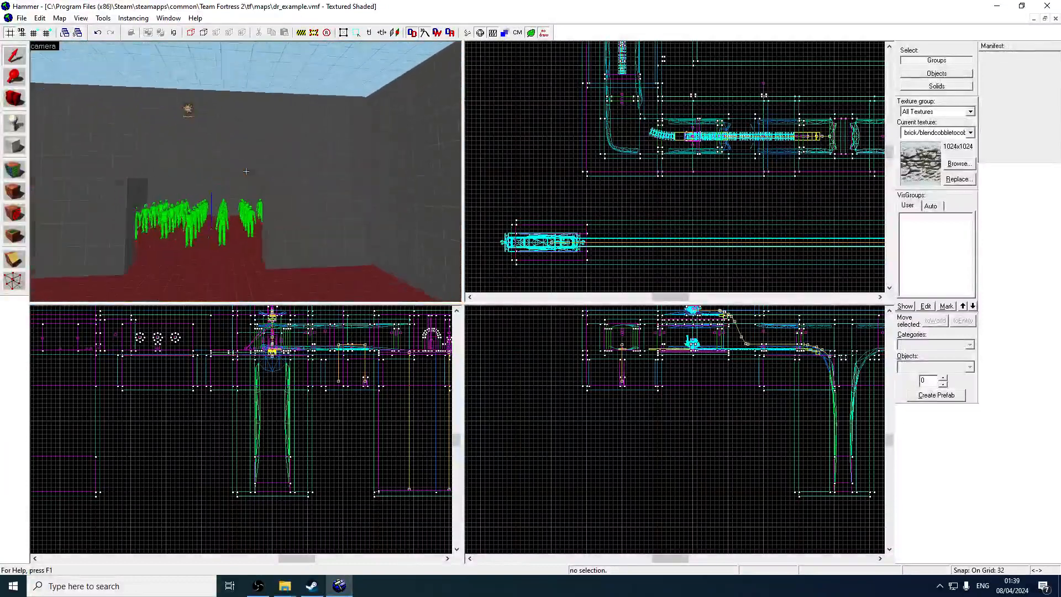
key("w")
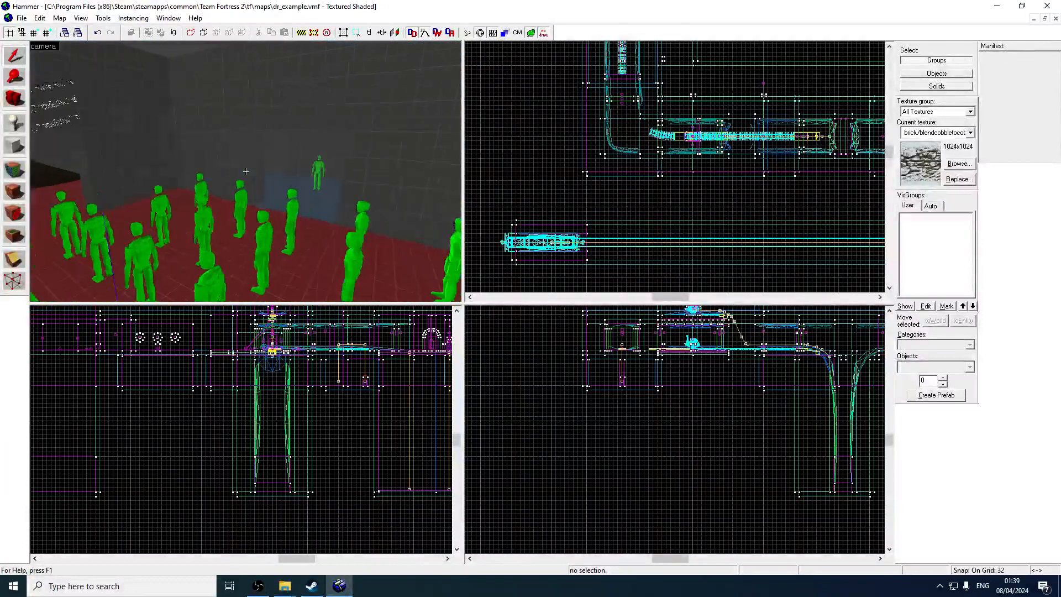
key("w")
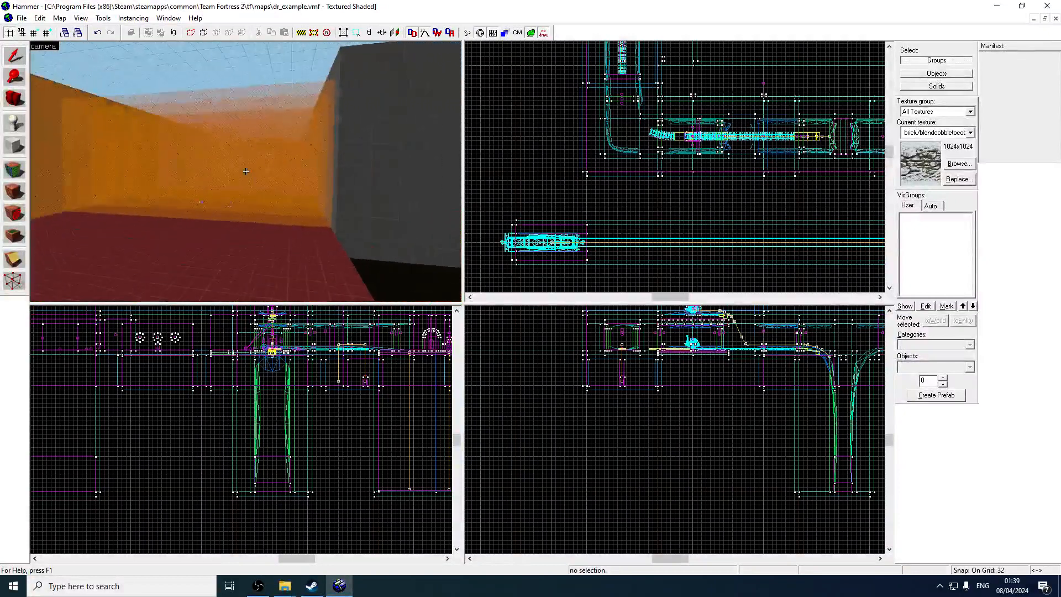
key("w")
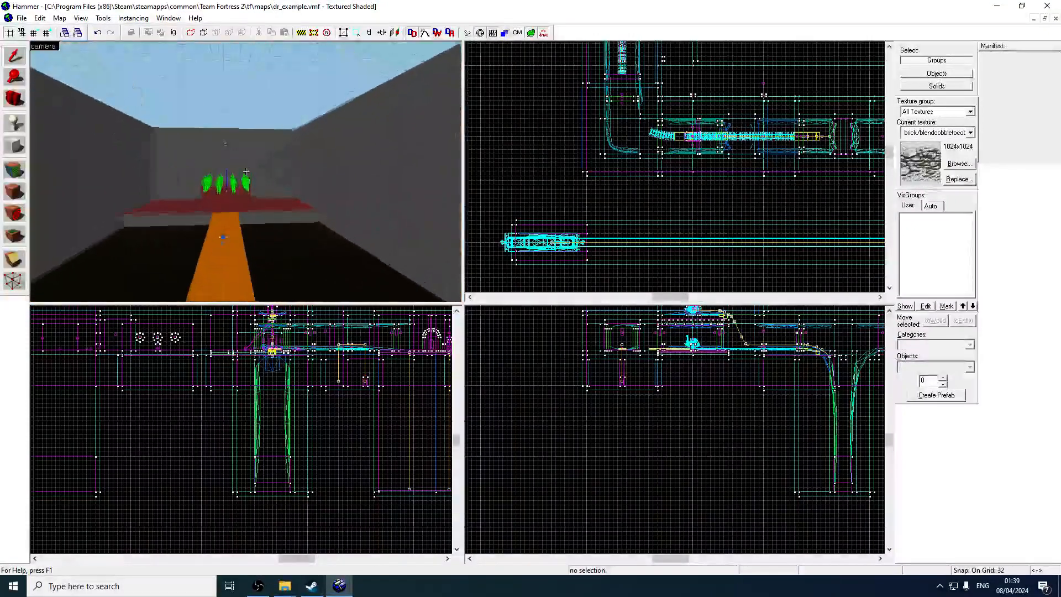
- Pick up the tools/toolsnodraw texture from the outside of the existing rooms as the current texture
key("z")
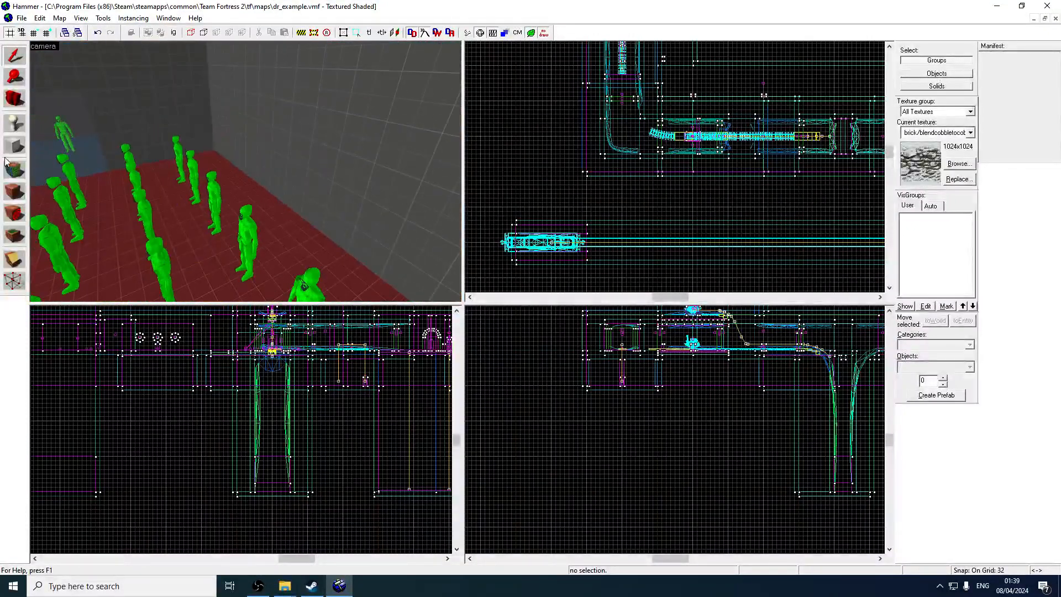
left_click(22, 170)
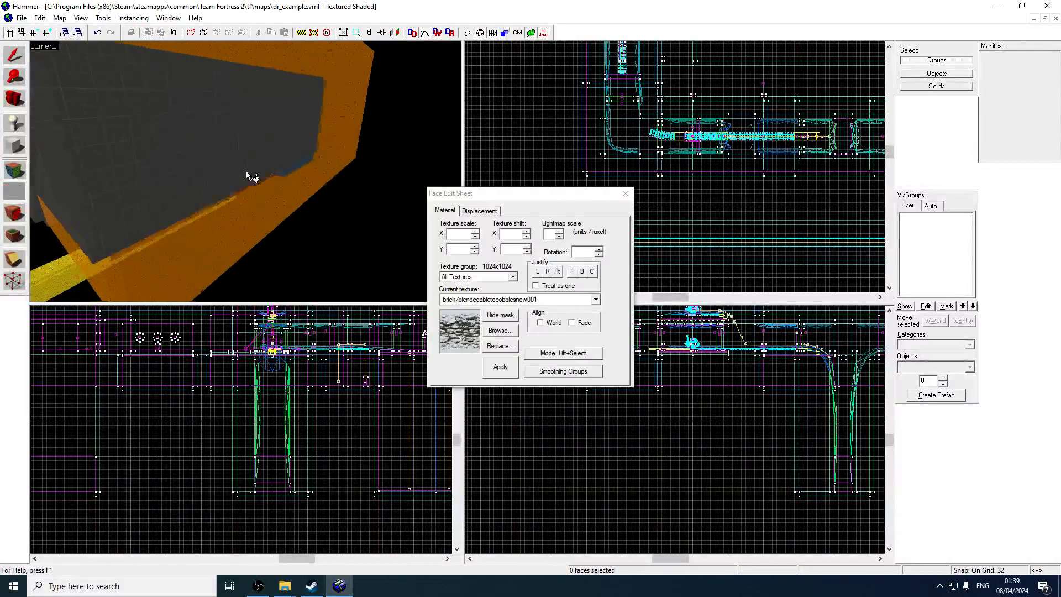
- Set the grid snap to 128 and draw a 256 by 256 unit block outline beside the spawn room in the top view
left_click(22, 140)
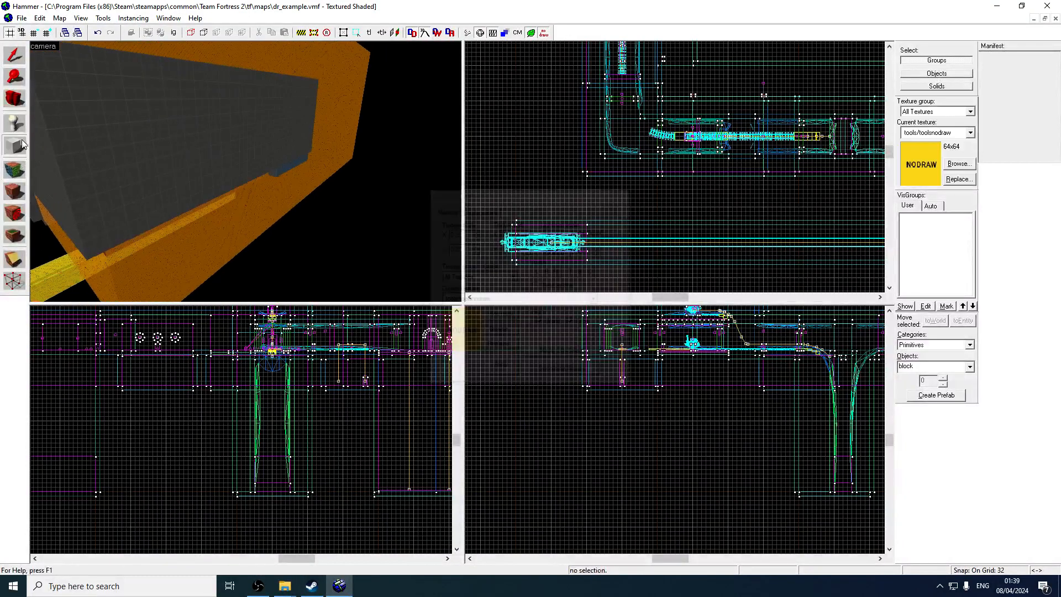
scroll(639, 118, "down", 3)
scroll(639, 118, "down", 3)
key("Right")
key("Right")
key("Down")
key("Up")
scroll(639, 118, "down", 4)
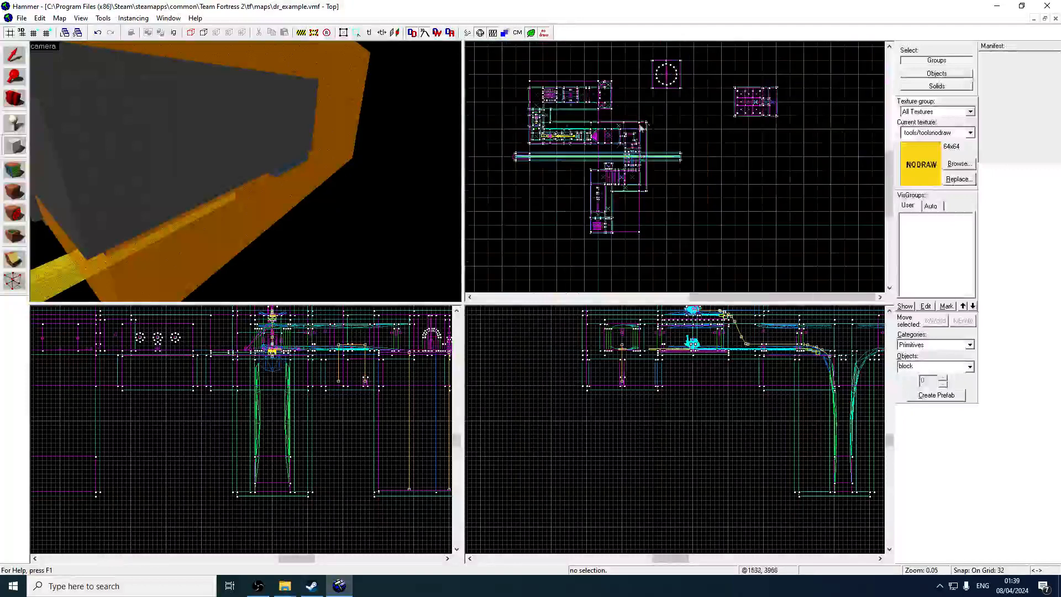
key("Down")
scroll(595, 165, "up", 3)
scroll(595, 169, "up", 8)
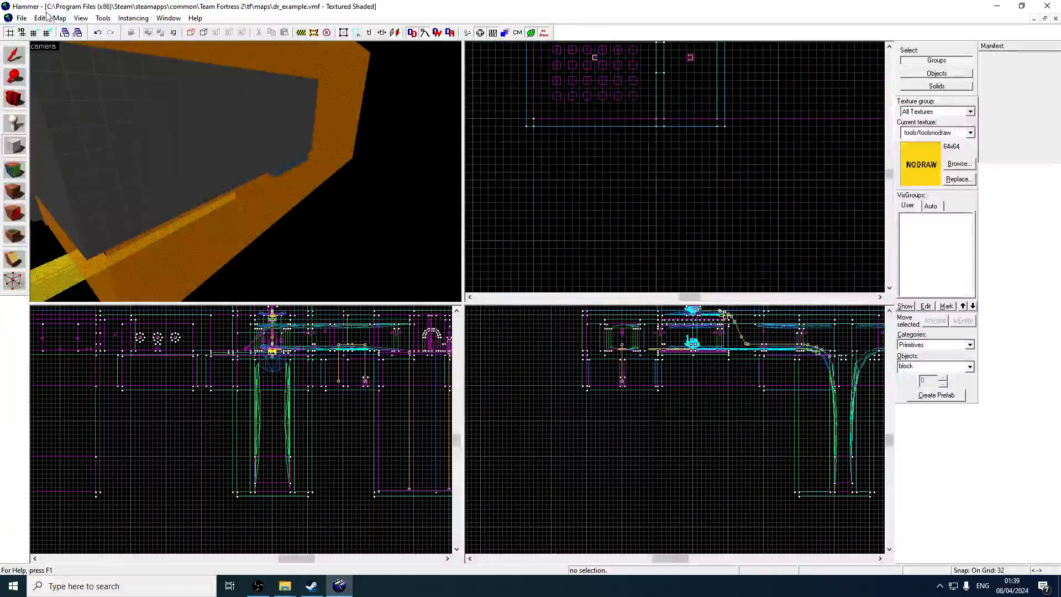
left_click(49, 34)
left_click(49, 34)
scroll(555, 163, "down", 3)
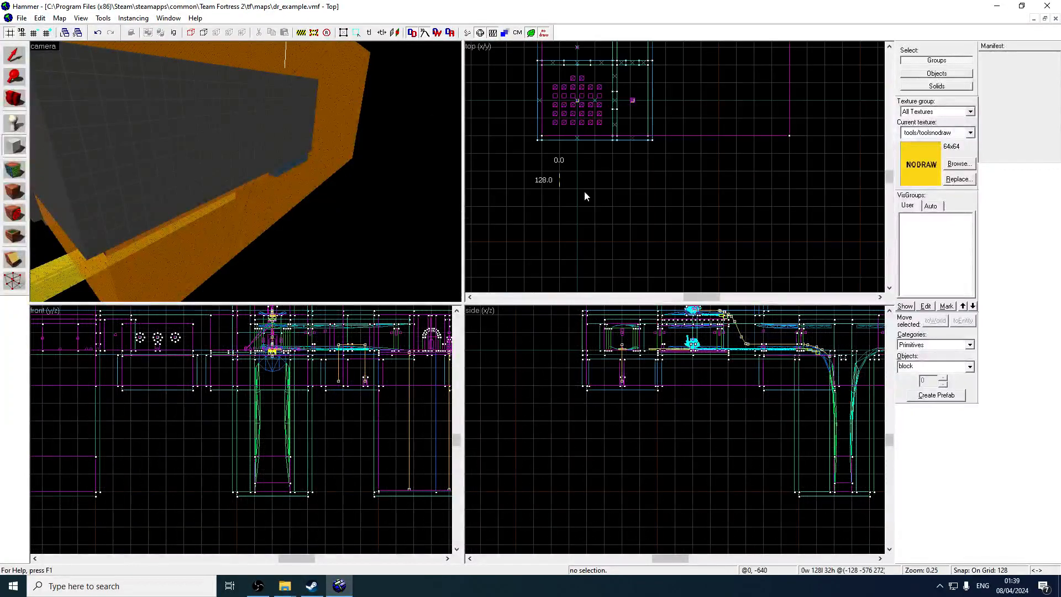
- Make the new block outline 256 units high, with its base level with the spawn room's floor
scroll(656, 385, "down", 6)
key("Right")
key("Right")
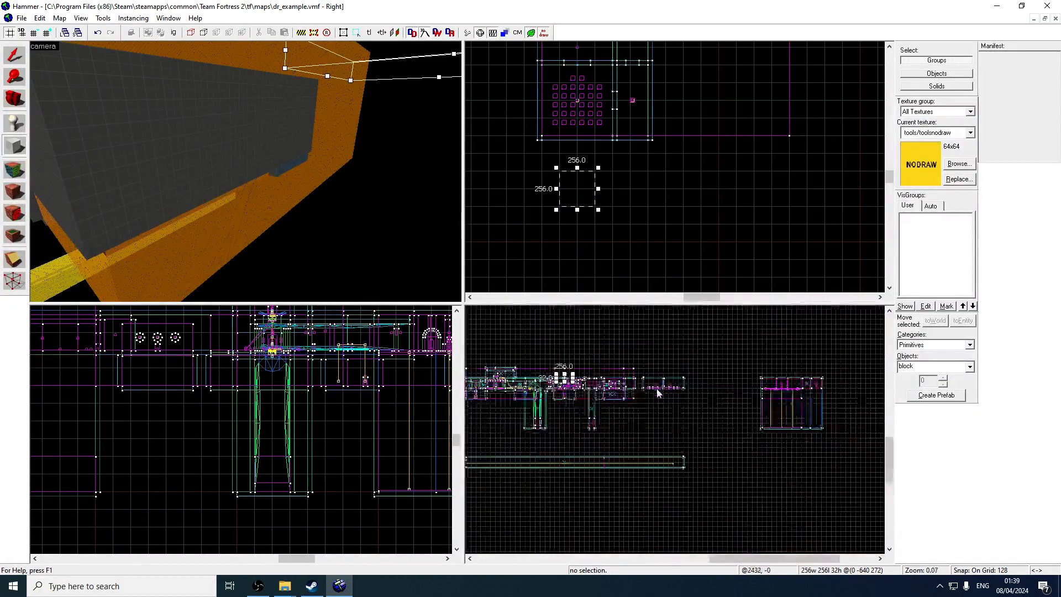
scroll(606, 391, "up", 5)
key("Right")
scroll(446, 408, "down", 1)
scroll(430, 425, "down", 4)
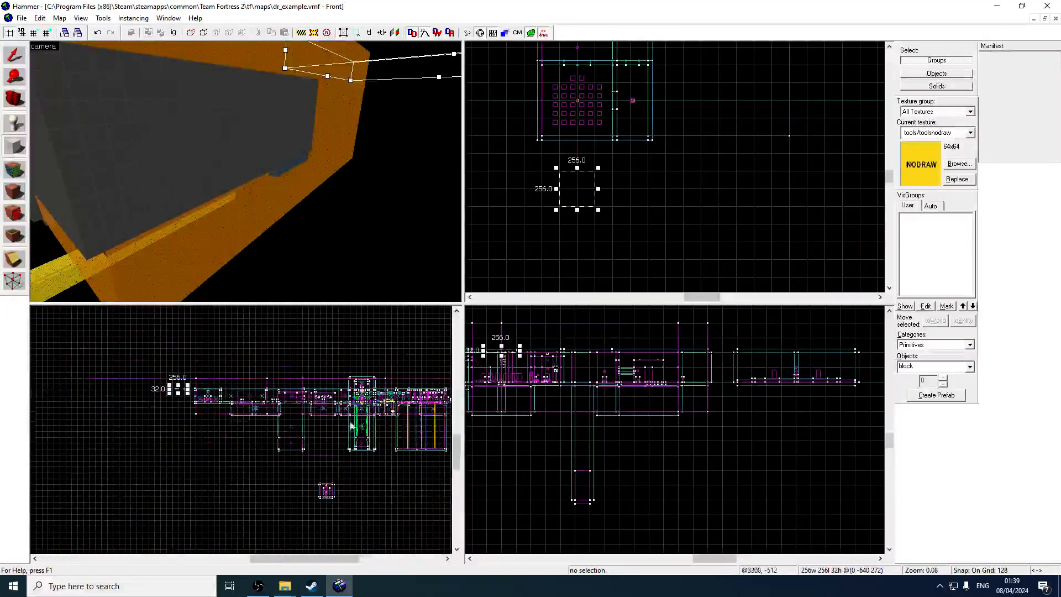
scroll(163, 427, "up", 4)
scroll(166, 406, "up", 3)
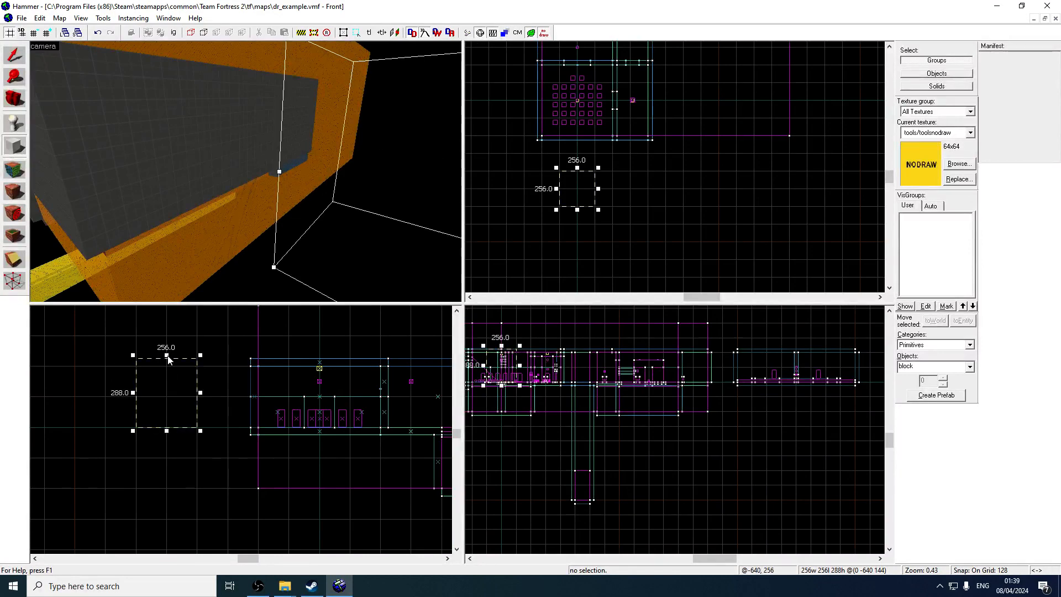
- Inspect the block outline in 3D and compare it with the size of the spawn room
key("z")
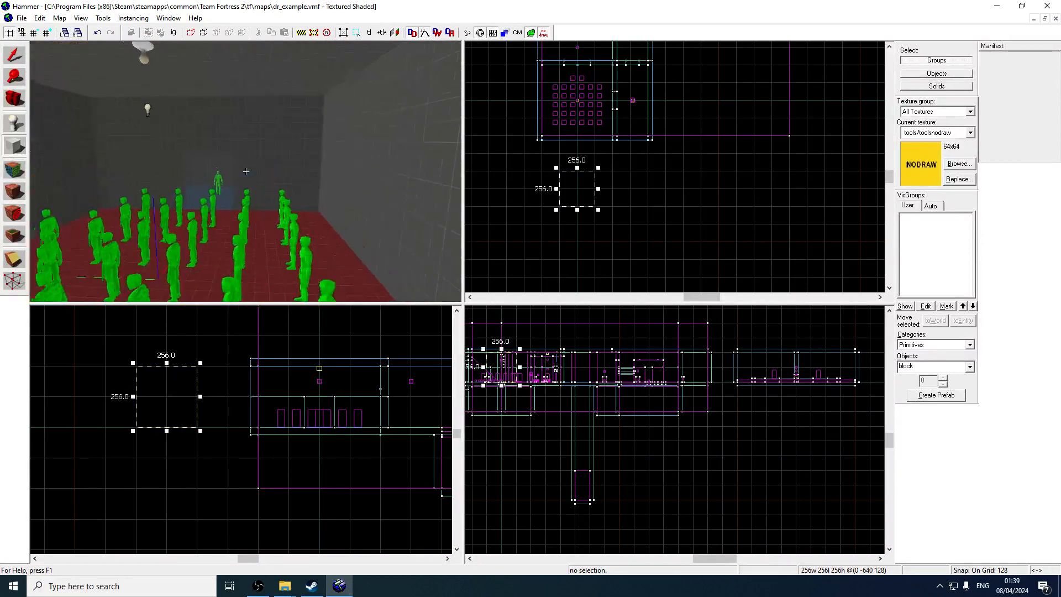
key("w")
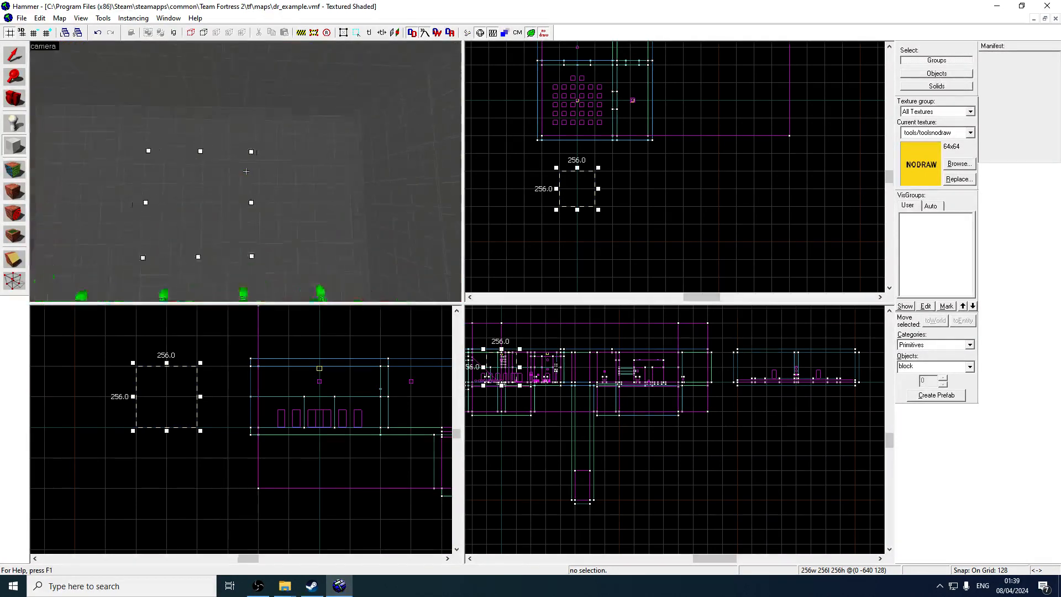
key("z")
key("w")
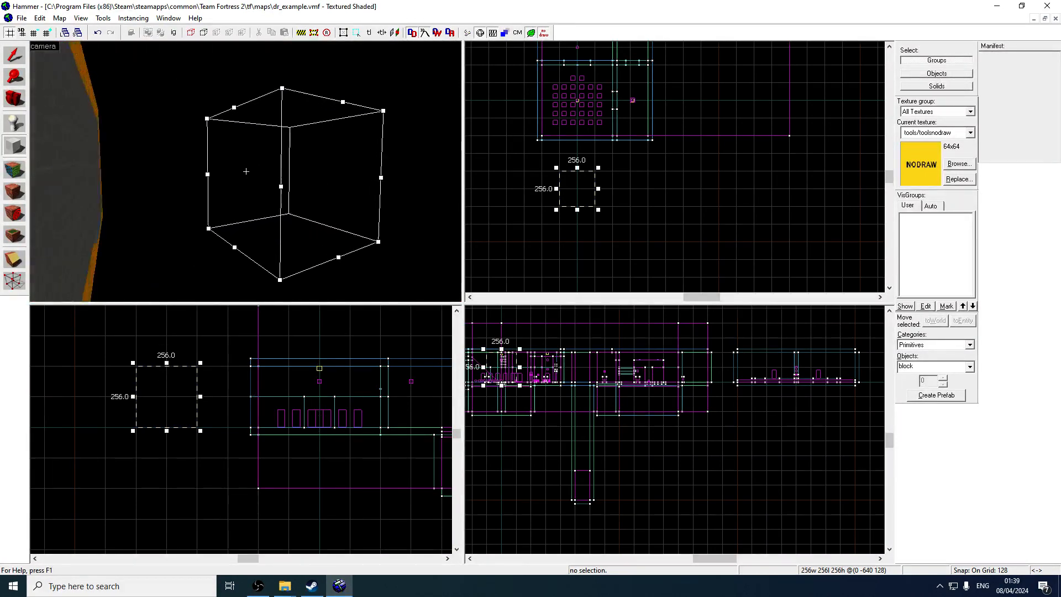
key("w")
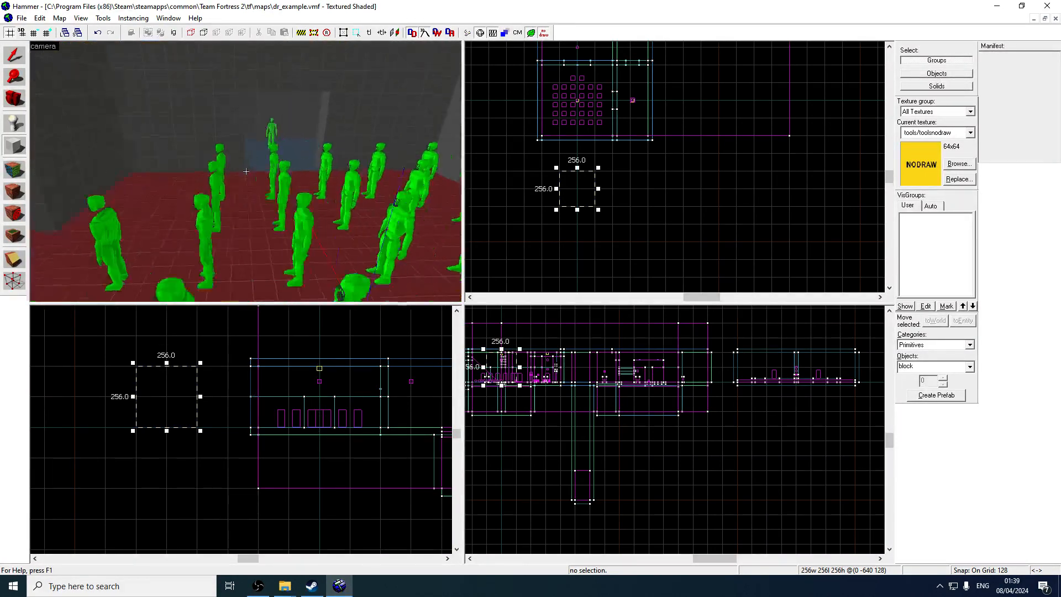
key("w")
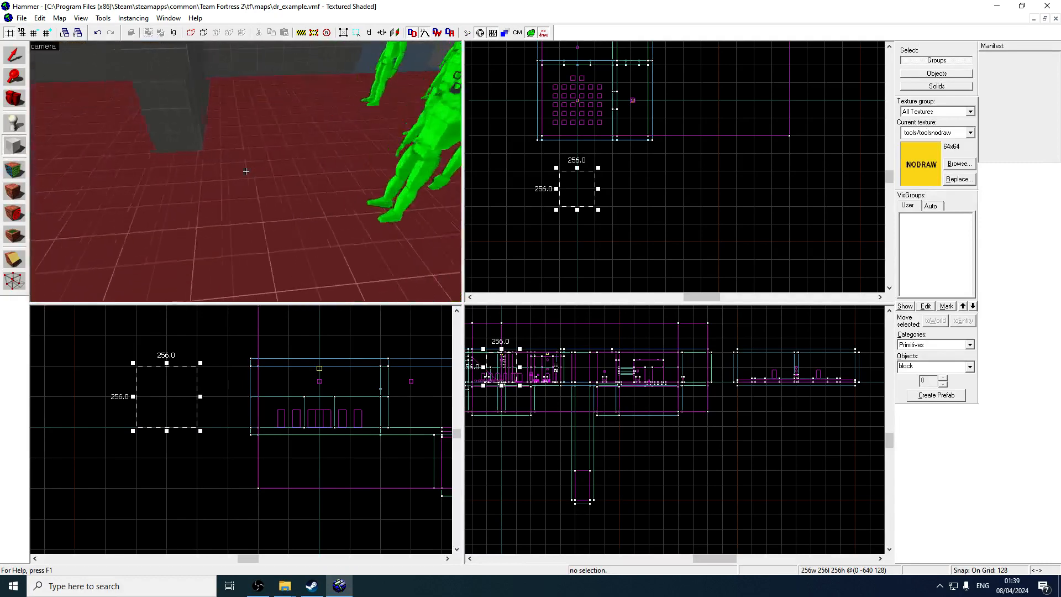
key("s")
key("w")
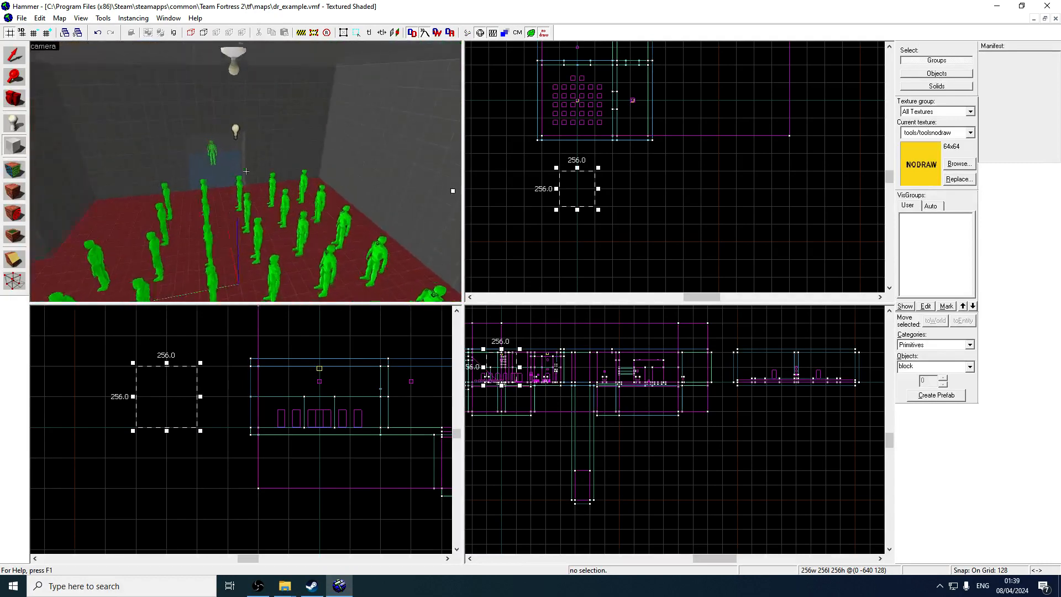
key("s")
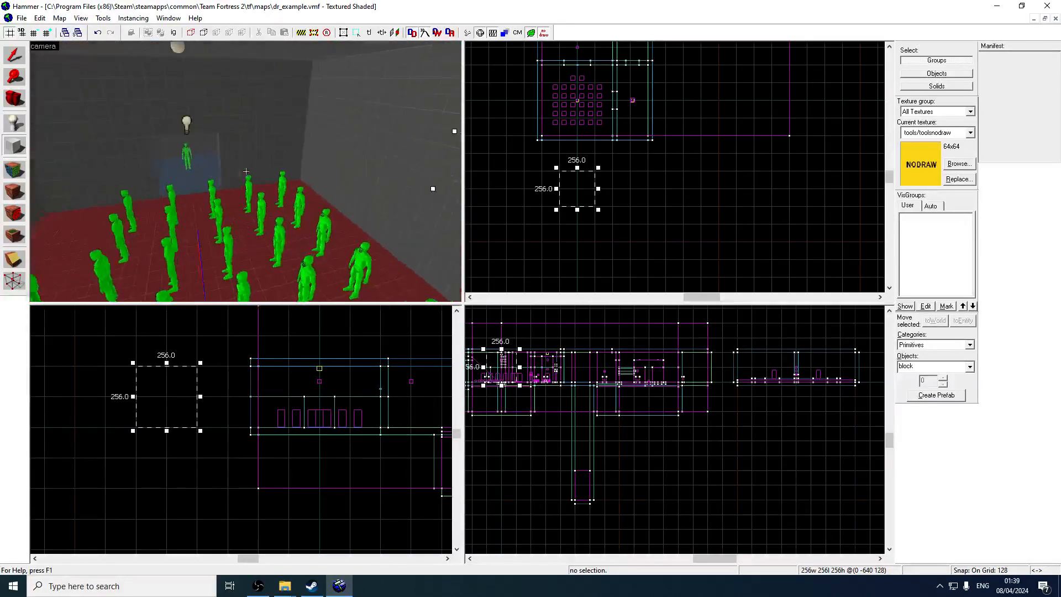
key("z")
- Create the nodraw block from the outline and hollow it outward with 32-unit-thick walls
key("Return")
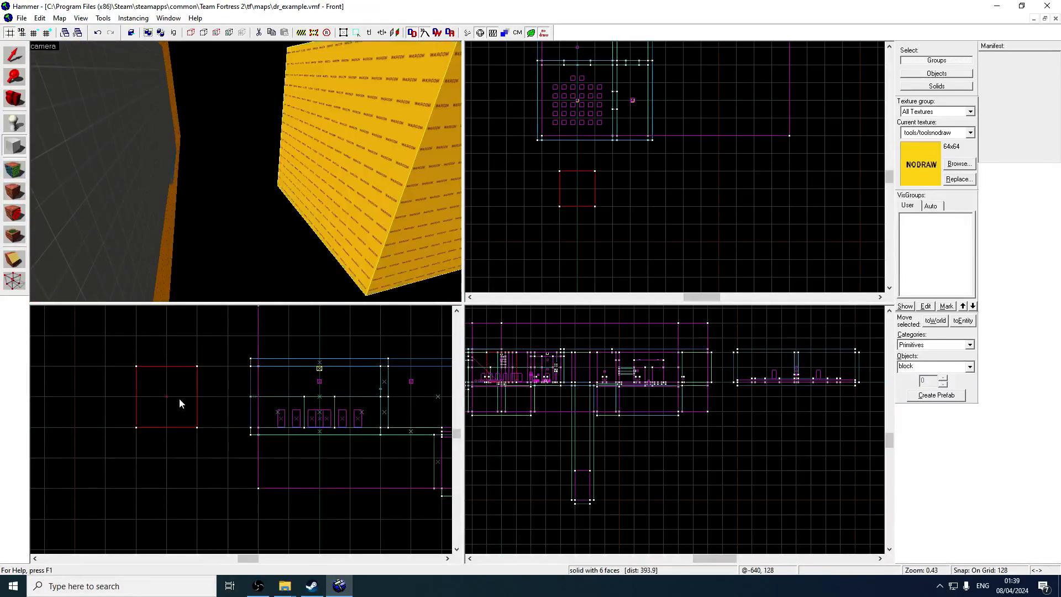
left_click(102, 19)
left_click(257, 85)
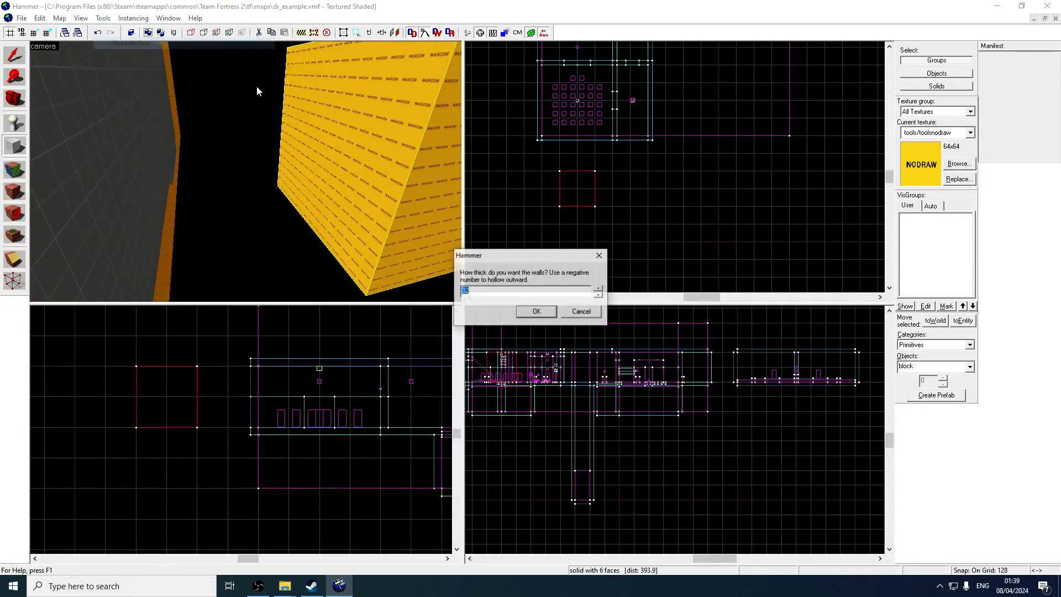
key("Return")
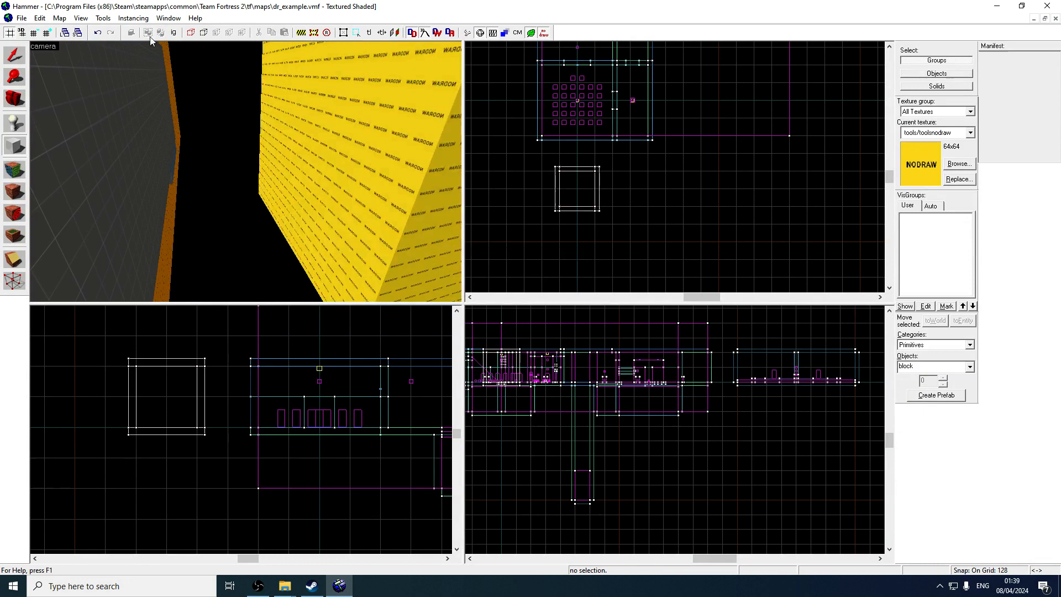
- Select the hollow nodraw room and inspect its interior and the neighbouring spawn room in 3D
left_click(17, 56)
left_click(419, 207)
key("z")
key("w")
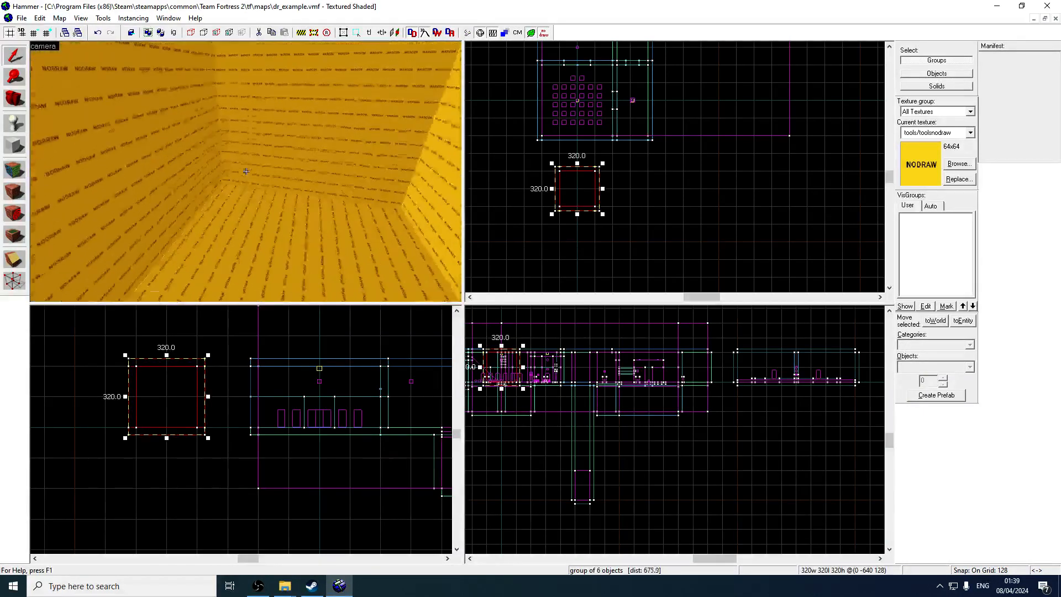
key("w")
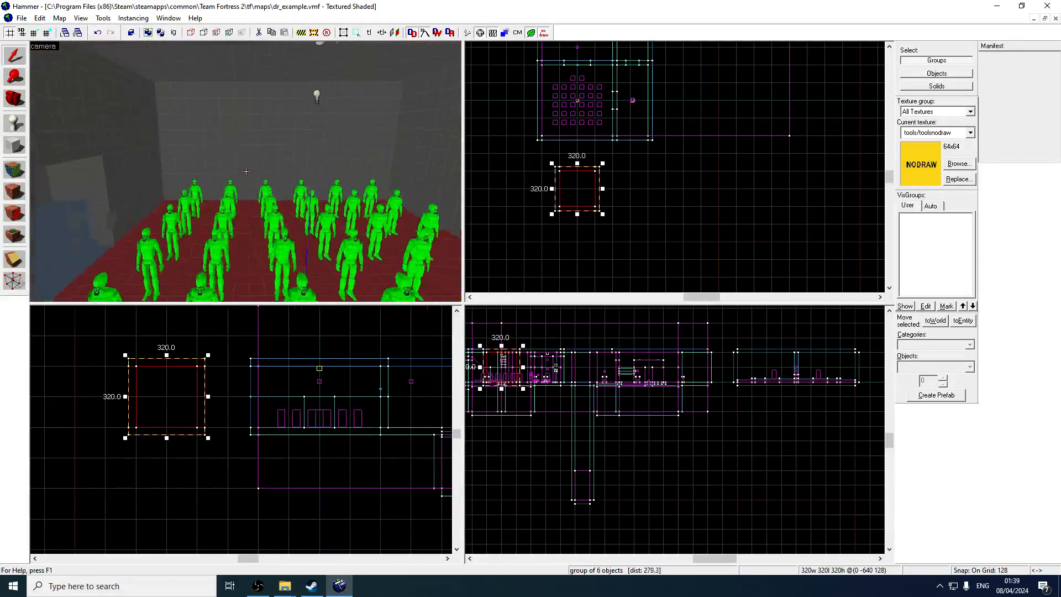
key("w")
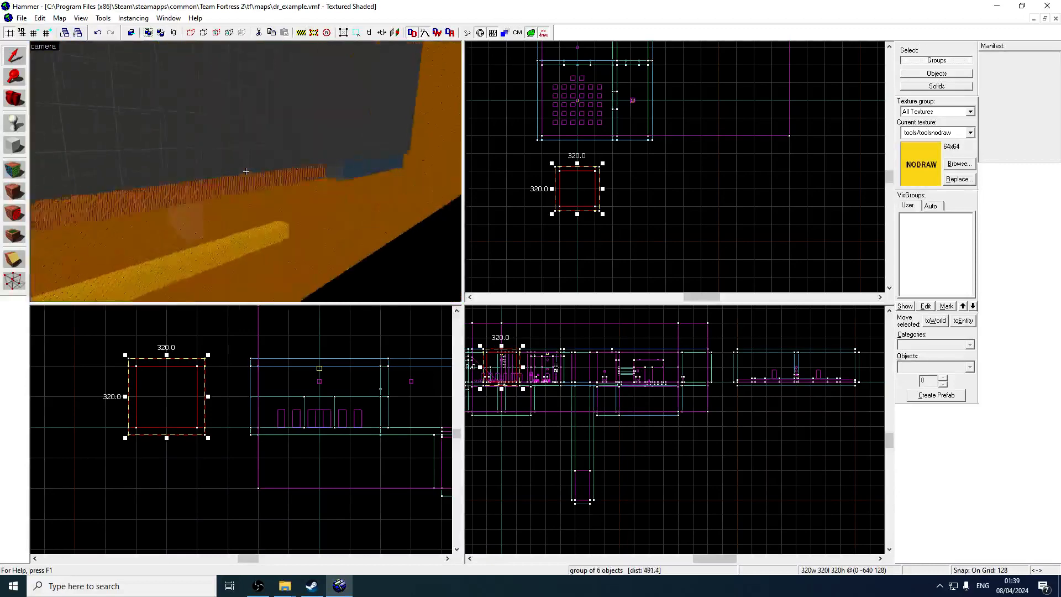
key("w")
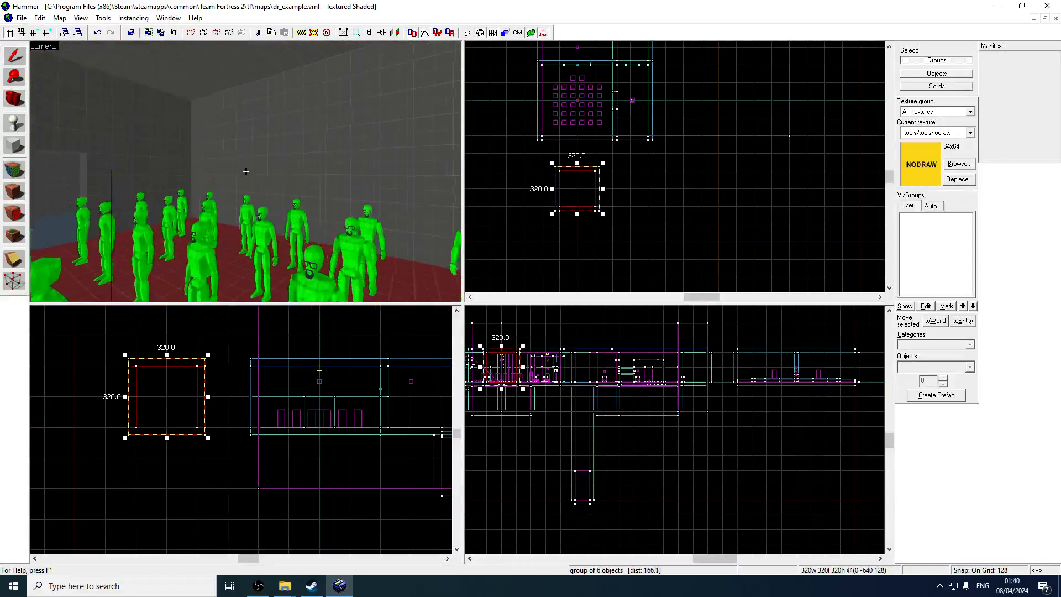
key("w")
key("z")
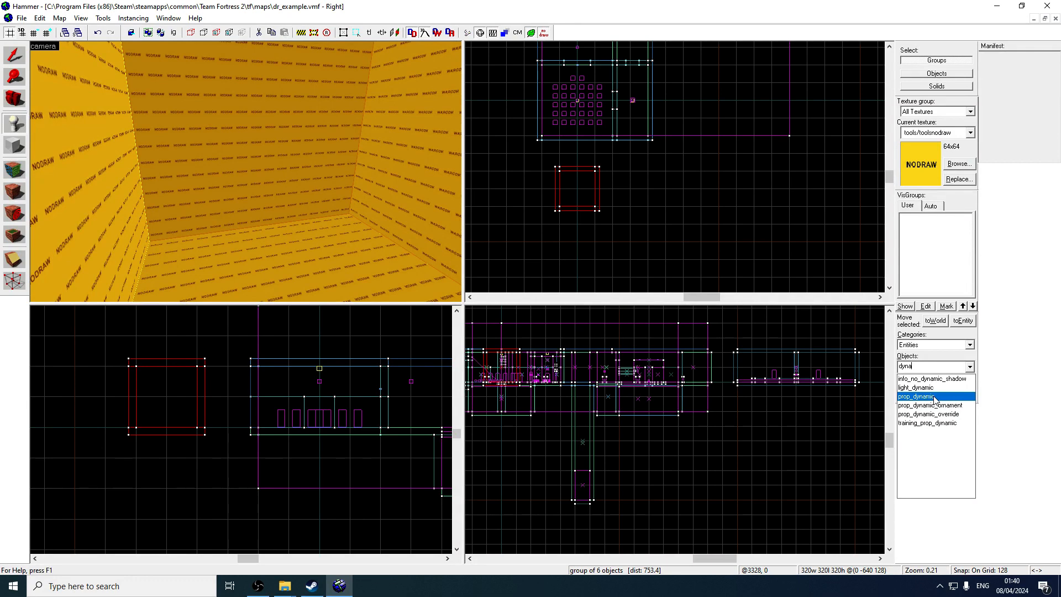
- Place a prop_dynamic entity on the floor of the nodraw room and open its properties
left_click(353, 282)
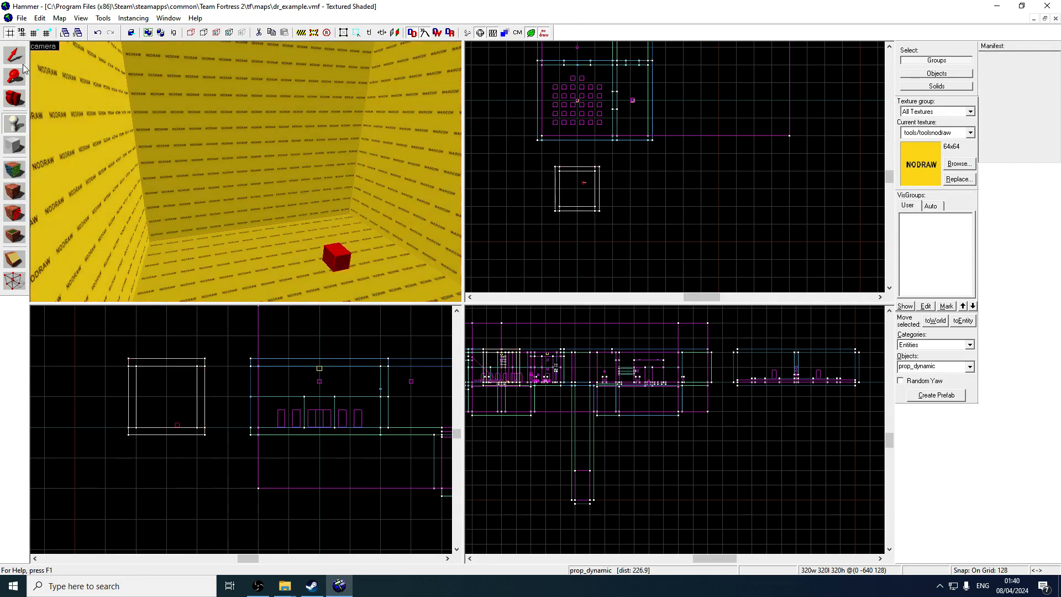
left_click(341, 260)
double_click(339, 260)
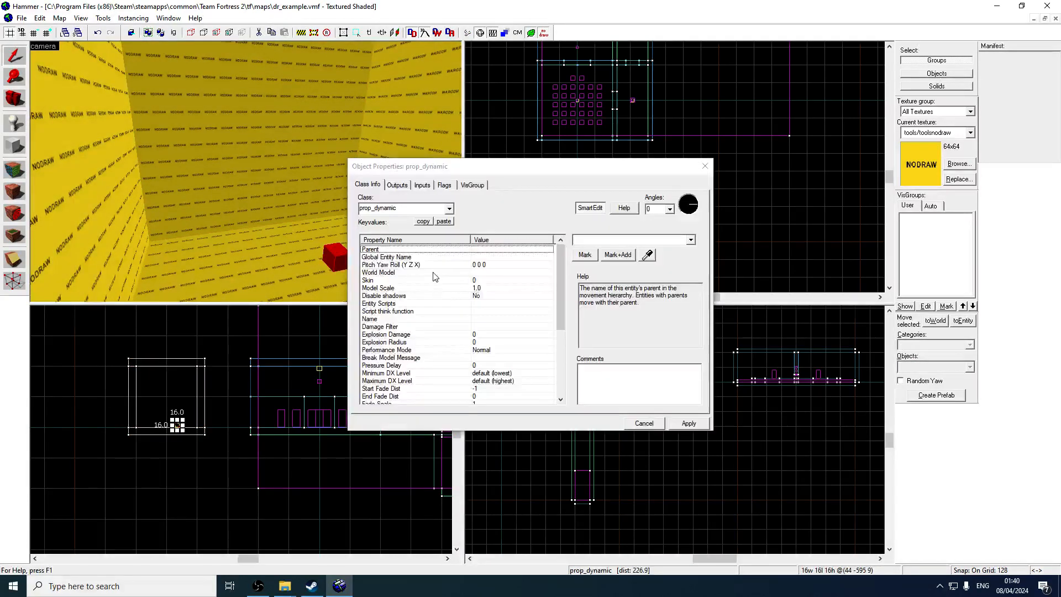
- Browse for the prop's world model and filter the model list by "hwm"
double_click(434, 273)
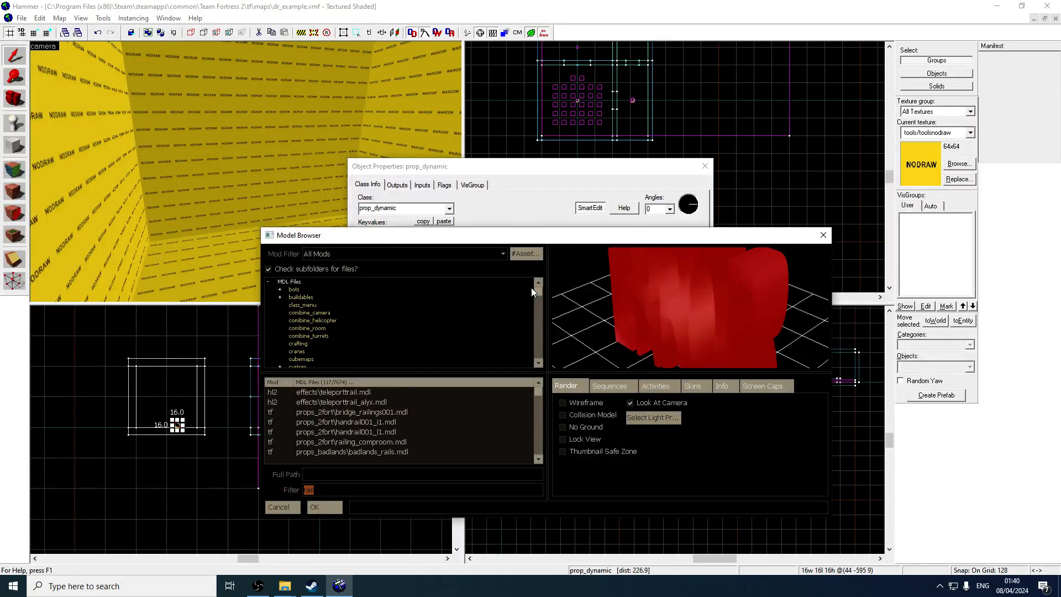
type("demoman")
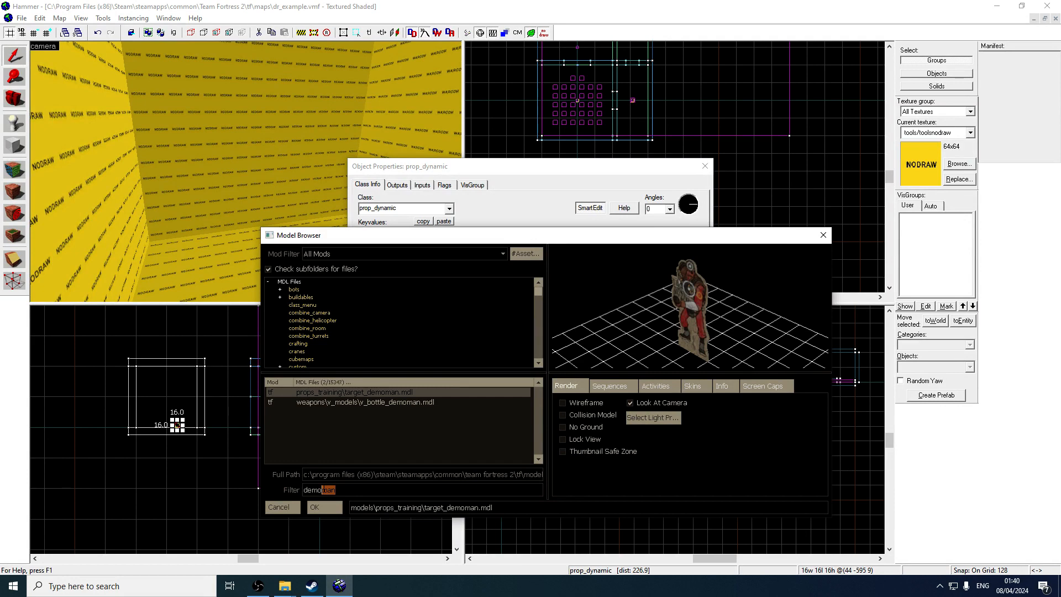
type("h")
left_click_drag(342, 490, 300, 490)
type("hwm")
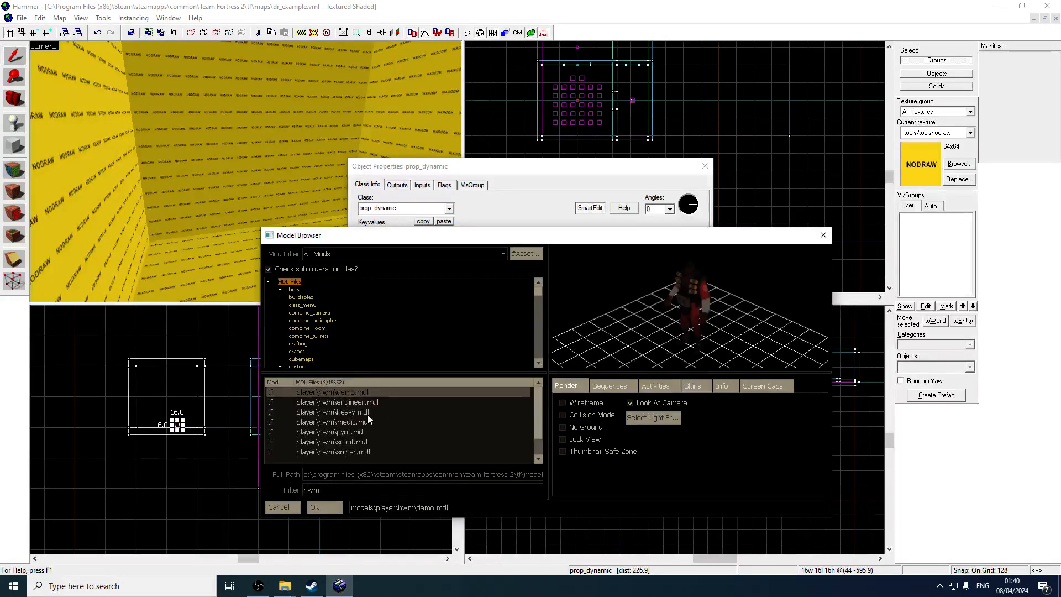
- Preview the hwm player models, including heavy, demo, soldier, pyro and engineer
left_click(369, 413)
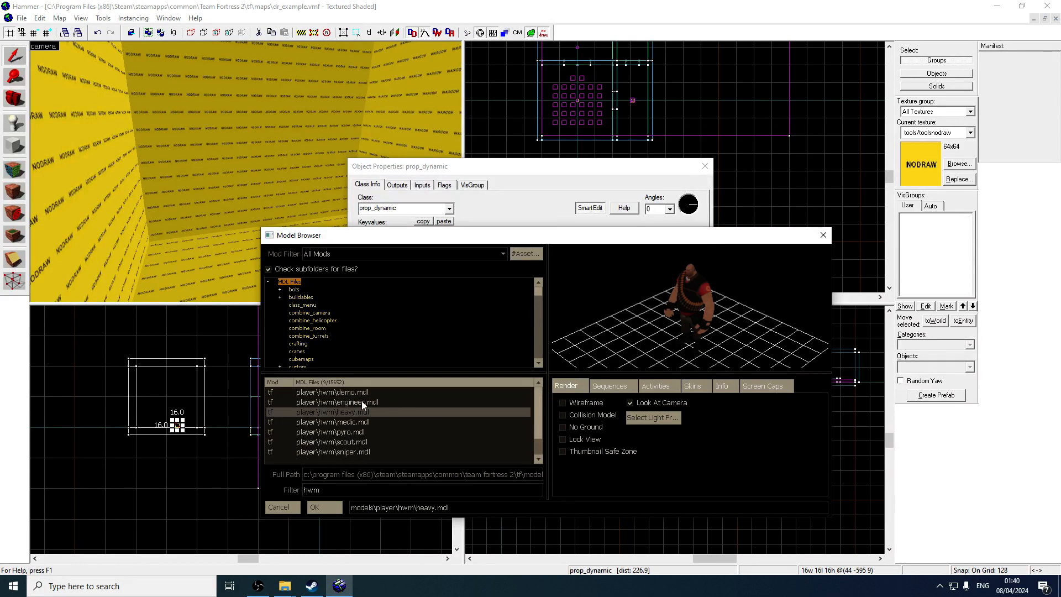
left_click(345, 393)
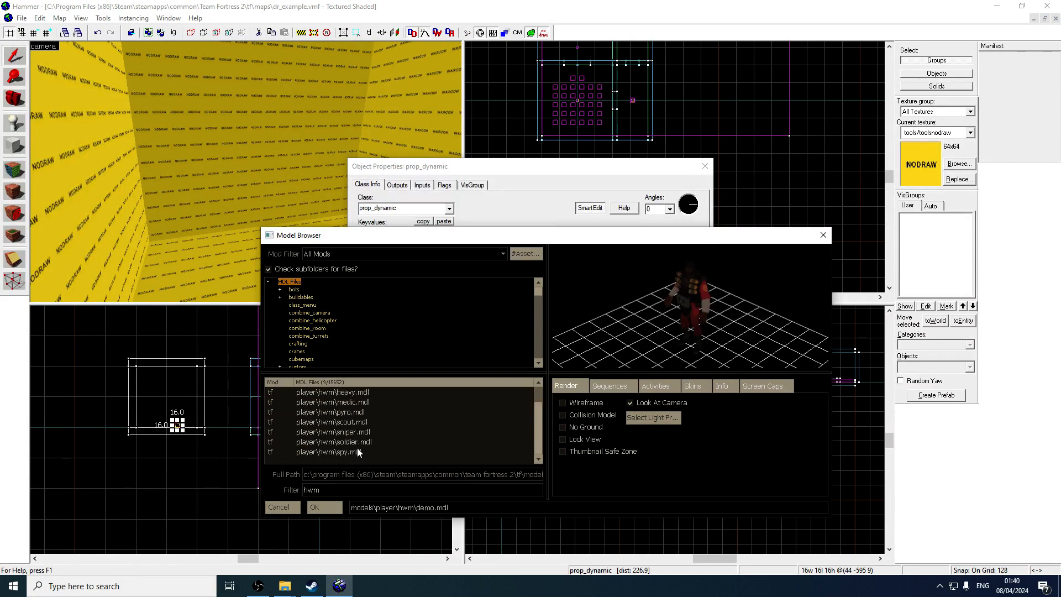
left_click(356, 433)
left_click(384, 440)
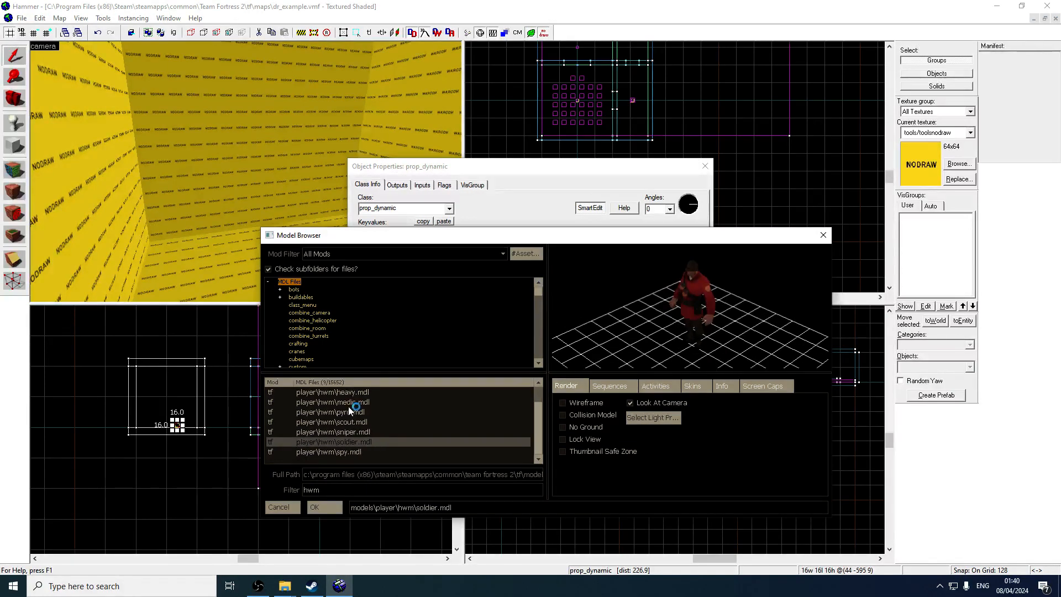
left_click(352, 403)
left_click(383, 413)
left_click_drag(539, 420, 539, 407)
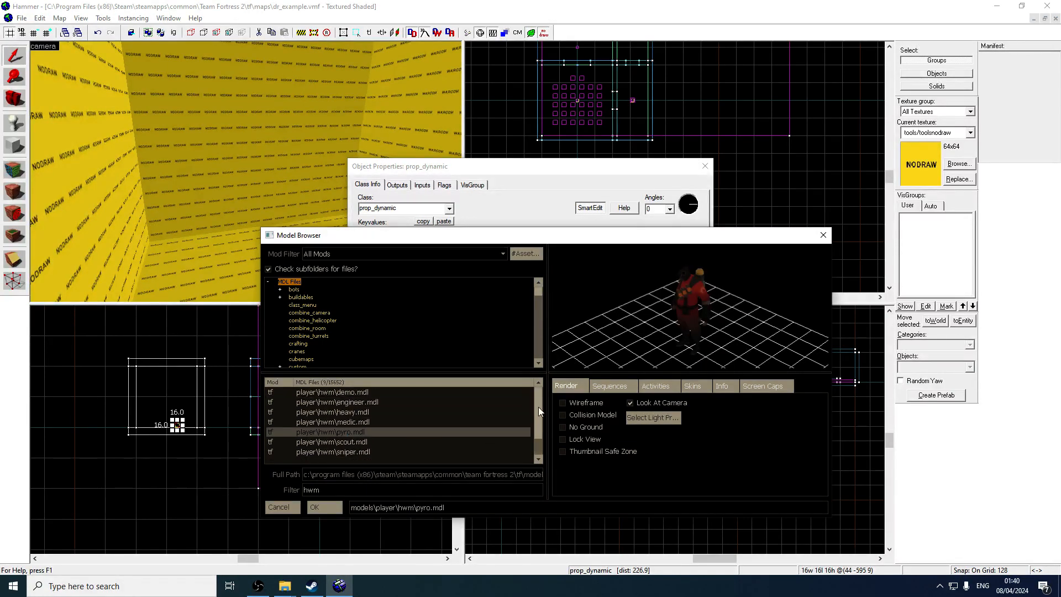
left_click(354, 393)
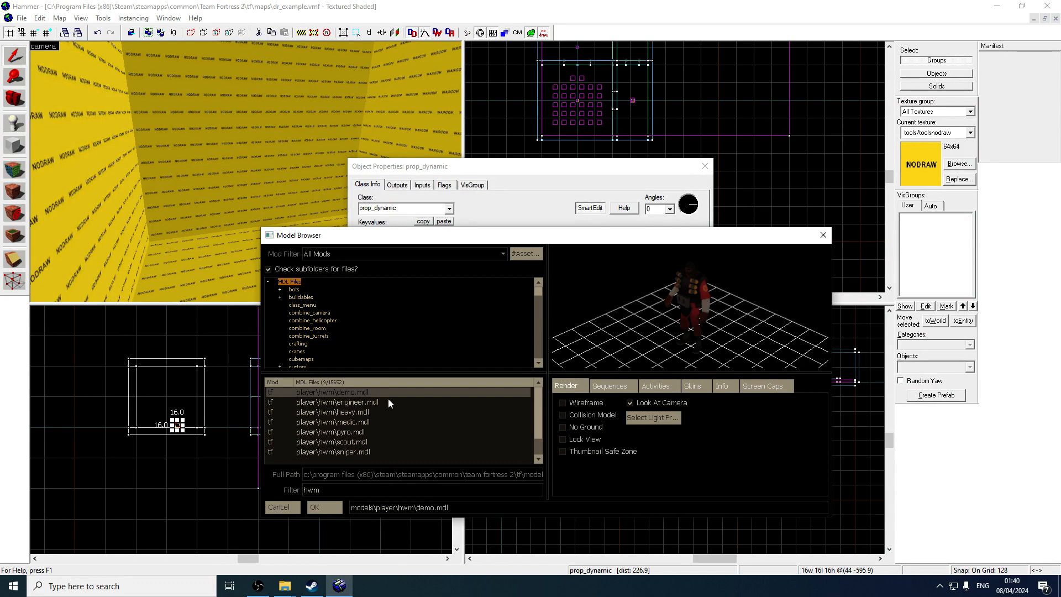
left_click(385, 402)
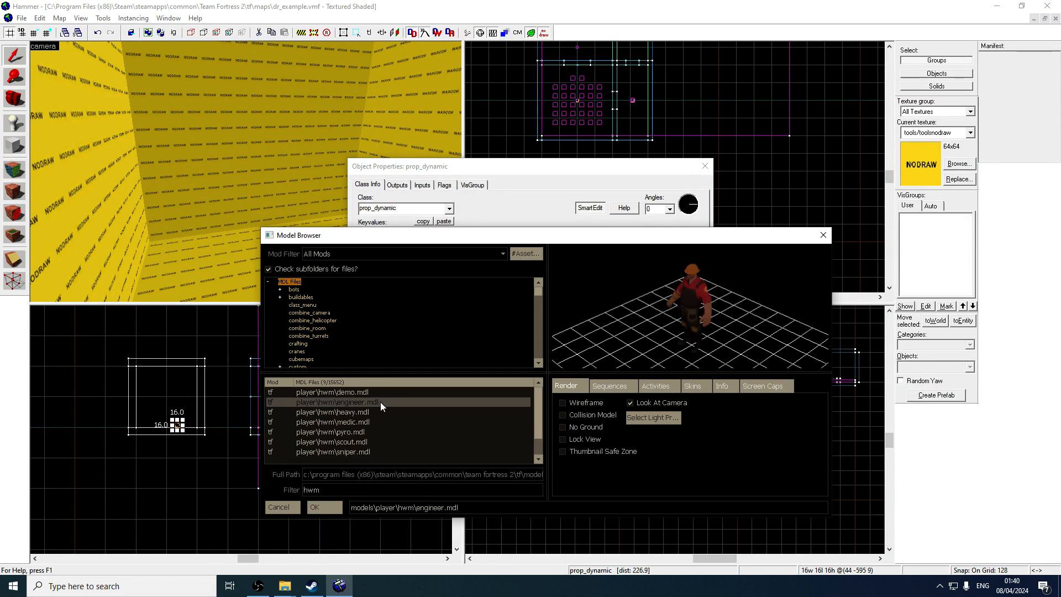
key("Down")
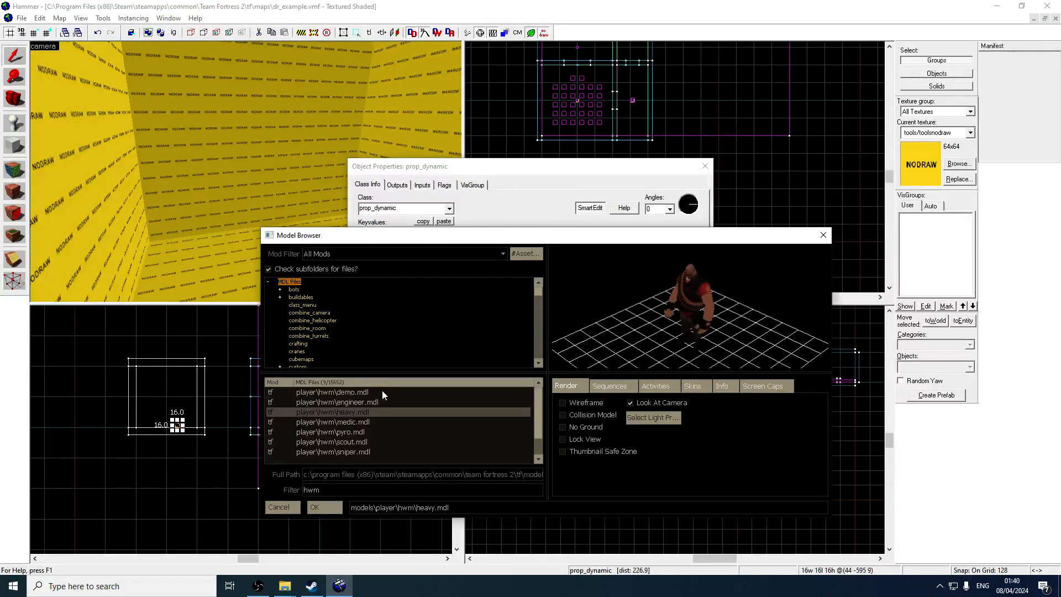
- Set the prop's world model to player/hwm/demo.mdl and close its properties
left_click(382, 392)
double_click(381, 392)
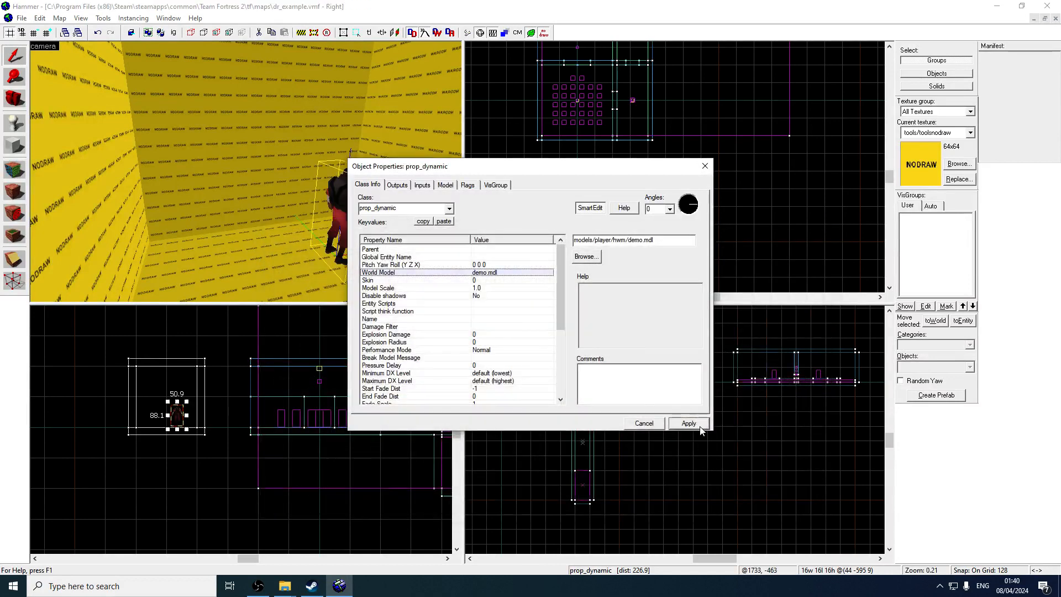
key("z")
key("w")
key("z")
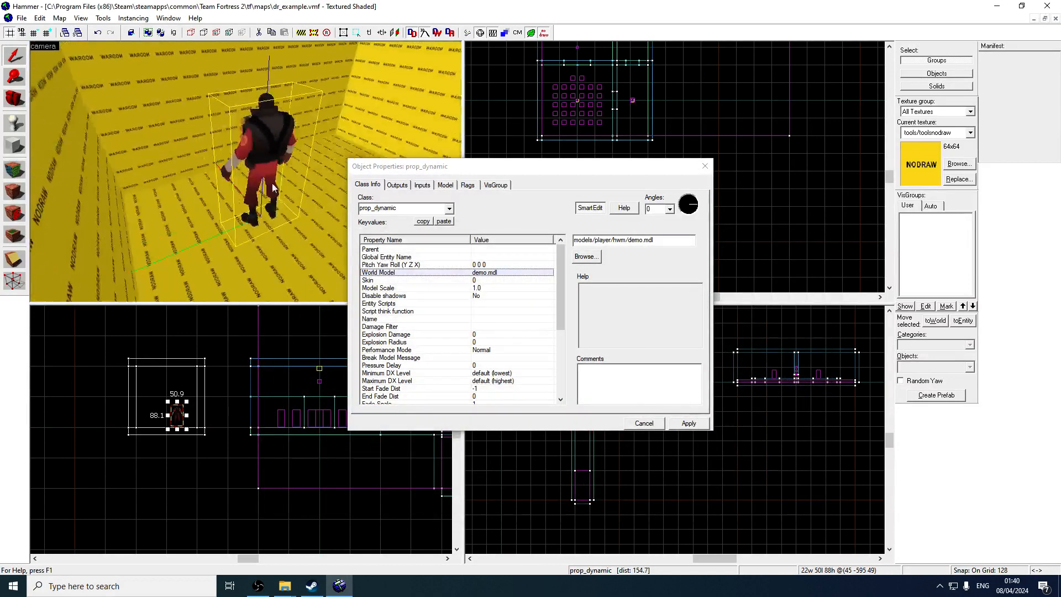
left_click(705, 166)
- Move the demo prop to the centre of the nodraw room in the top view
scroll(598, 191, "up", 6)
left_click_drag(598, 169, 579, 184)
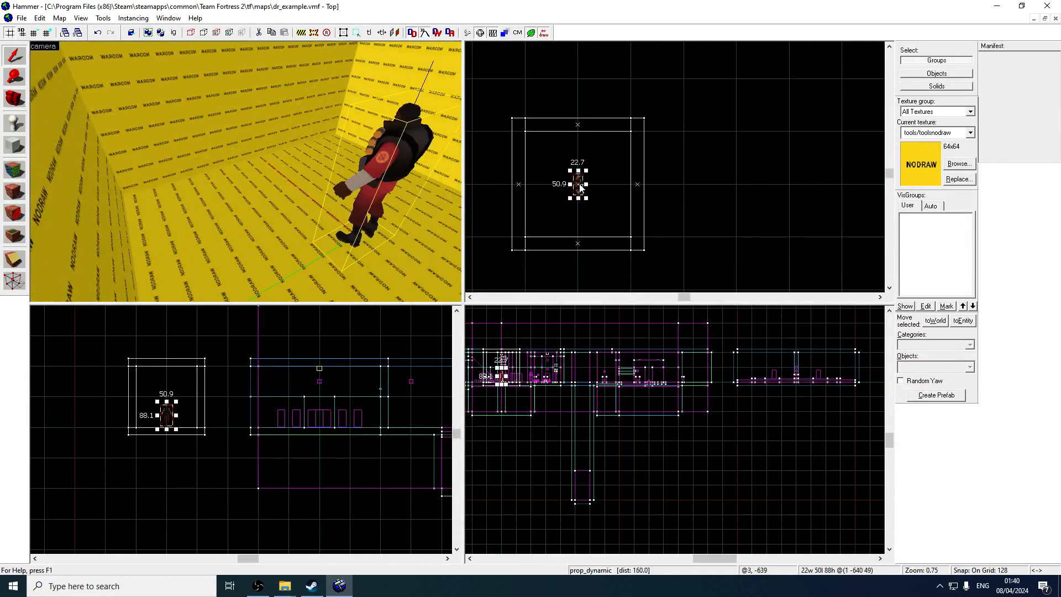
key("z")
key("a")
key("z")
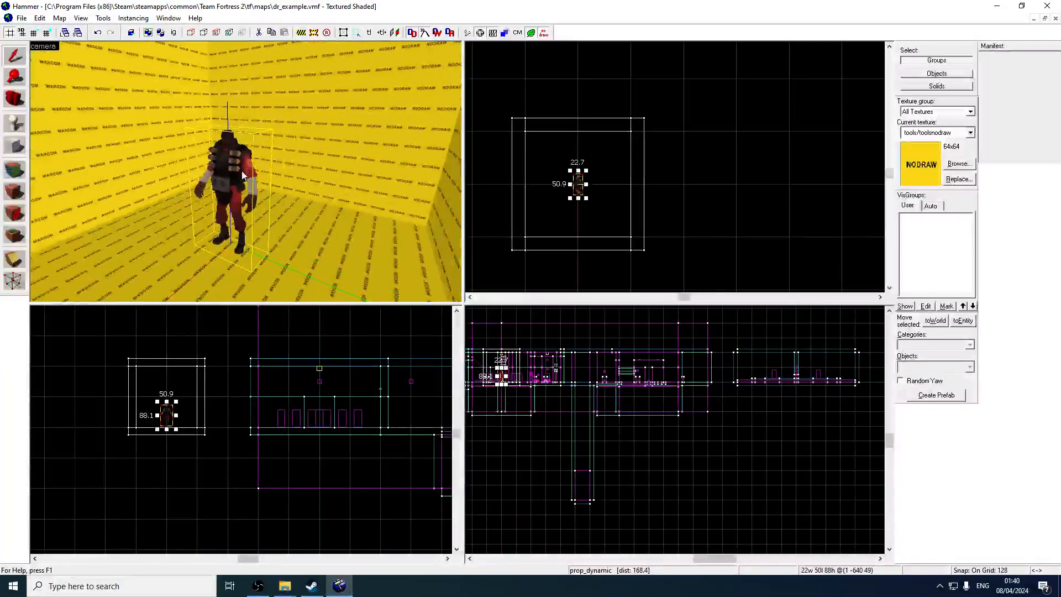
- Rotate the demo prop to a yaw of 90 degrees
double_click(241, 170)
left_click(704, 166)
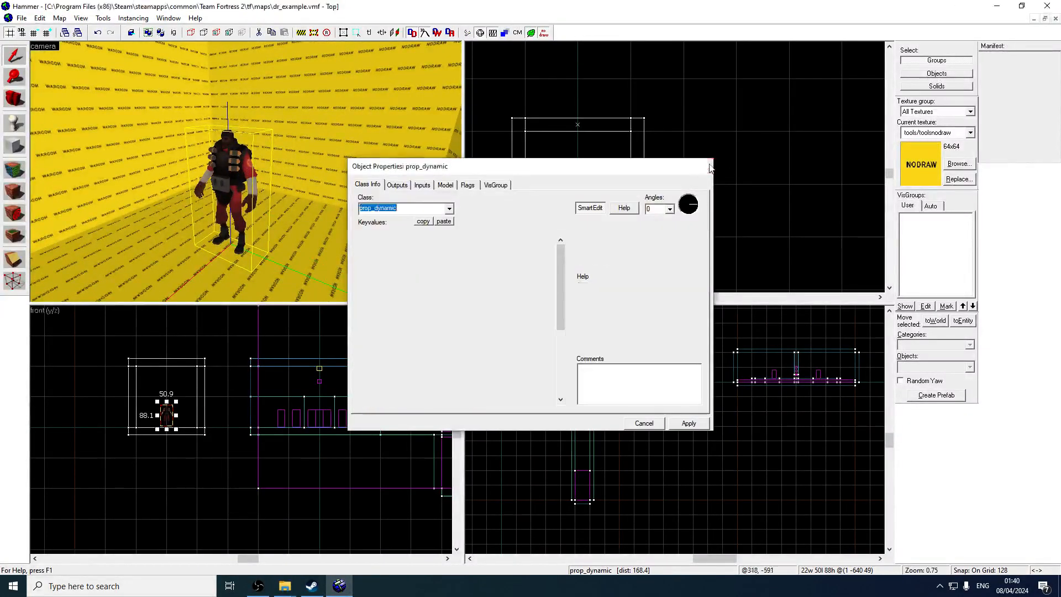
double_click(220, 162)
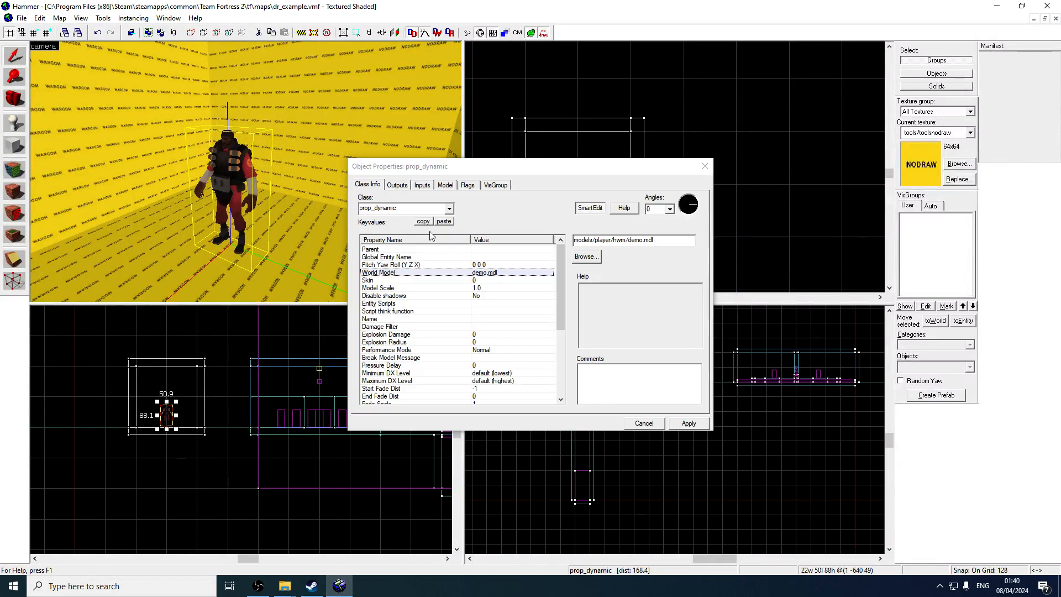
left_click(488, 265)
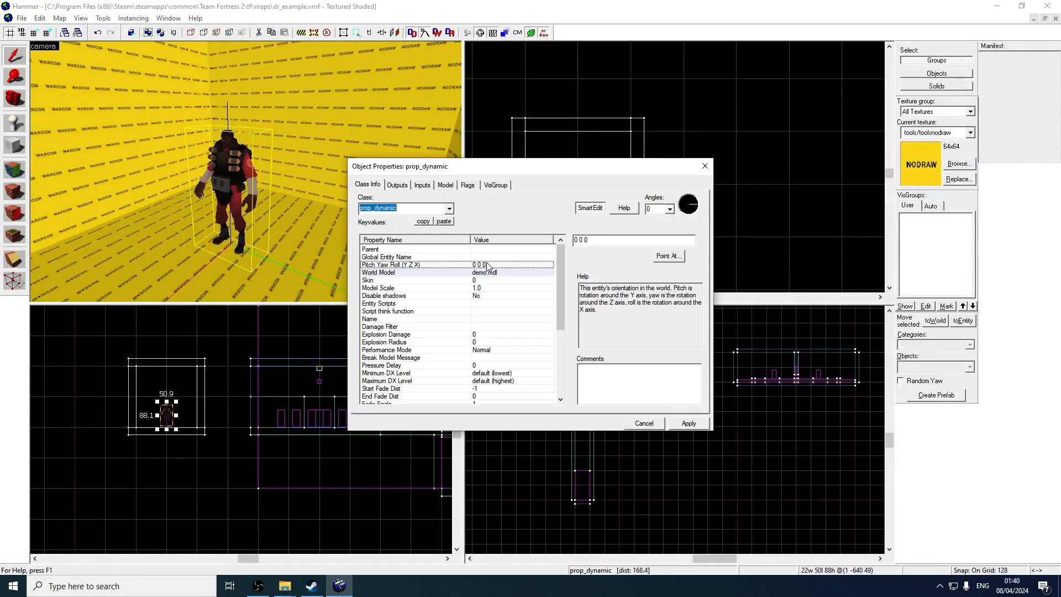
left_click(704, 166)
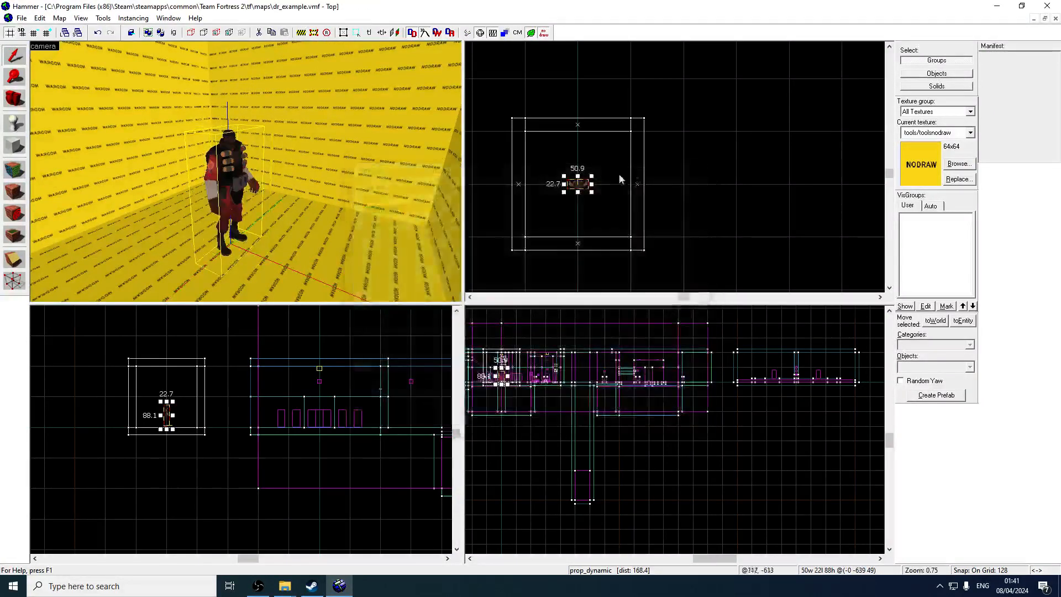
- Lower the demo prop onto the room's floor and set its skin to 1
scroll(160, 426, "up", 6)
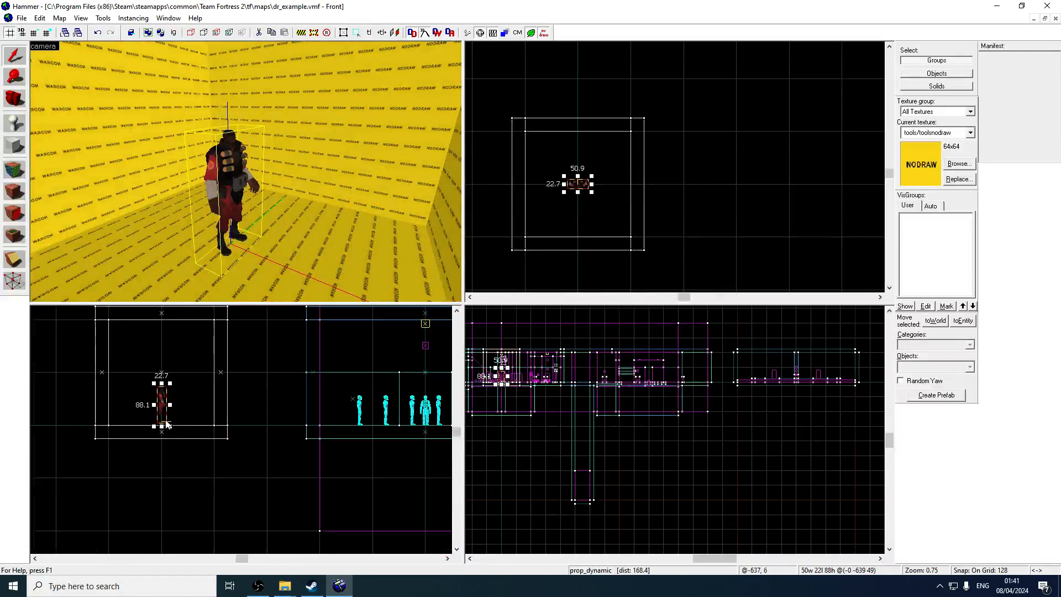
double_click(229, 181)
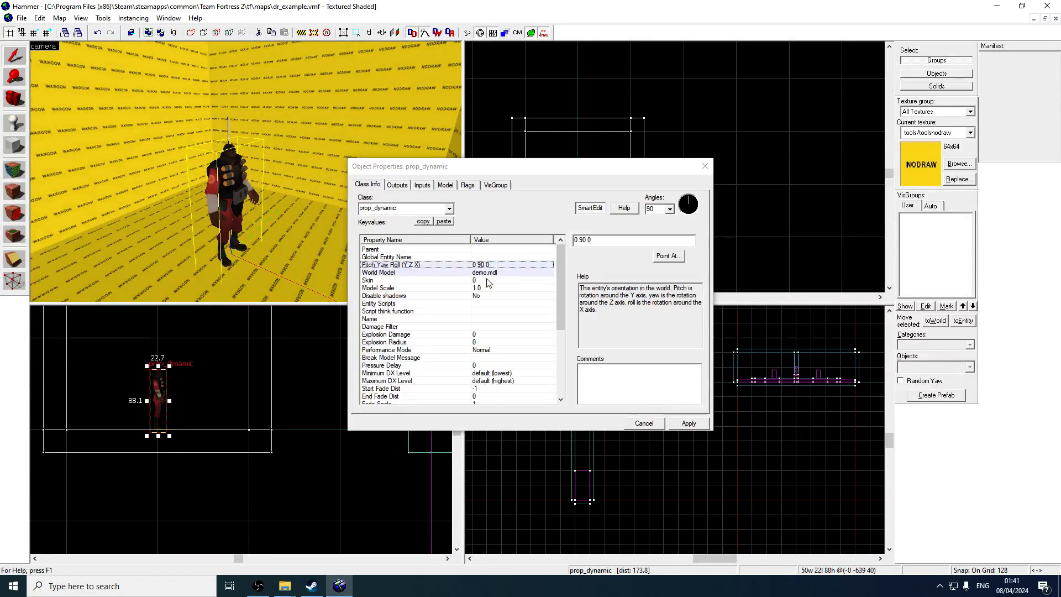
left_click(482, 280)
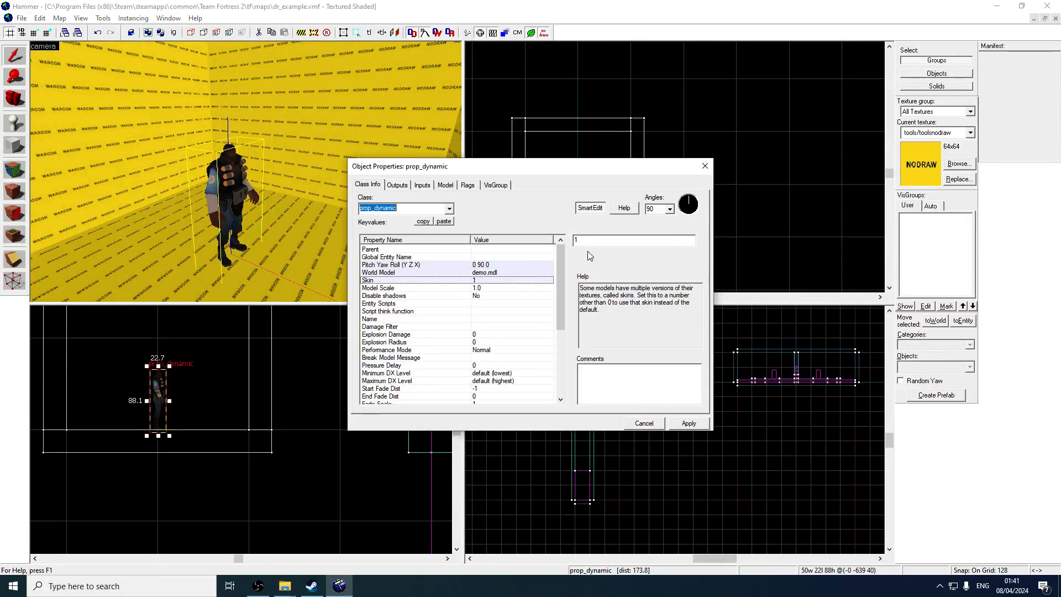
- Set the demo prop's model sequence to taunt_conga
left_click(451, 186)
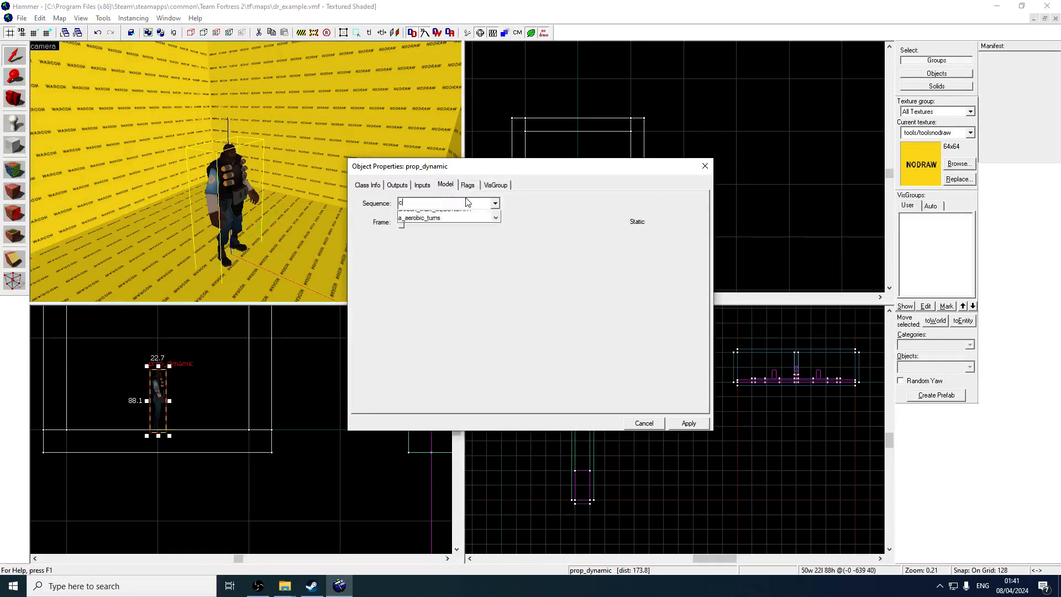
left_click(467, 203)
type("conga")
left_click(463, 216)
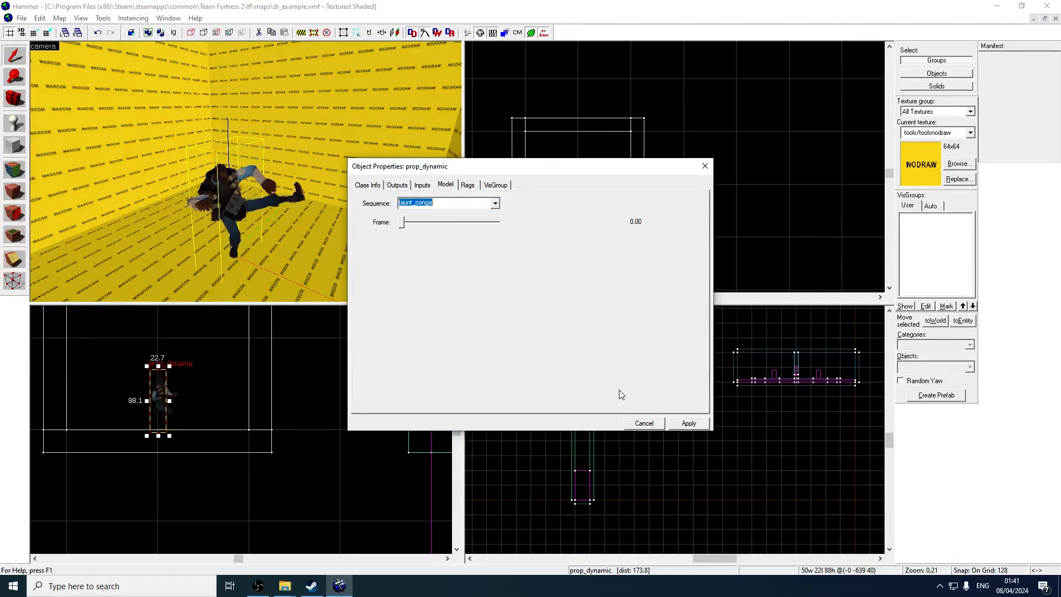
- Set the prop's Default Animation to taunt_conga
left_click(369, 187)
left_click_drag(558, 290, 559, 354)
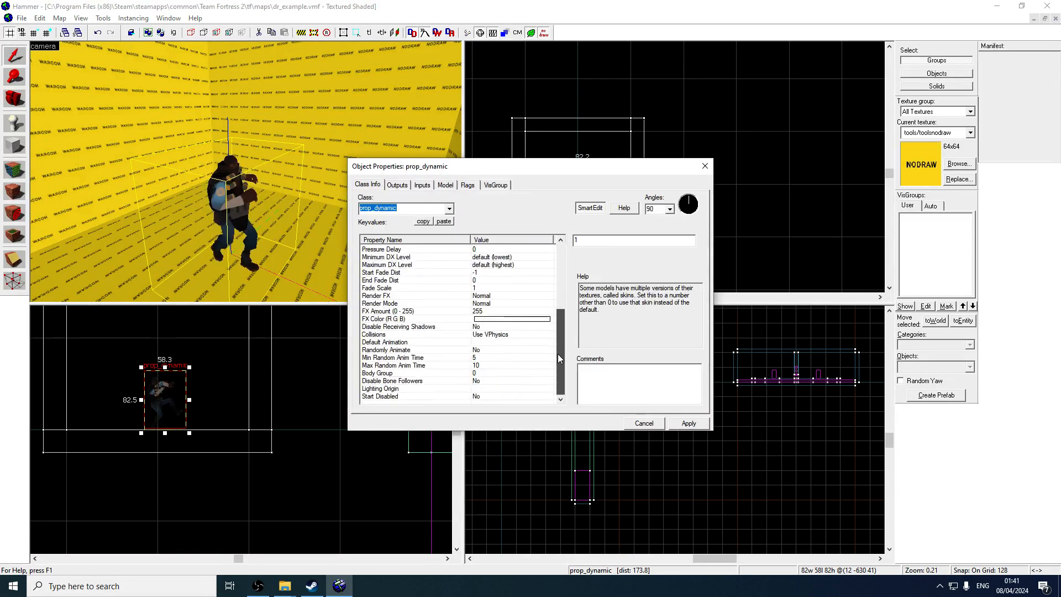
left_click(506, 341)
type("taunt_conga")
key("Return")
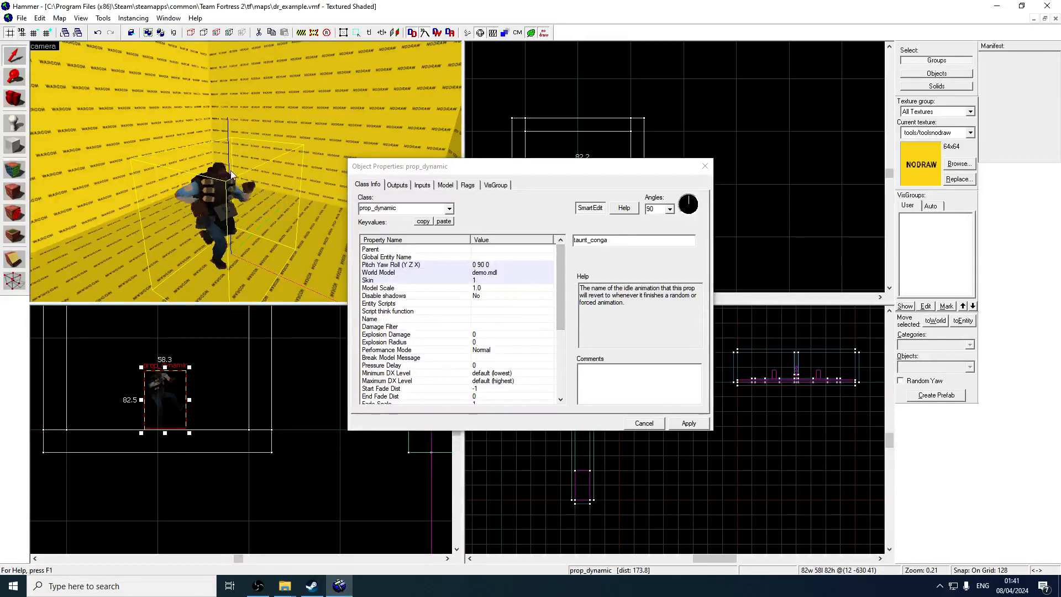
- Inspect the animated demo prop from closer up in 3D and keep it selected
left_click(290, 180)
key("z")
key("d")
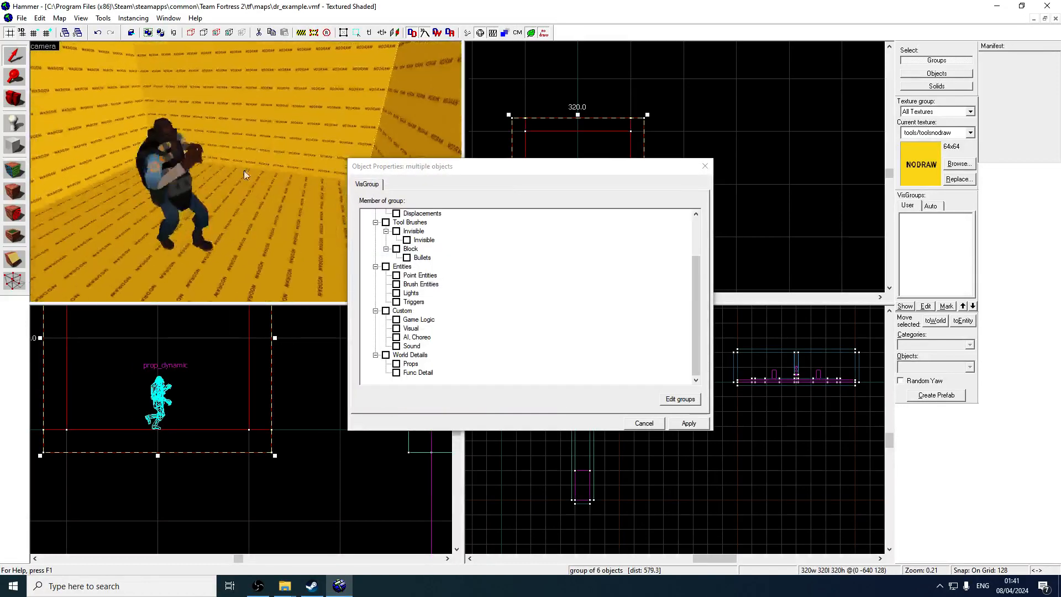
left_click(246, 172)
key("z")
- Set Disable Bone Followers to Yes for the demo prop and close its properties
scroll(563, 300, "down", 5)
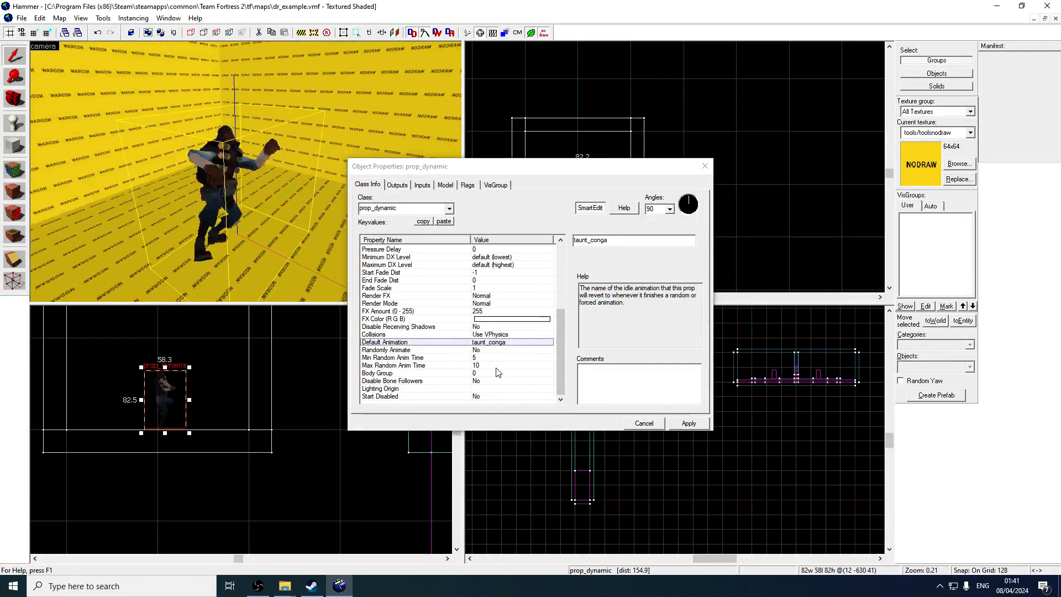
left_click(520, 381)
left_click(690, 239)
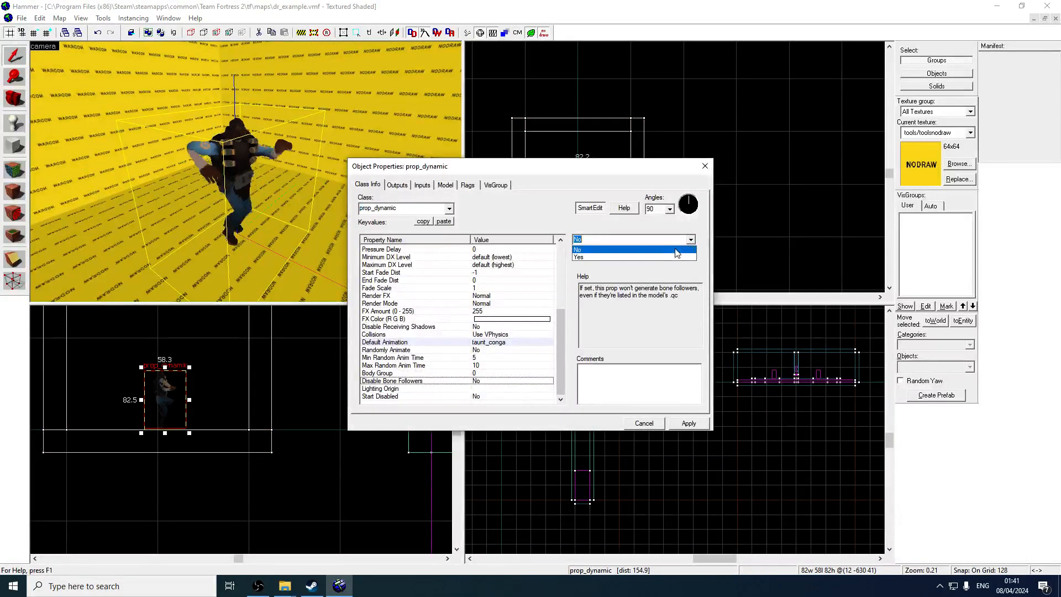
left_click(630, 256)
left_click(705, 166)
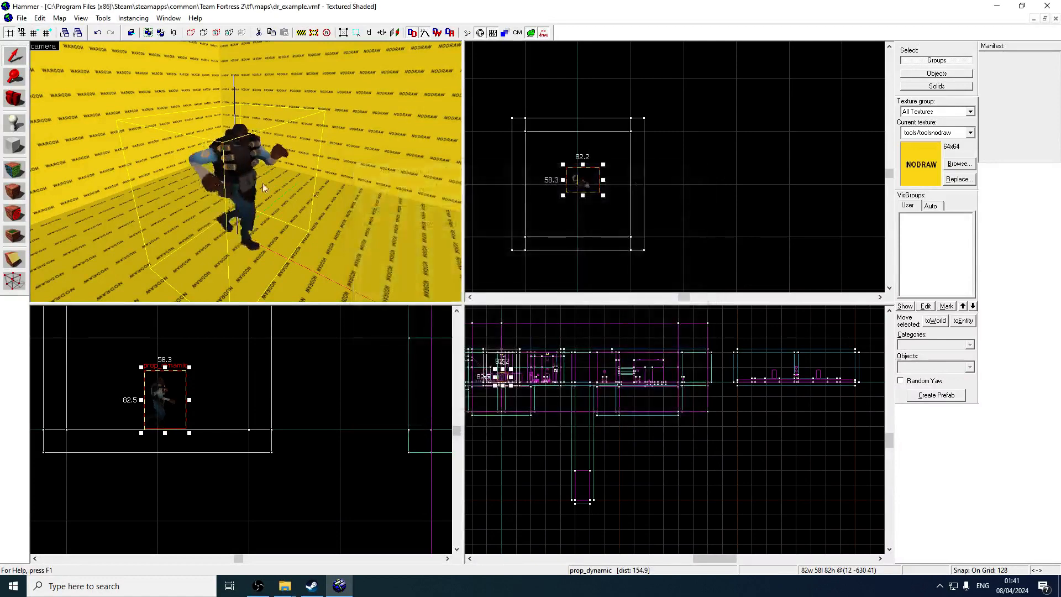
left_click(389, 196)
key("z")
key("w")
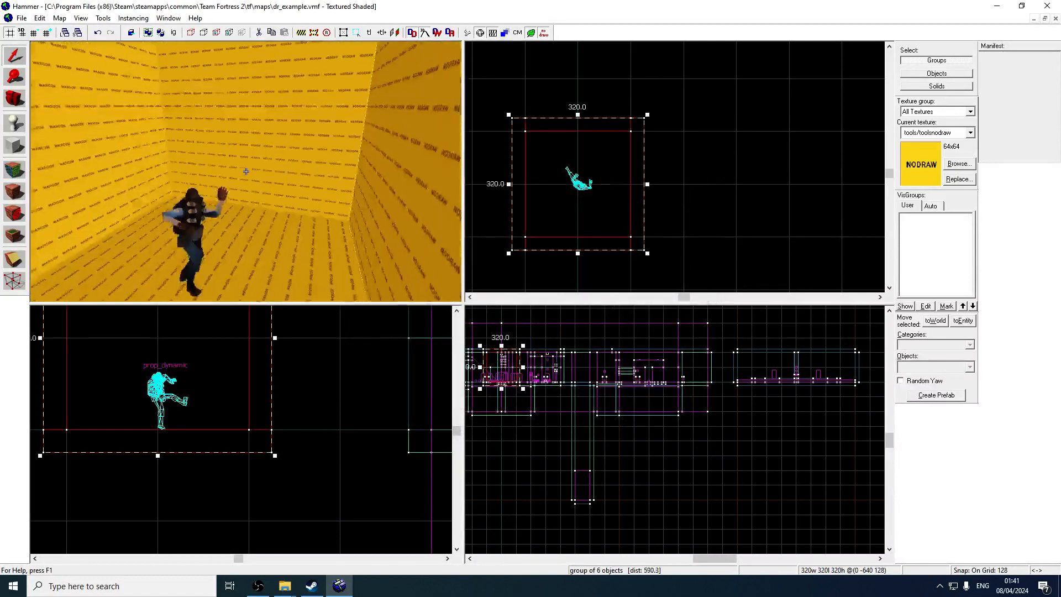
key("z")
left_click(16, 150)
scroll(596, 142, "down", 3)
scroll(593, 133, "down", 3)
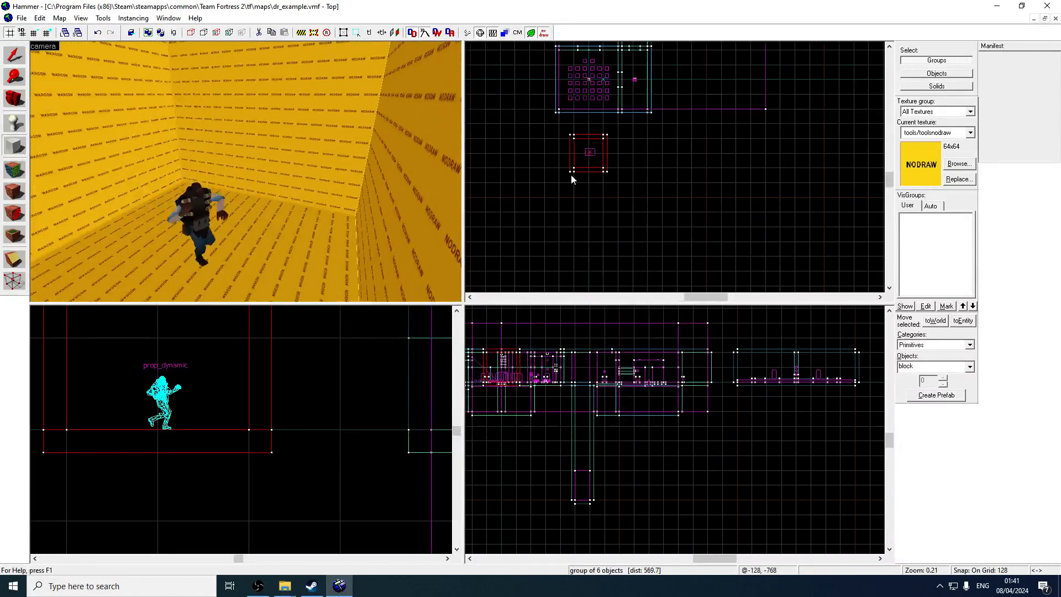
scroll(547, 376, "up", 3)
scroll(174, 398, "down", 5)
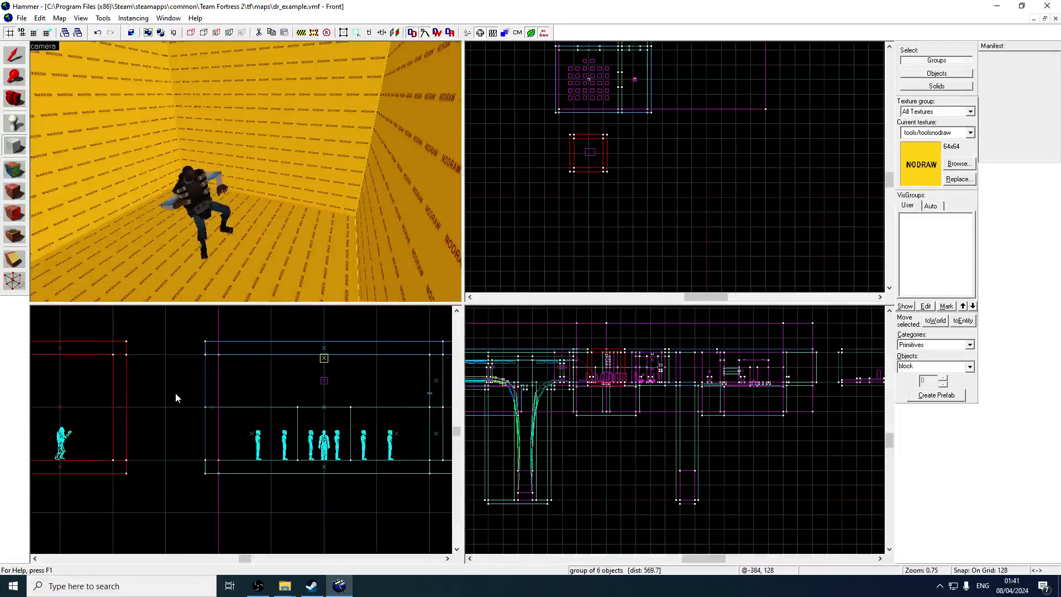
scroll(180, 397, "down", 3)
scroll(193, 404, "up", 5)
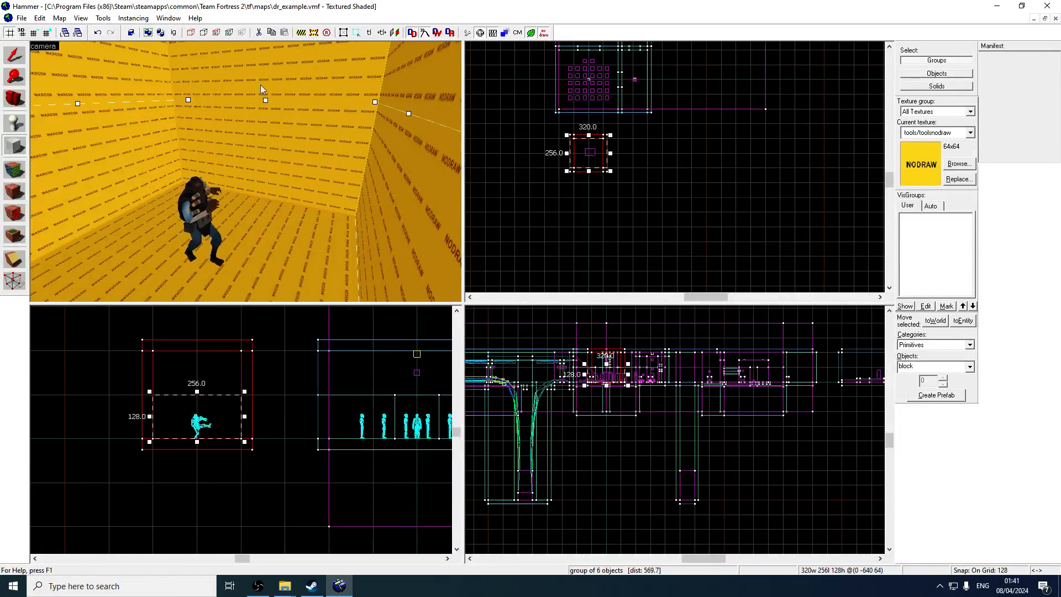
scroll(589, 178, "up", 4)
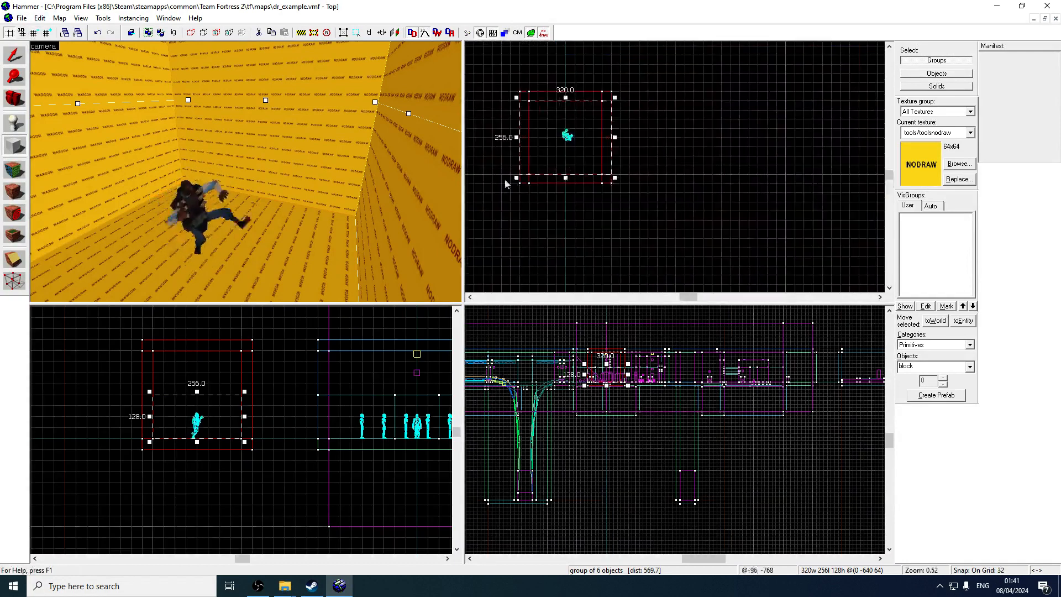
- Set the demo prop's Pitch Yaw Roll to 0 0 0, then close its properties and reselect the prop
double_click(185, 193)
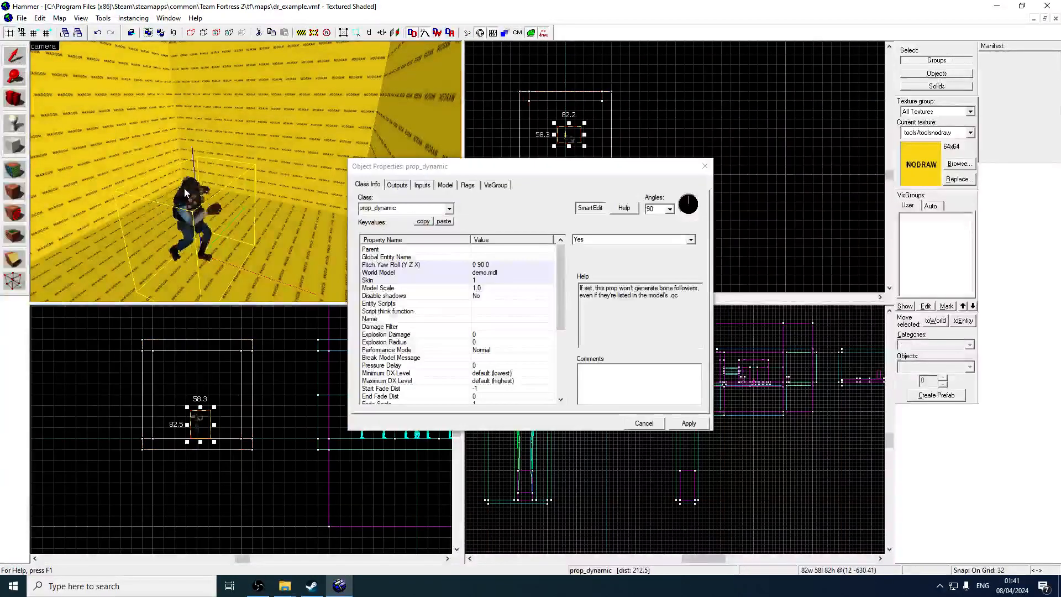
left_click(497, 265)
left_click(584, 242)
key("BackSpace")
key("Return")
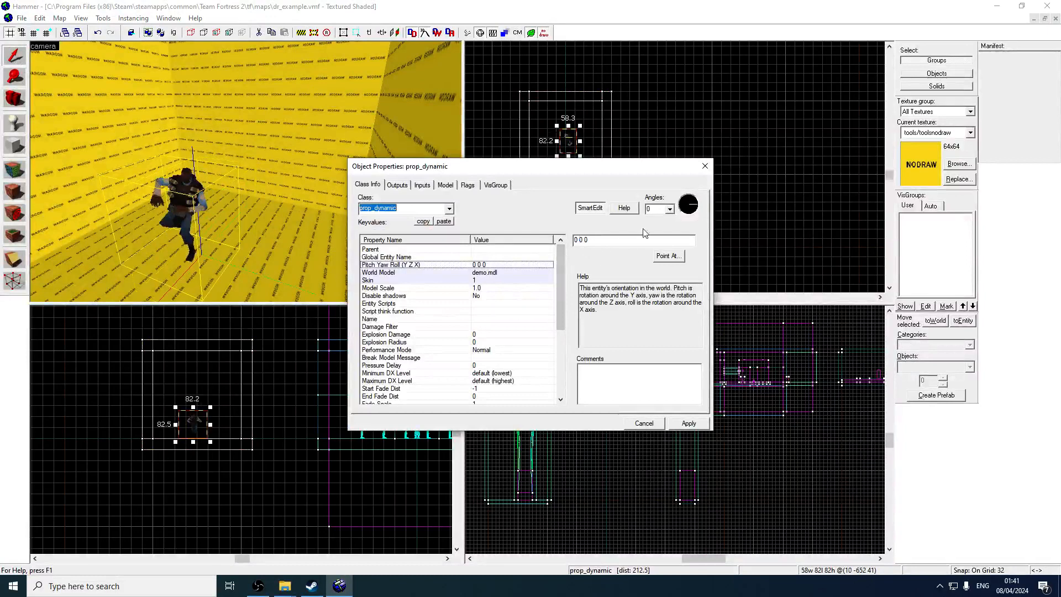
left_click(705, 164)
left_click(181, 184)
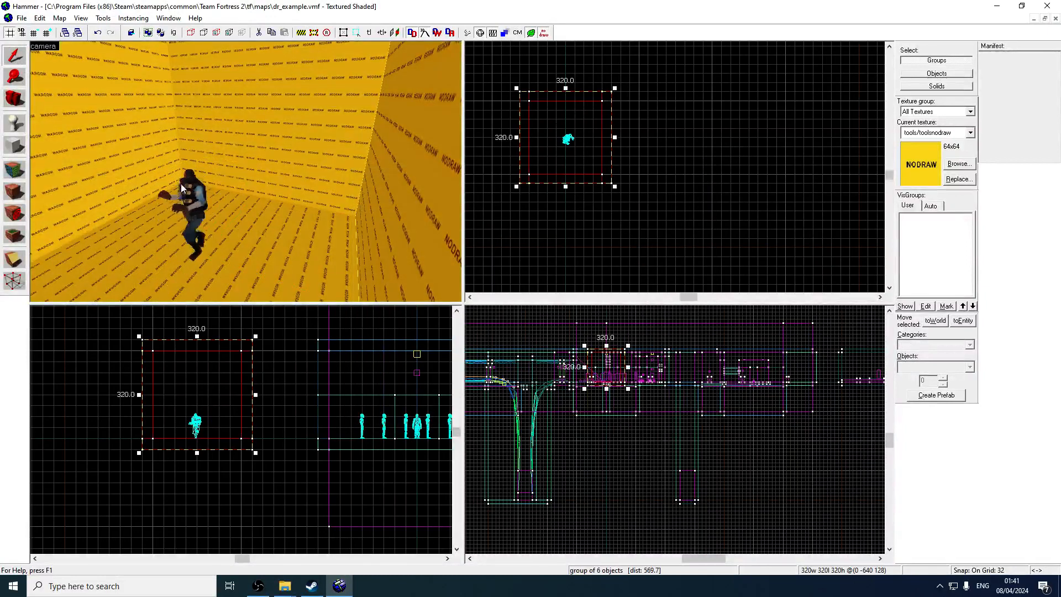
left_click(199, 210)
- Create a nodraw block 512 by 128 by 82 units across the raised platform at the far end of the map's corridor
scroll(563, 160, "up", 3)
scroll(574, 166, "down", 2)
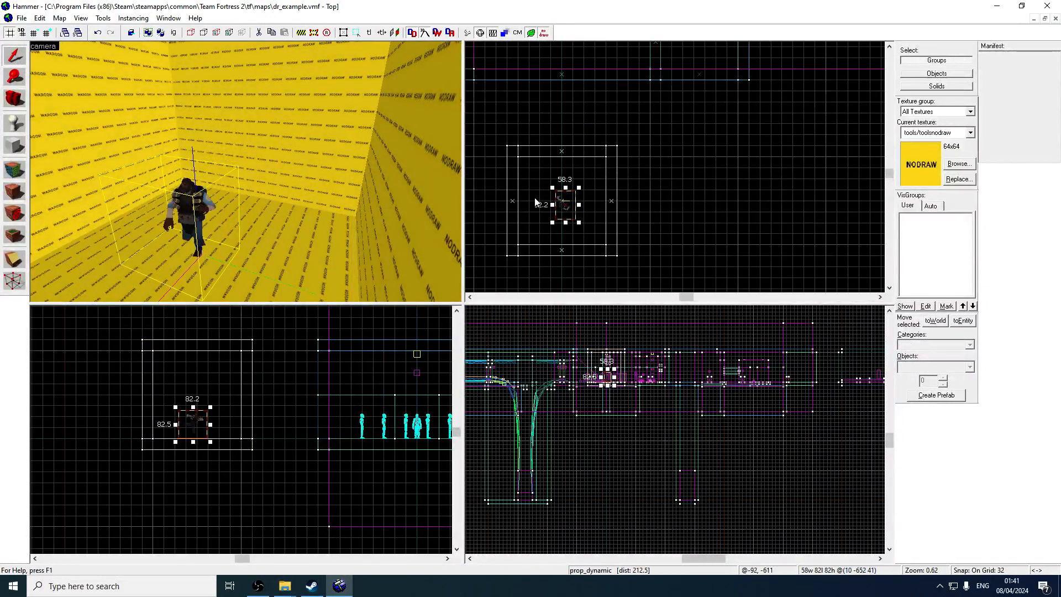
scroll(563, 204, "up", 1)
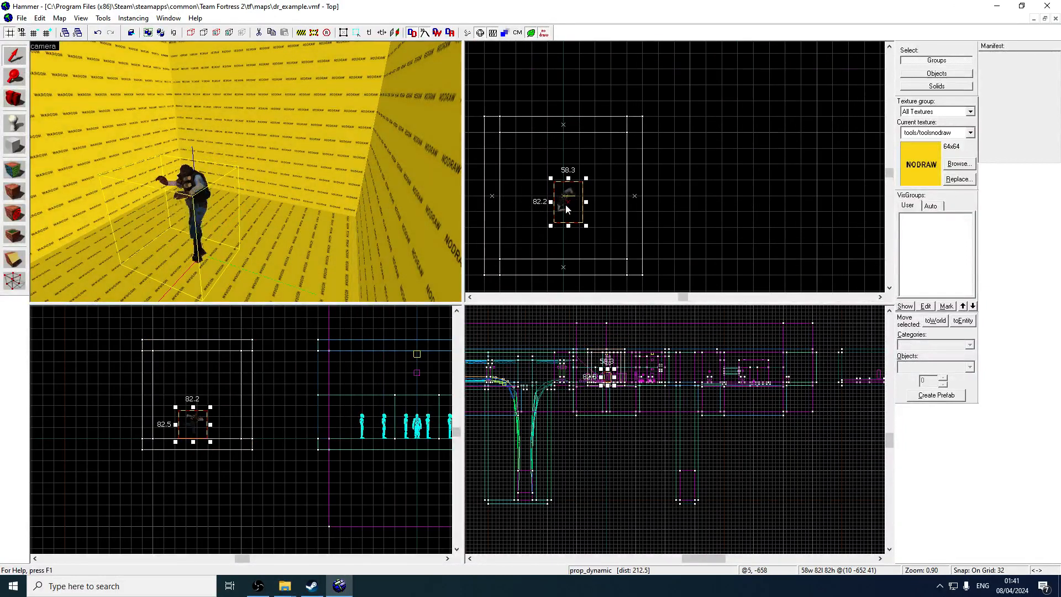
left_click(15, 146)
scroll(638, 216, "down", 3)
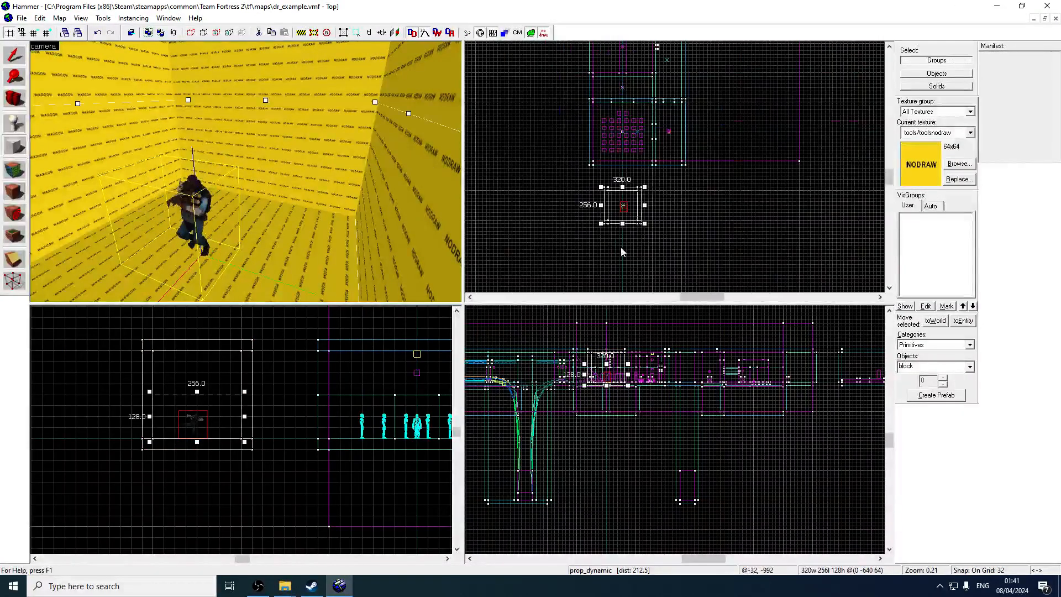
left_click(619, 250)
scroll(636, 169, "up", 1)
left_click_drag(636, 168, 634, 160)
key("Up")
key("Up")
key("Up")
key("Up")
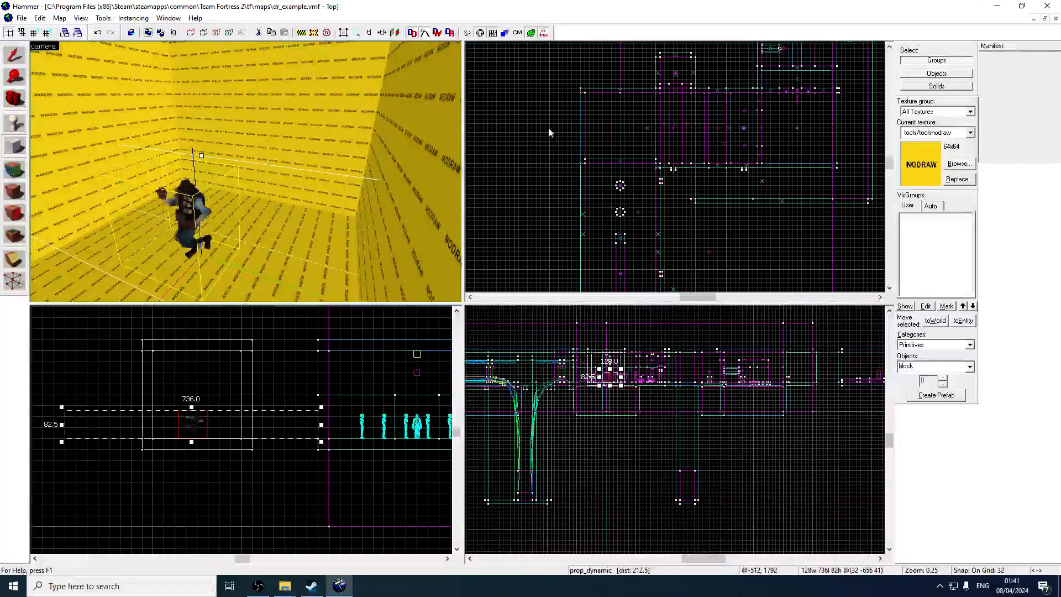
left_click_drag(550, 129, 660, 183)
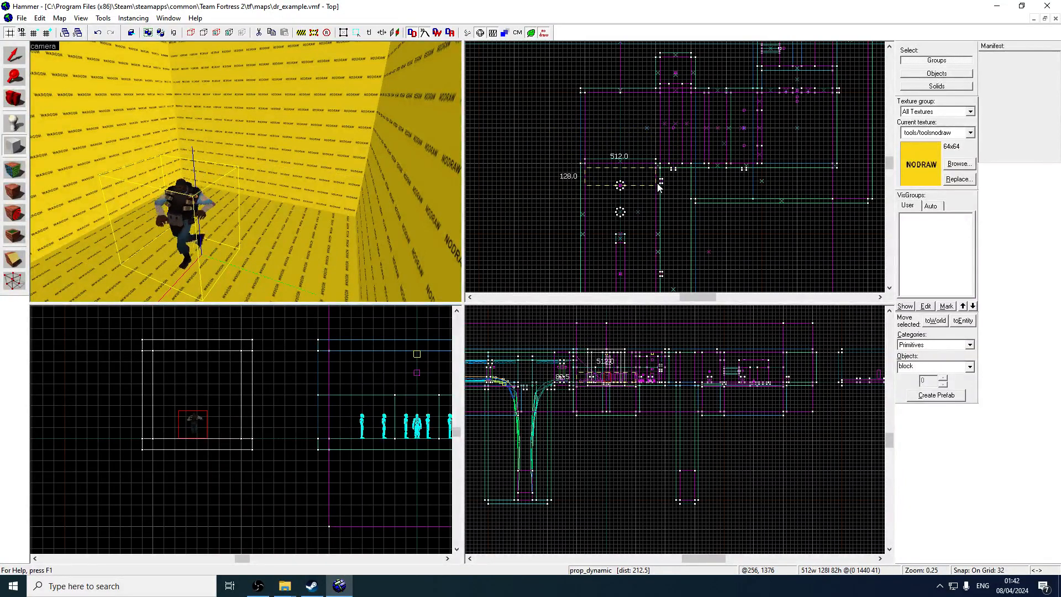
key("Return")
left_click(15, 54)
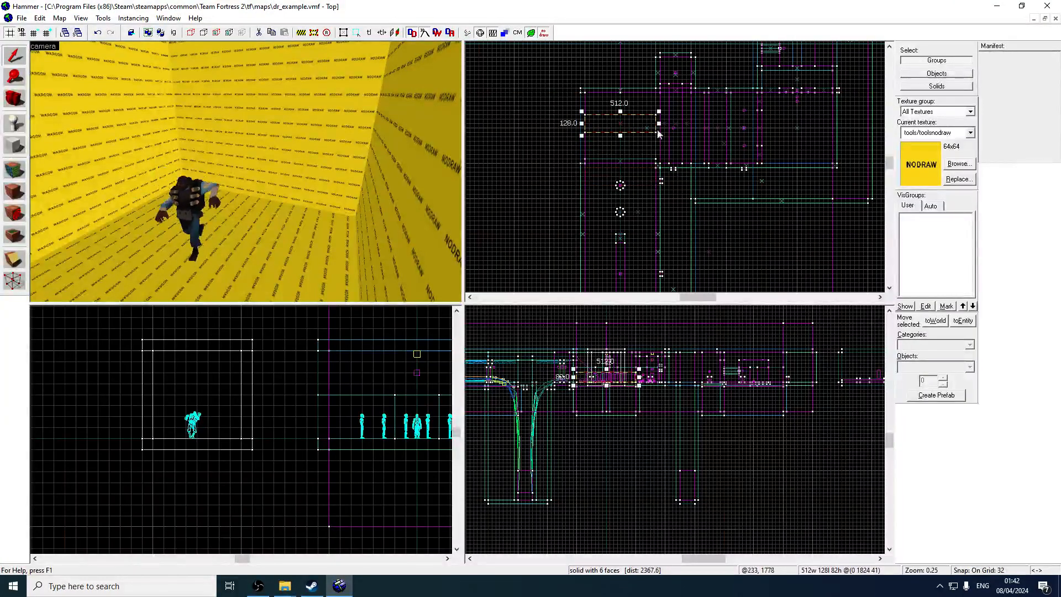
- Try rotating the nodraw block diagonally across the platform, and undo the rotation
key("z")
key("w")
key("s")
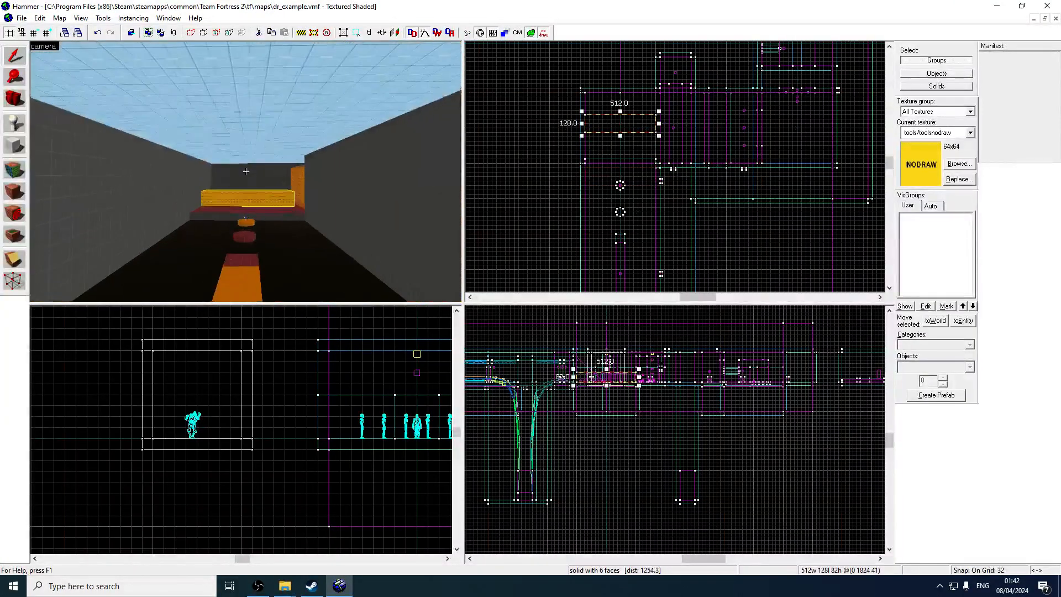
key("z")
scroll(652, 143, "up", 2)
left_click_drag(653, 143, 669, 161)
left_click(678, 152)
key("Escape")
left_click(334, 210)
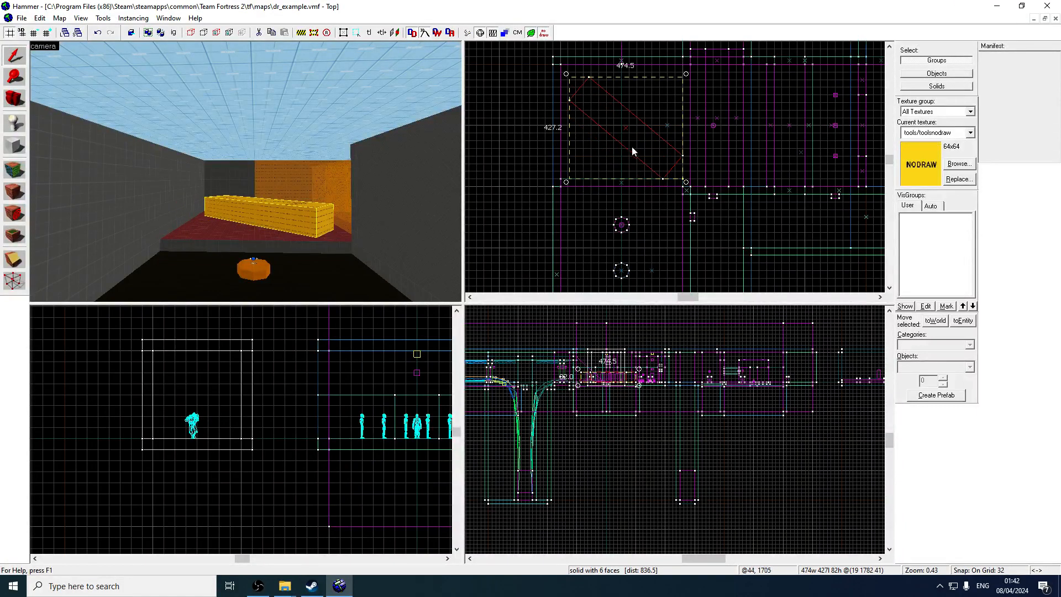
key("ctrl+z")
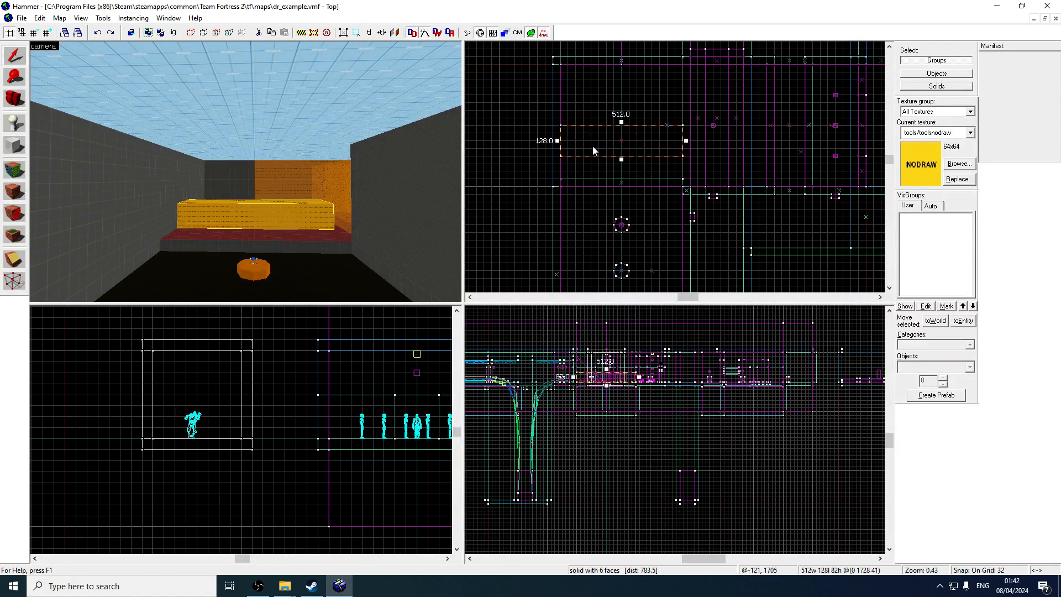
- Widen the nodraw block to 768 units, then rotate and shift it diagonally across the corridor's corner
left_click_drag(558, 142, 611, 133)
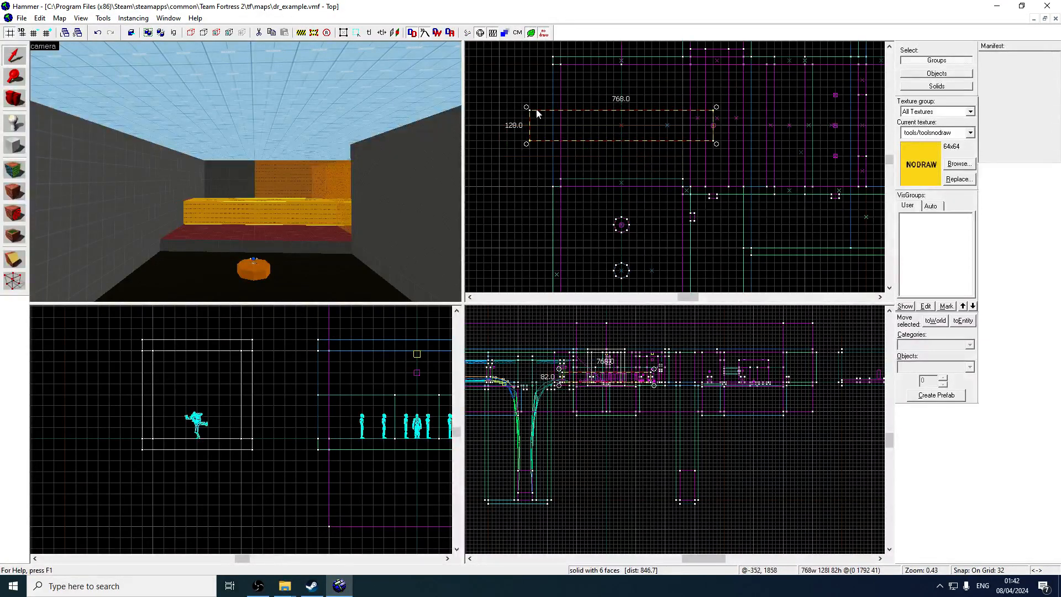
left_click_drag(526, 109, 615, 106)
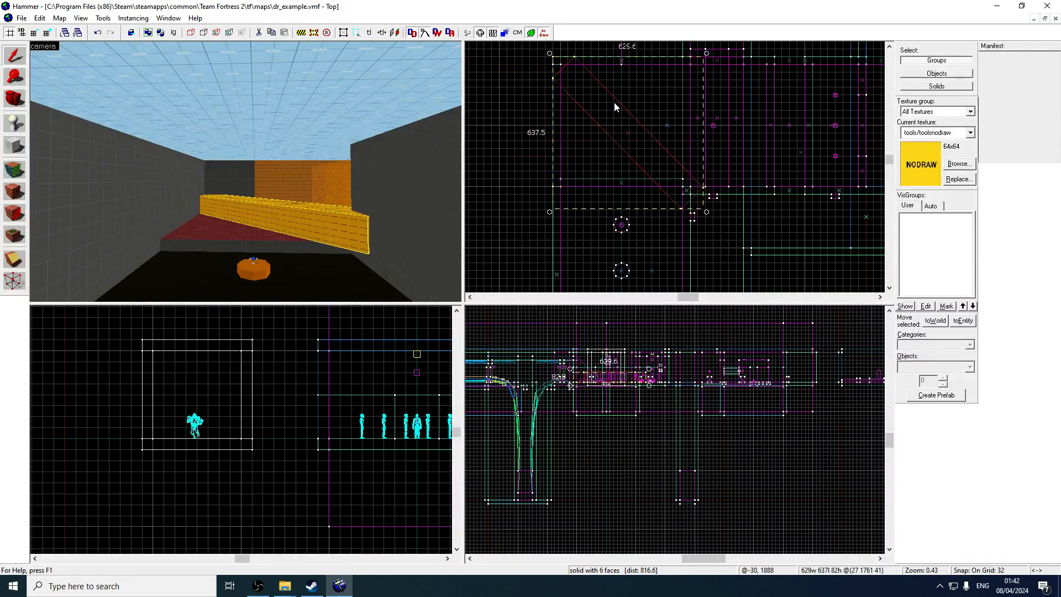
left_click_drag(628, 149, 708, 208)
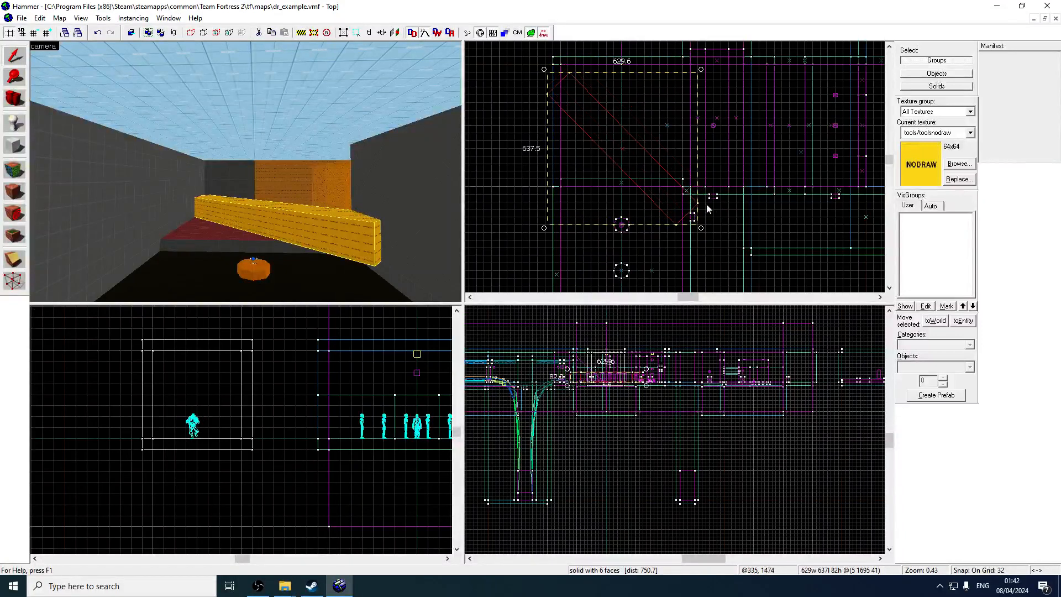
left_click_drag(703, 71, 664, 62)
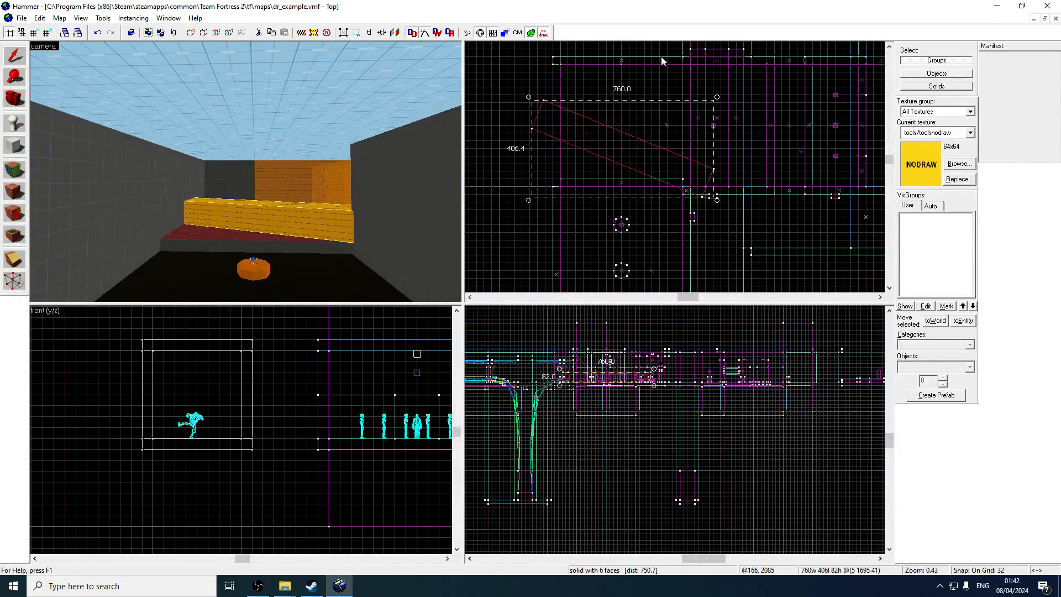
left_click_drag(633, 126, 636, 126)
left_click_drag(724, 187, 698, 220)
- Inspect the diagonal block in 3D, undo its last transformations and remove it from the map
key("z")
key("w")
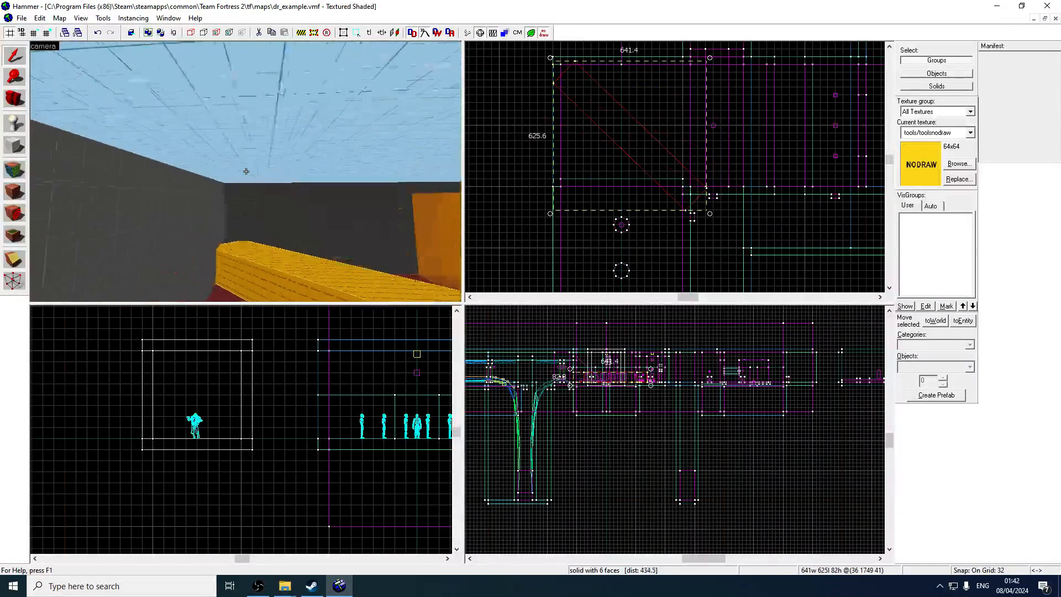
key("w")
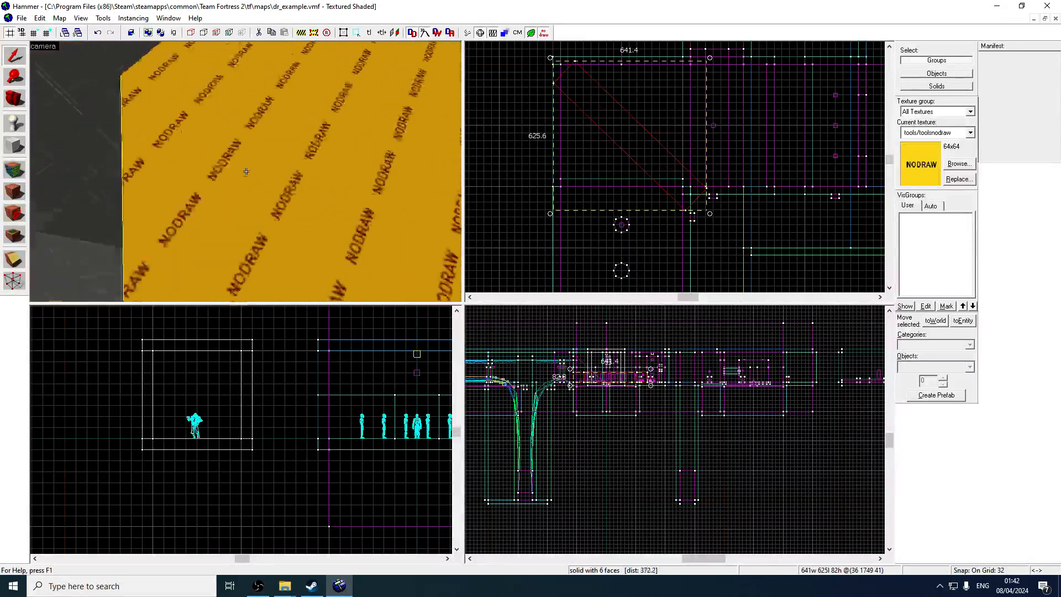
key("w")
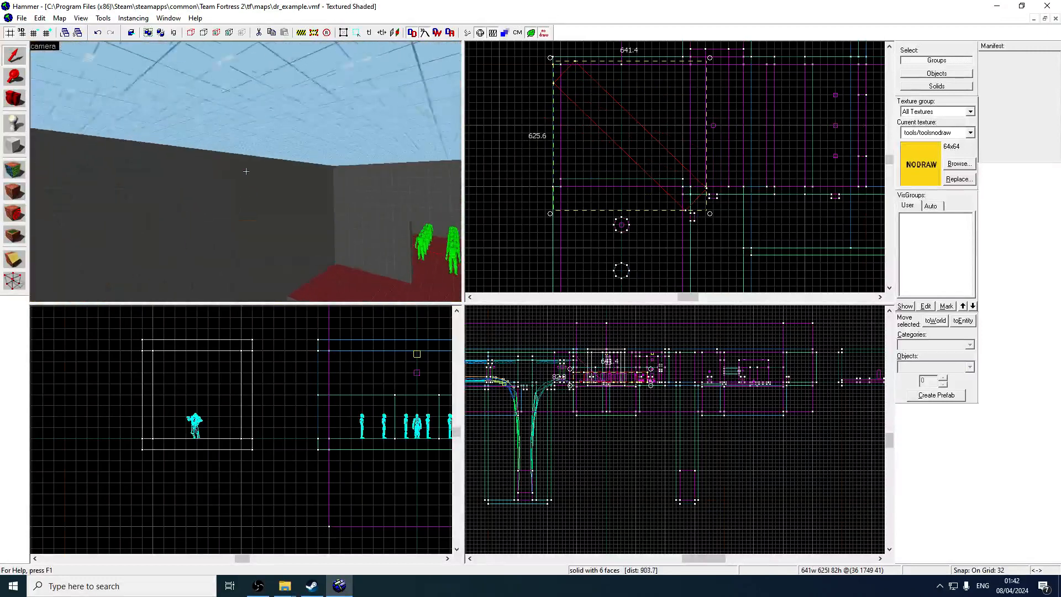
key("z")
key("ctrl+z")
key("ctrl+z")
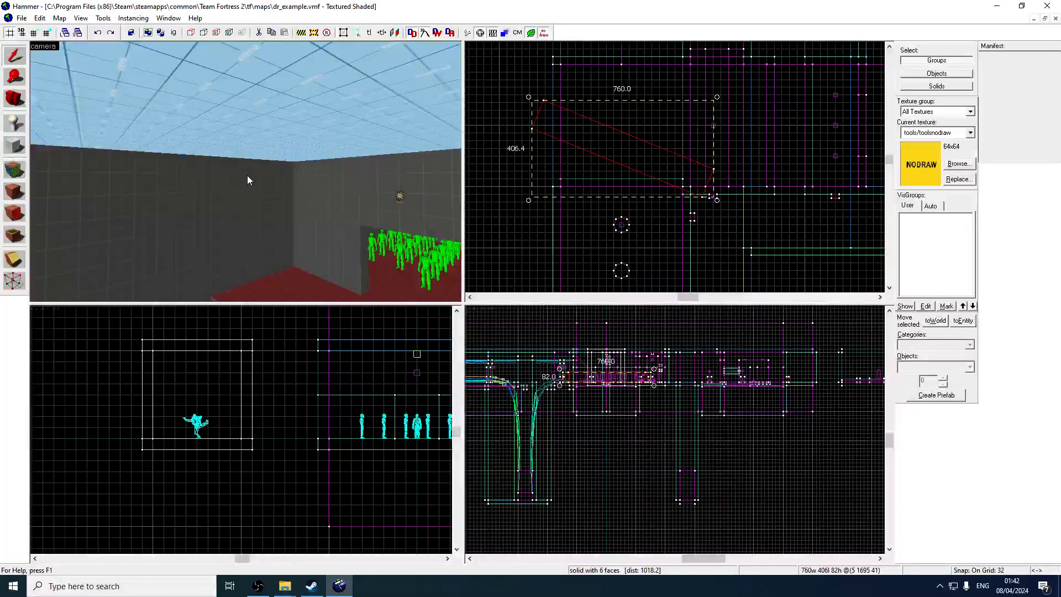
key("Escape")
- Return to the demo prop's nodraw room with the Block tool active and reduce the grid snap to 16 units
key("z")
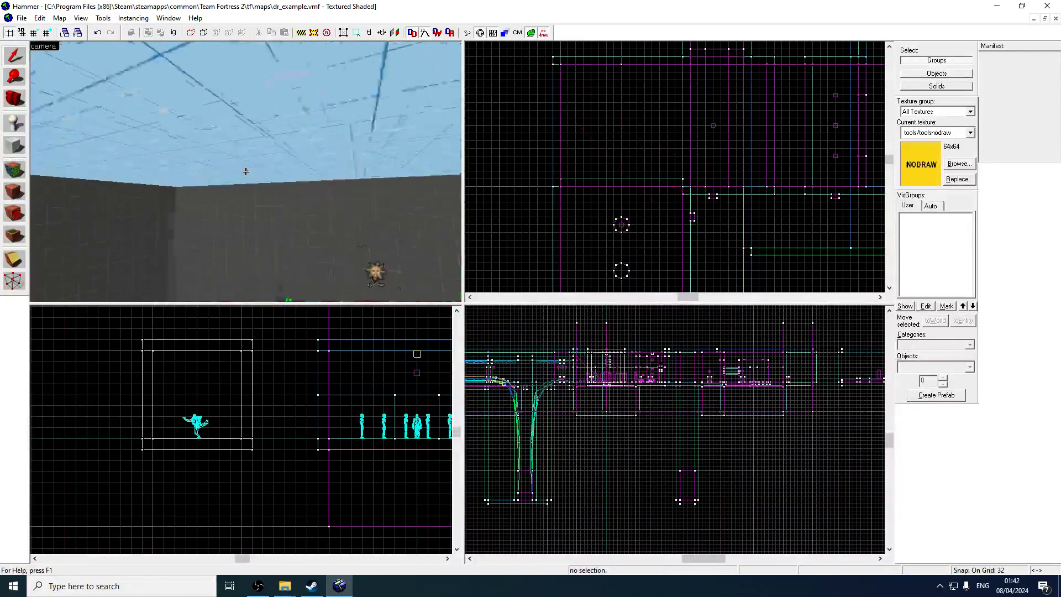
key("w")
key("s")
key("z")
key("z")
key("w")
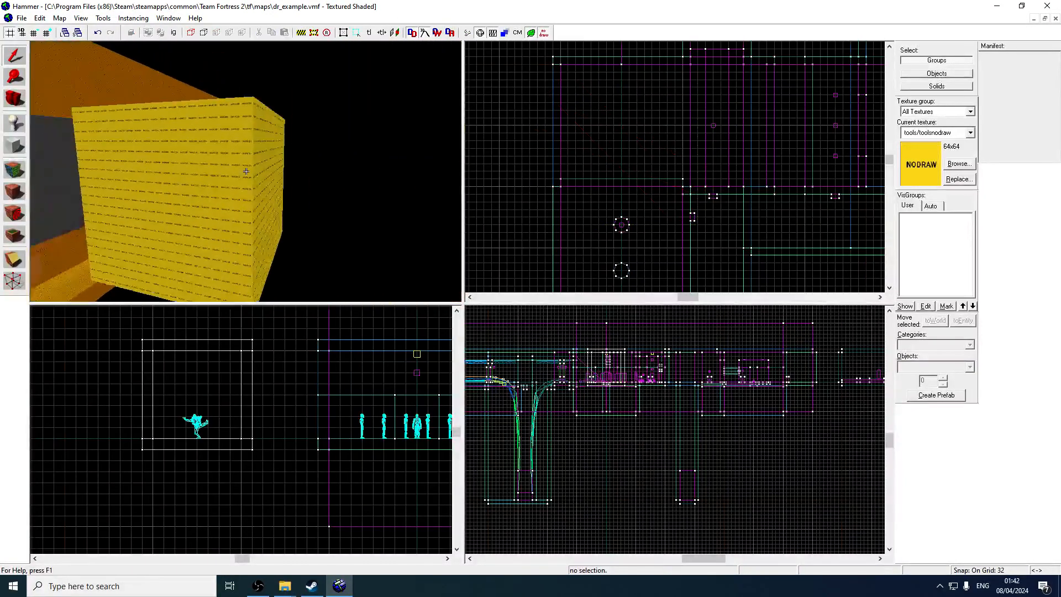
key("z")
key("shift+b")
scroll(596, 131, "down", 4)
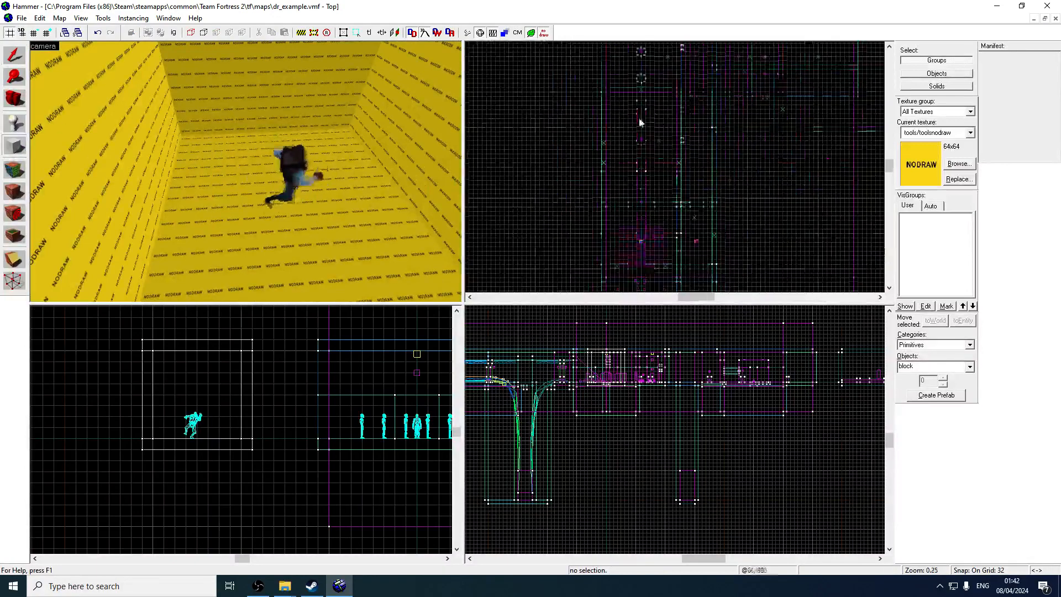
scroll(653, 165, "up", 6)
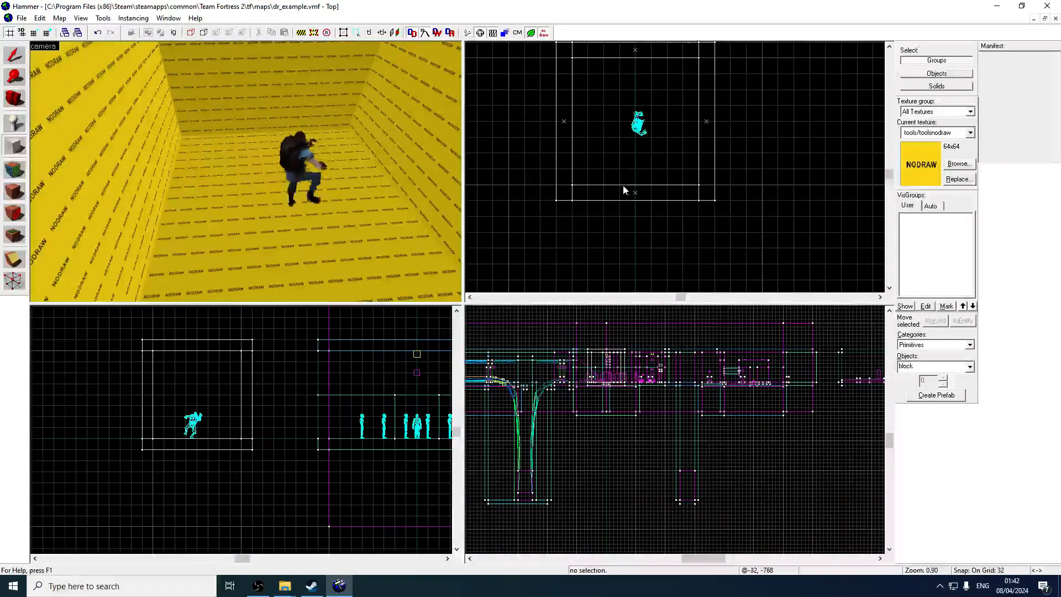
key("bracketleft")
- Create a nodraw block 32 units wide, 256 long and 128 high through the demo prop, spanning the room's interior
scroll(586, 169, "up", 3)
left_click_drag(675, 141, 645, 194)
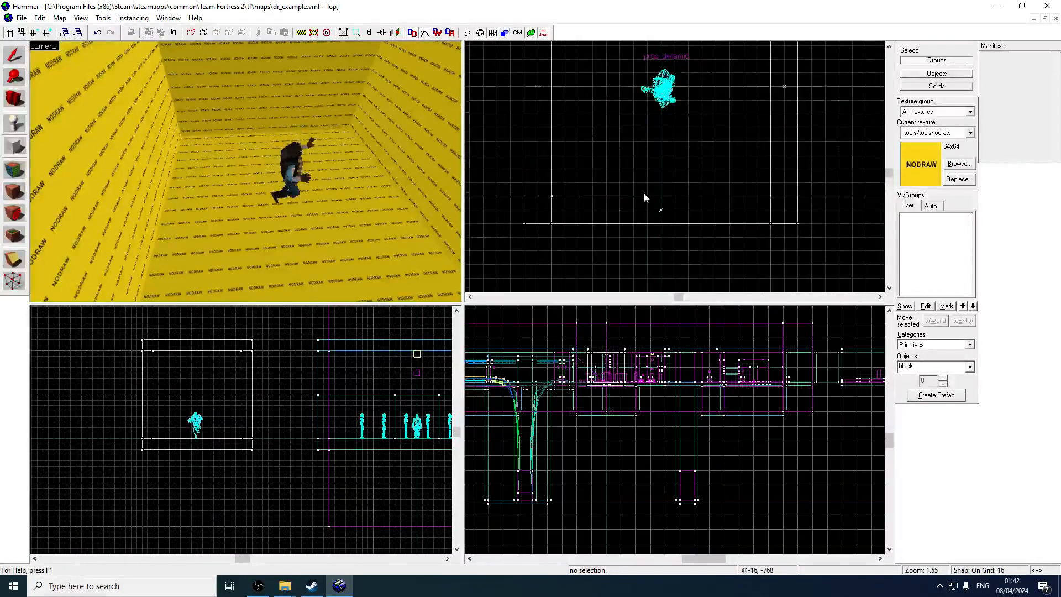
left_click_drag(672, 127, 678, 67)
scroll(681, 88, "down", 4)
scroll(642, 405, "up", 10)
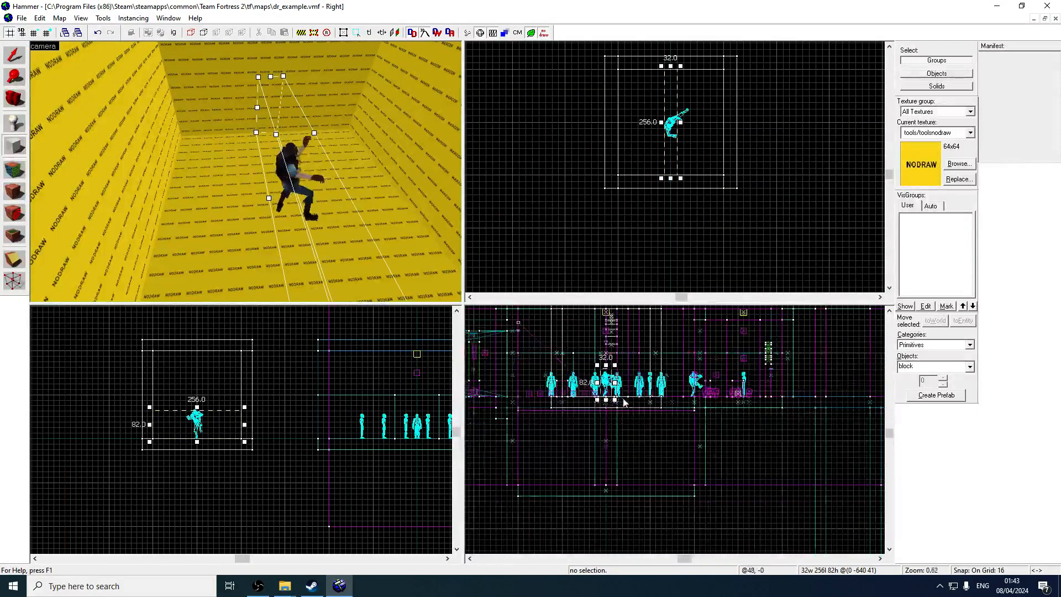
middle_click_drag(612, 396, 610, 449)
scroll(611, 449, "down", 1)
left_click_drag(594, 397, 608, 369)
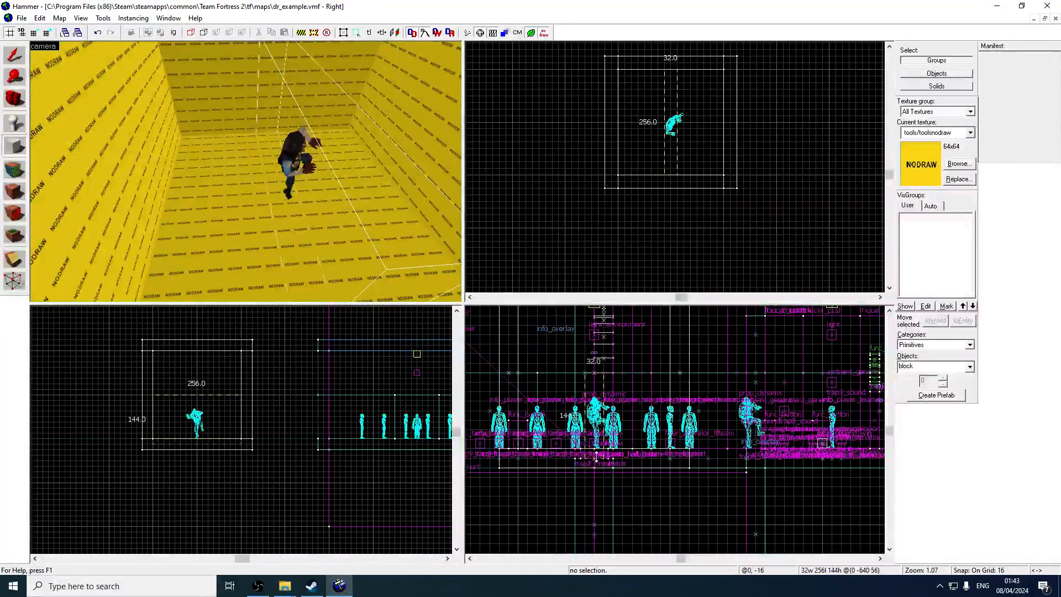
left_click_drag(594, 461, 595, 452)
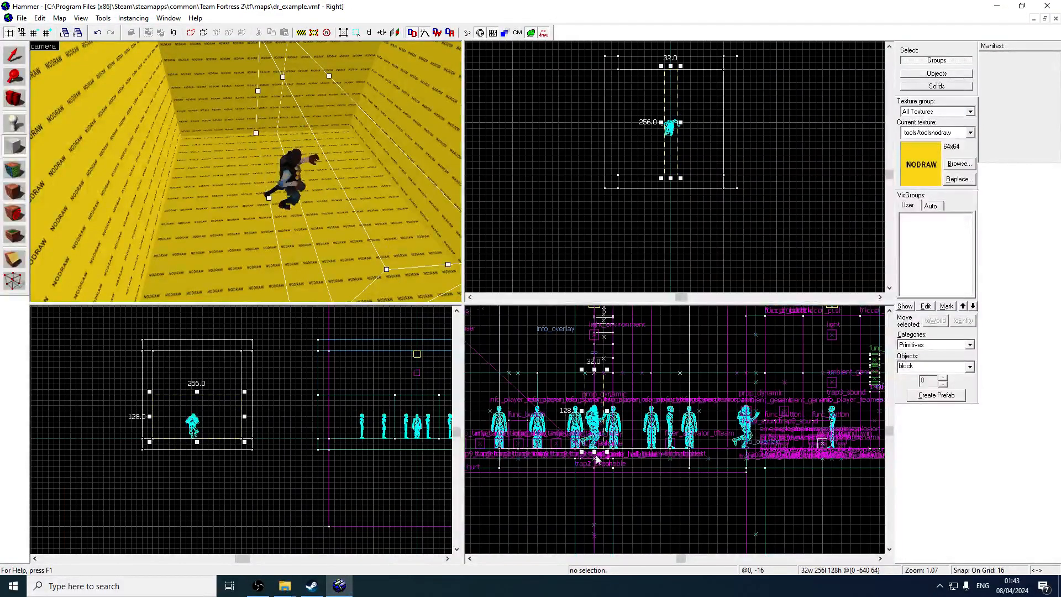
key("z")
key("Return")
- Tie the new block to a func_tracktrain entity and name it motivator
left_click(964, 321)
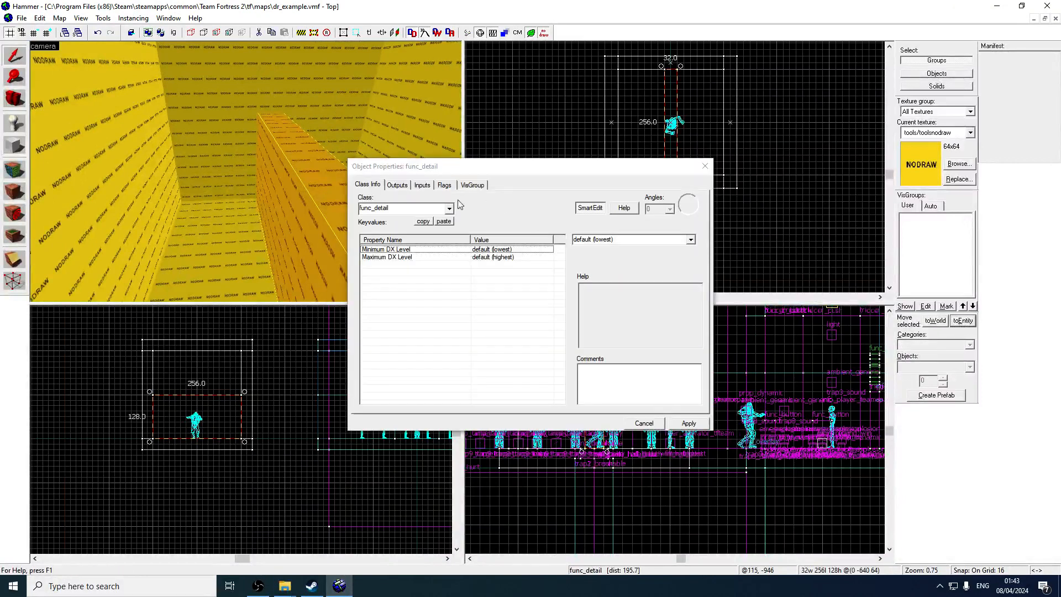
type("trac")
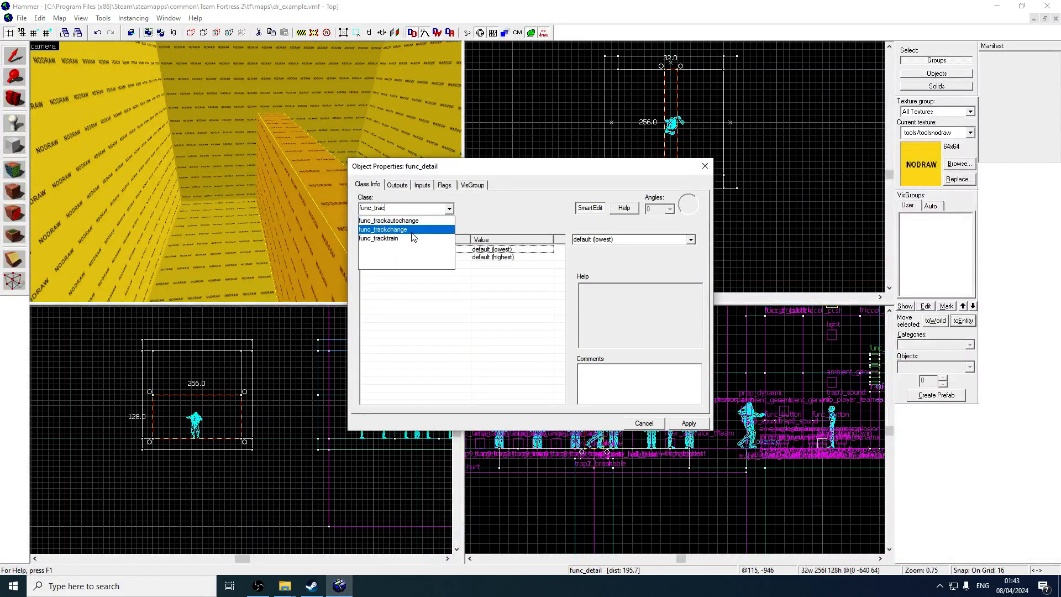
left_click(413, 238)
left_click(689, 424)
left_click(497, 265)
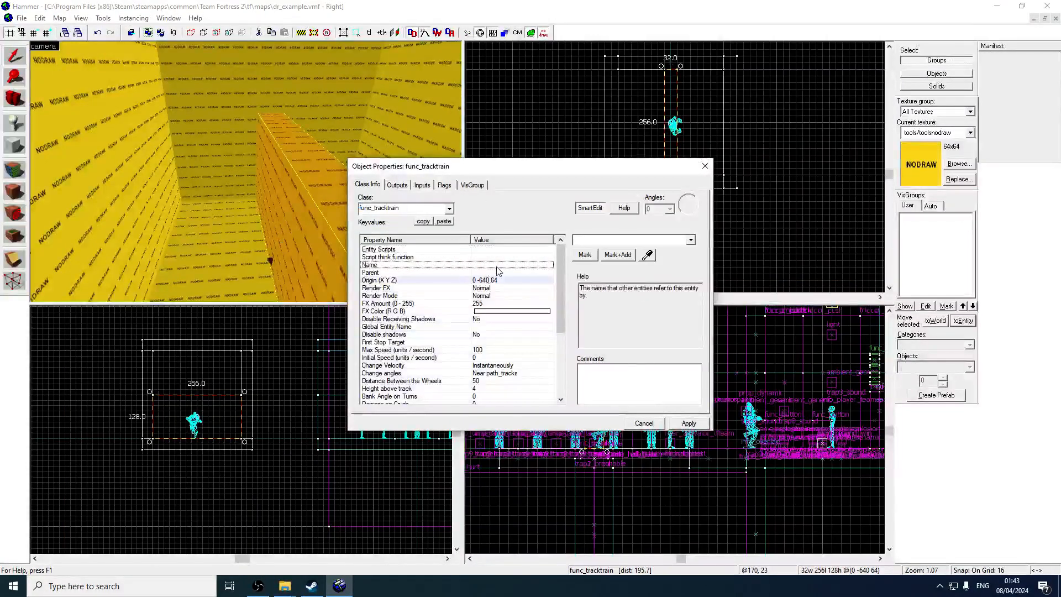
type("motivato")
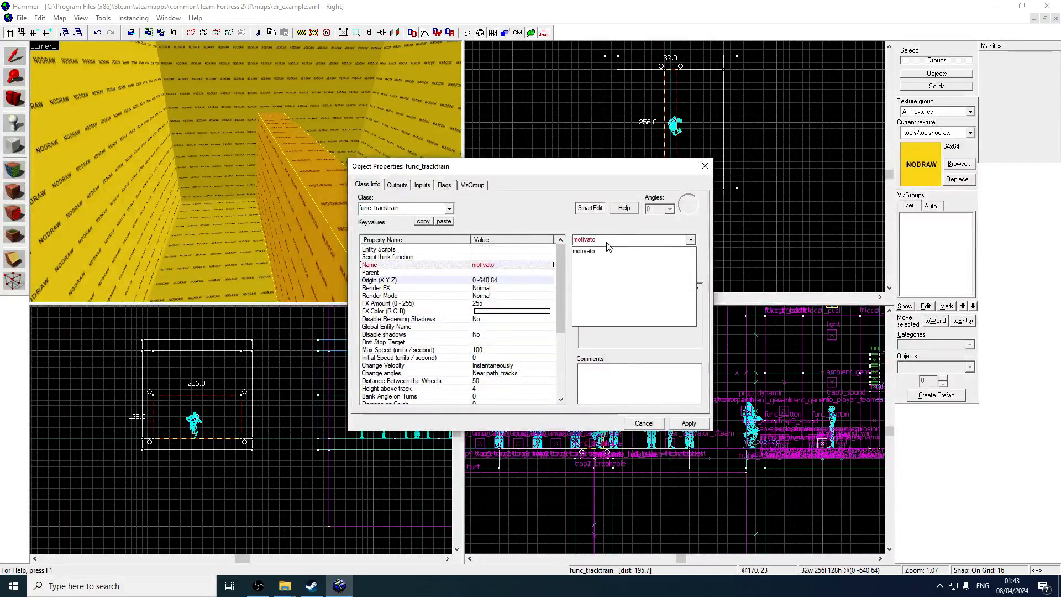
type("r")
key("Return")
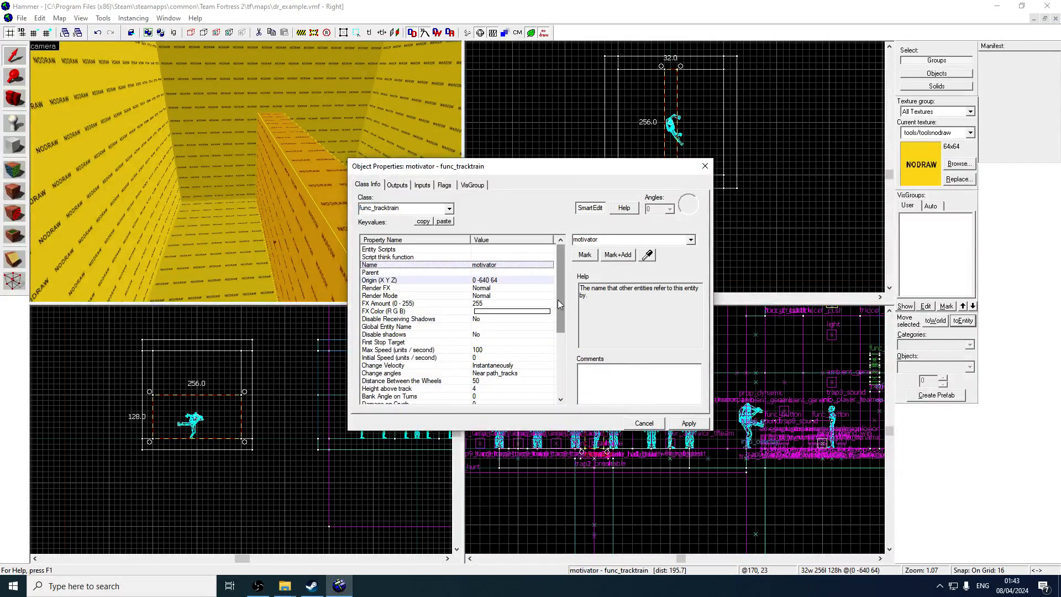
- Set the motivator train's max speed to 64 units per second and its height above track to 0
left_click_drag(558, 300, 559, 317)
left_click(515, 320)
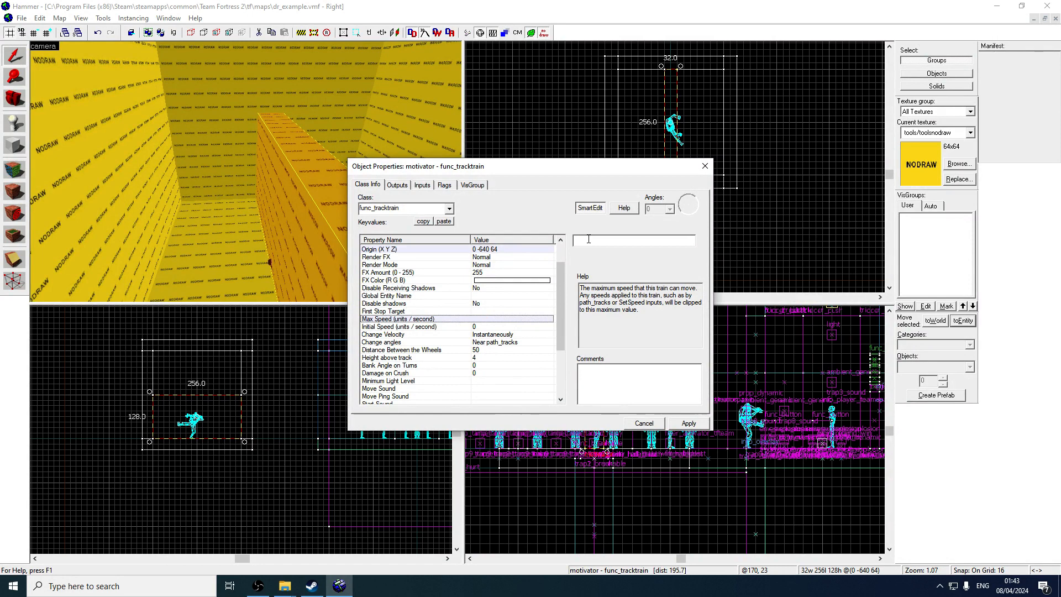
type("6")
key("Return")
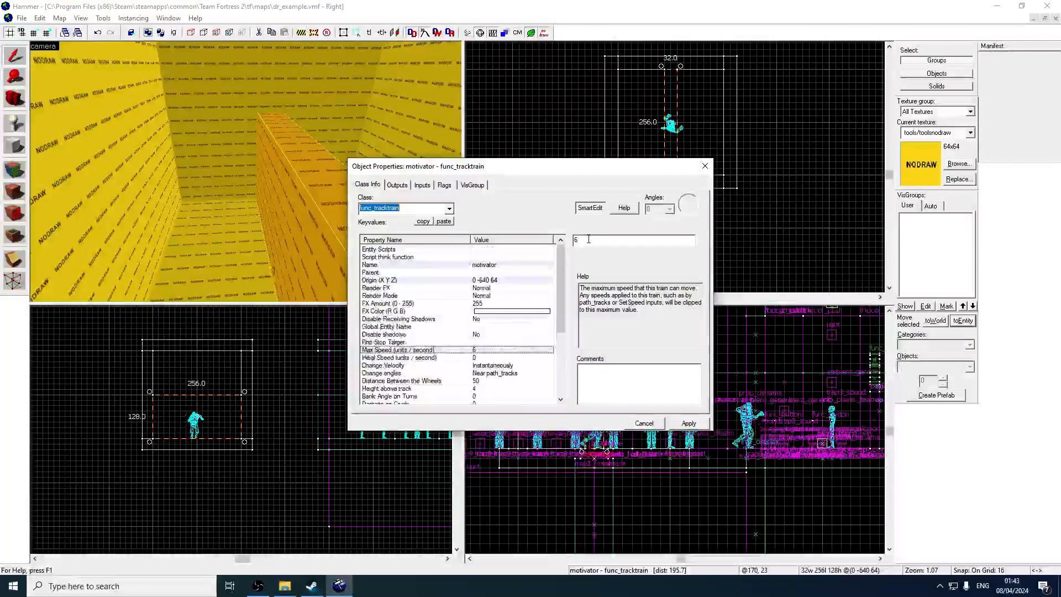
type("4")
key("Return")
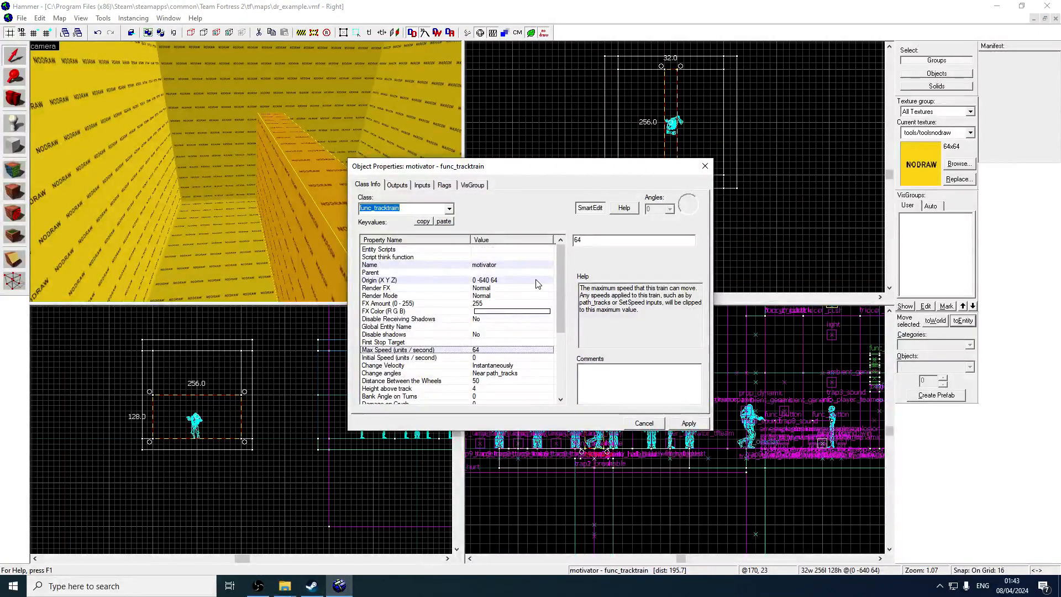
left_click_drag(566, 310, 567, 361)
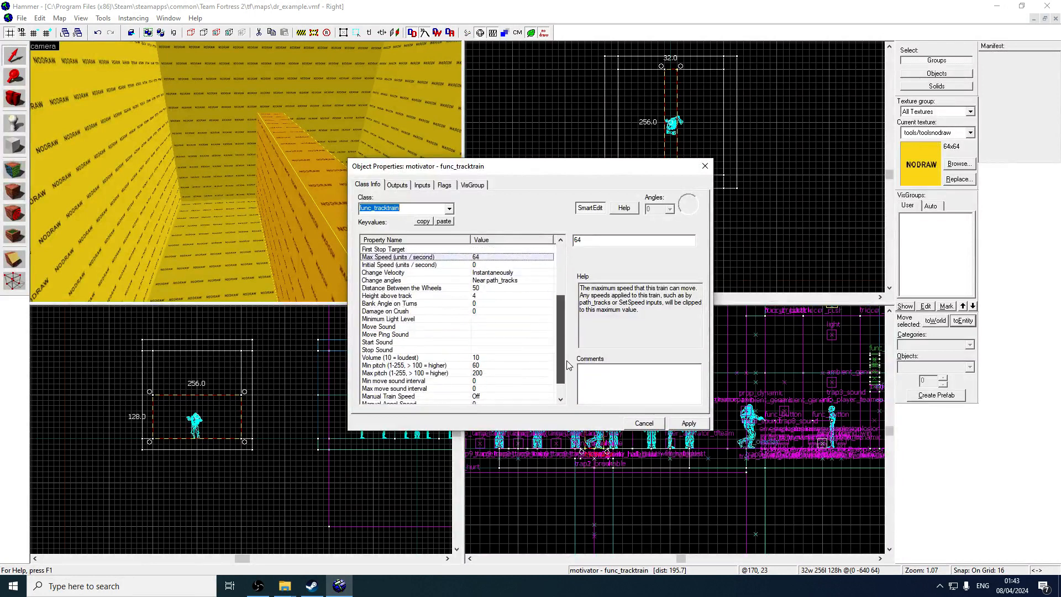
left_click(509, 298)
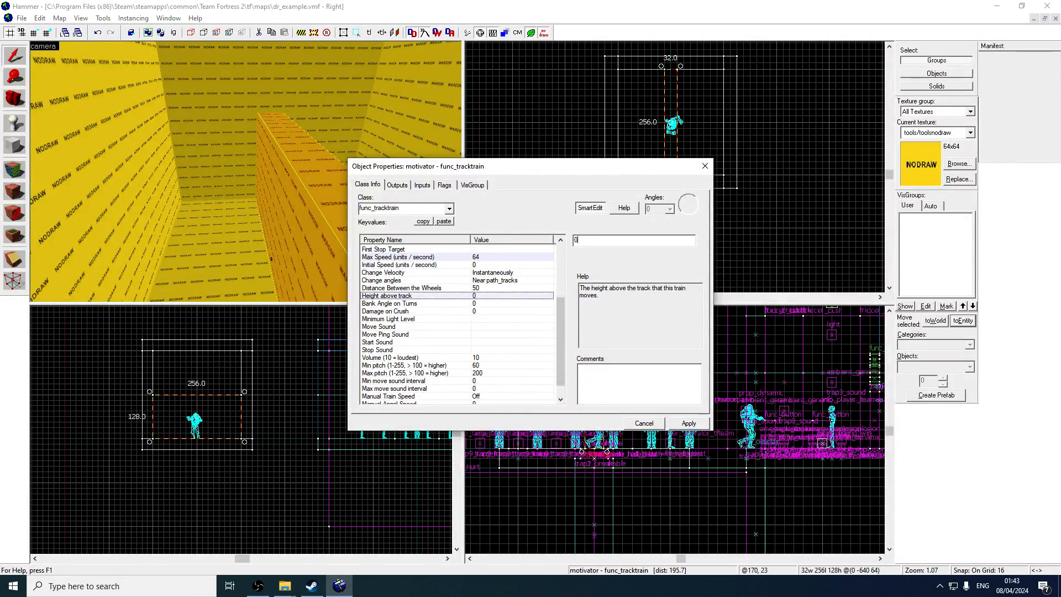
- Enable the No Pitch (X-rot), No User Control and Passable flags on the motivator train and apply them
left_click(444, 185)
left_click(364, 202)
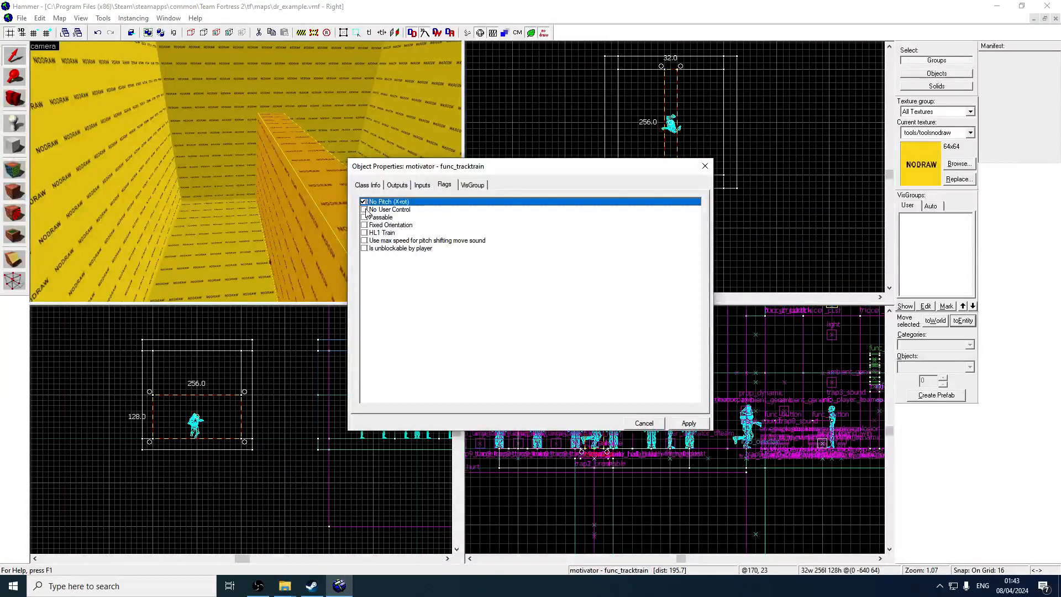
left_click(365, 210)
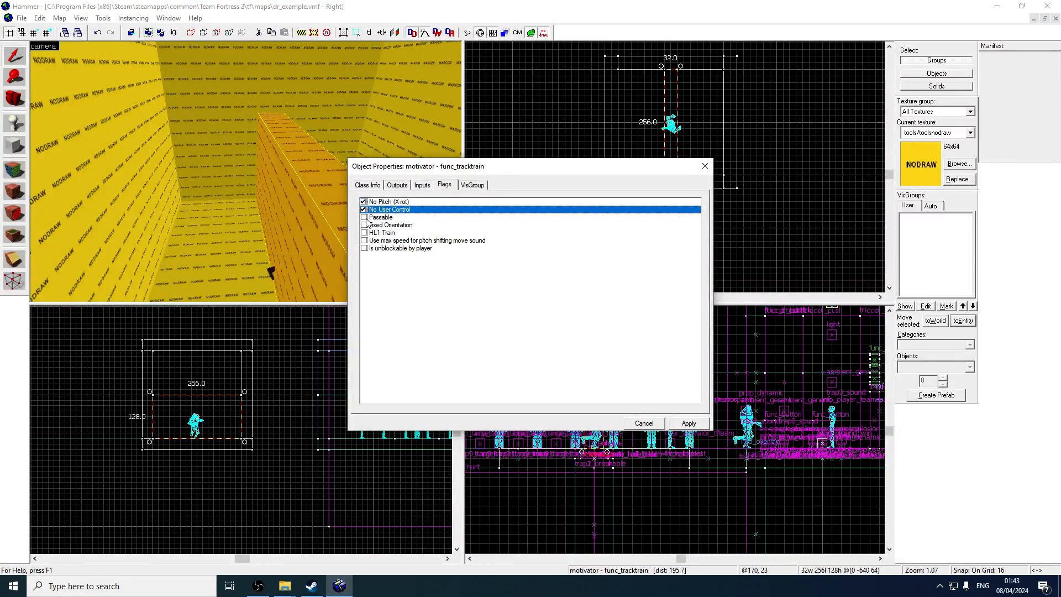
left_click(364, 217)
left_click(686, 425)
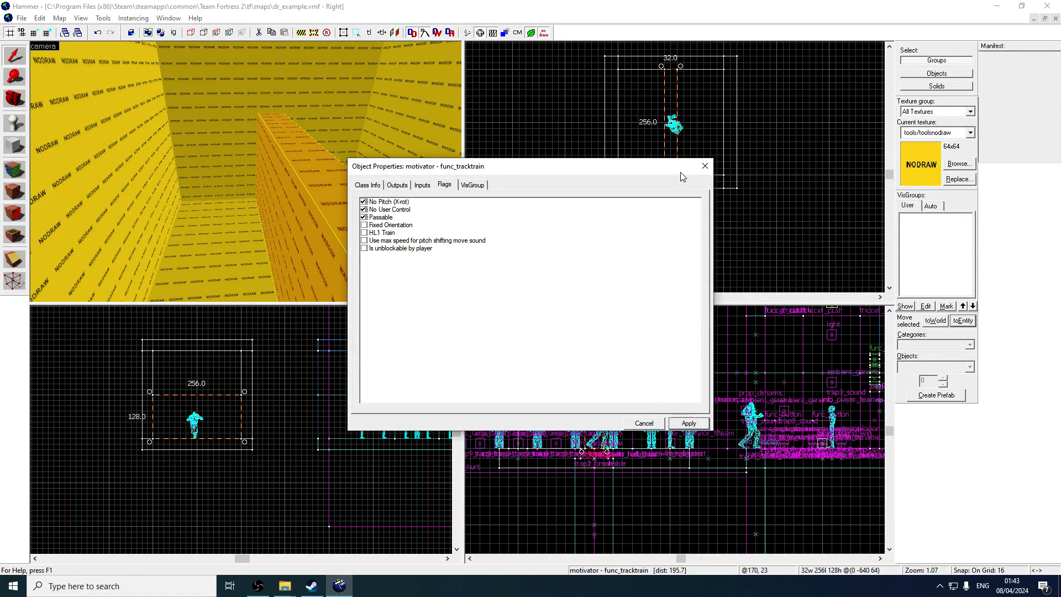
left_click(701, 166)
- Open the demo prop_dynamic's properties inside the train block and set its collisions to Not Solid
left_click(386, 131)
left_click(325, 168)
key("z")
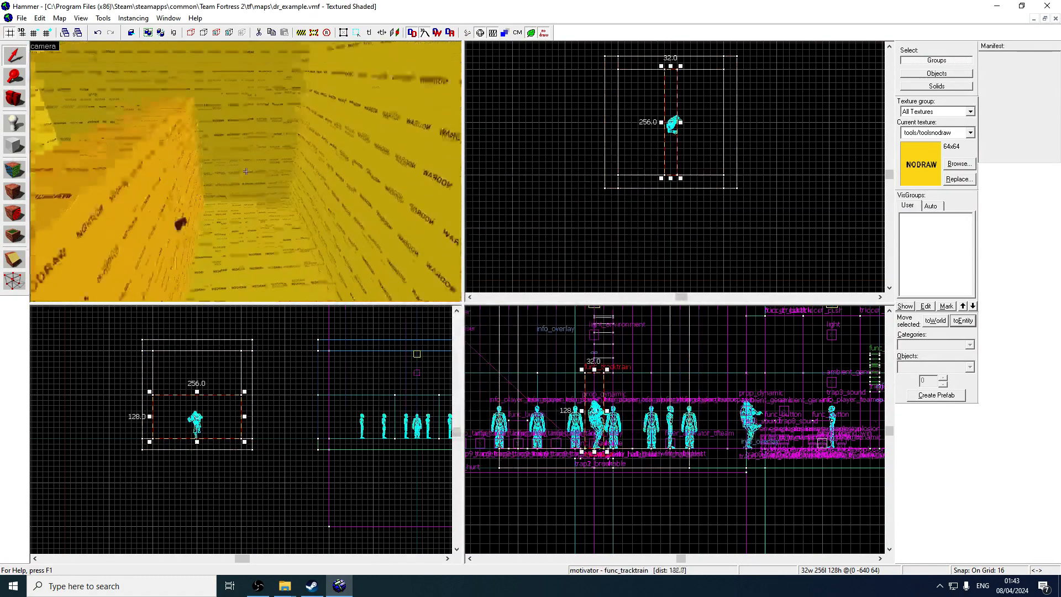
key("w")
key("z")
double_click(246, 171)
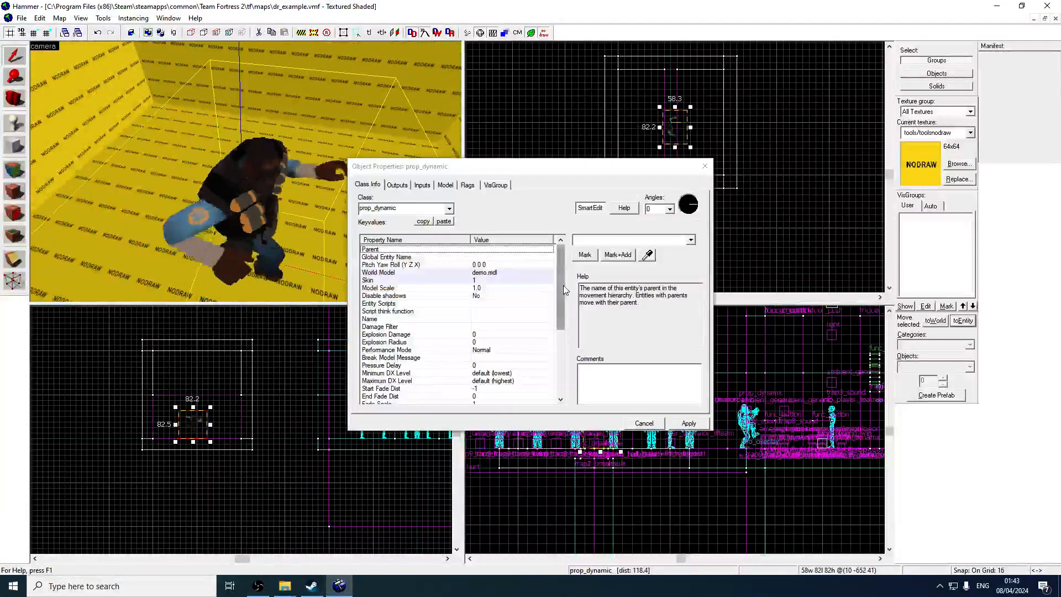
left_click_drag(562, 298, 563, 375)
left_click(398, 334)
left_click(691, 239)
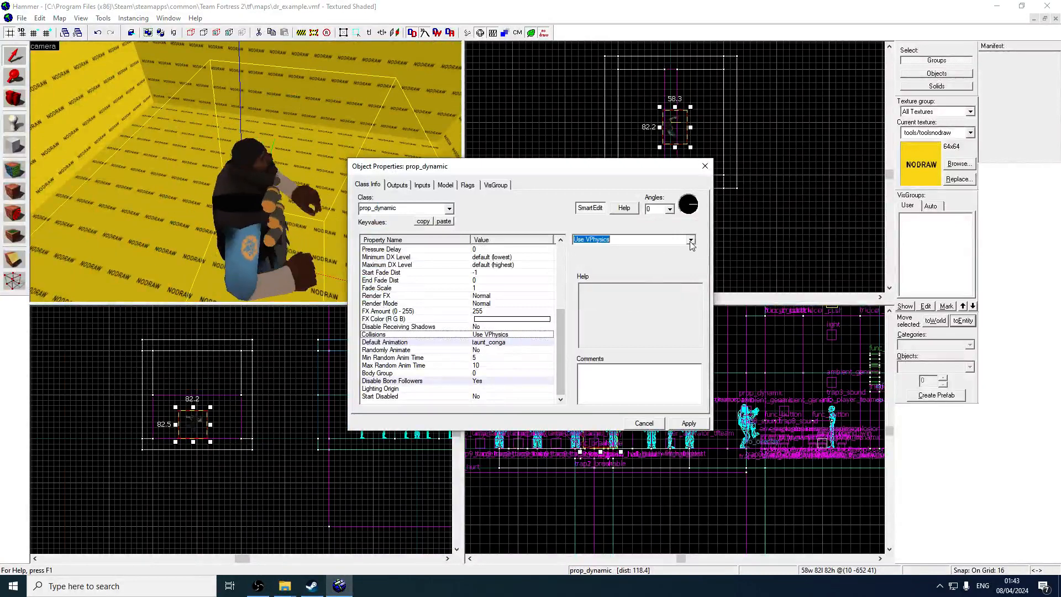
left_click(586, 250)
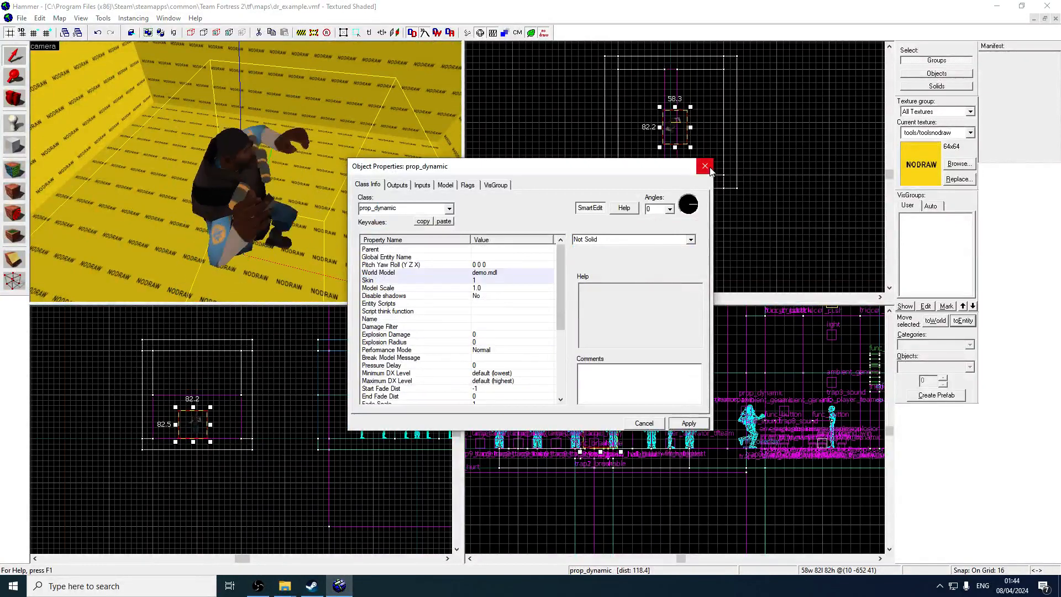
- Set the demo prop's parent to motivator and apply the change
left_click(493, 249)
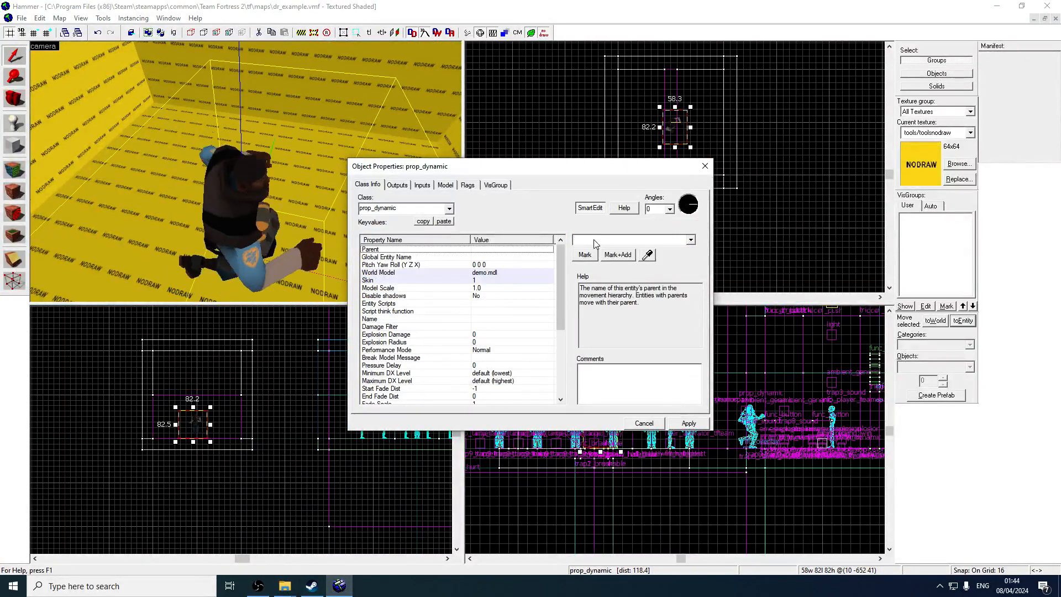
left_click(690, 239)
left_click(603, 260)
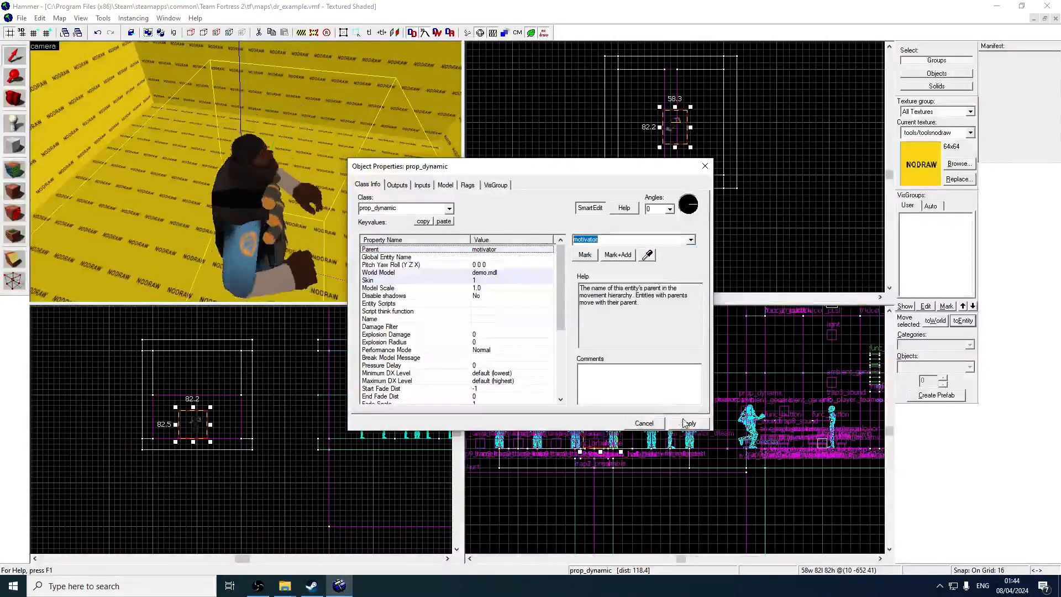
left_click(705, 166)
- Select the motivator train and outline a new block along it, 32 units wide, 768 long and 128 high
key("z")
key("s")
key("z")
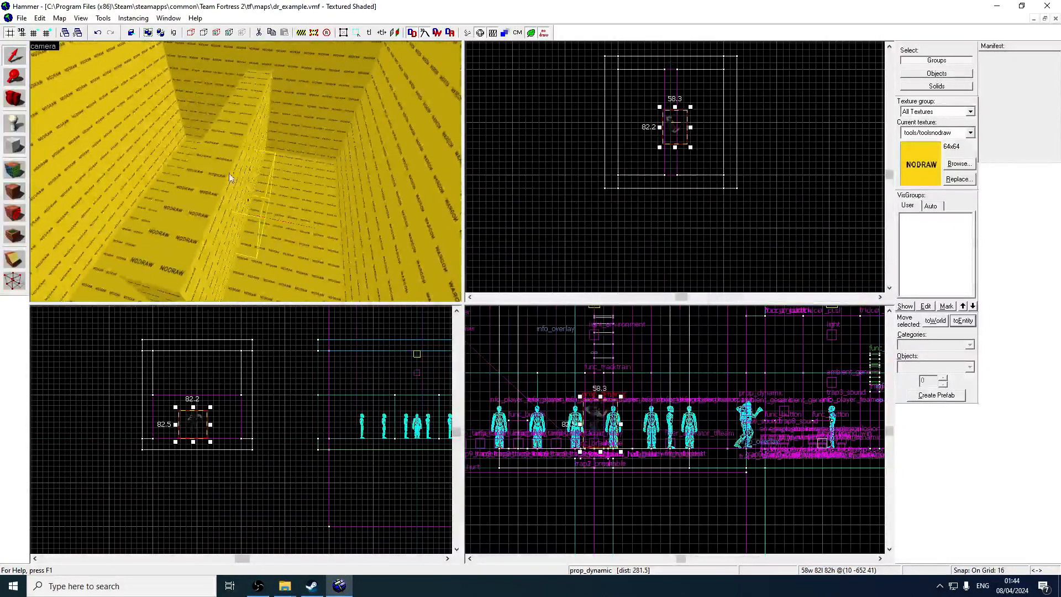
left_click(226, 175)
left_click(15, 147)
scroll(656, 180, "down", 2)
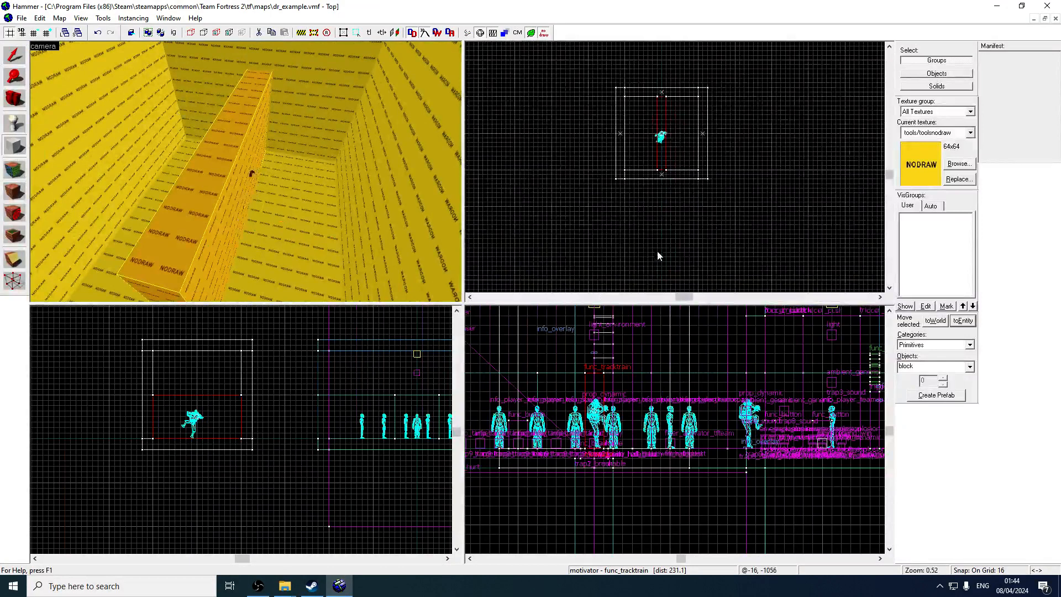
left_click_drag(657, 241, 672, 83)
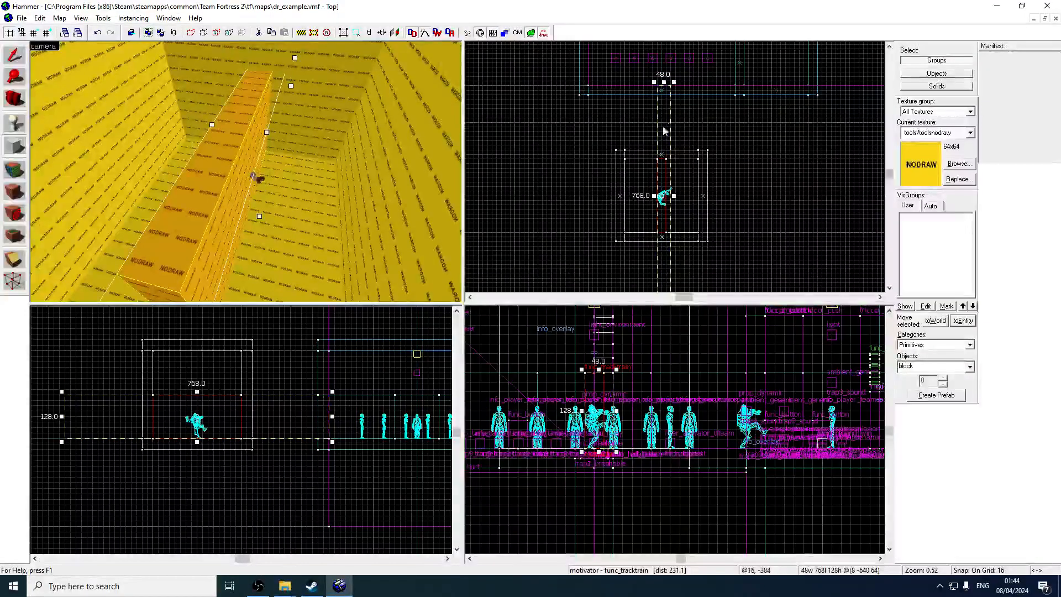
left_click_drag(674, 196, 671, 199)
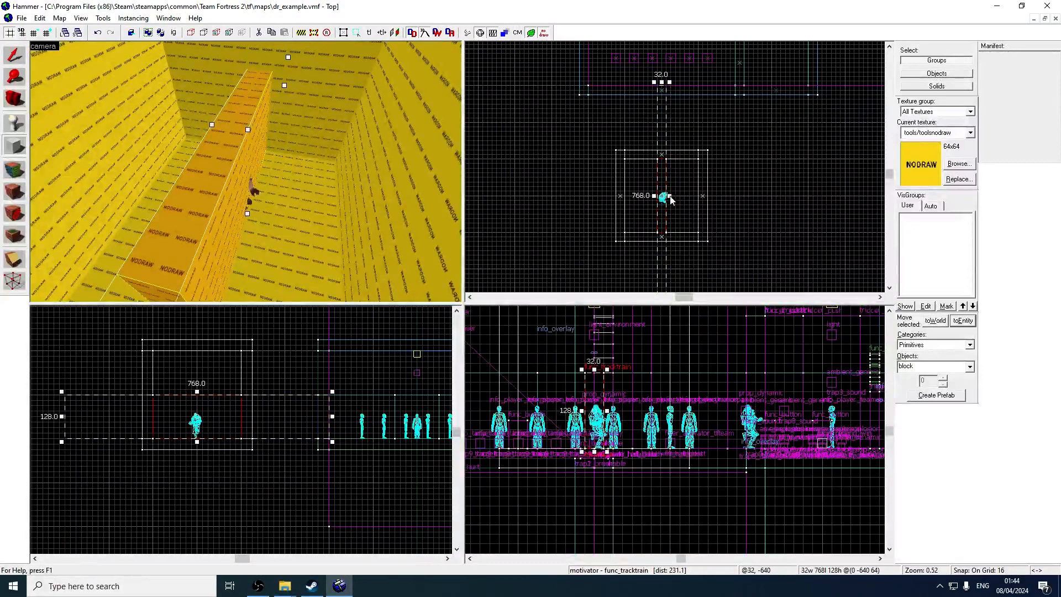
- Raise the new block outline's upper edge well above the room's ceiling and create the 32 by 768 unit nodraw block
scroll(665, 160, "down", 5)
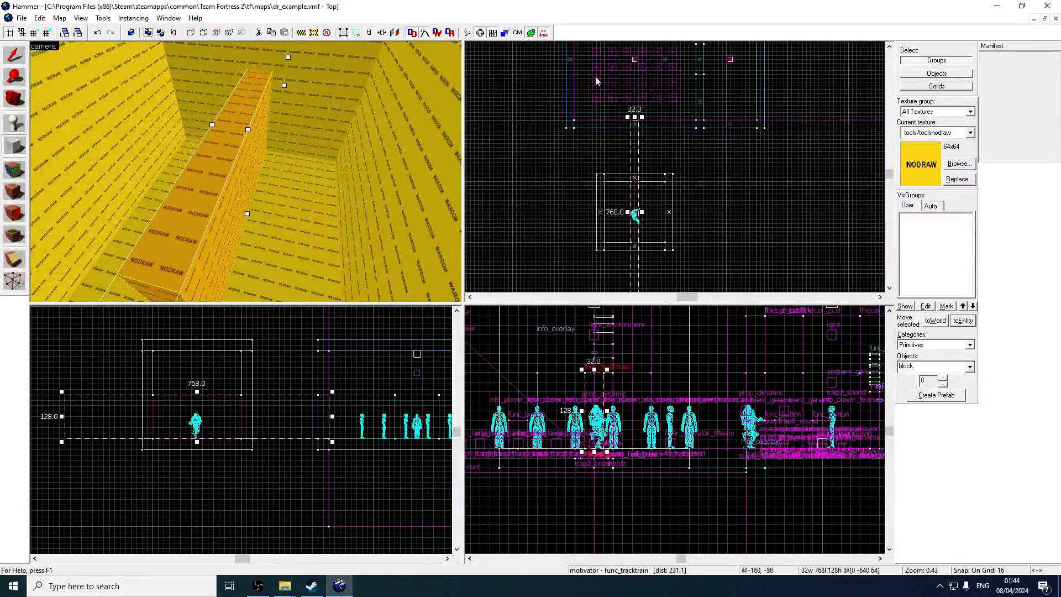
scroll(281, 416, "down", 1)
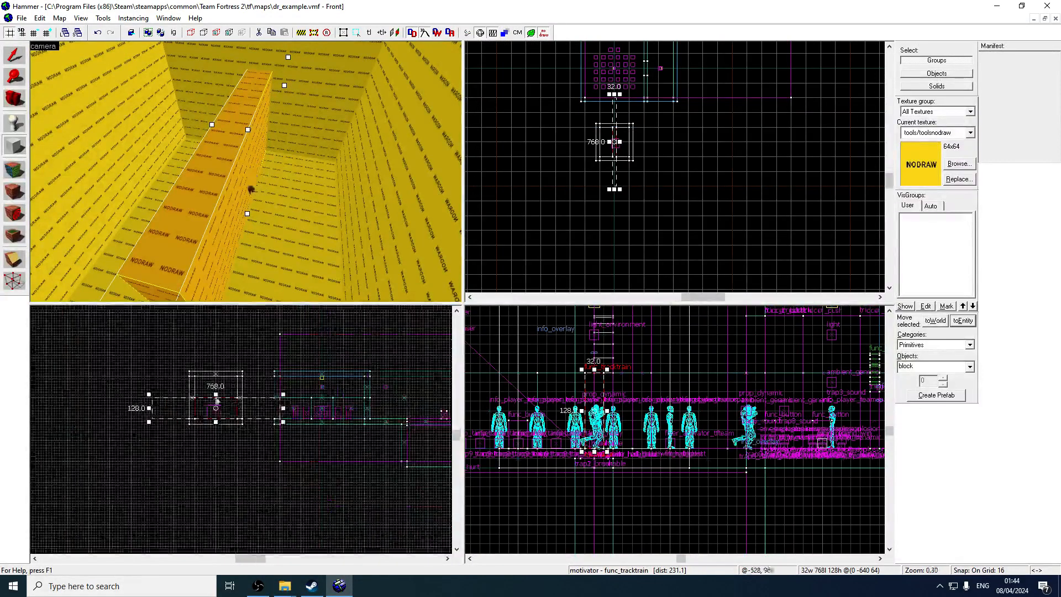
left_click_drag(221, 398, 225, 363)
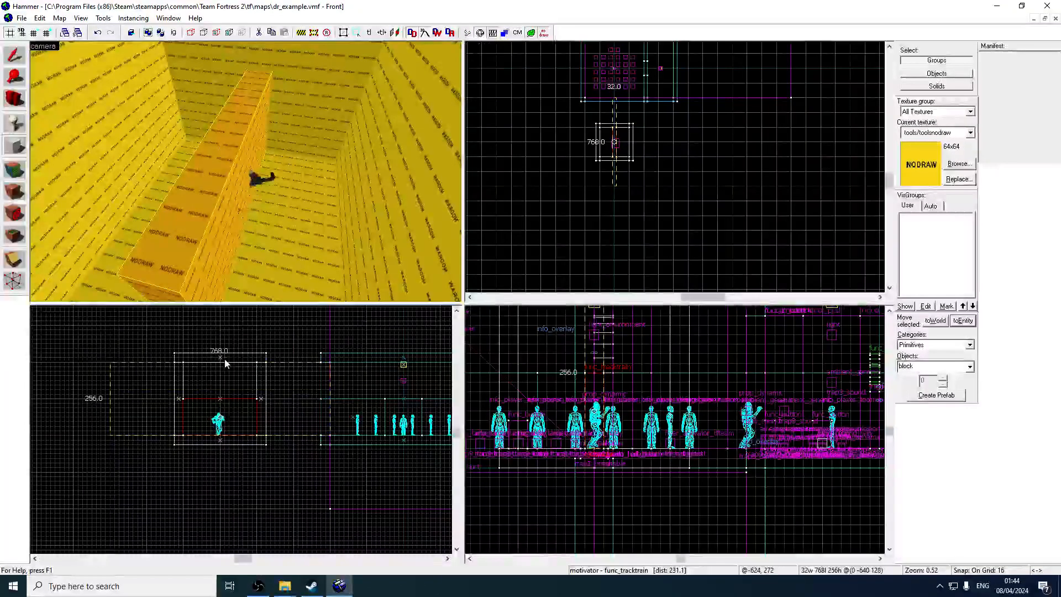
scroll(277, 416, "down", 4)
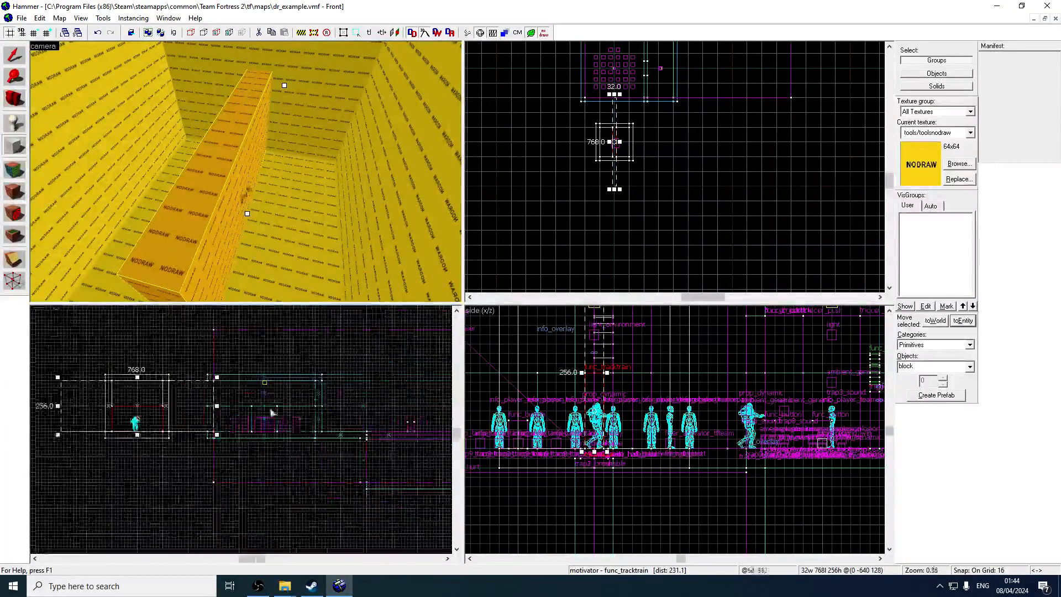
scroll(276, 415, "up", 5)
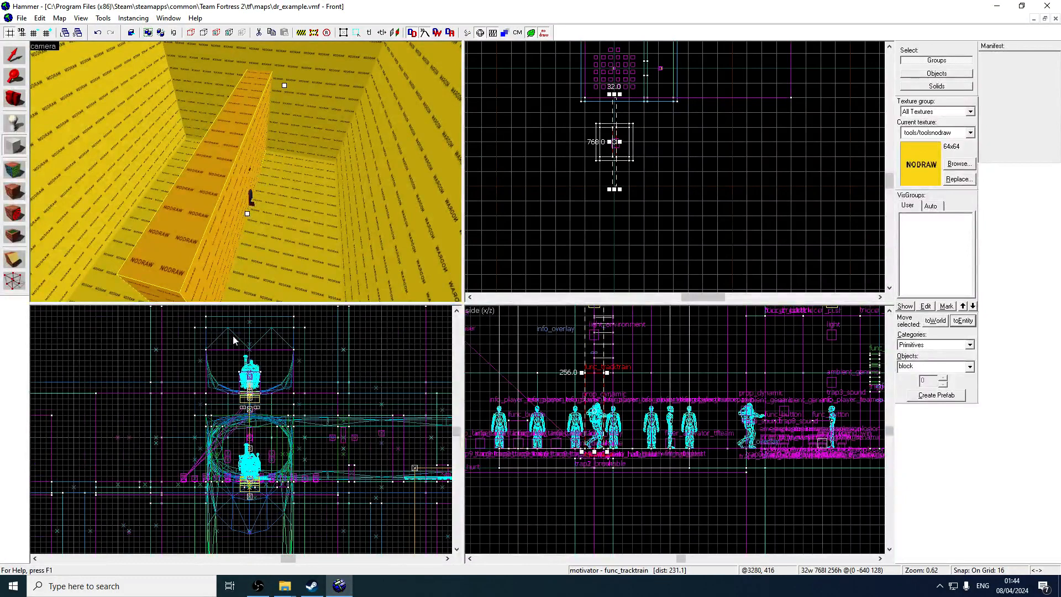
scroll(233, 341, "down", 4)
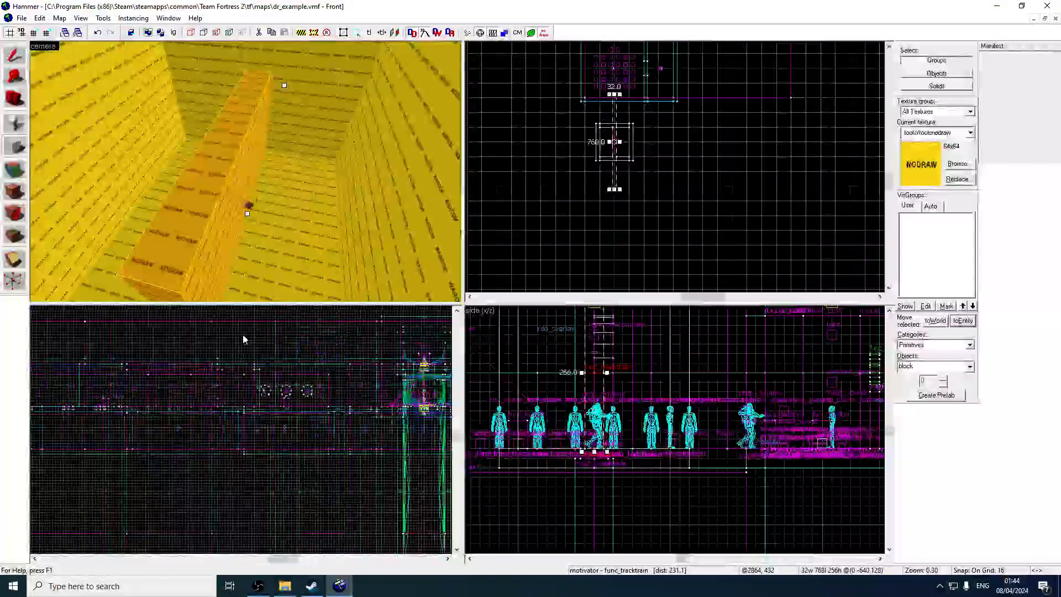
key("Left")
key("Left")
key("Left")
key("Left")
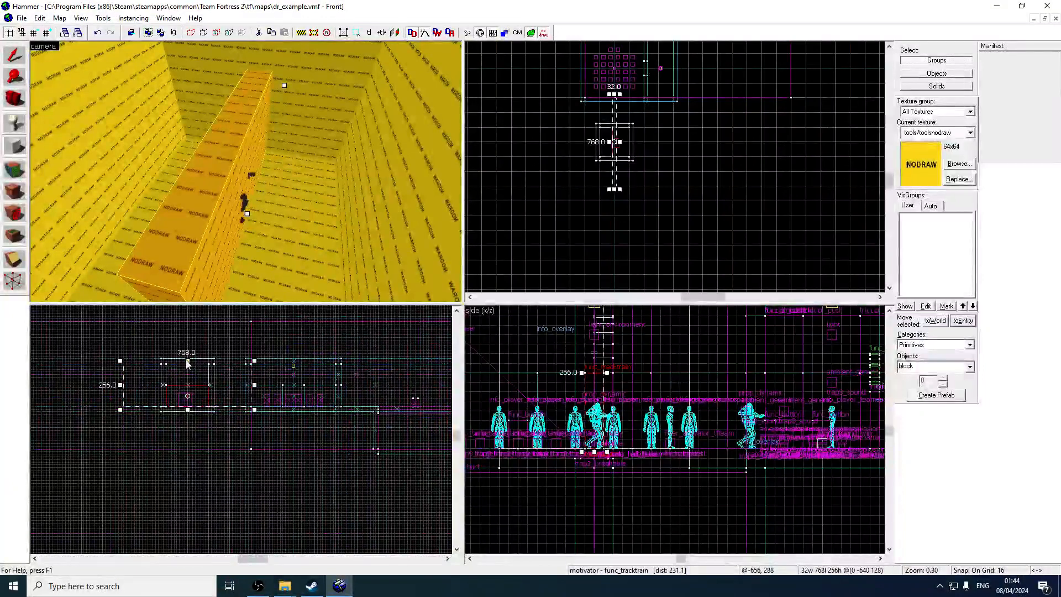
left_click_drag(186, 361, 207, 318)
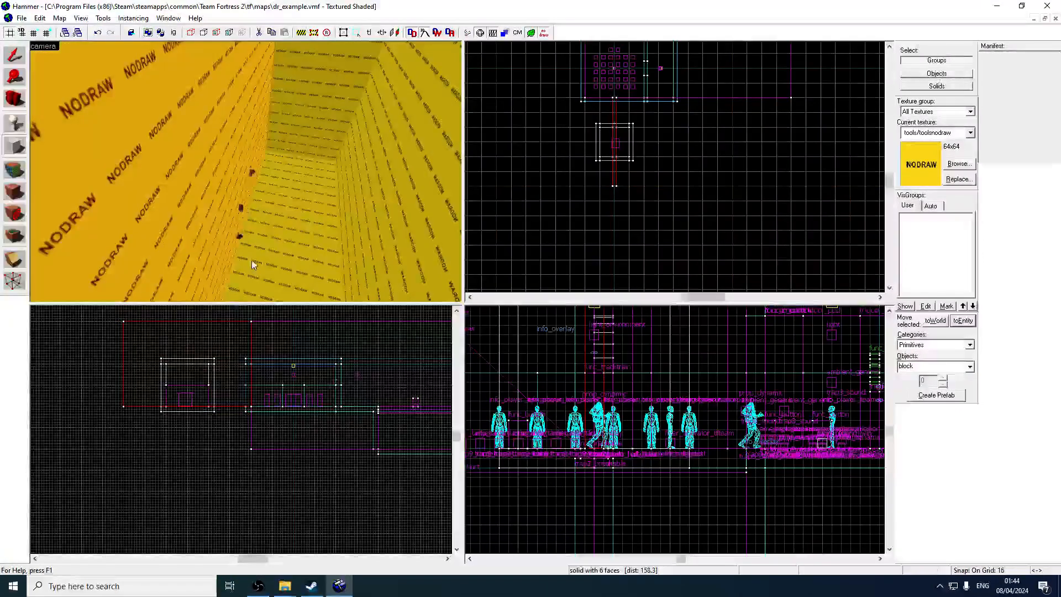
- Select the long nodraw block around the train and lower its upper edge to make it 384 units high
scroll(280, 392, "down", 6)
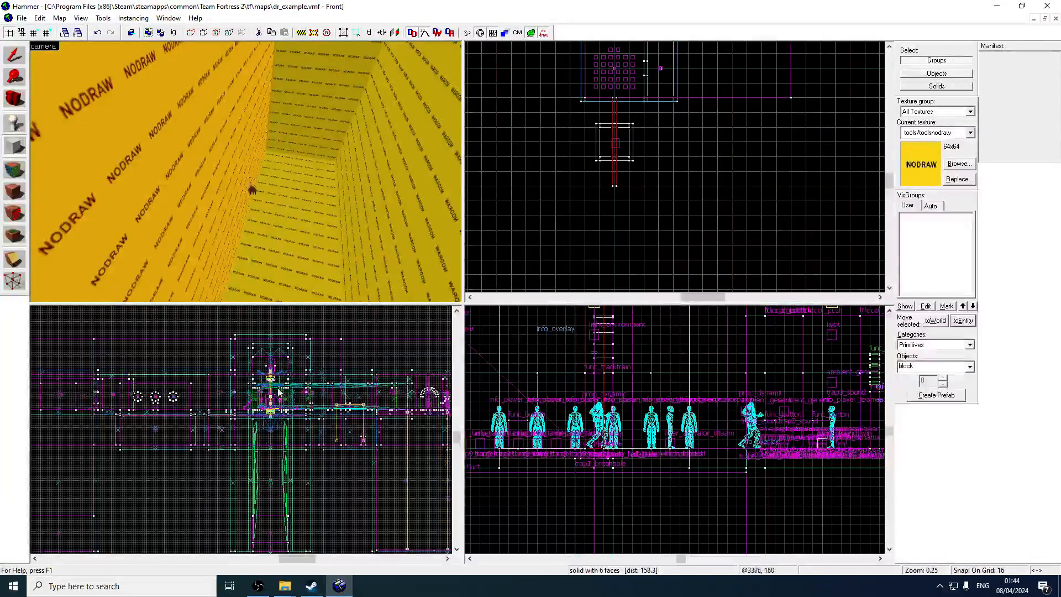
scroll(280, 392, "up", 4)
scroll(271, 363, "down", 3)
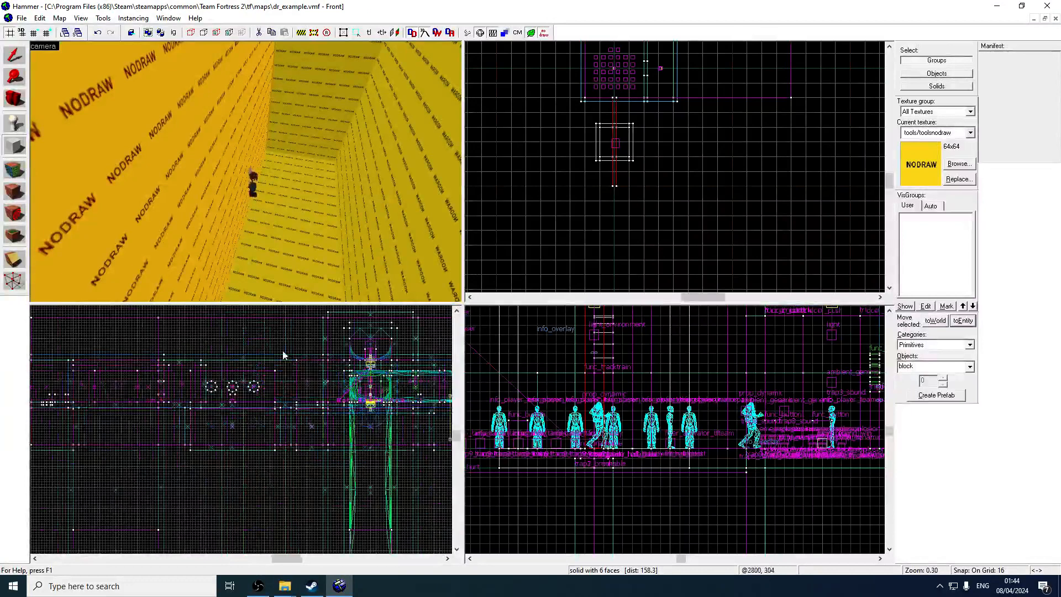
scroll(326, 340, "up", 3)
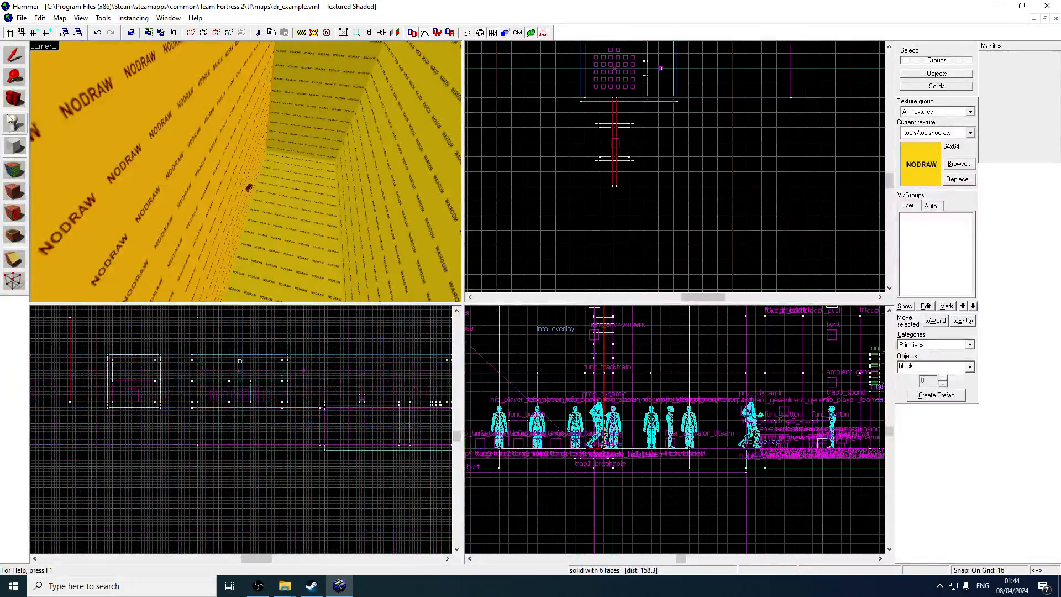
left_click(15, 56)
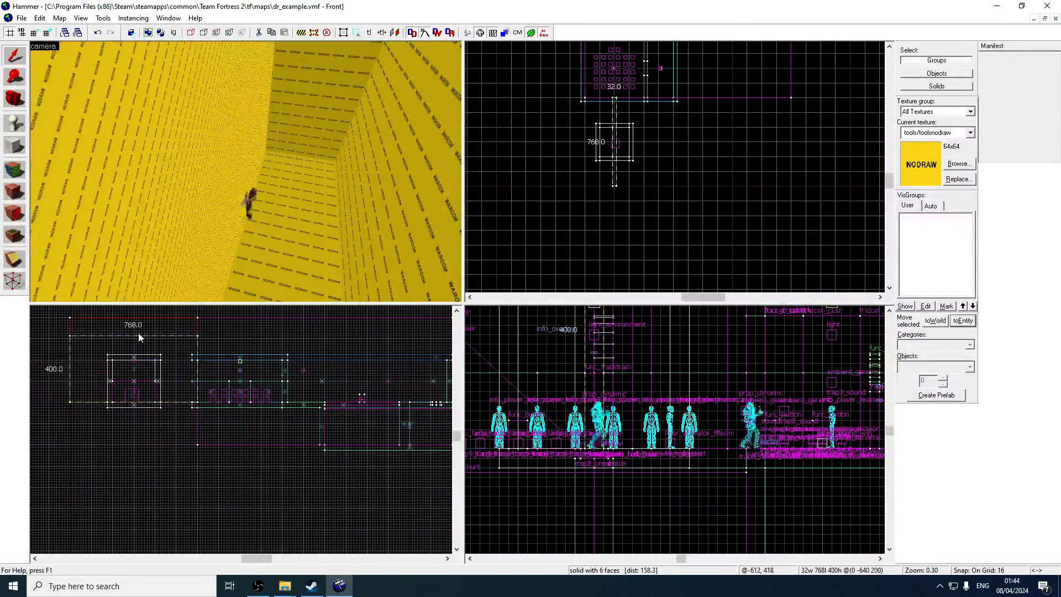
key("z")
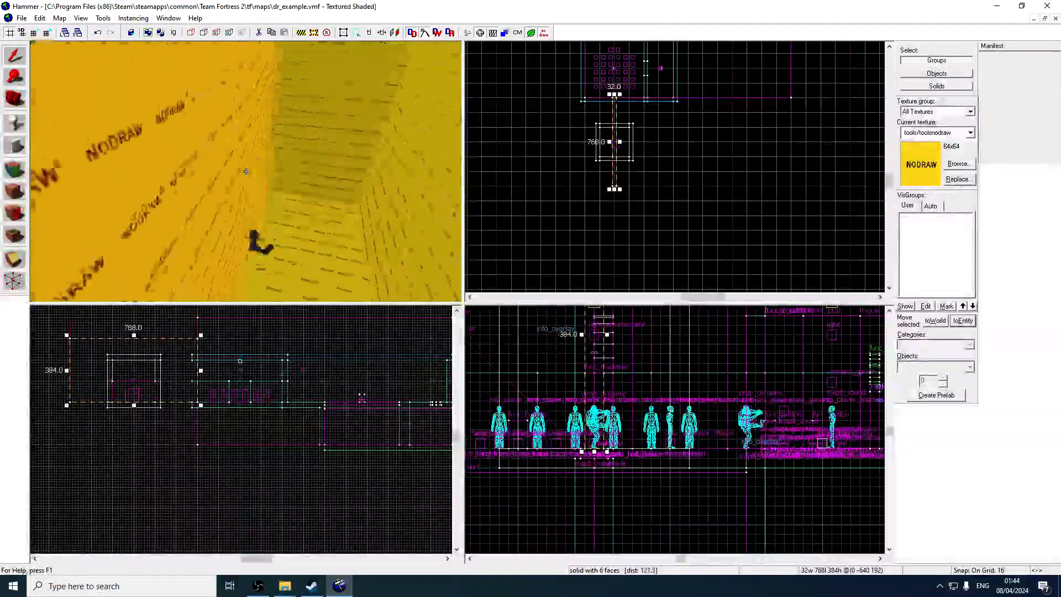
key("z")
- Texture the block with tools/toolstrigger and tie it to a trigger_hurt entity
left_click(959, 164)
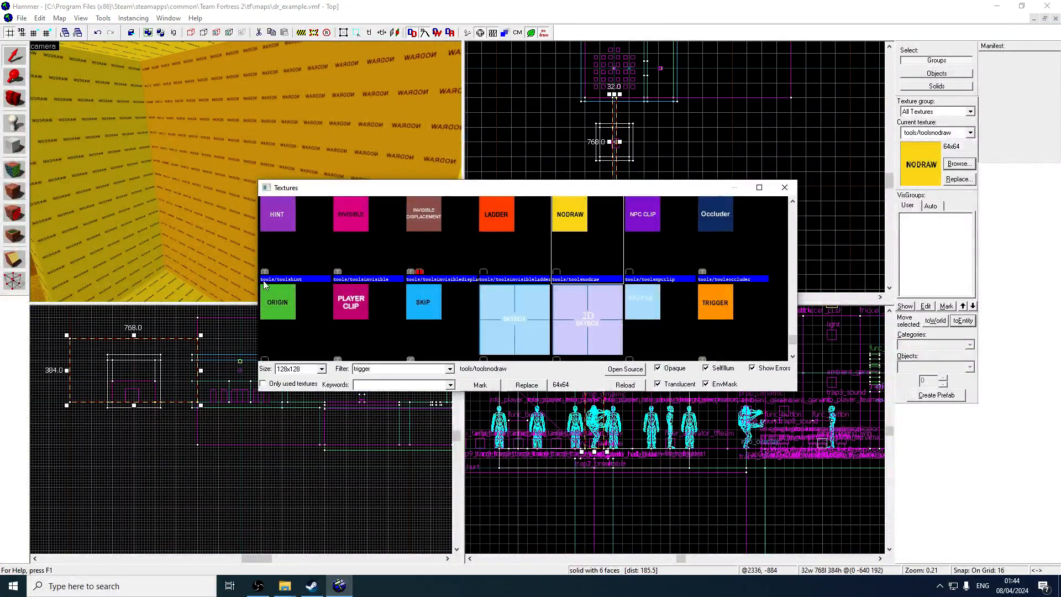
double_click(357, 258)
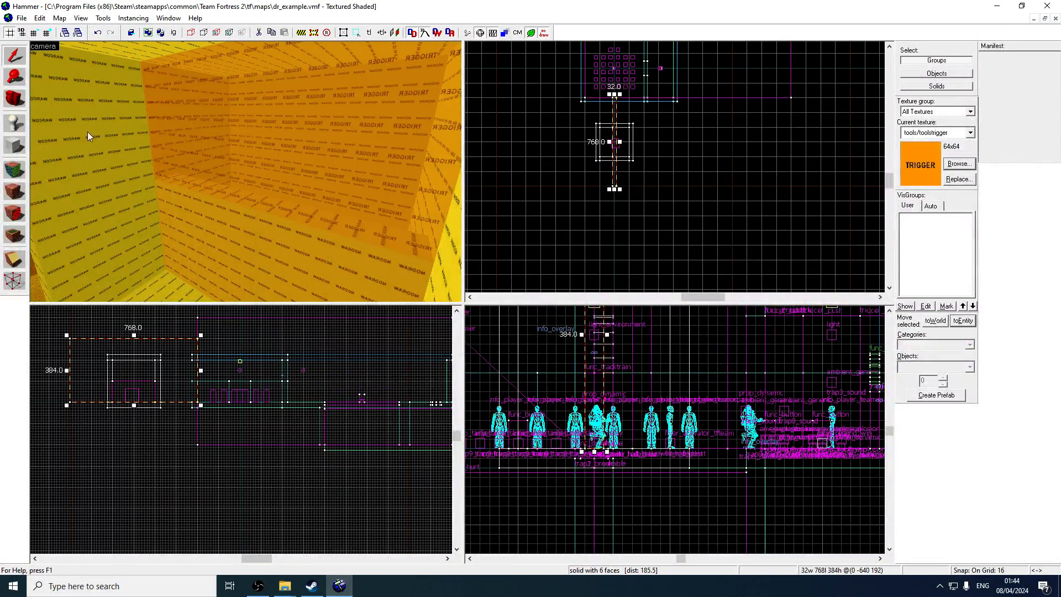
left_click(963, 321)
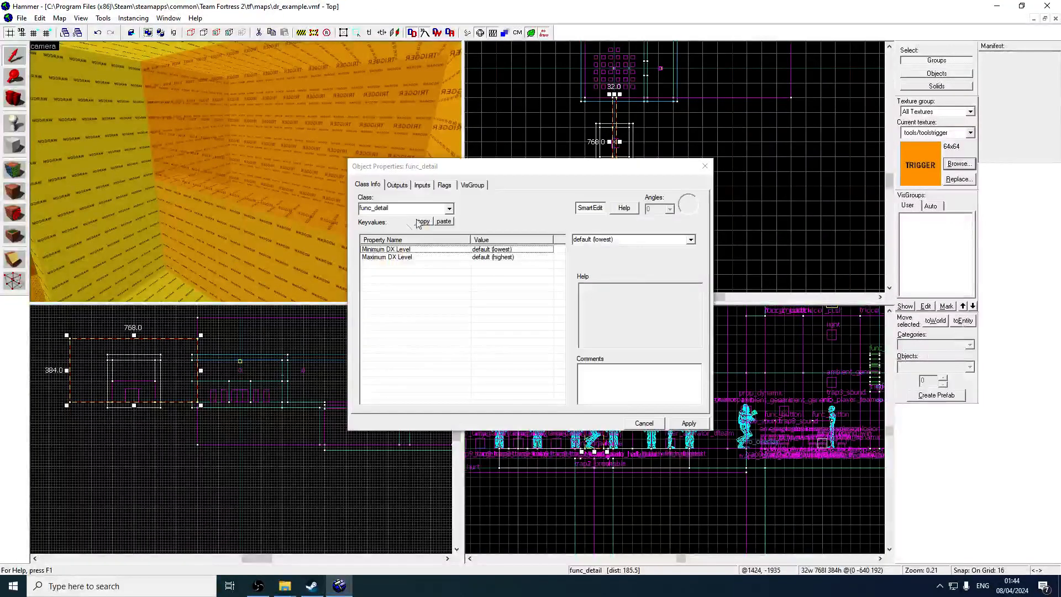
type("trigger_hurt")
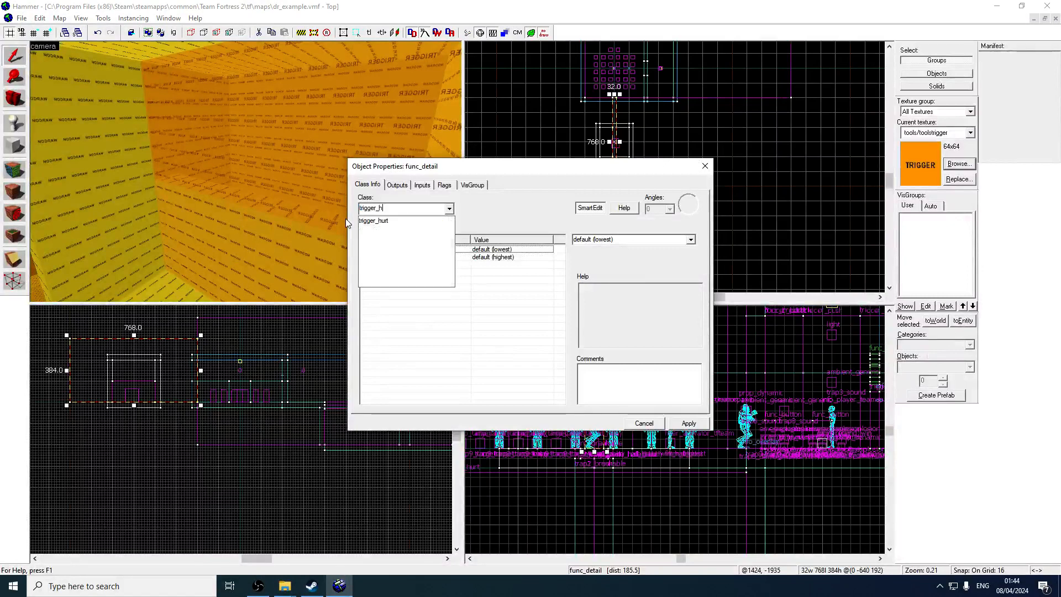
key("Return")
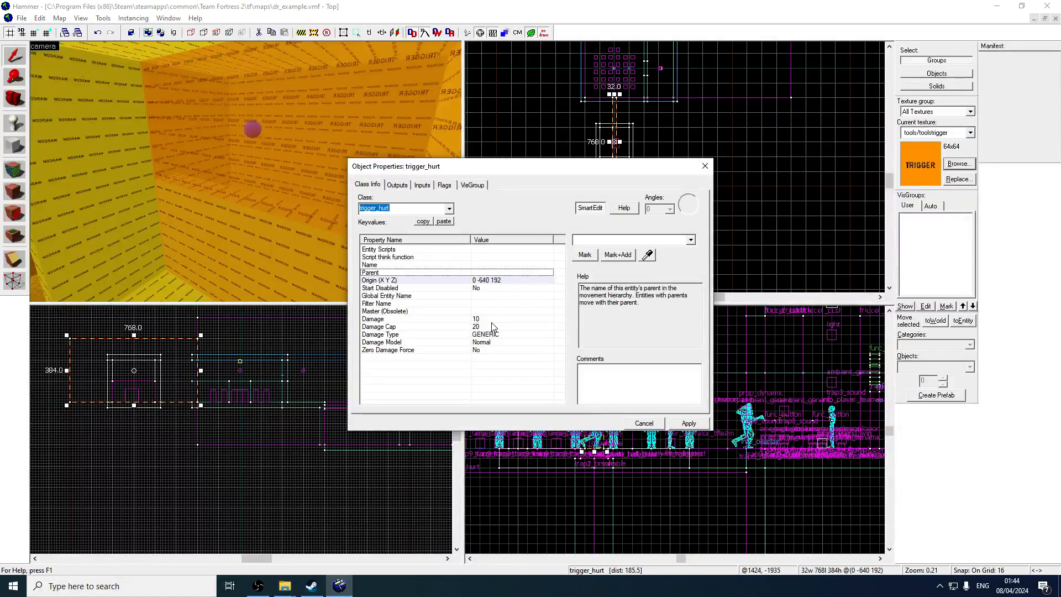
- Set the trigger_hurt's damage to 99999 and its damage type to CHEMICAL
left_click(493, 320)
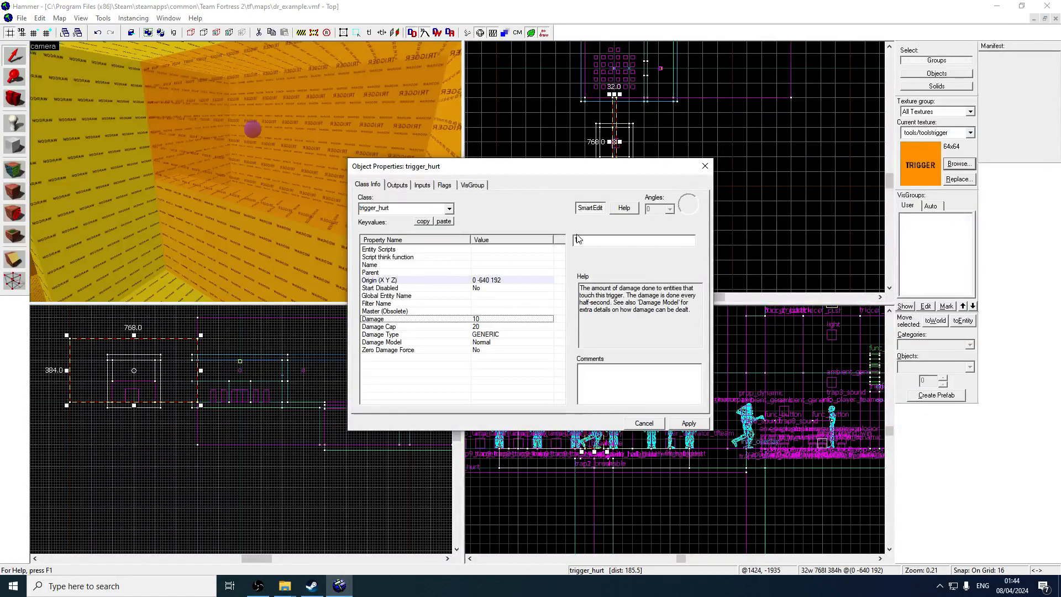
left_click(532, 334)
left_click(691, 240)
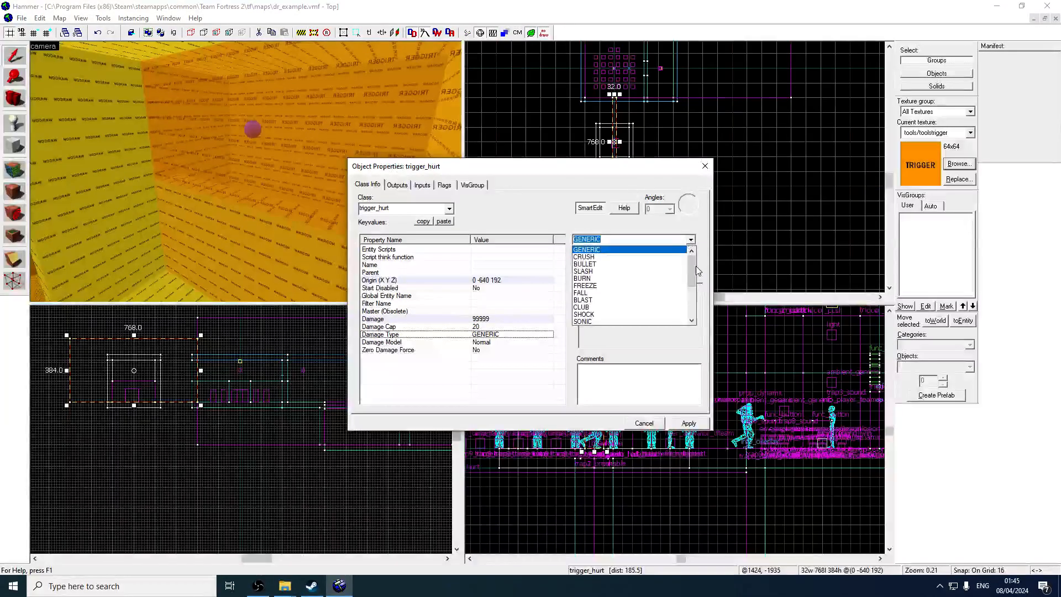
left_click_drag(691, 271, 693, 301)
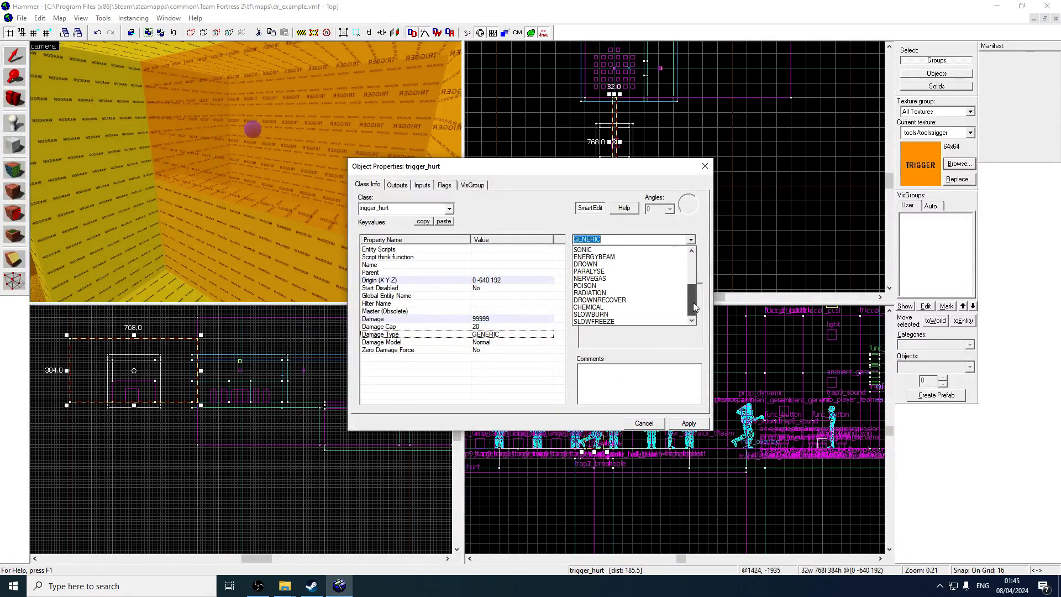
left_click(648, 308)
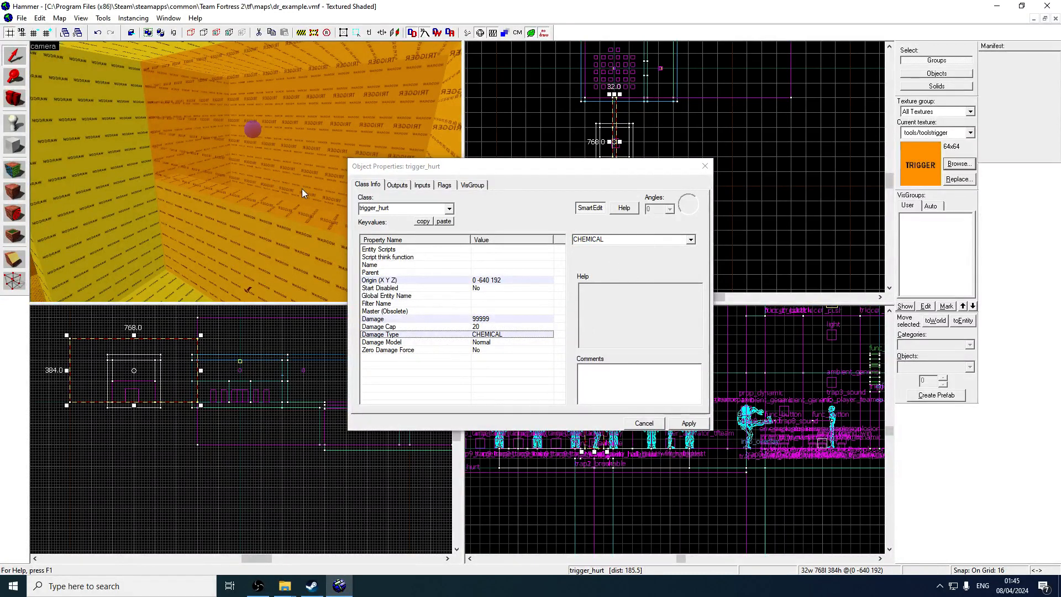
- Set the trigger_hurt's parent to motivator, apply the change and close its properties
key("z")
key("w")
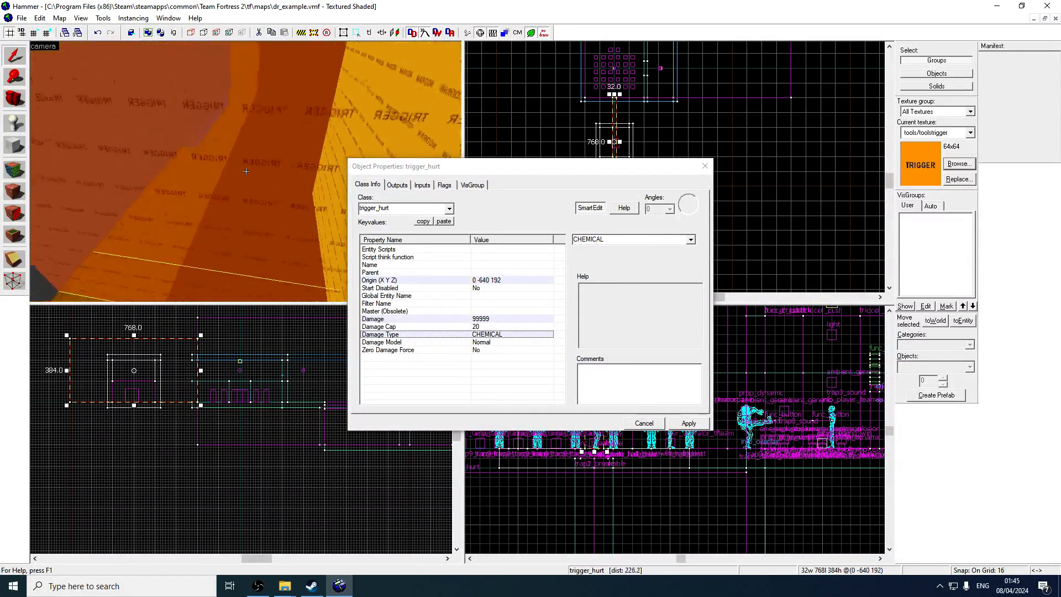
key("w")
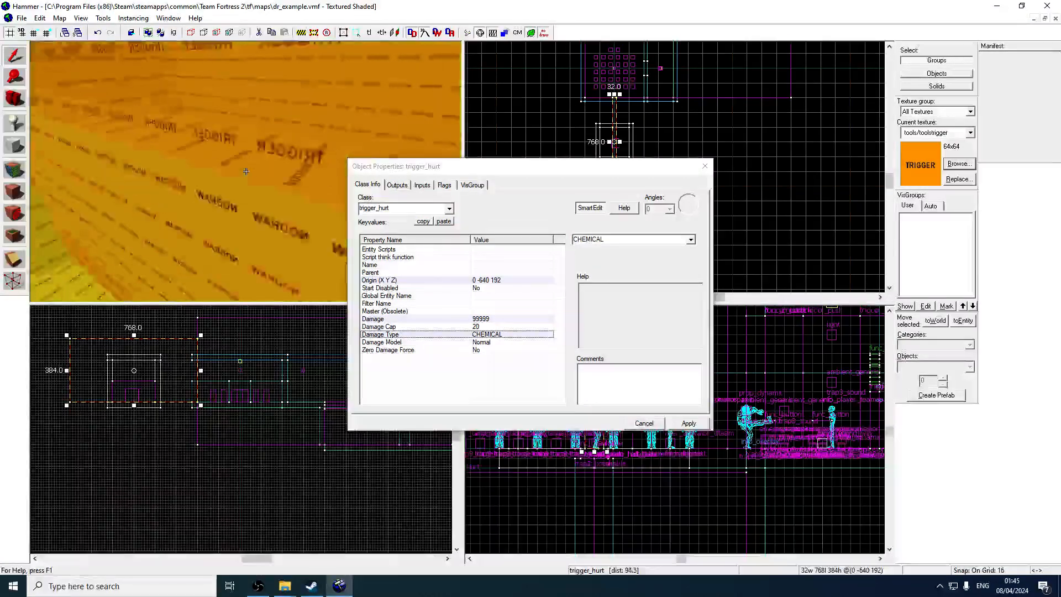
key("w")
key("z")
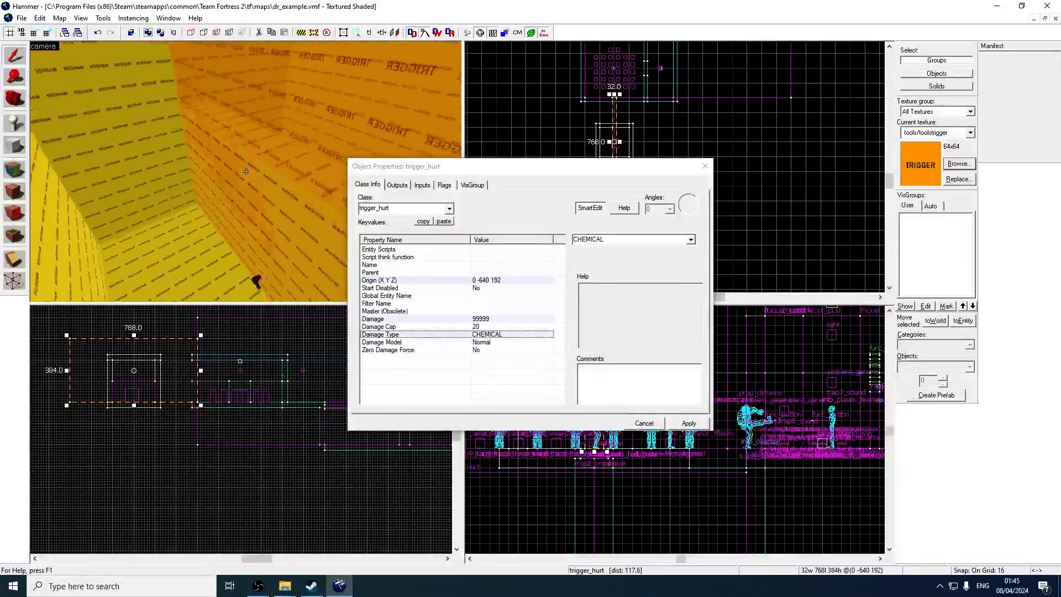
key("z")
left_click(434, 273)
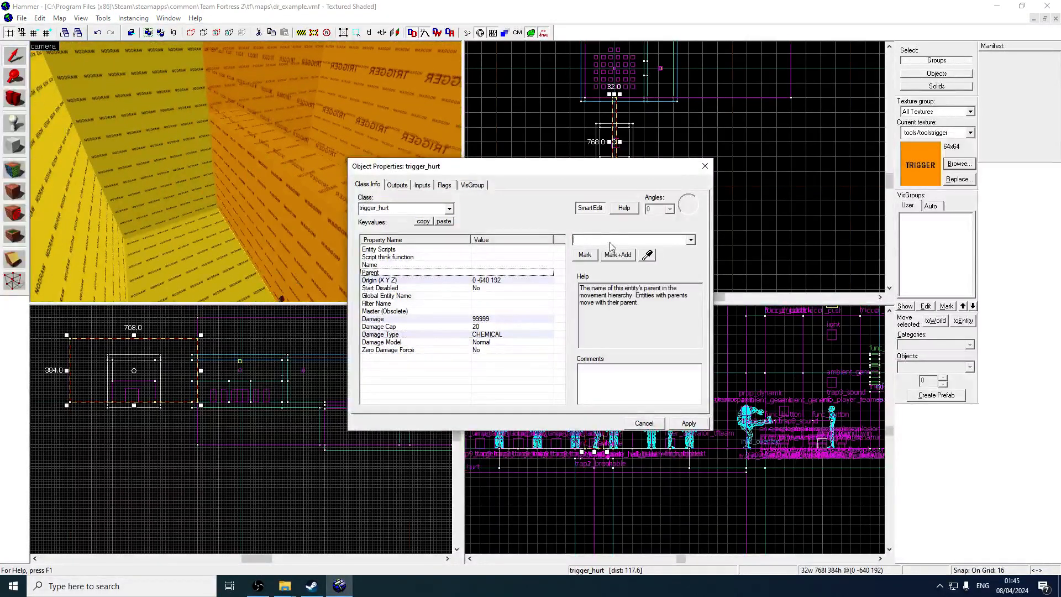
type("mo")
left_click(611, 251)
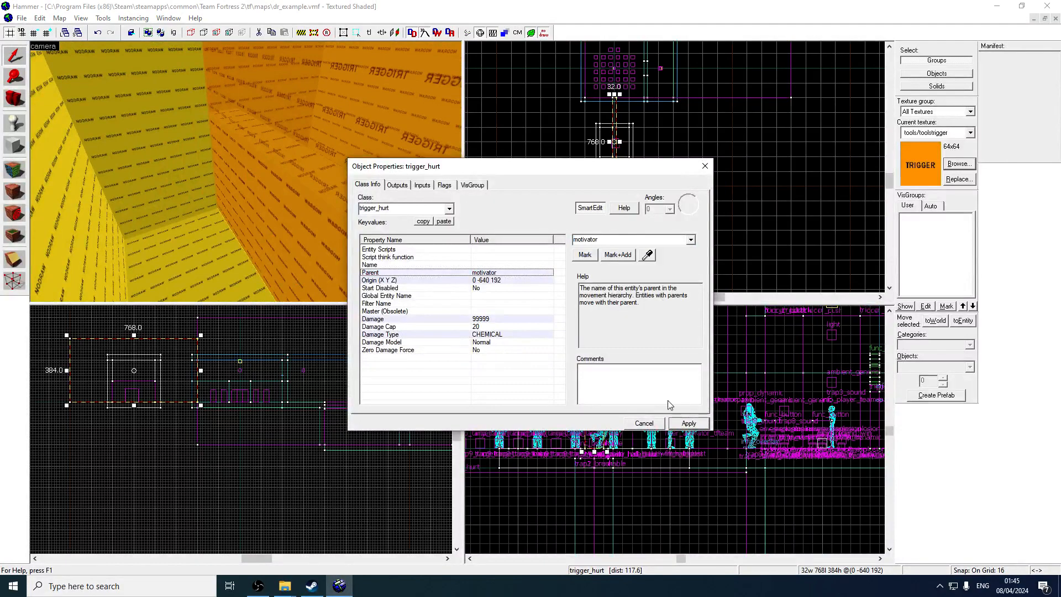
left_click(705, 167)
- Examine the trigger_hurt block from inside the nodraw room and from the spawn room full of player starts
key("z")
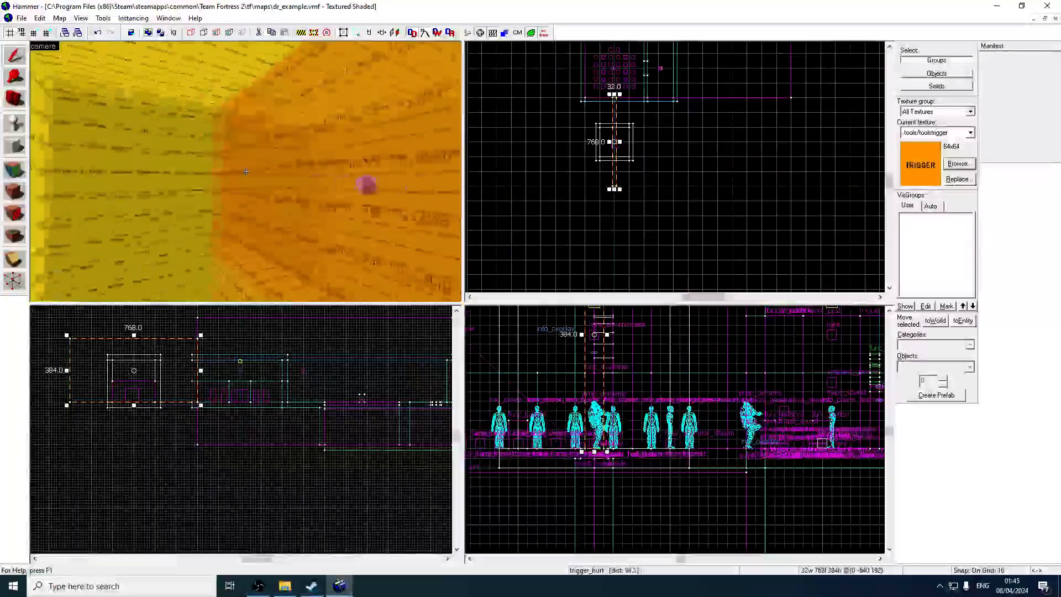
key("w")
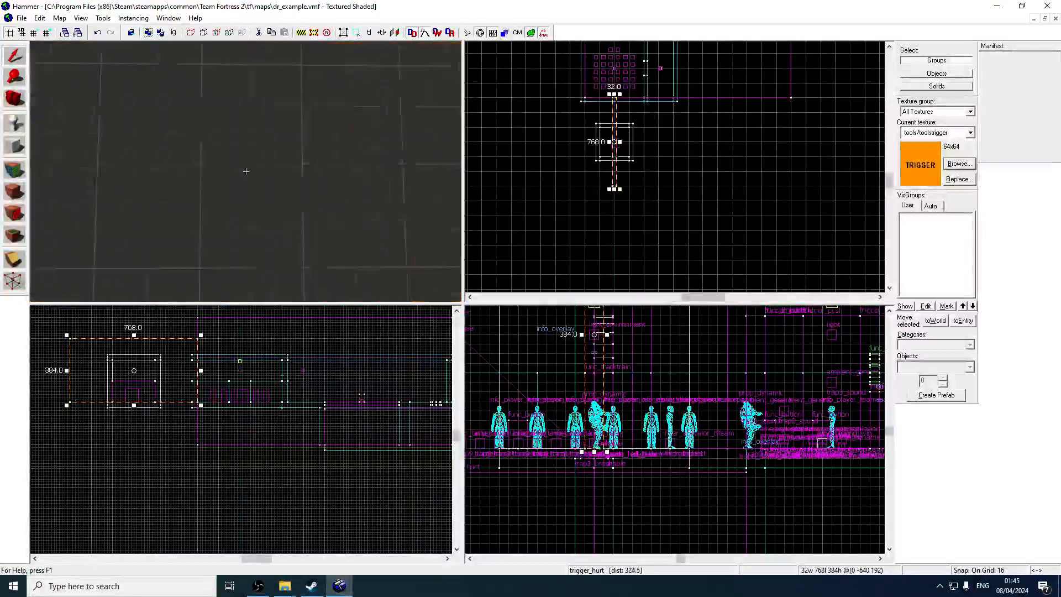
key("w")
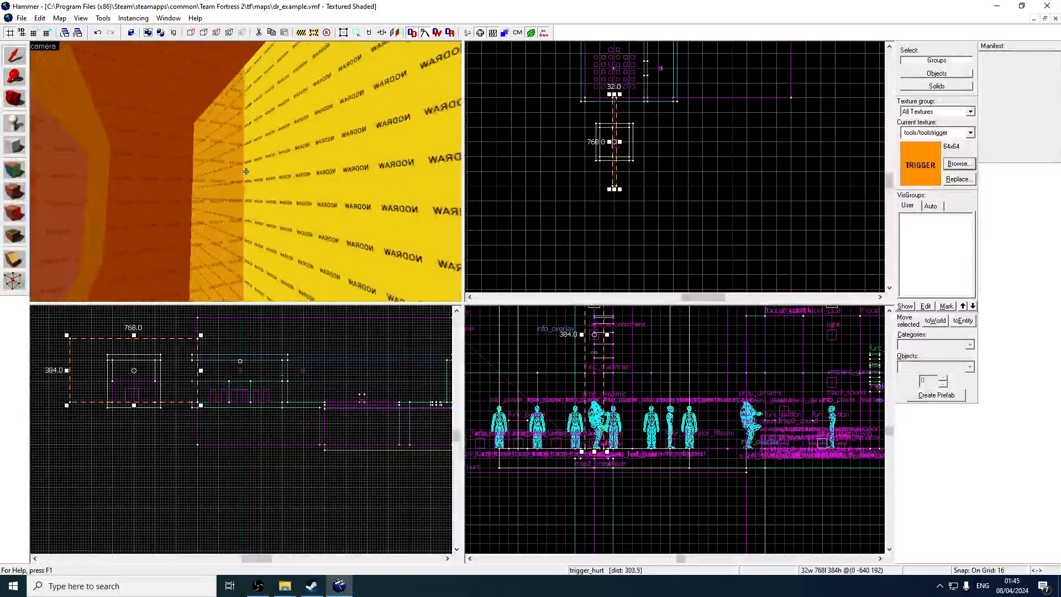
key("w")
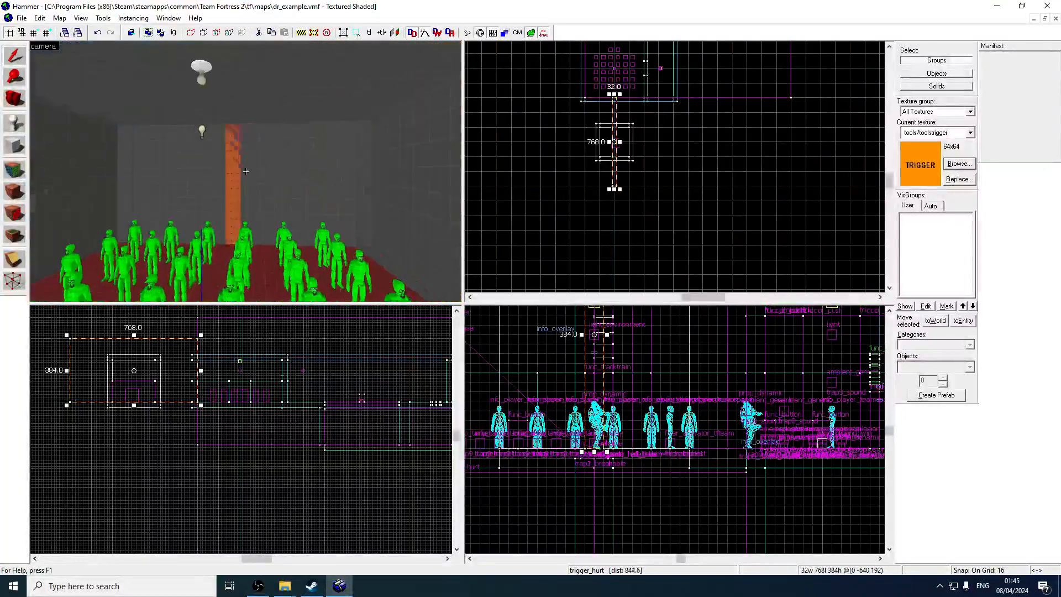
key("z")
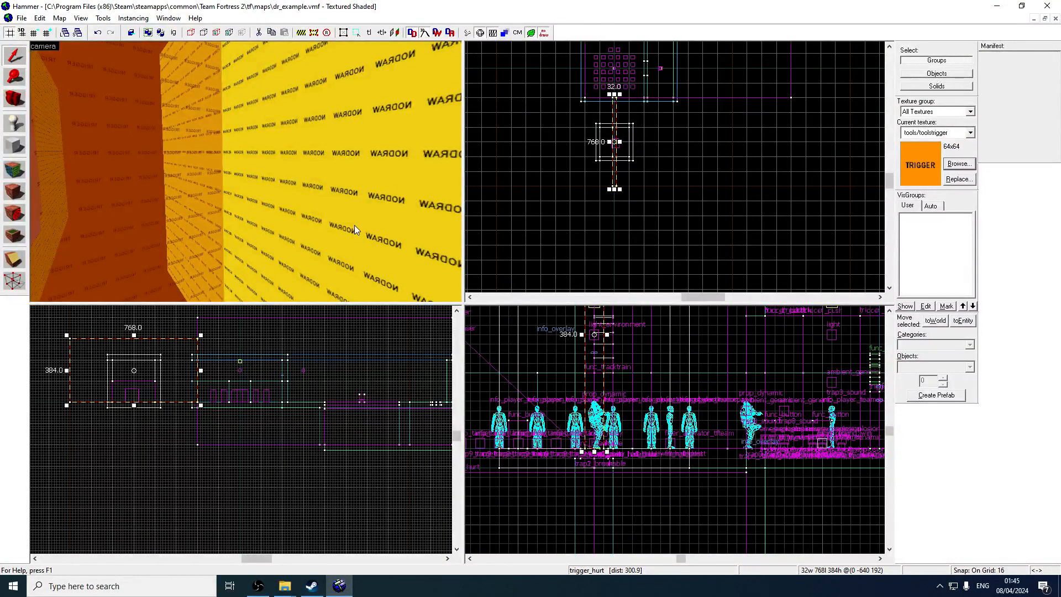
key("z")
key("z")
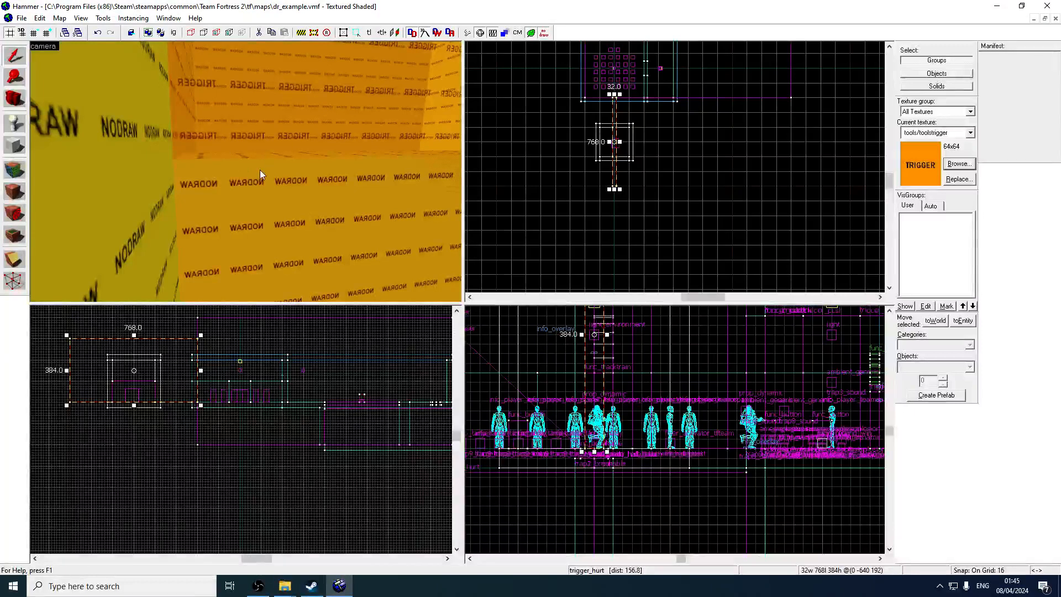
key("z")
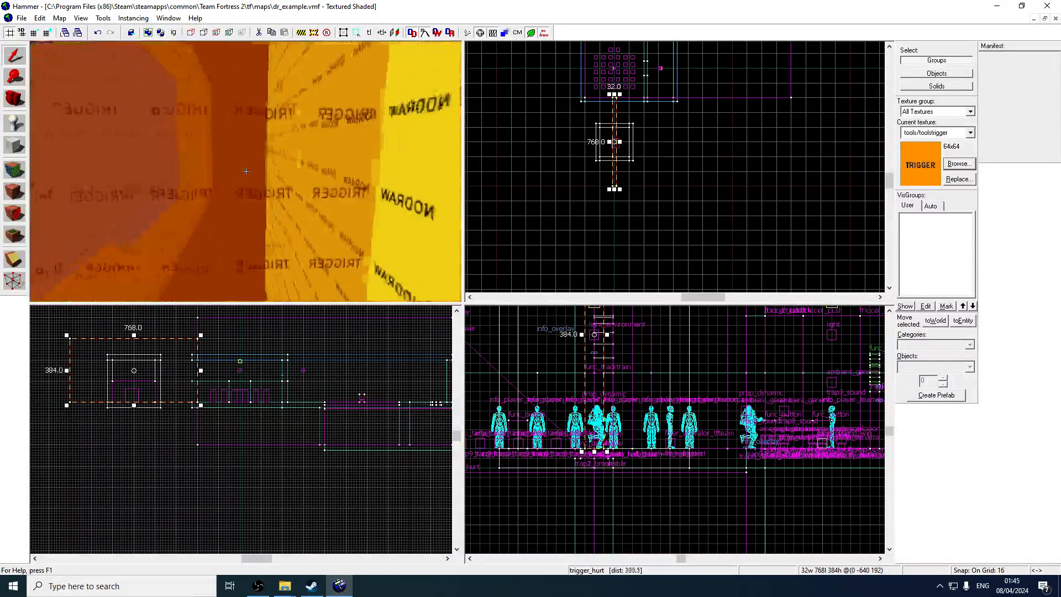
key("w")
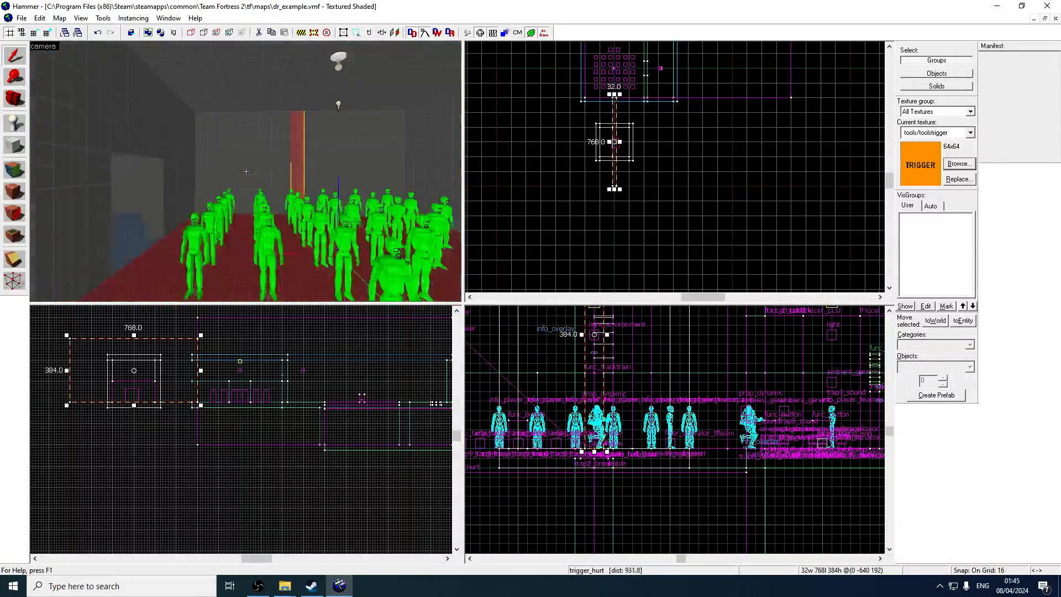
key("w")
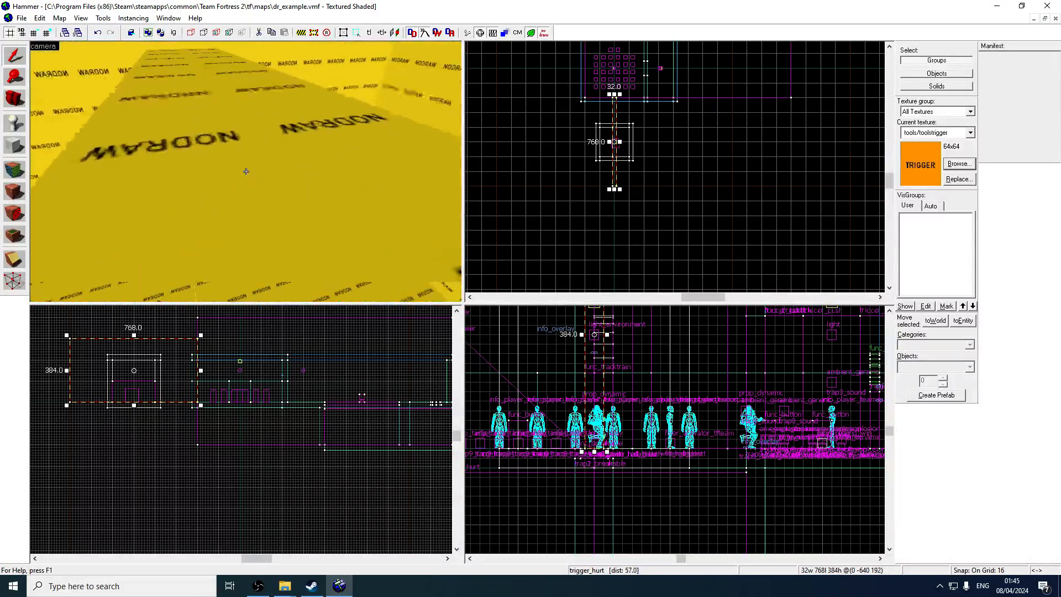
- Save the map and place a path_track entity inside the nodraw room
left_click(21, 18)
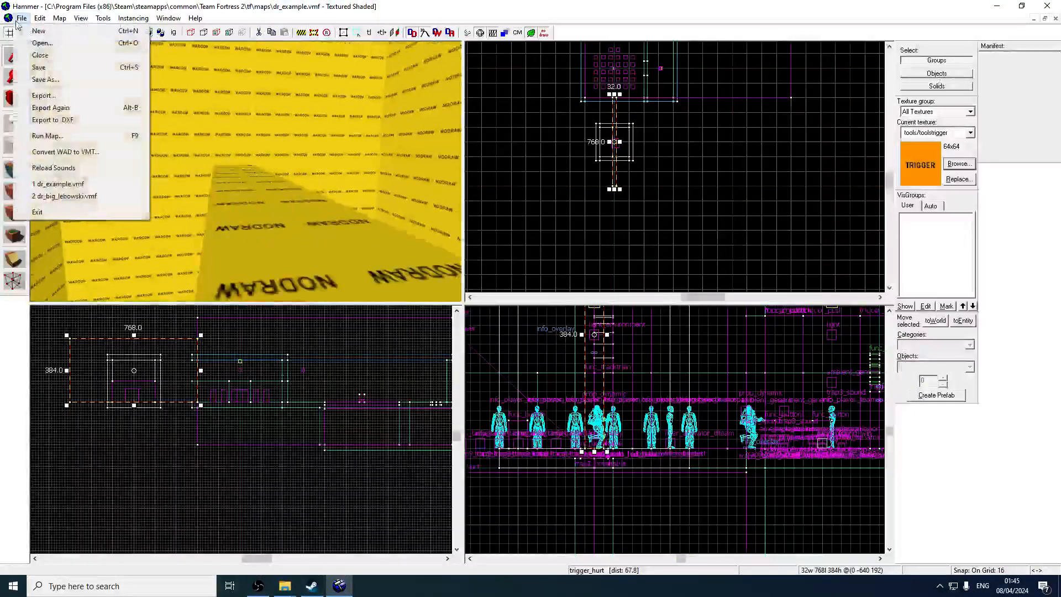
left_click(34, 67)
left_click(15, 124)
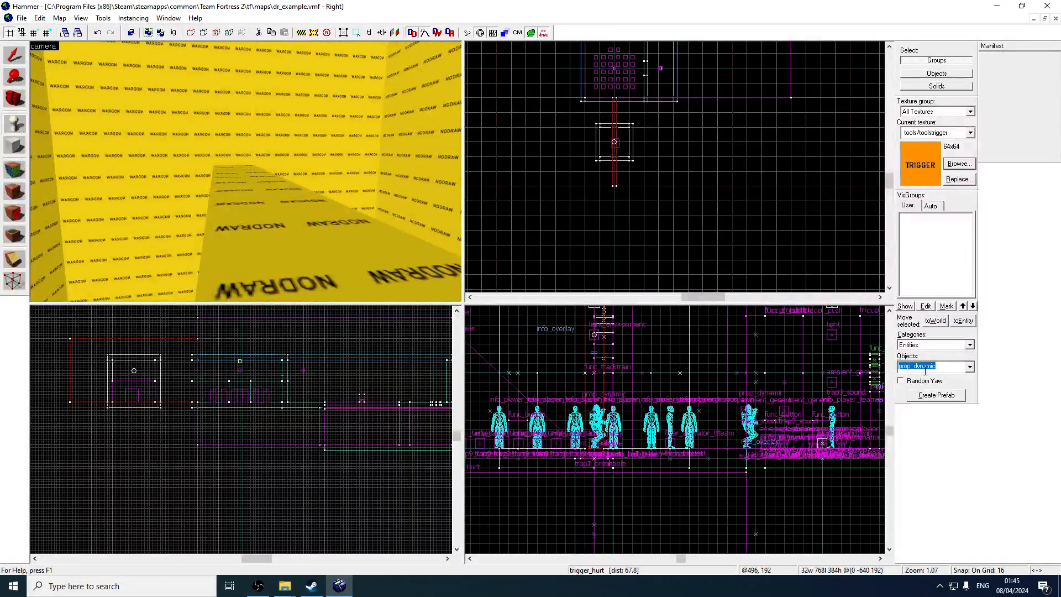
type("track")
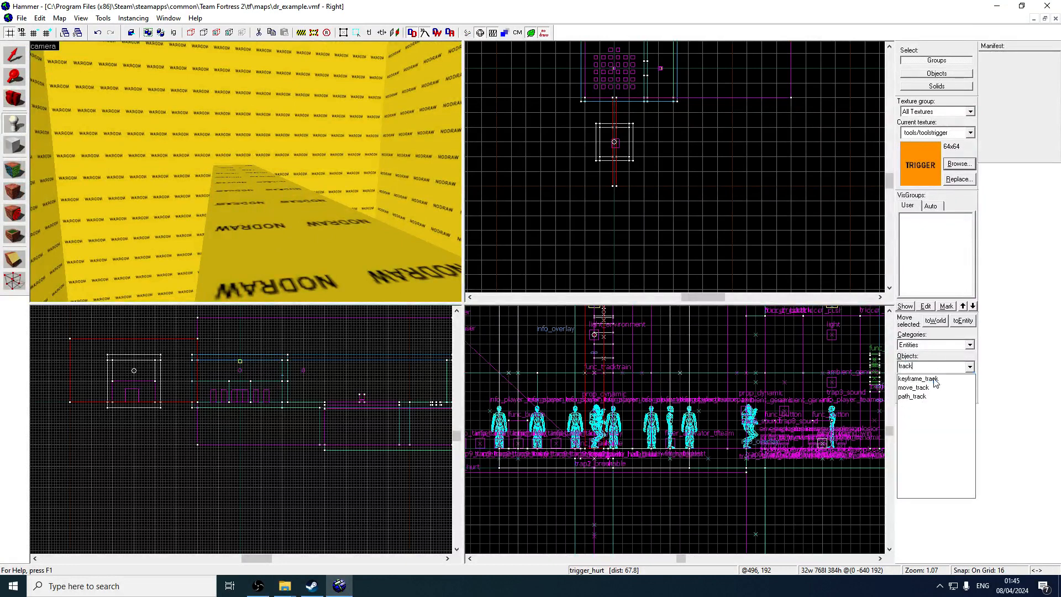
left_click(932, 397)
key("z")
key("z")
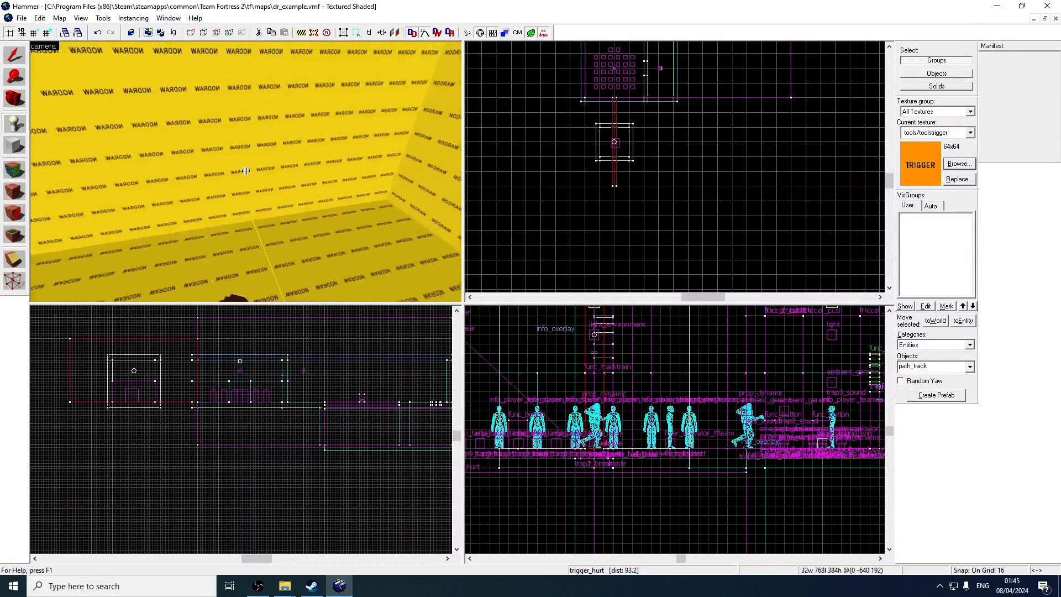
left_click(234, 134)
- Move the path_track onto the demo prop at the centre of the nodraw room, at 0 -640 64
left_click(12, 57)
scroll(623, 172, "up", 4)
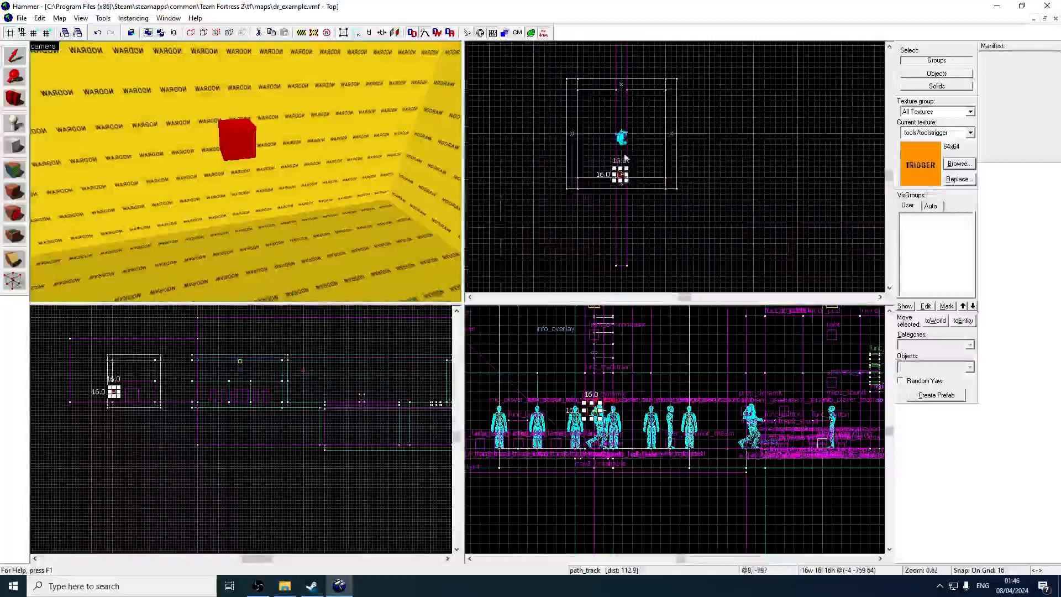
left_click_drag(619, 176, 621, 106)
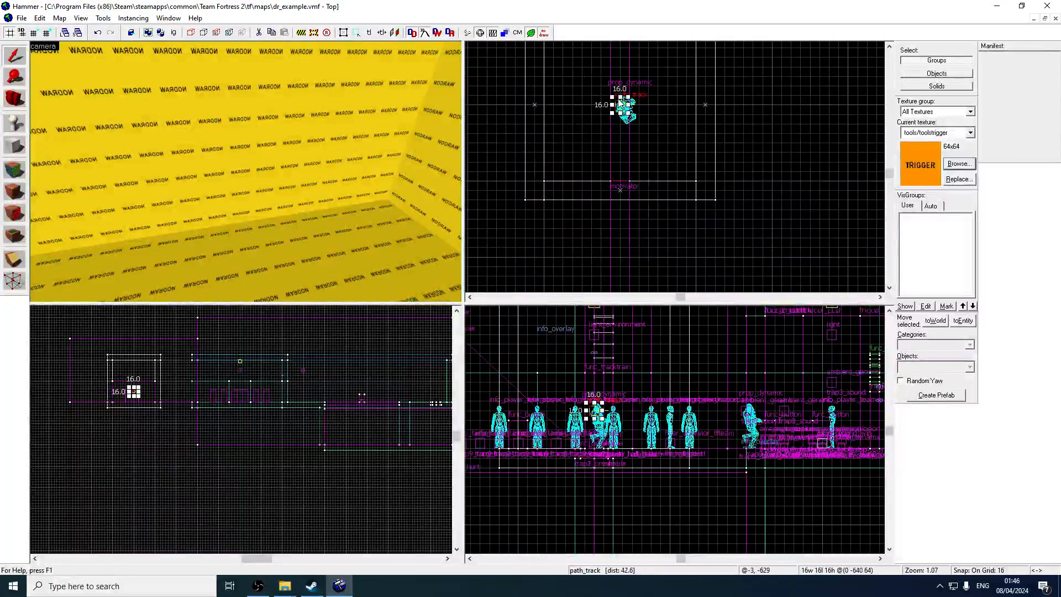
scroll(139, 383, "up", 6)
left_click_drag(131, 405, 131, 406)
key("z")
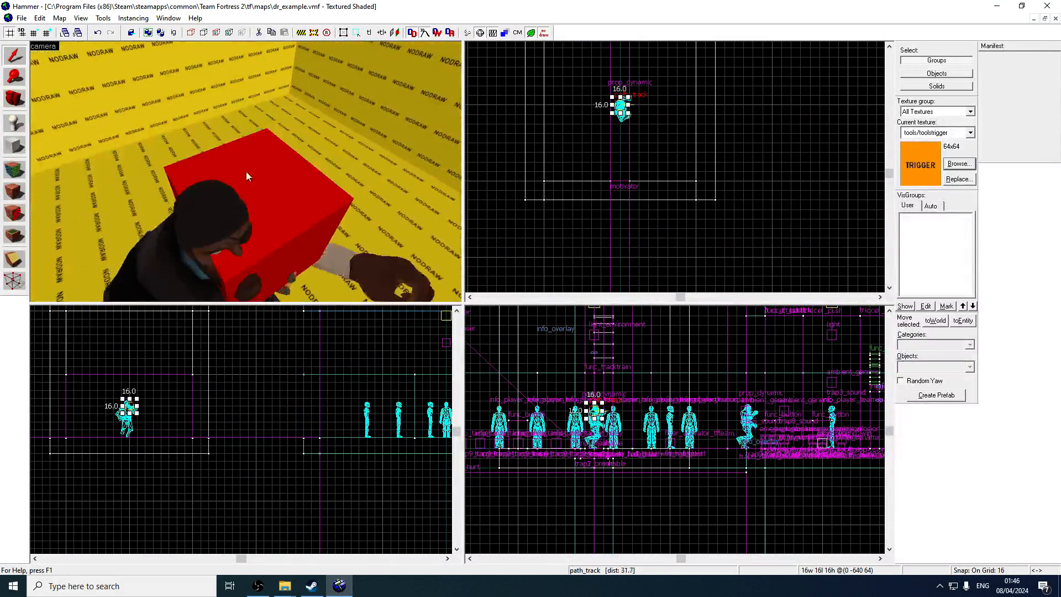
- Name the path_track on the demo prop motivator_path1, apply the change and close its properties
left_click(246, 172)
key("alt+Return")
left_click(288, 195)
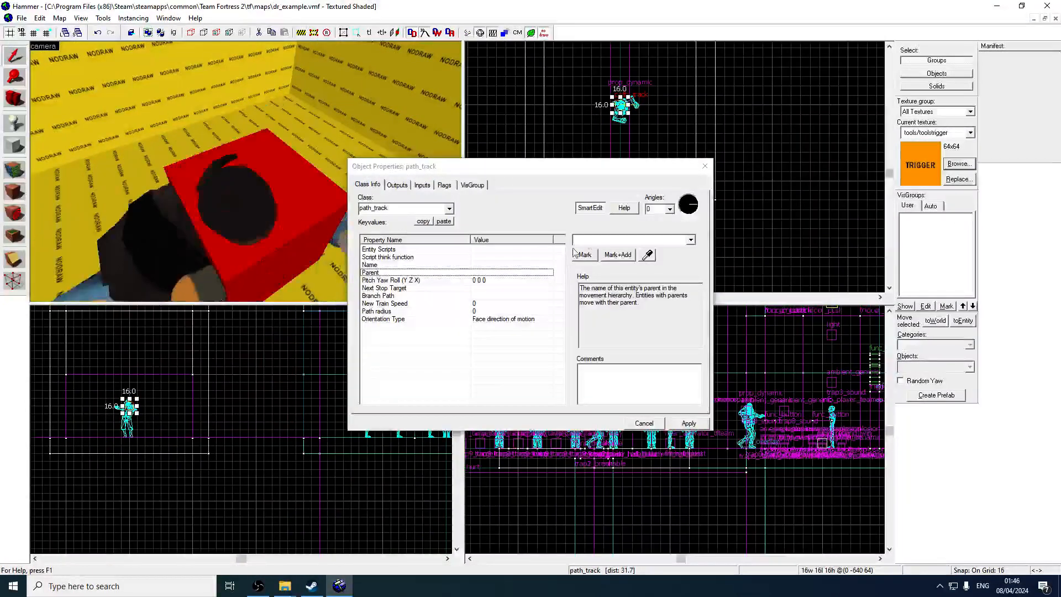
left_click(434, 265)
left_click(617, 241)
type("motivat")
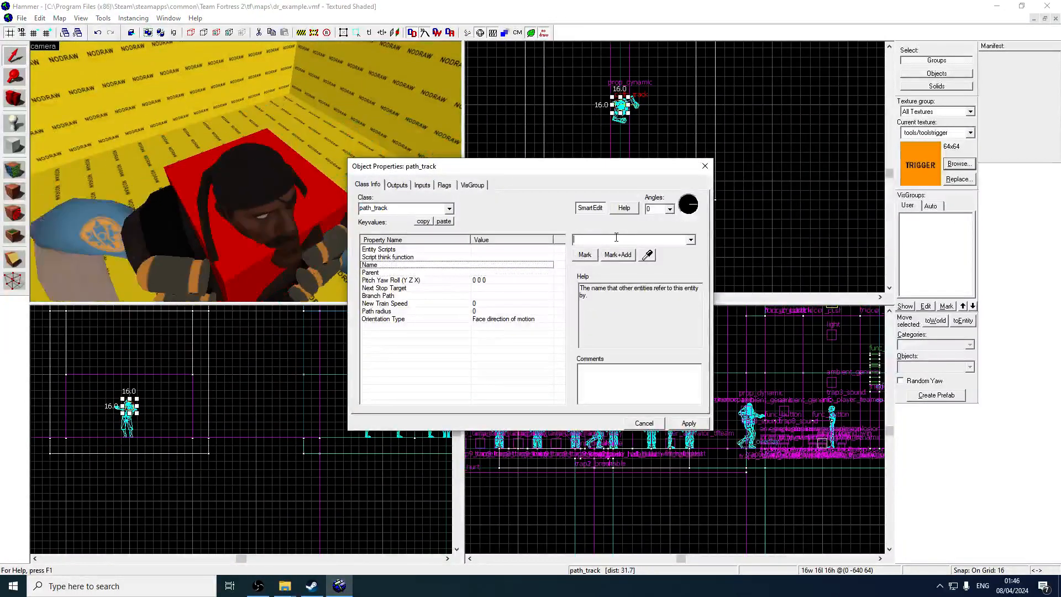
type("or_path")
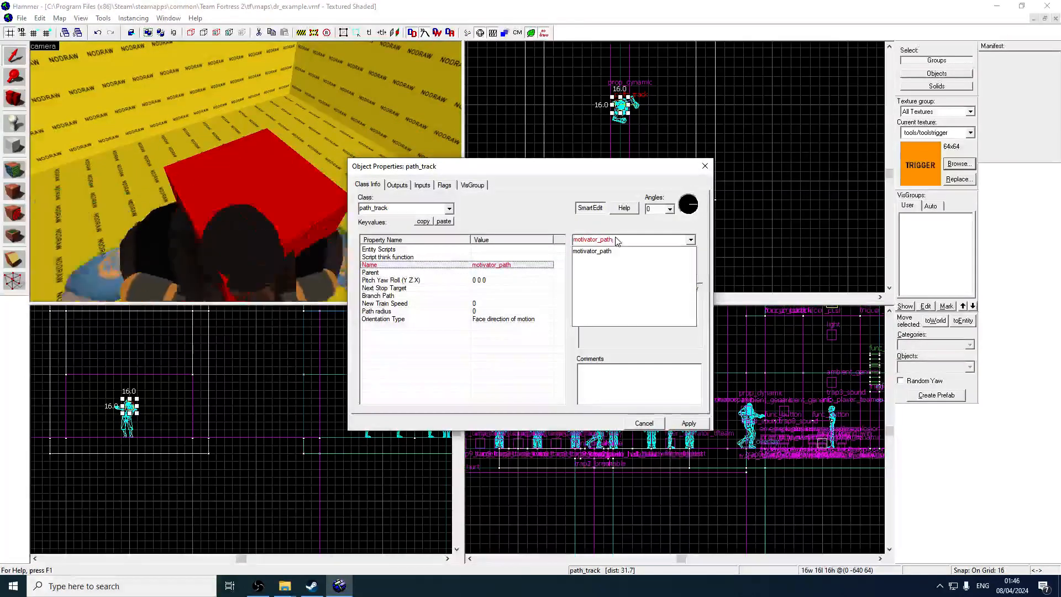
type("1")
key("Return")
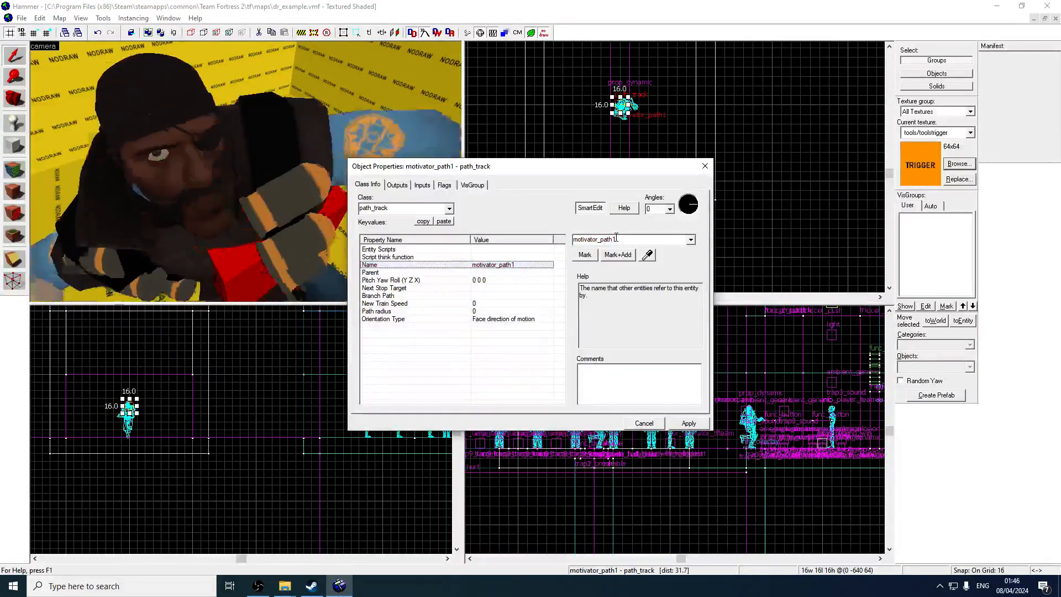
left_click(706, 167)
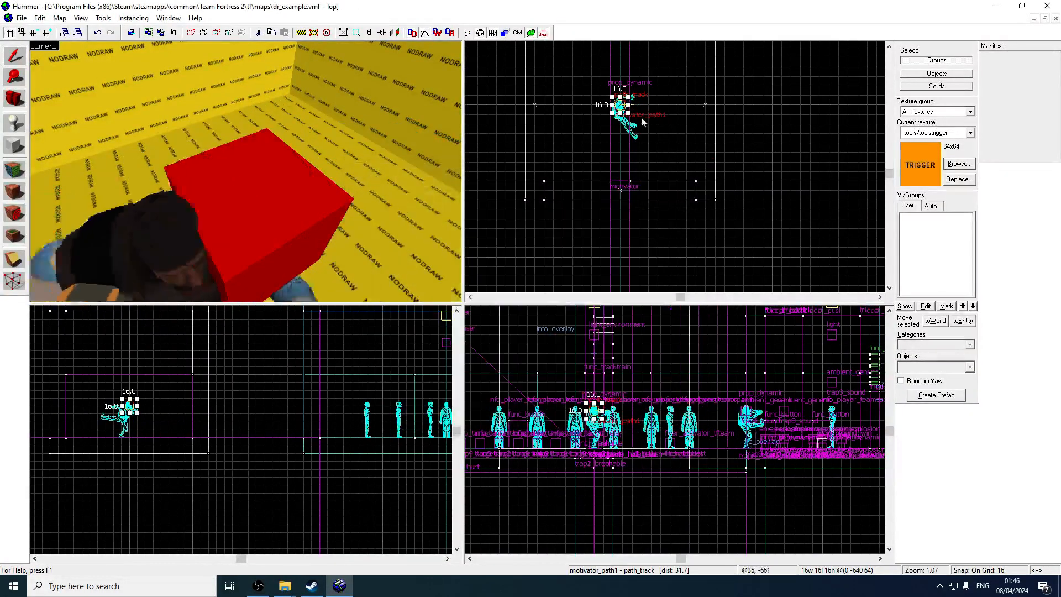
- Clone motivator_path1 northward out of the nodraw room, carrying the copy straight along x 0 past the player starts
scroll(639, 116, "down", 3)
middle_click_drag(613, 94, 609, 223)
scroll(617, 244, "up", 2)
key("Up")
key("Up")
key("Up")
left_click_drag(634, 242, 633, 133)
scroll(631, 159, "down", 1)
key("Up")
key("Up")
scroll(641, 135, "up", 2)
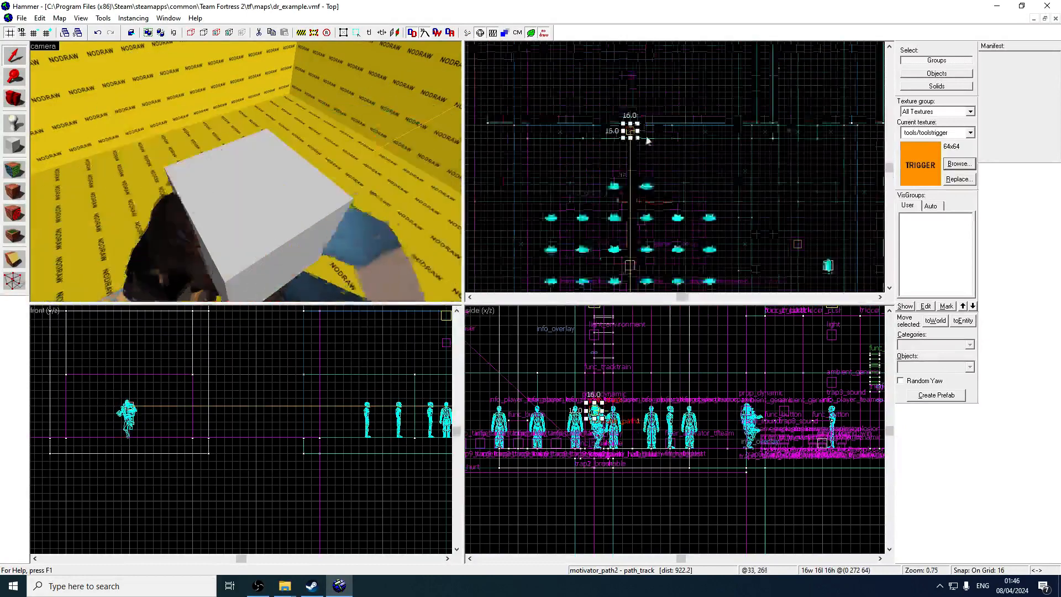
middle_click_drag(640, 133, 629, 200)
scroll(627, 200, "up", 4)
key("Up")
scroll(635, 165, "down", 10)
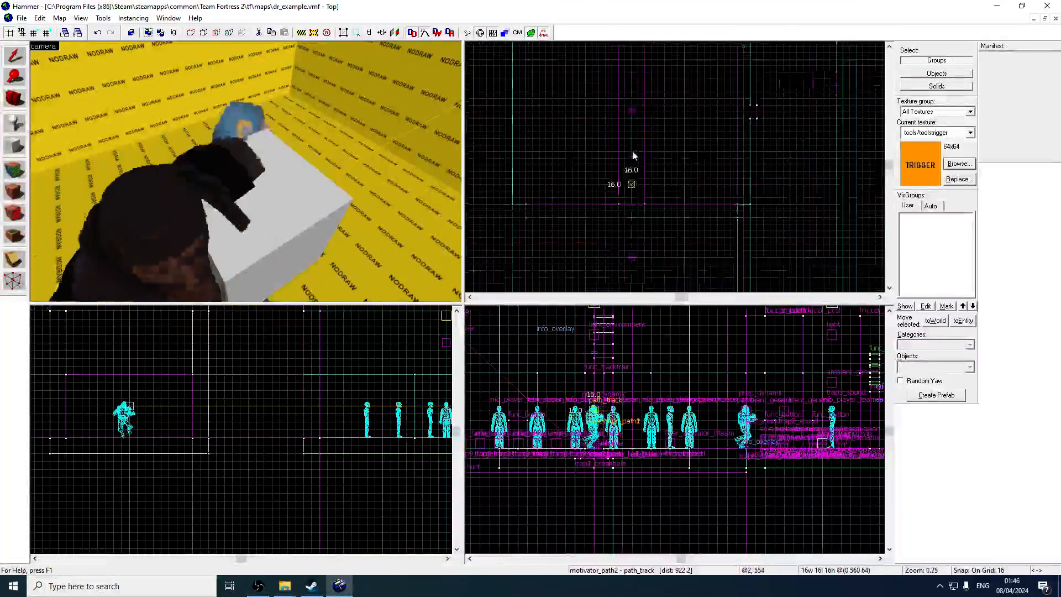
- Clone further path_tracks at the far northern end of the route, curving them eastward and ending at 64 1792 64
key("Up")
key("Up")
key("Up")
key("Up")
mouse_move(632, 183)
left_mouse_down()
mouse_move(638, 142)
mouse_move(629, 169)
mouse_move(686, 138)
left_mouse_up()
scroll(637, 153, "up", 3)
key("Up")
scroll(631, 167, "up", 3)
scroll(632, 202, "down", 2)
scroll(633, 175, "up", 2)
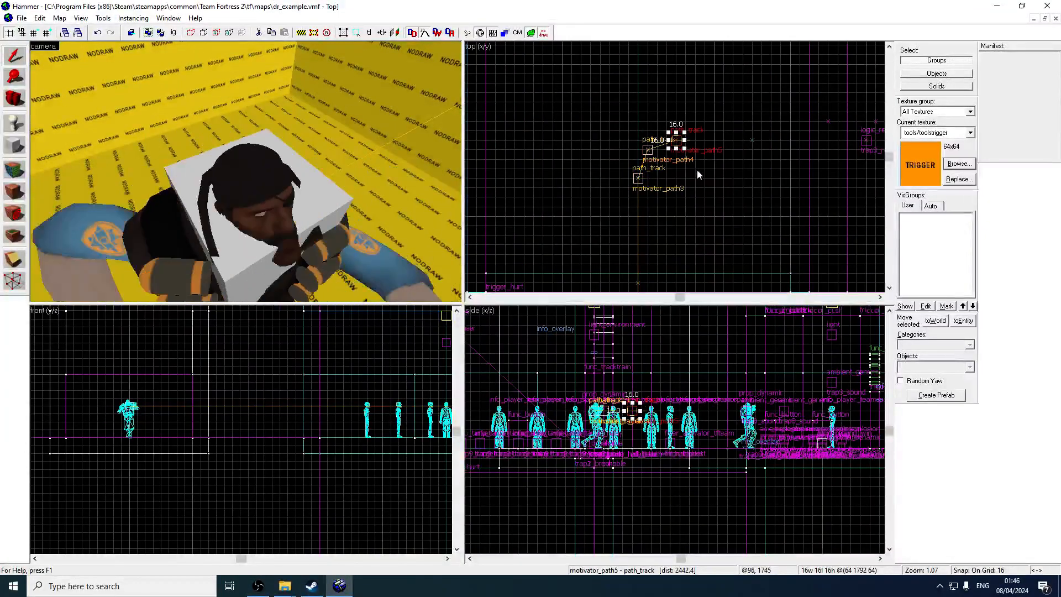
- Examine the three corner path_tracks at the northern end in the 3D view, selecting each in turn
scroll(553, 147, "down", 3)
scroll(553, 147, "down", 1)
scroll(579, 140, "up", 2)
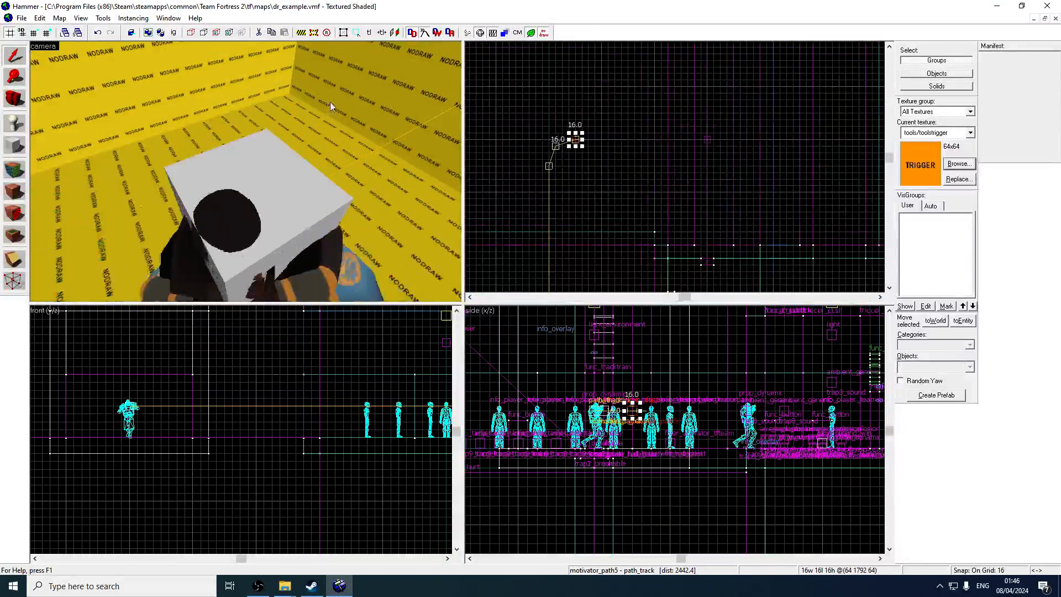
key("z")
key("w")
key("w")
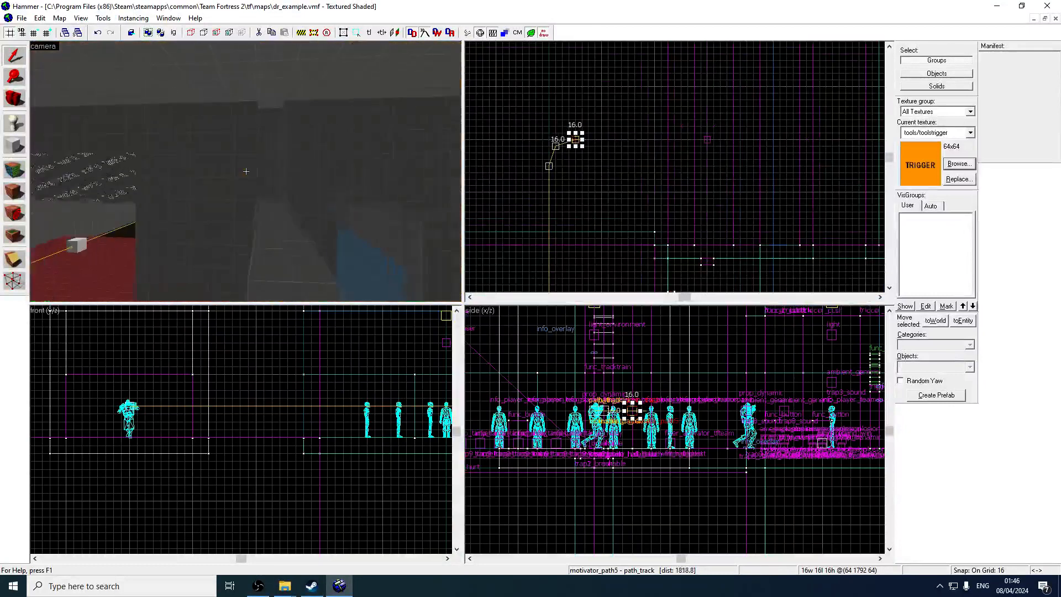
key("w")
key("z")
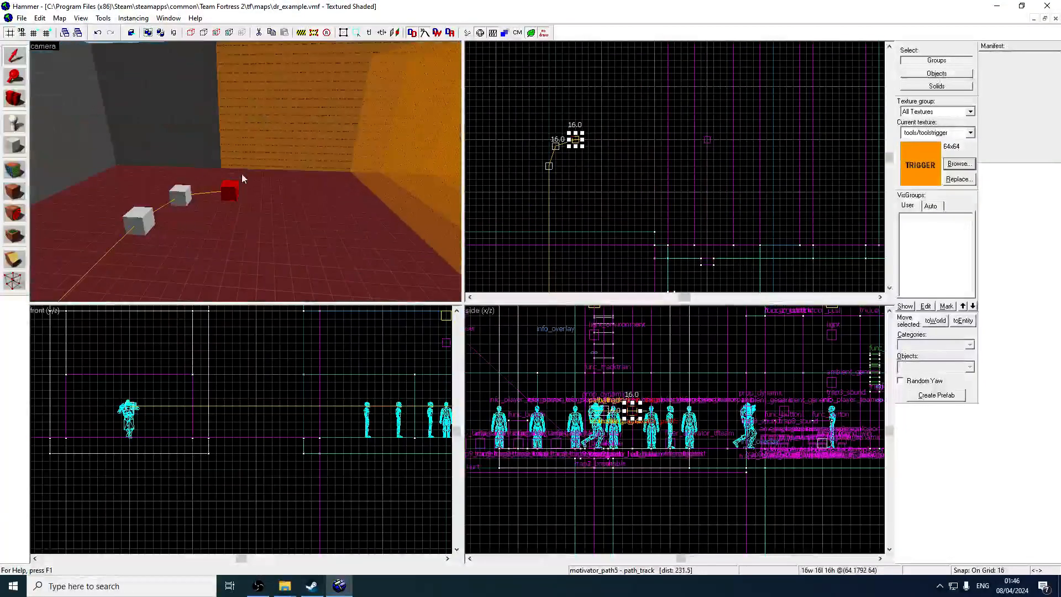
left_click(140, 219)
left_click(235, 186)
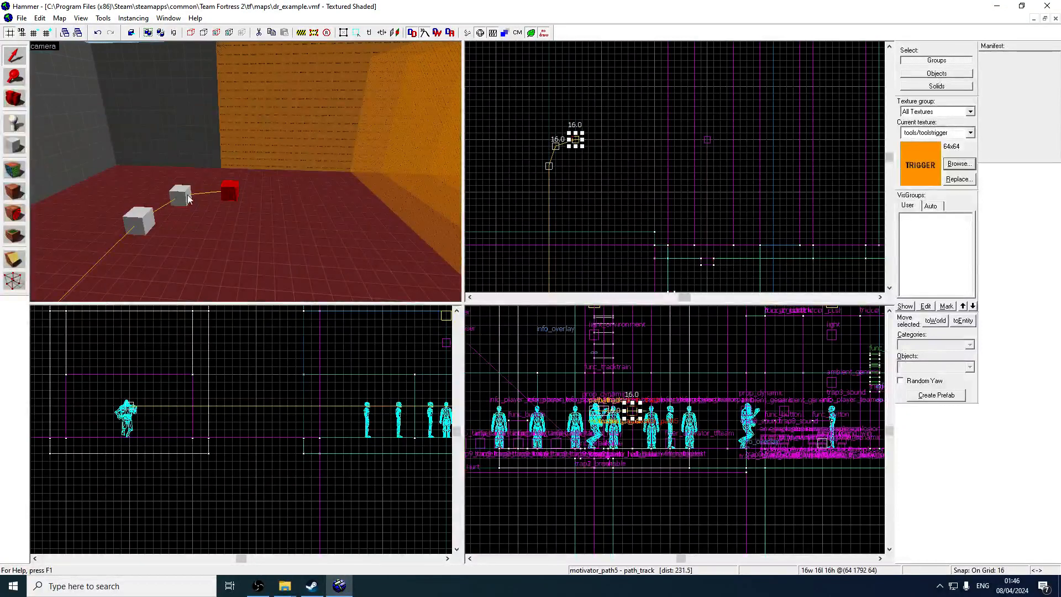
left_click(190, 196)
left_click(145, 225)
left_click(183, 197)
left_click(228, 191)
left_click(165, 194)
left_click(186, 196)
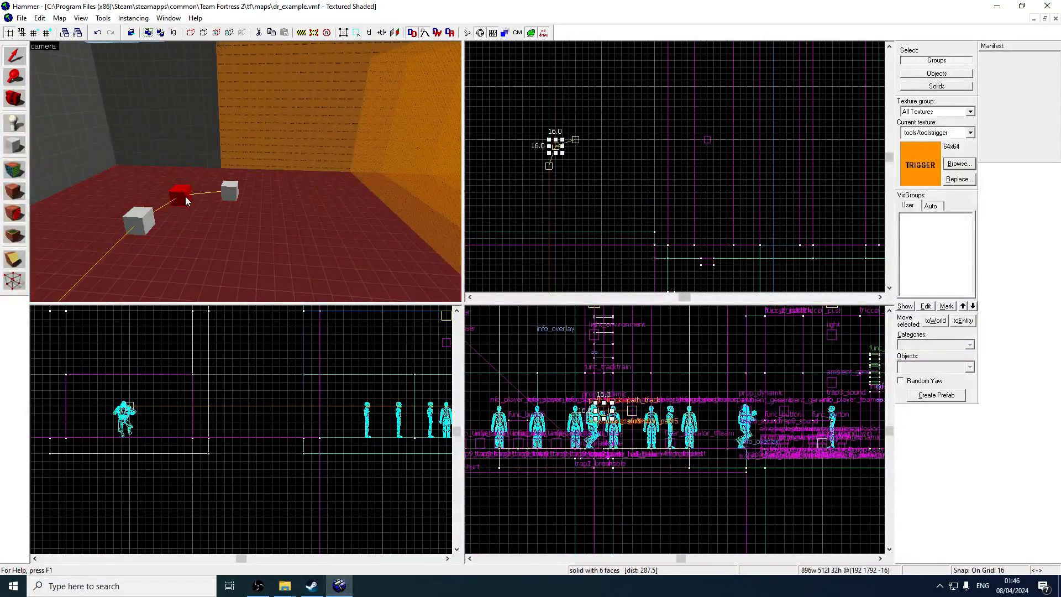
left_click(149, 219)
- Square up the corner by moving motivator_path3 level with y 1792, and delete the extra path_tracks motivator_path4 and motivator_path5
scroll(562, 133, "up", 3)
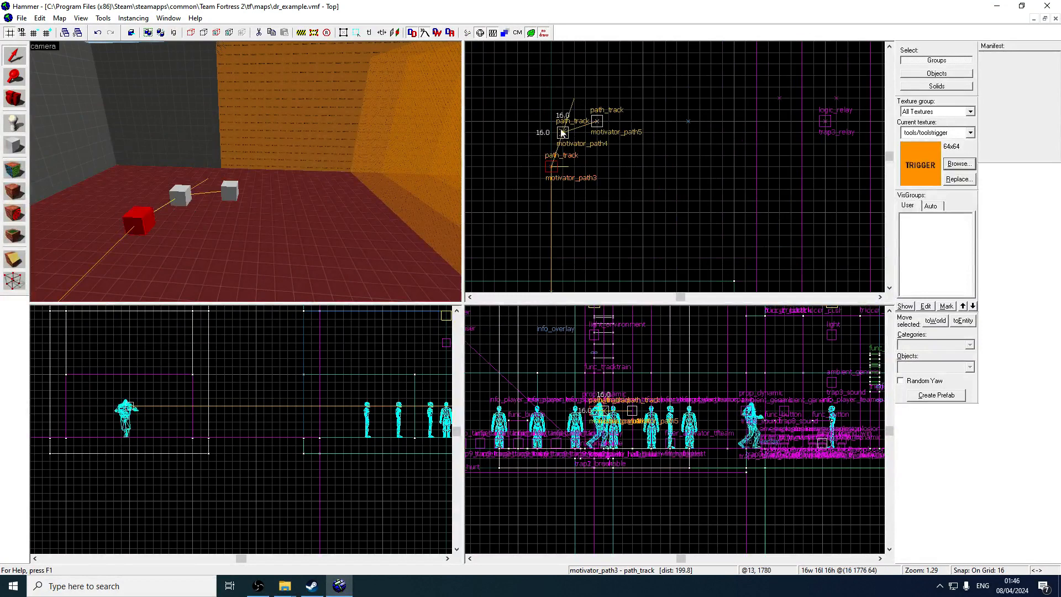
mouse_move(563, 132)
left_mouse_down()
mouse_move(551, 120)
mouse_move(565, 126)
left_mouse_up()
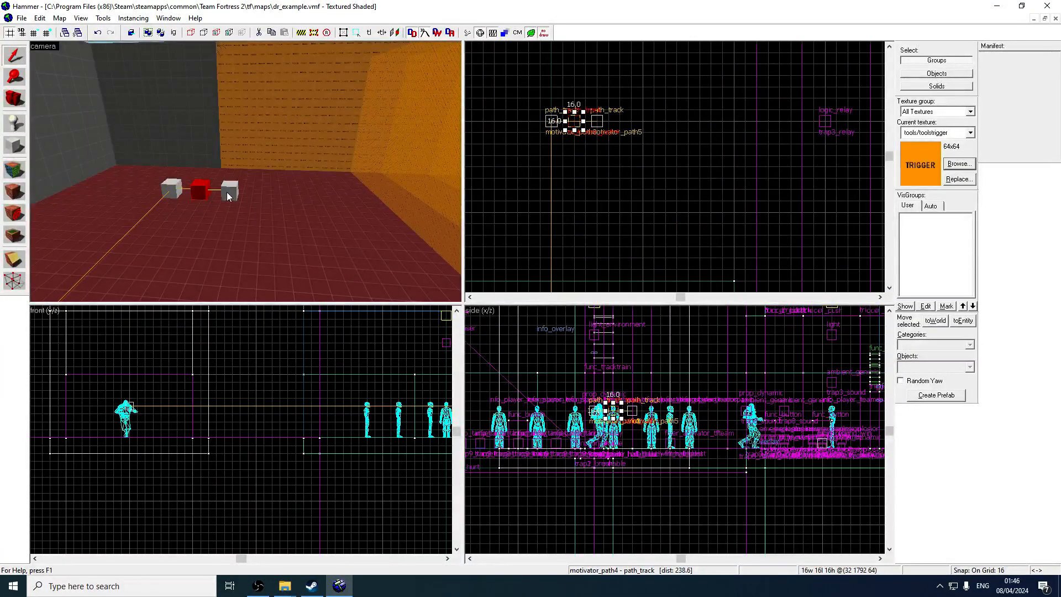
key("Delete")
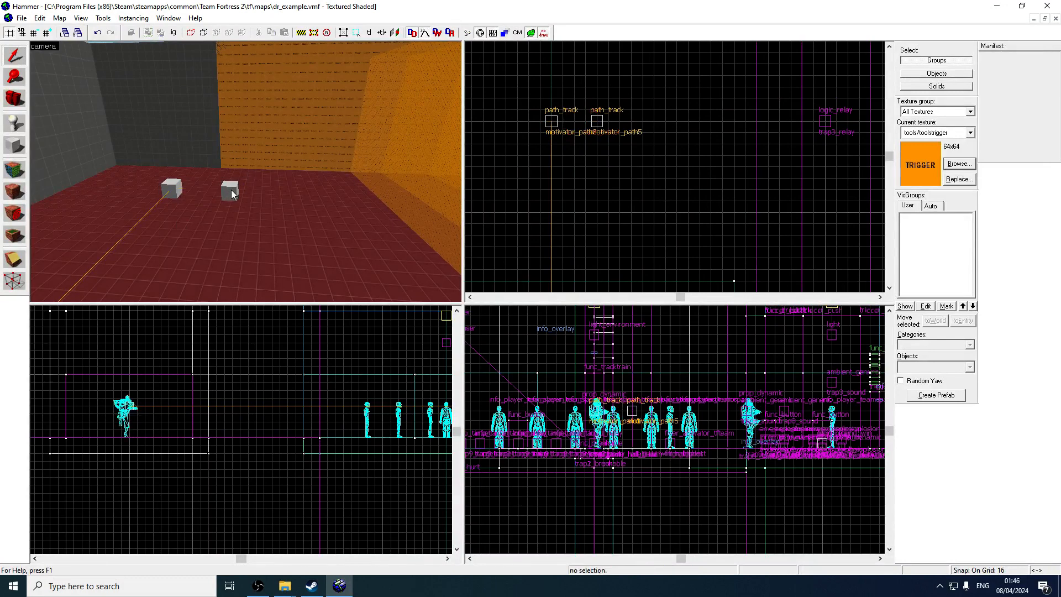
left_click(230, 191)
key("Delete")
- Clone the remaining corner path_track straight east to form a second leg of the route
left_click(171, 189)
scroll(552, 127, "down", 2)
left_click_drag(561, 125, 777, 124, "shift")
- Create a trigger-textured block about 592 by 32 units and 16 units high across the route south of the corner path_track
left_click(17, 145)
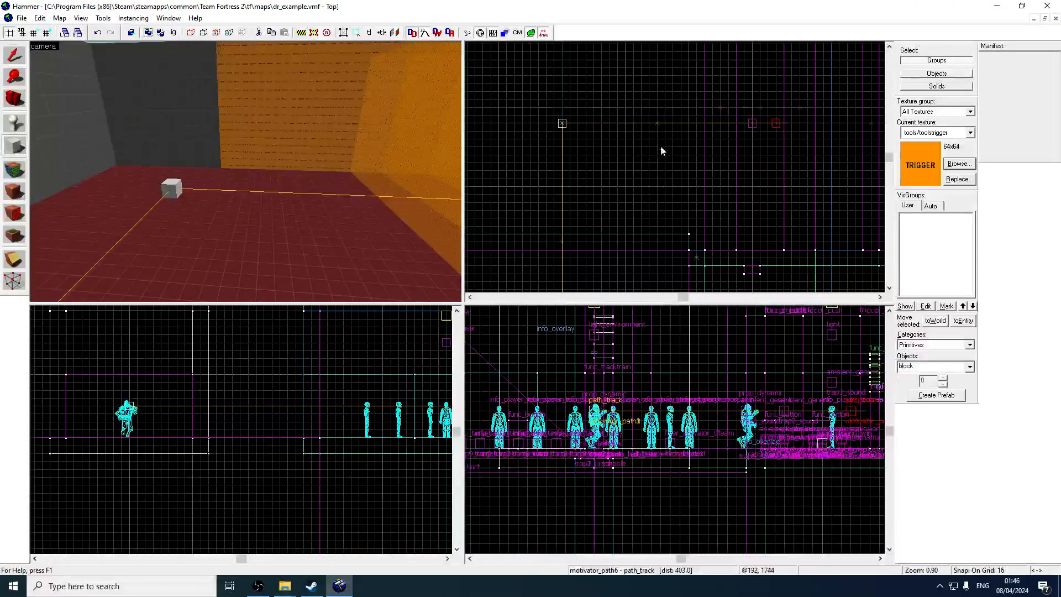
scroll(666, 133, "down", 3)
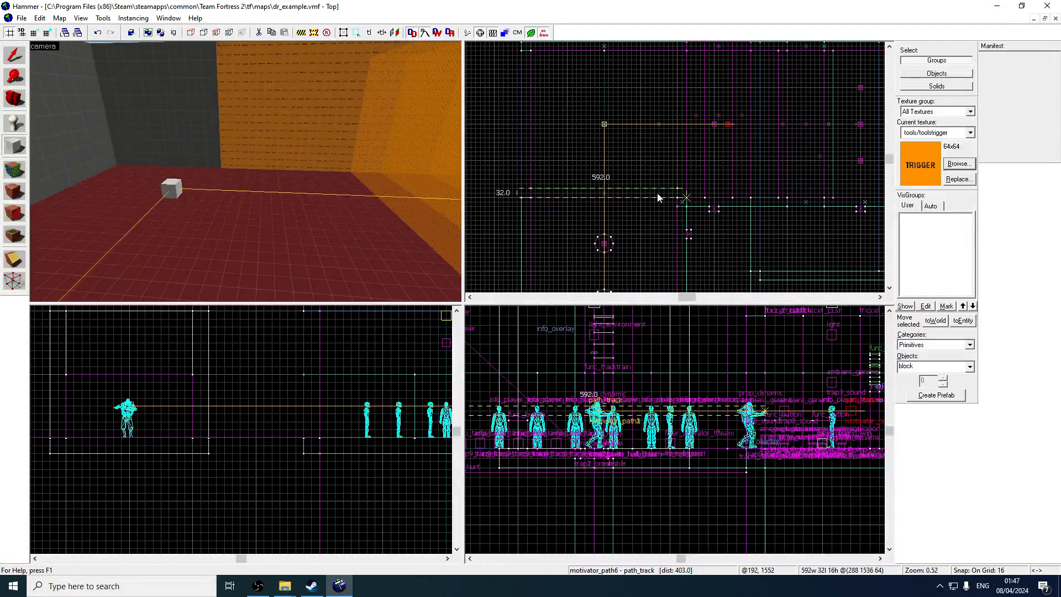
key("Return")
- Move the trigger block north to about y 1632 and stretch its height to 128 units
left_click(22, 64)
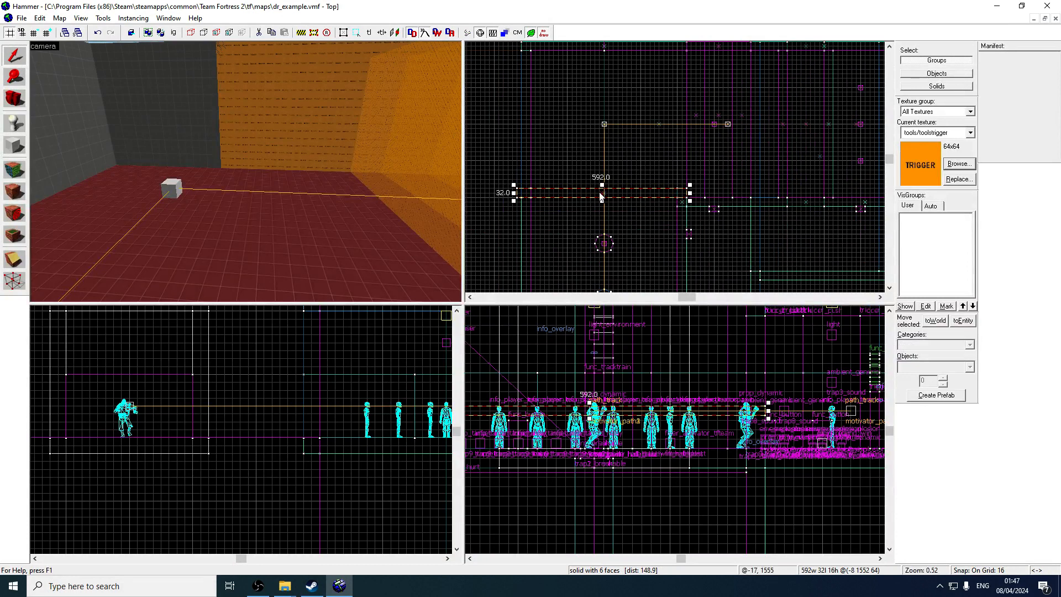
left_click_drag(602, 197, 566, 176)
scroll(623, 407, "down", 2)
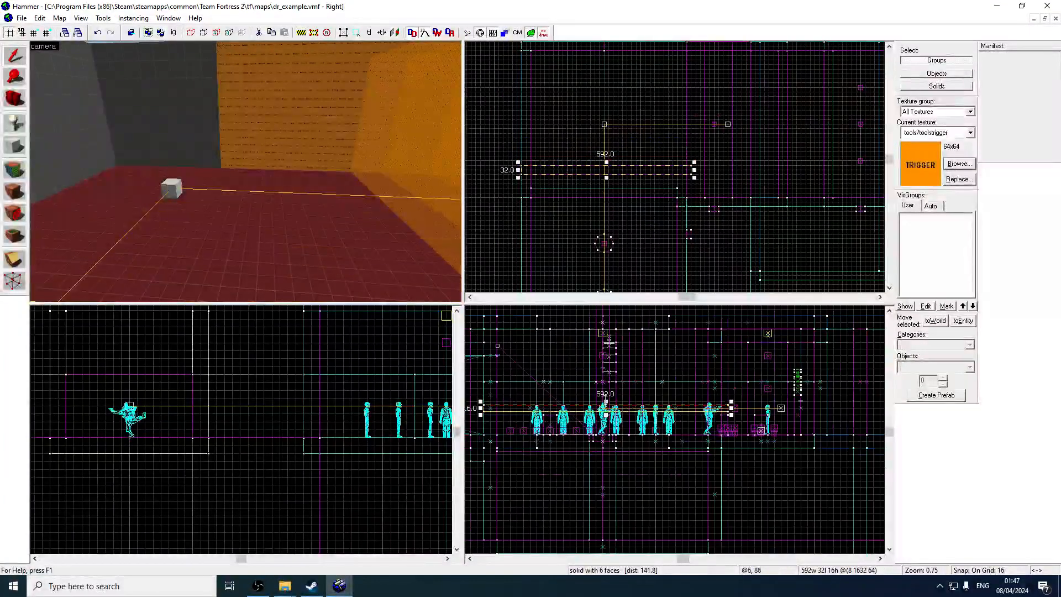
left_click_drag(607, 394, 607, 379)
key("Left")
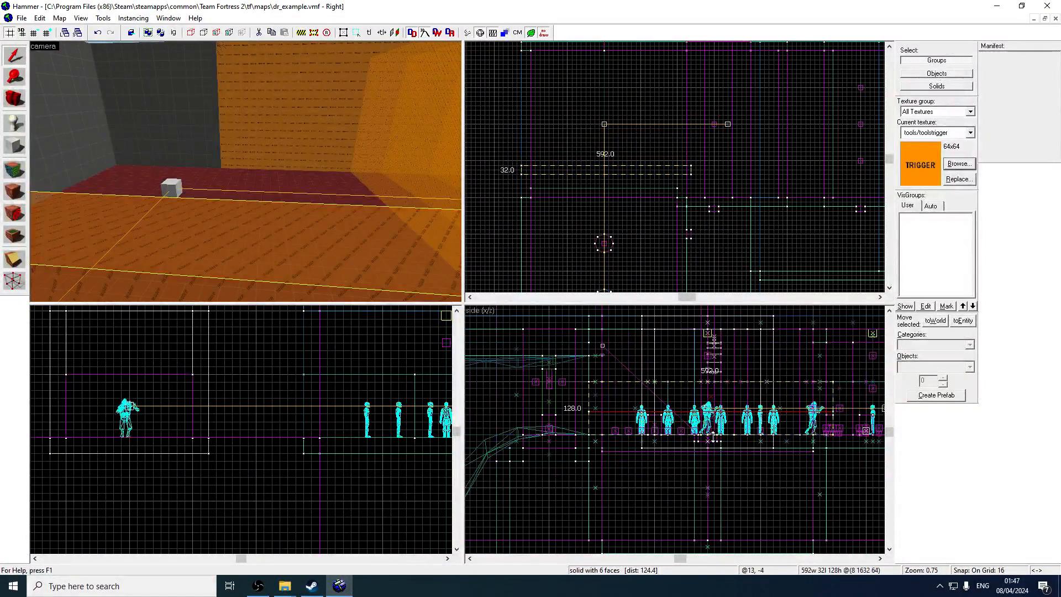
- Try placing the trigger block over the corner path_track at -8 1792 64, check it in 3D and undo the move
scroll(618, 171, "up", 2)
left_click_drag(636, 168, 697, 104)
key("Left")
key("Right")
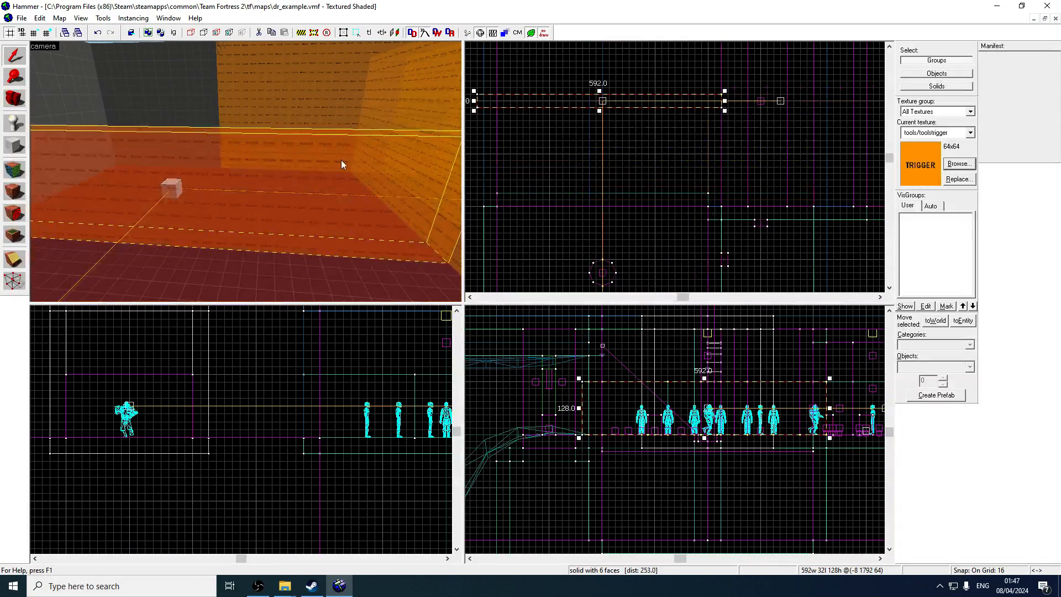
key("z")
key("s")
key("z")
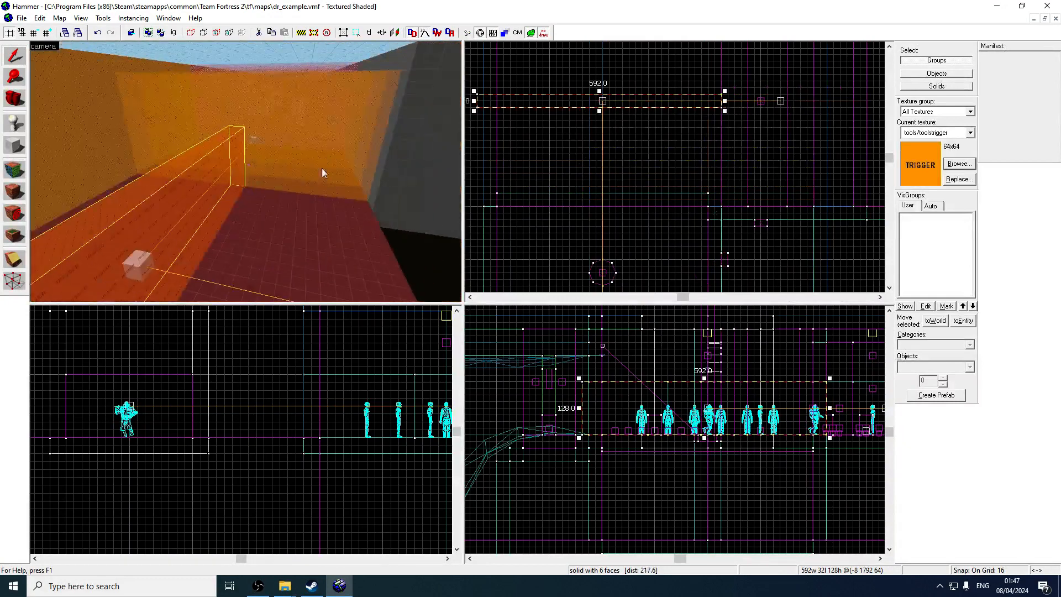
key("ctrl+z")
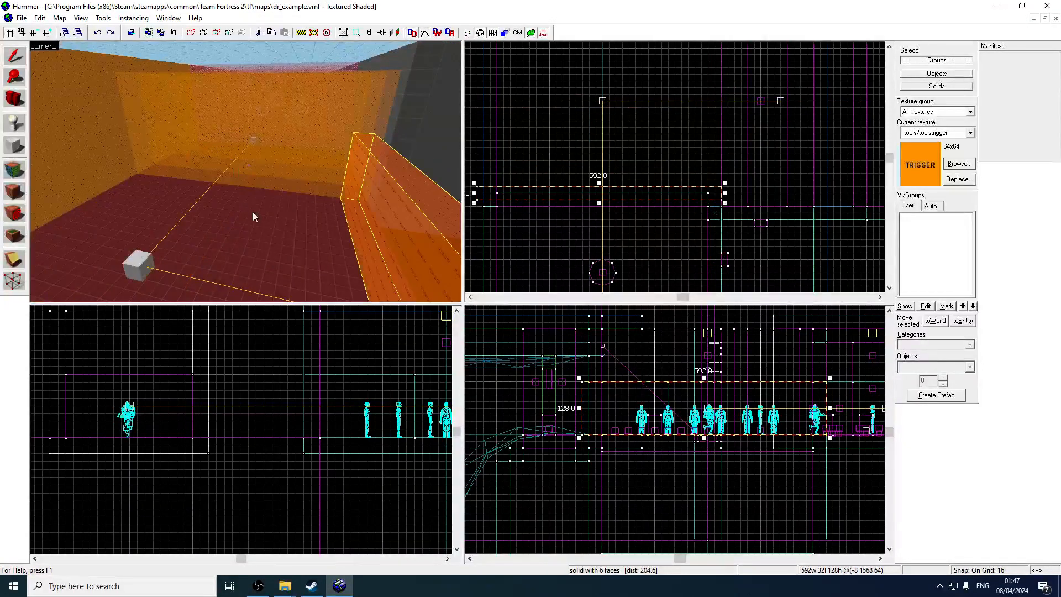
- Move the trigger block to -8 1600 64 and delete the path_track at the eastern end of the route
left_click_drag(604, 209, 617, 182)
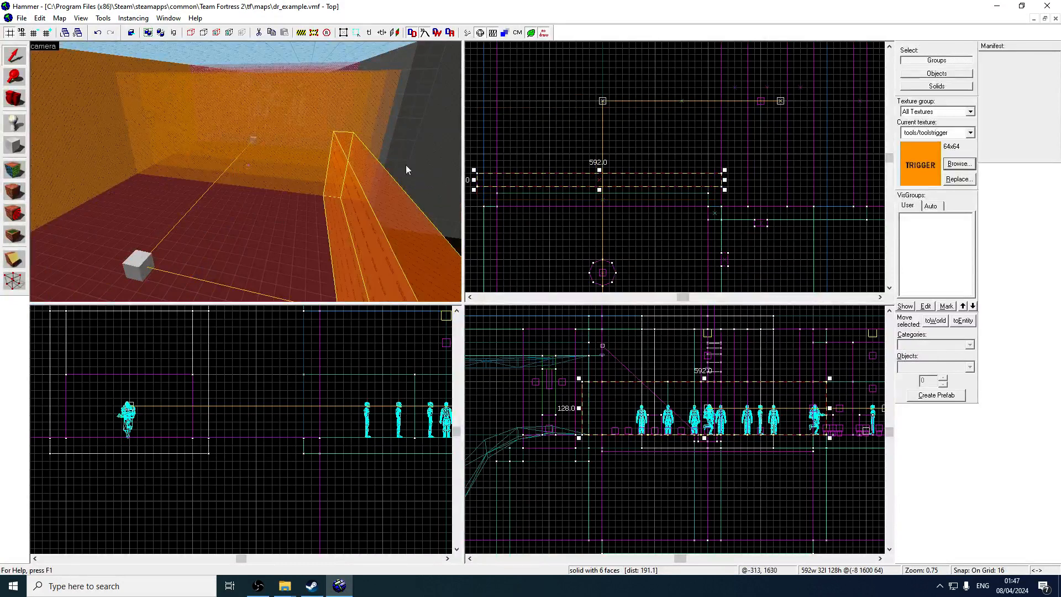
key("z")
key("w")
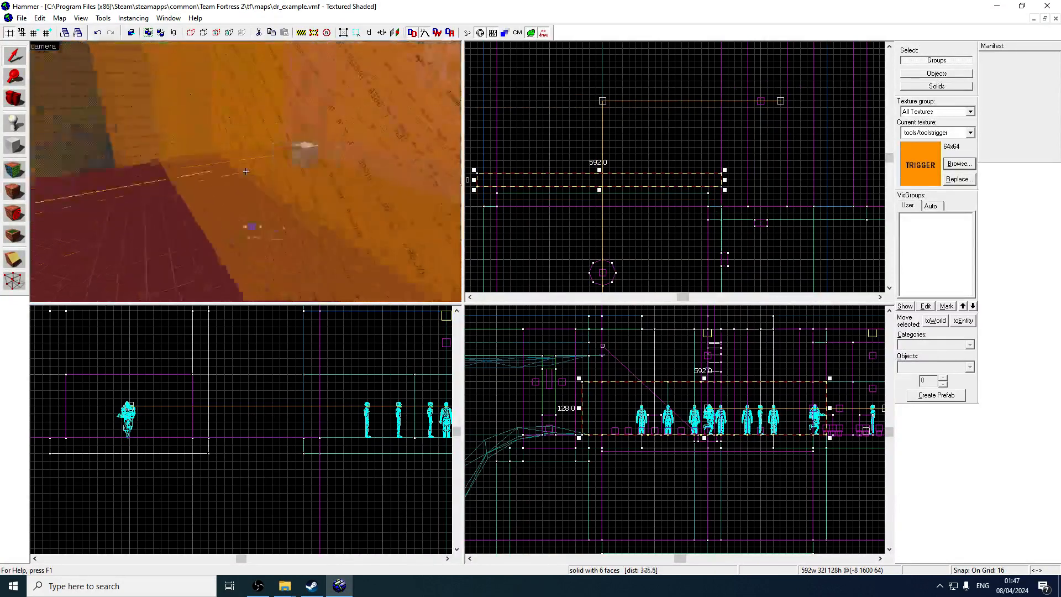
key("z")
left_click(276, 159)
key("Delete")
- Move the end path_track motivator_path3 south to 0 1664 64, just north of the trigger block
key("z")
key("w")
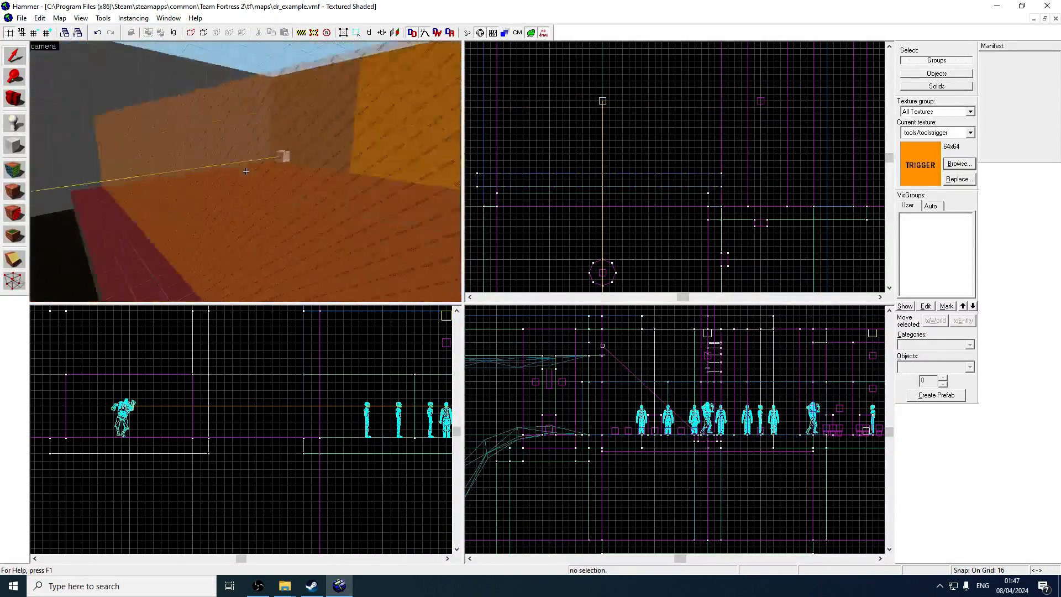
key("z")
left_click(259, 170)
scroll(605, 106, "up", 1)
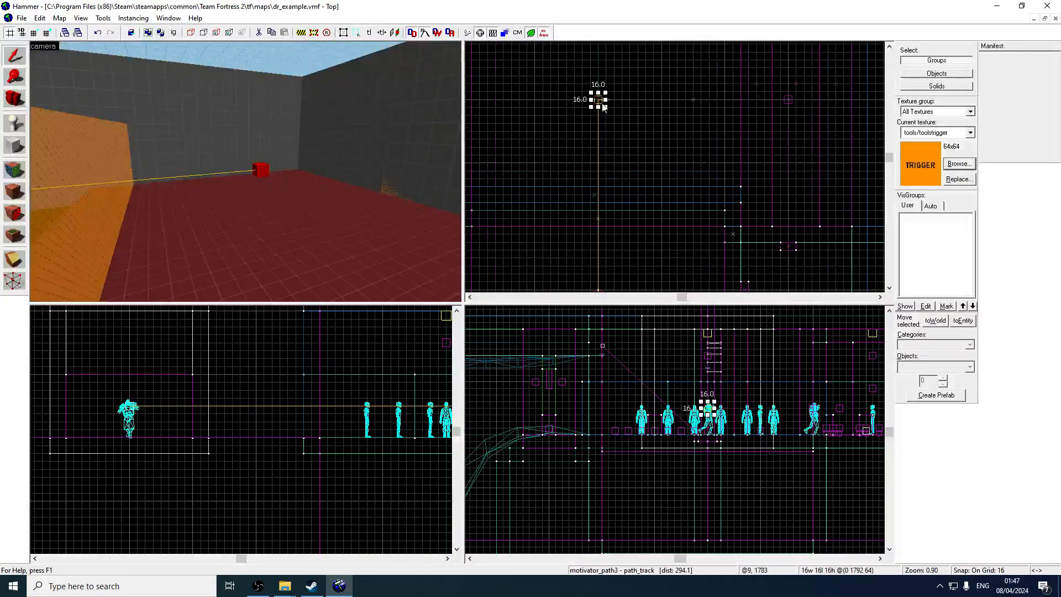
- Try moving the trigger block north to -8 1648 64, view it in 3D and undo the move
left_click(593, 177)
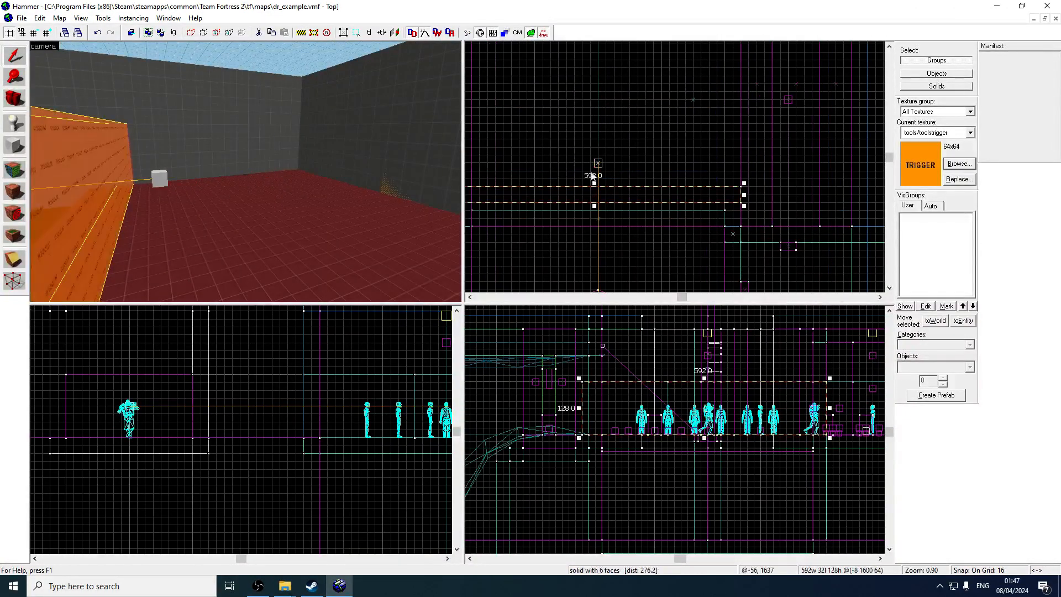
left_click_drag(620, 195, 624, 175)
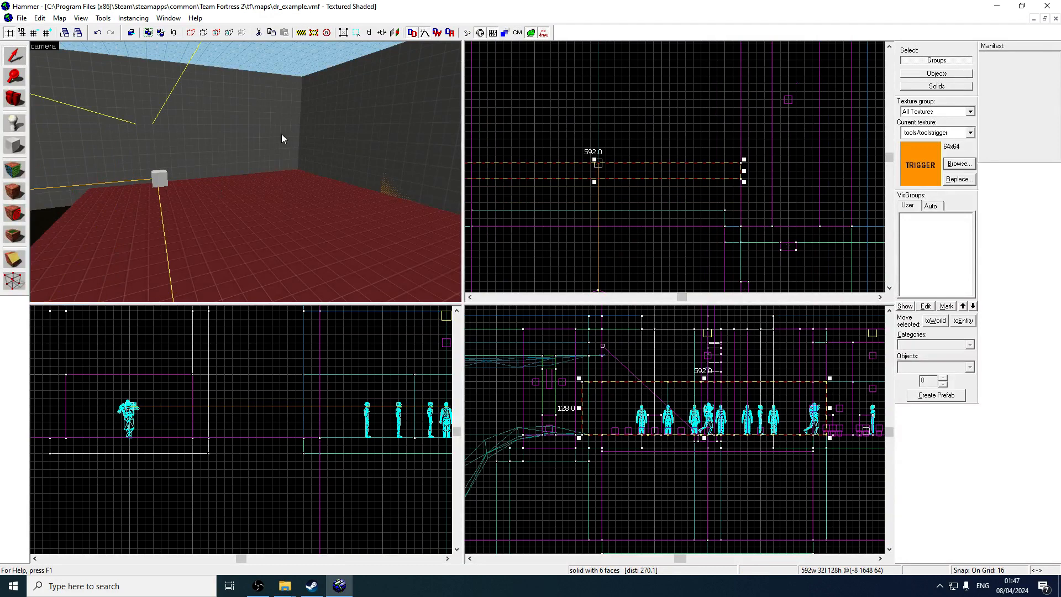
key("z")
key("a")
key("z")
key("ctrl+z")
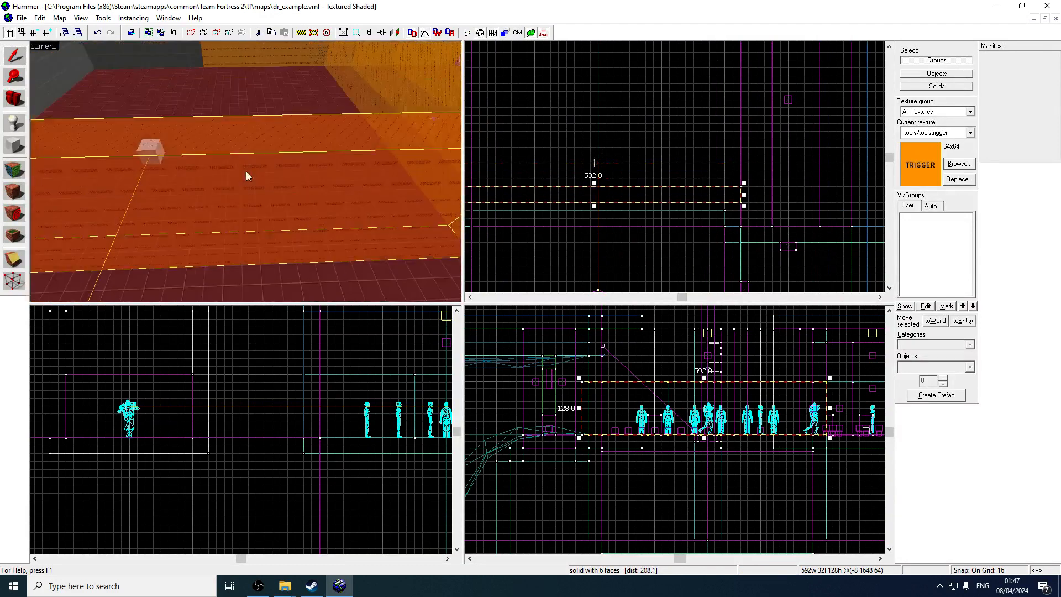
- Move motivator_path3 south into the middle of the trigger block and check its placement in the 3D view
key("z")
key("w")
key("z")
left_click(248, 146)
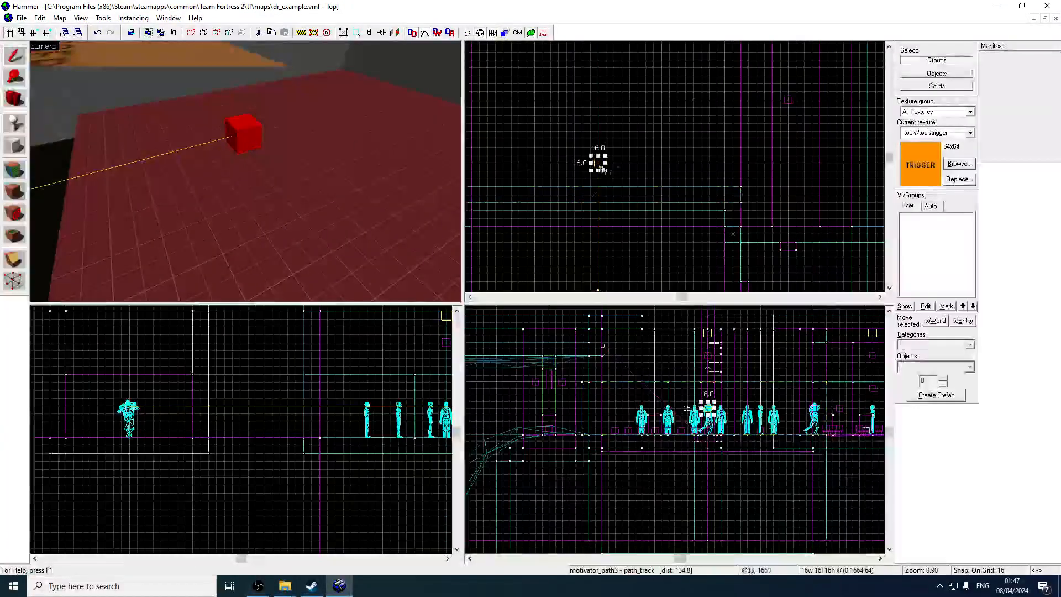
left_click_drag(595, 192, 596, 197)
key("z")
key("a")
key("z")
- Widen the trigger block across the route to 768 units, centred on the path line at 0 1600 64
left_click(250, 159)
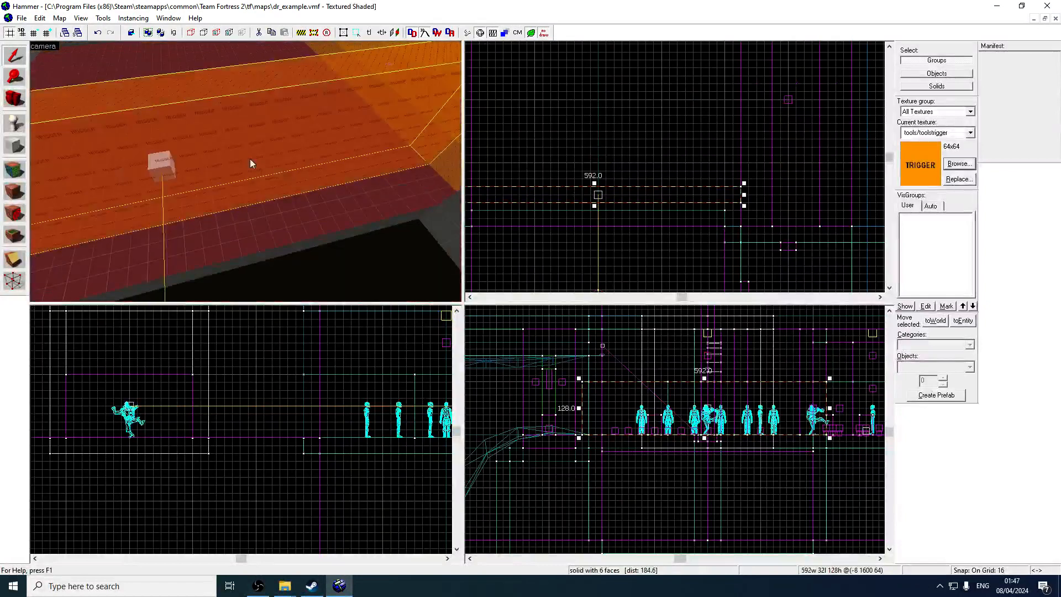
scroll(628, 182, "up", 2)
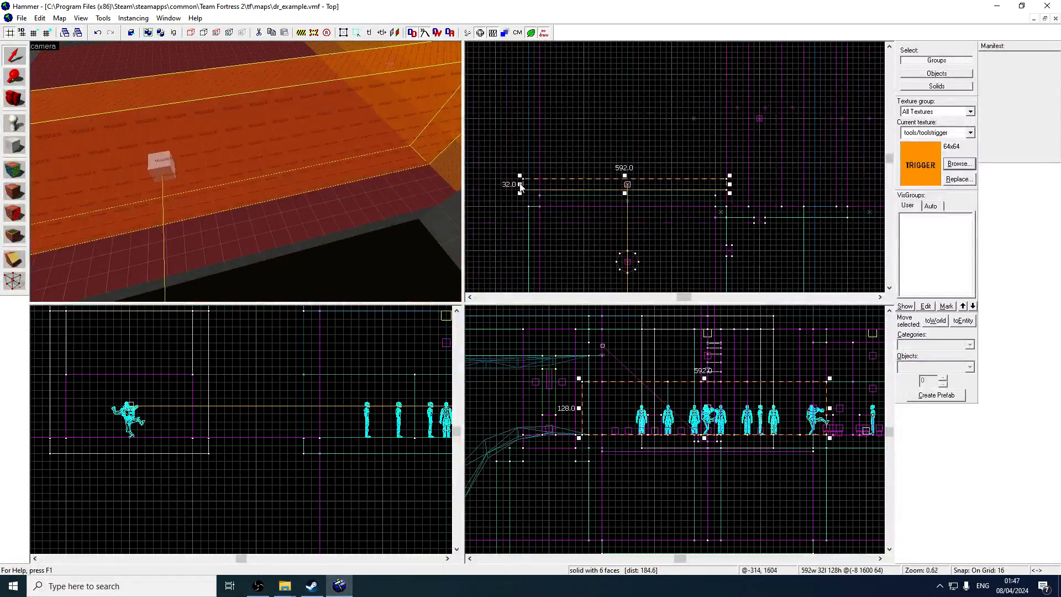
left_click_drag(521, 188, 463, 190)
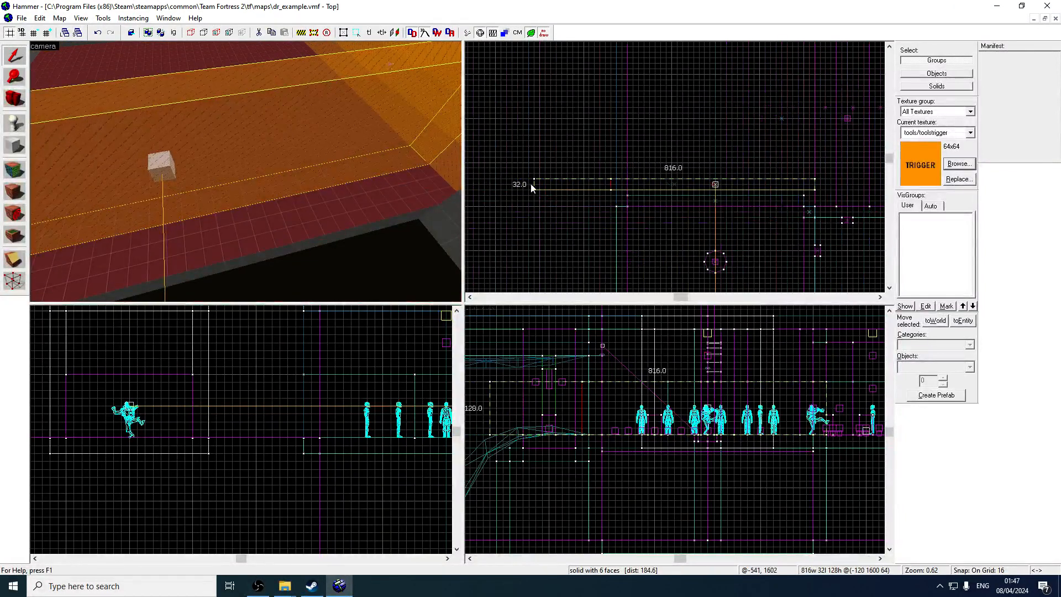
left_click_drag(545, 187, 751, 184)
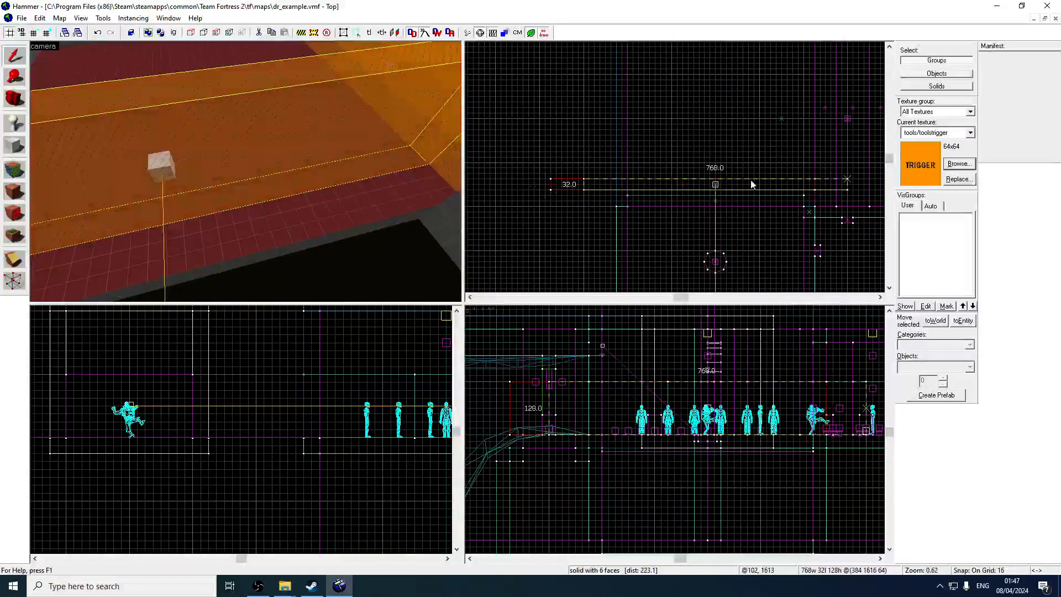
key("Right")
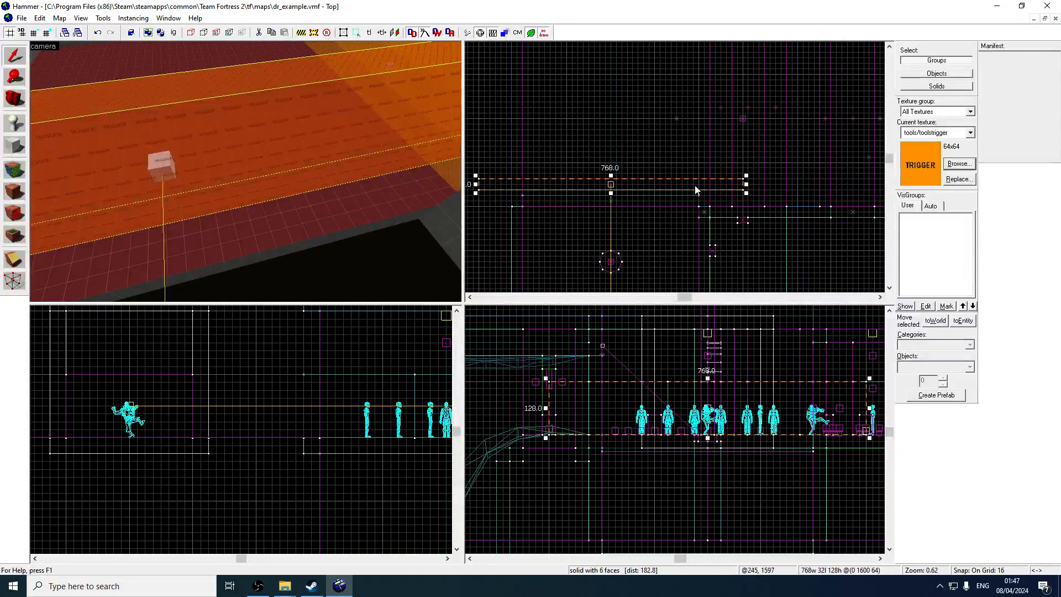
- Move the trigger block and the end path_track motivator_path3 south to 0 1520 64
left_click_drag(696, 190, 696, 218)
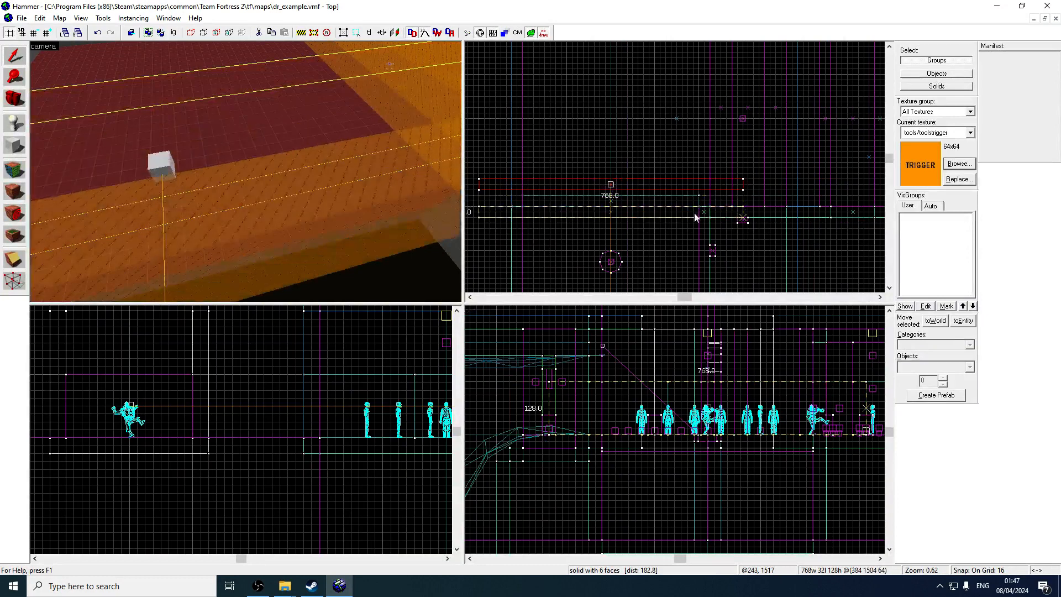
left_click(161, 163)
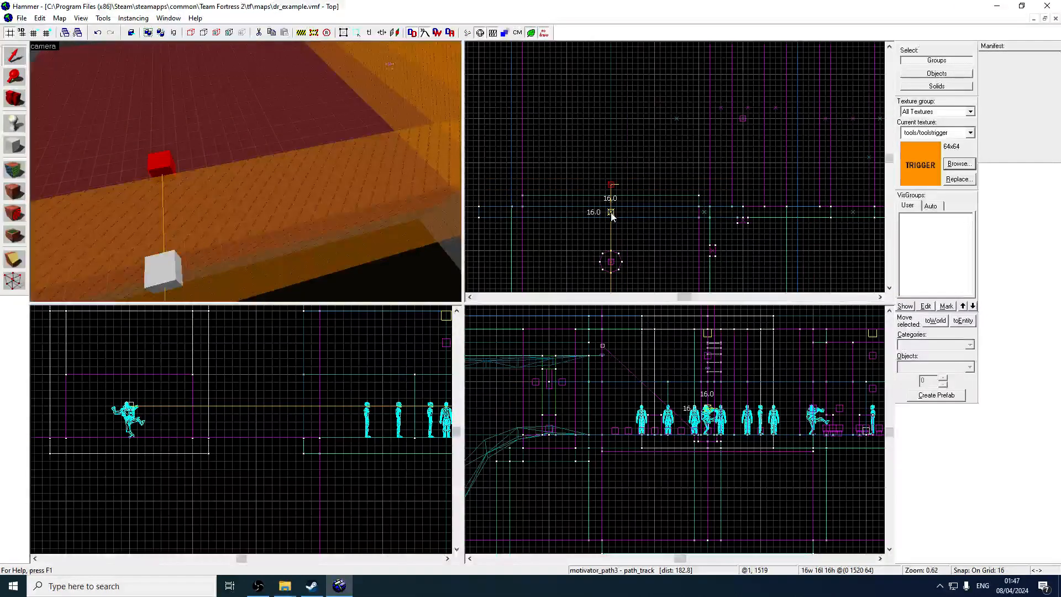
- Try moving the trigger block north to about 62 1732 64, rotate it about 45 degrees and inspect its far corner in 3D
left_click(340, 196)
left_click_drag(614, 219, 631, 135)
mouse_move(757, 145)
left_mouse_down()
mouse_move(713, 223)
mouse_move(694, 209)
mouse_move(606, 218)
mouse_move(576, 177)
mouse_move(581, 186)
left_mouse_up()
key("Up")
key("Down")
key("Right")
key("Up")
key("Left")
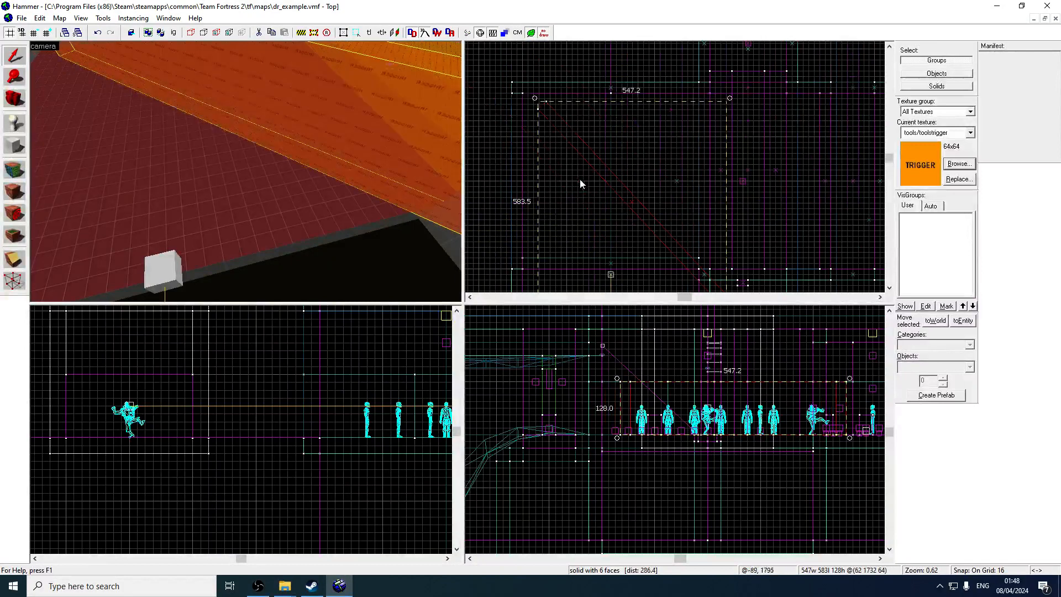
key("Up")
key("z")
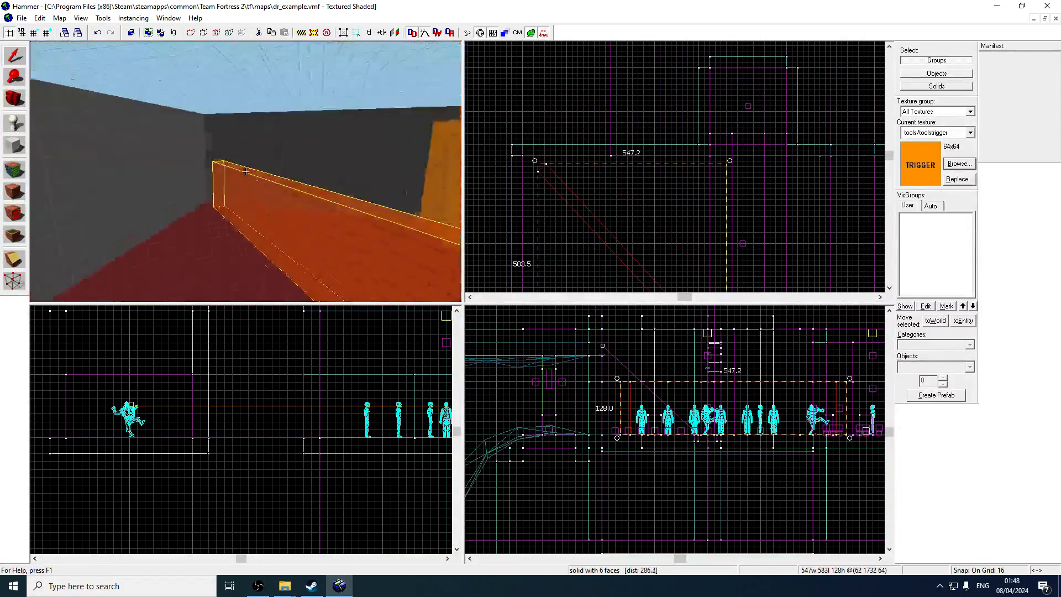
key("w")
key("w")
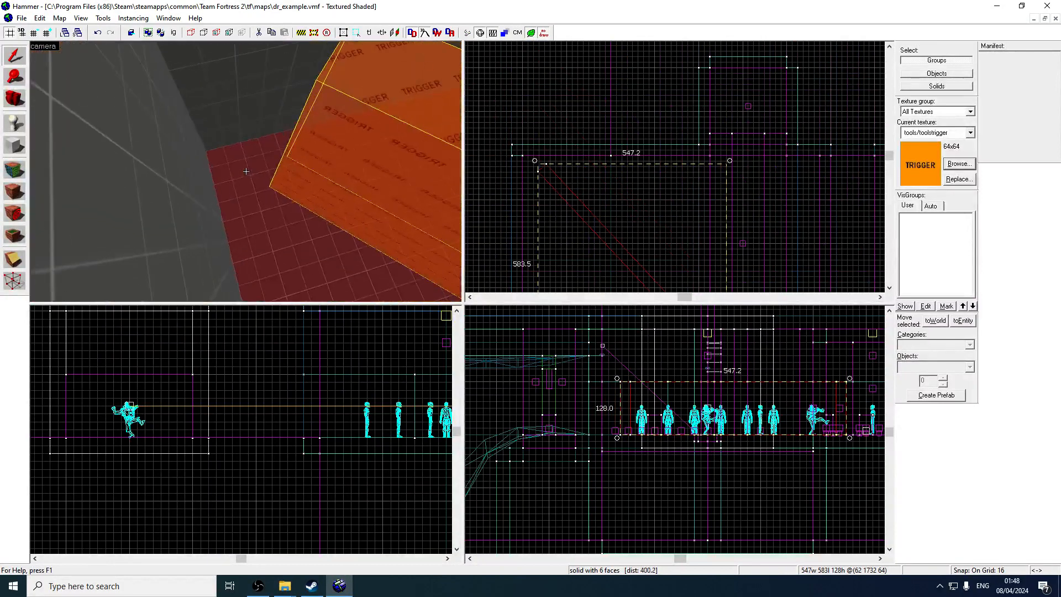
- Try gauging the corner gap with a temporary 64 by 64 block, then shift the rotated trigger to 30 1748 64
left_click(16, 144)
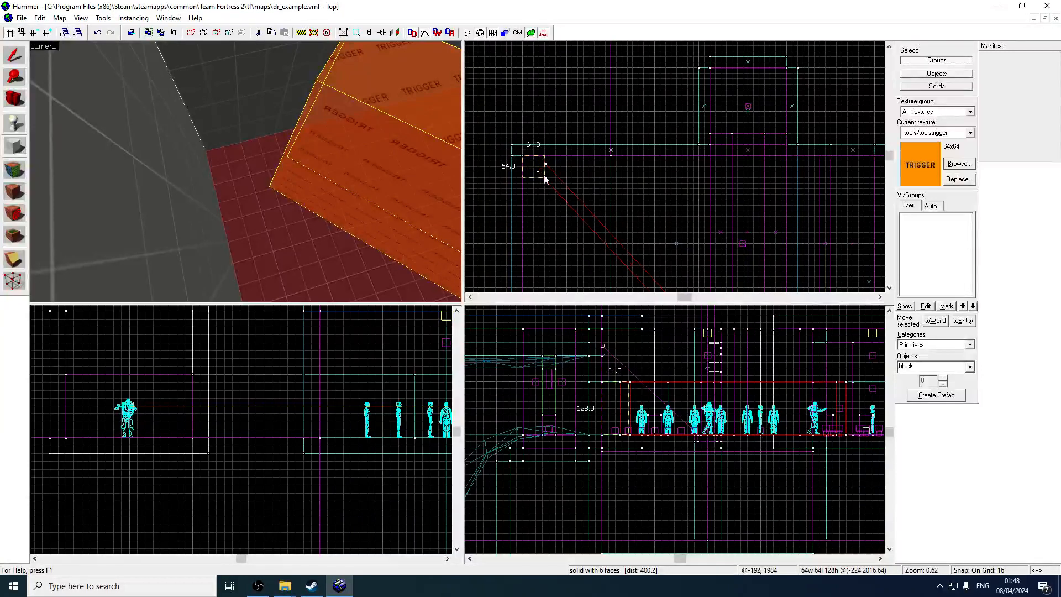
left_click(18, 56)
scroll(665, 197, "up", 3)
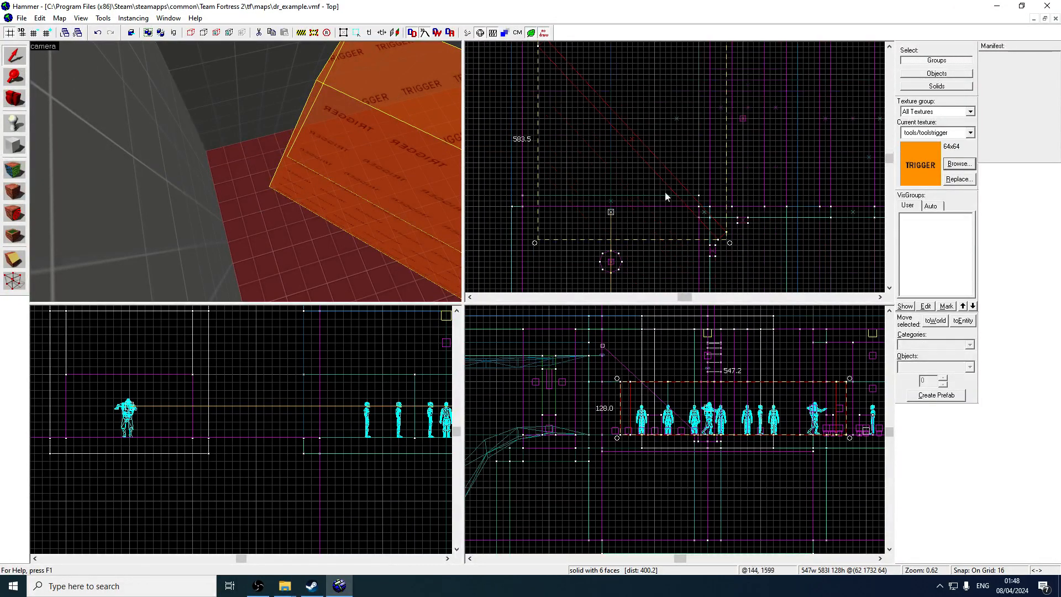
left_click_drag(662, 179, 655, 171)
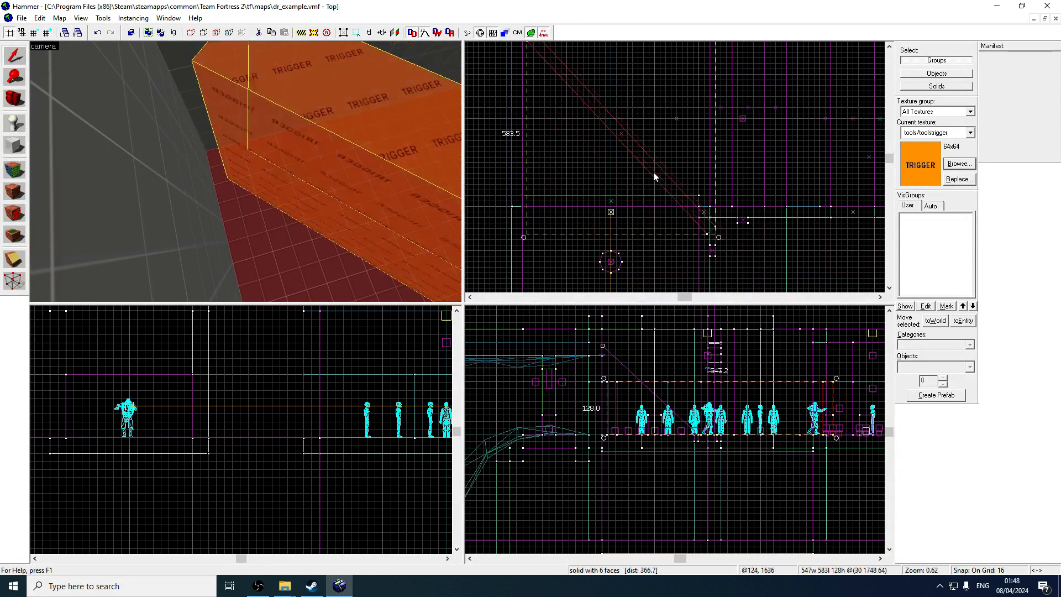
key("z")
key("s")
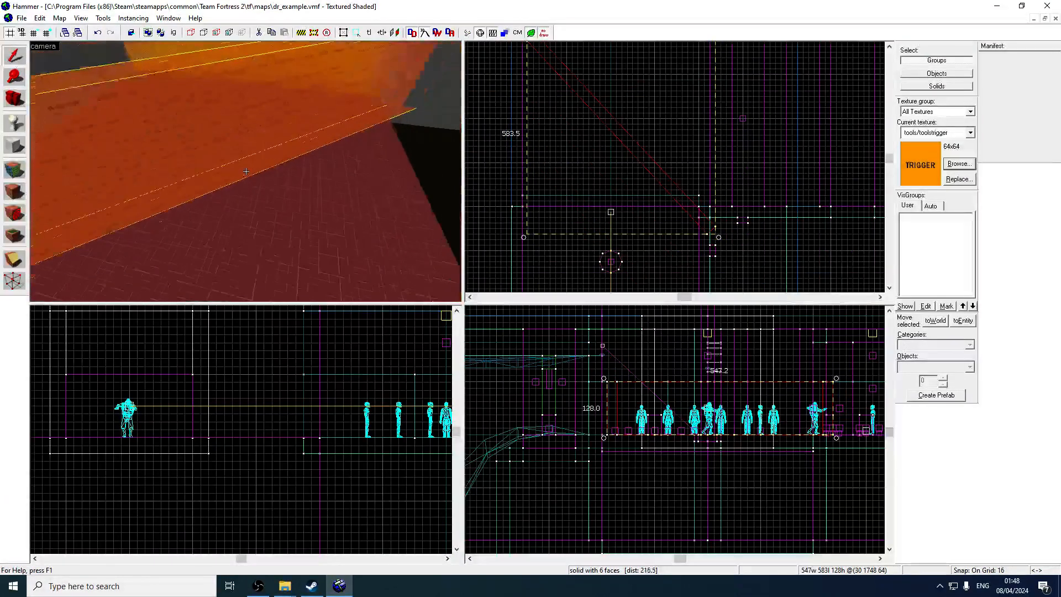
key("z")
- Undo the trigger block's rotation and move it south over motivator_path3 at 0 1520 64
left_click(296, 174)
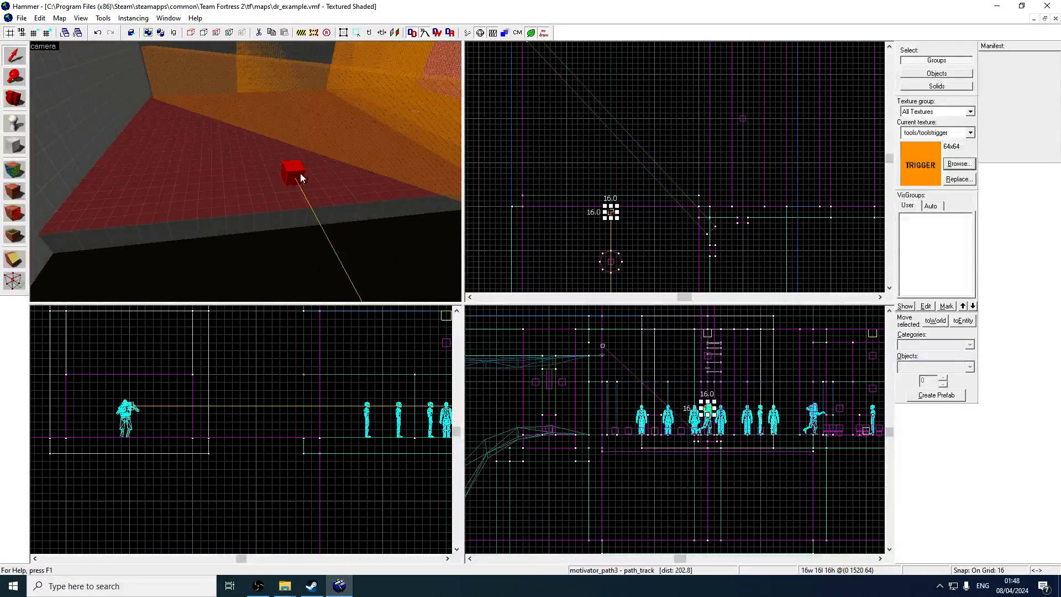
scroll(569, 145, "up", 3)
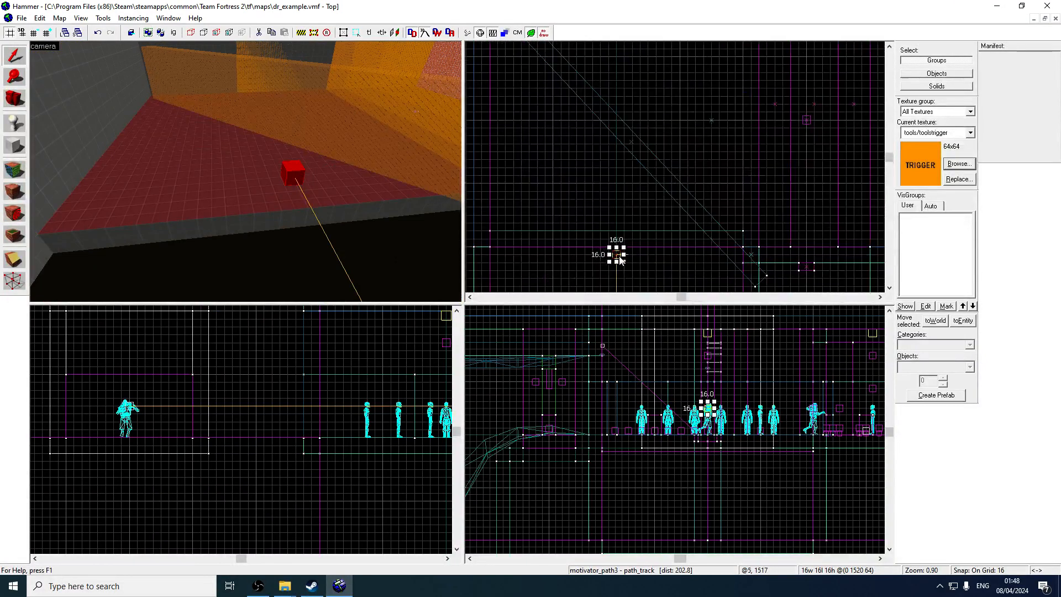
left_click(405, 134)
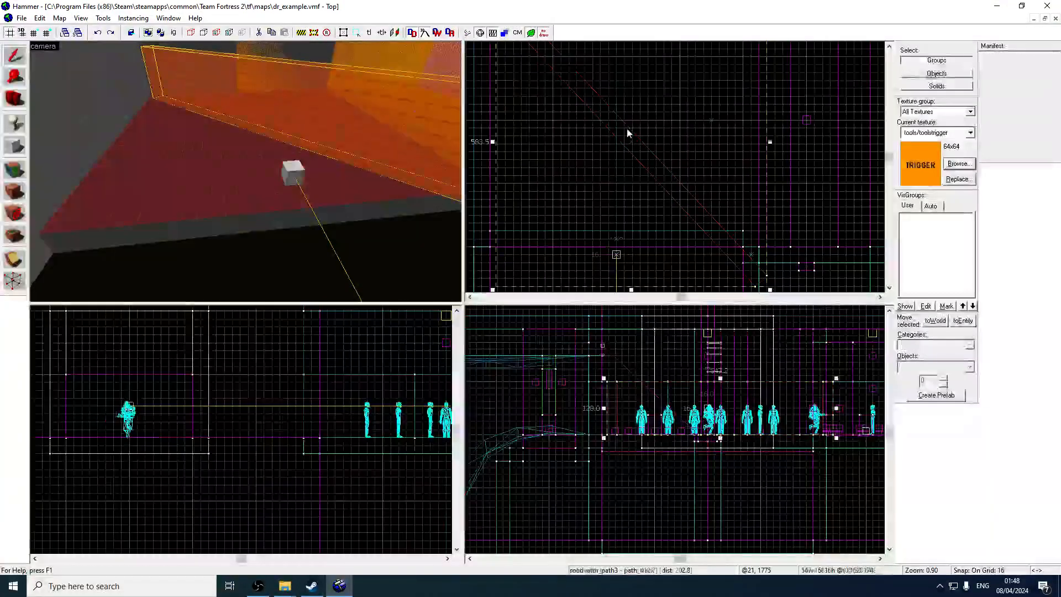
key("ctrl+z")
left_click(629, 133)
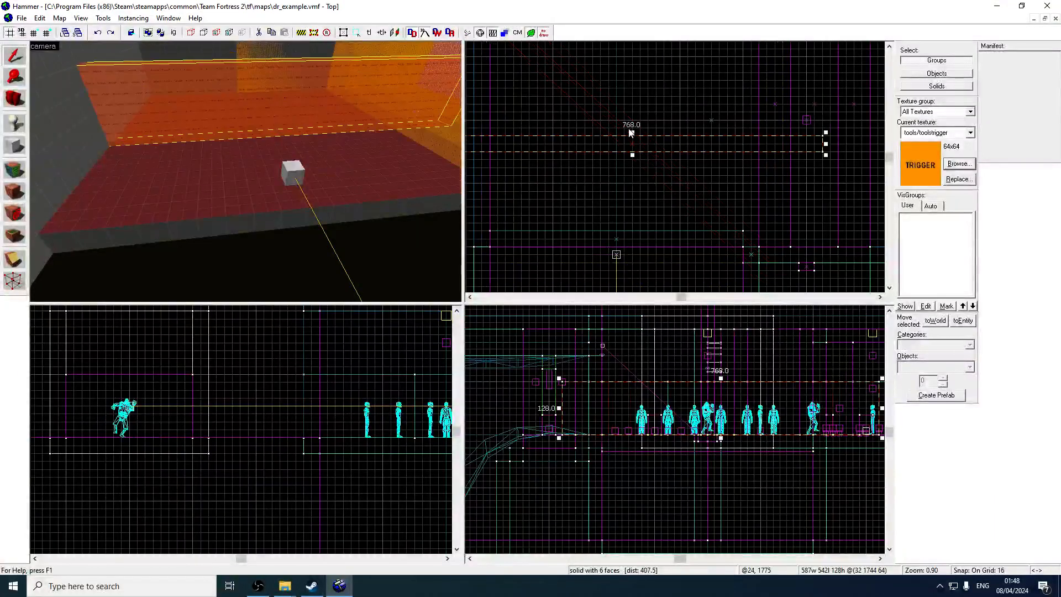
mouse_move(630, 135)
left_mouse_down()
mouse_move(636, 247)
mouse_move(649, 242)
left_mouse_up()
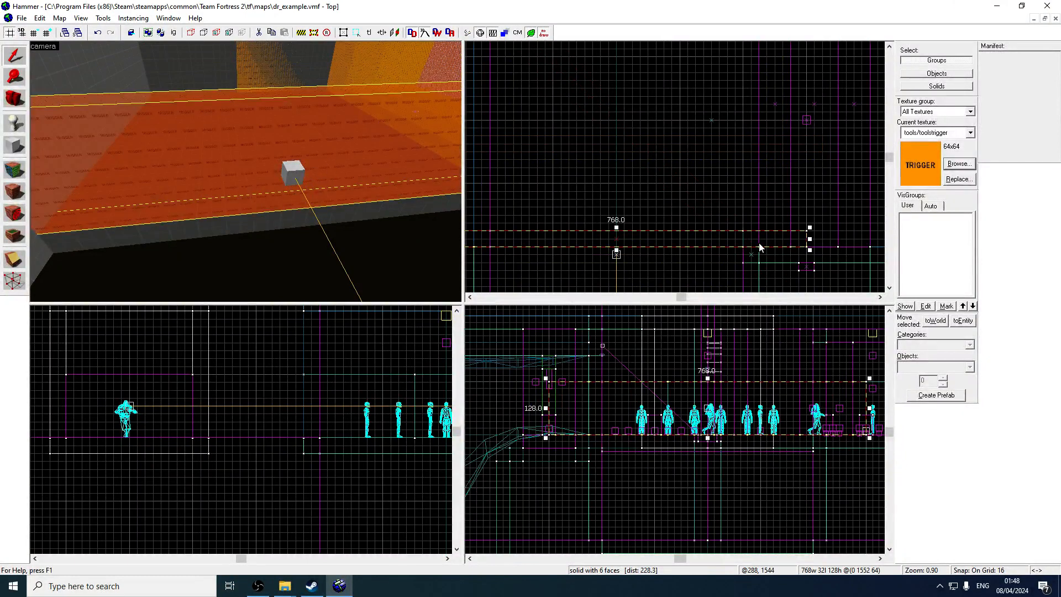
left_click_drag(760, 247, 763, 263)
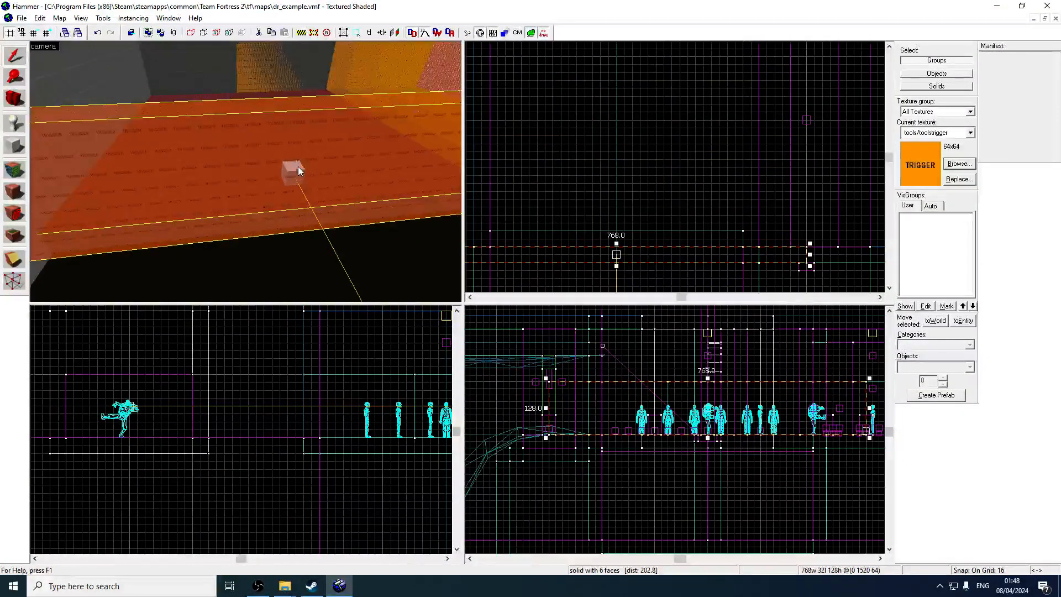
- Duplicate motivator_path3 to the northeast at 64 1728 64 as the route's next path_track
key("z")
key("a")
key("w")
key("z")
left_click(261, 215)
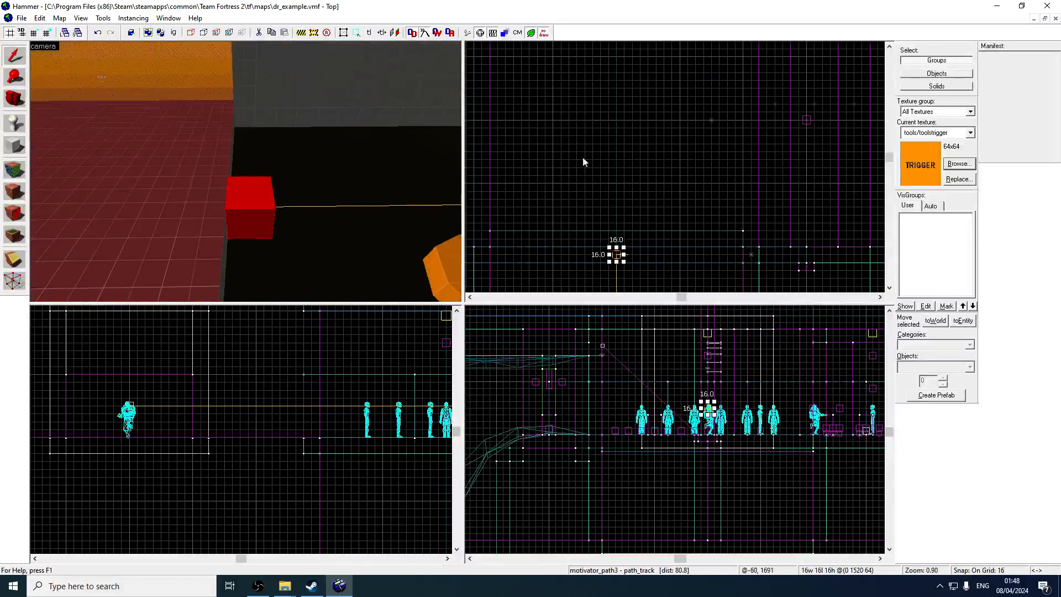
scroll(608, 221, "down", 2)
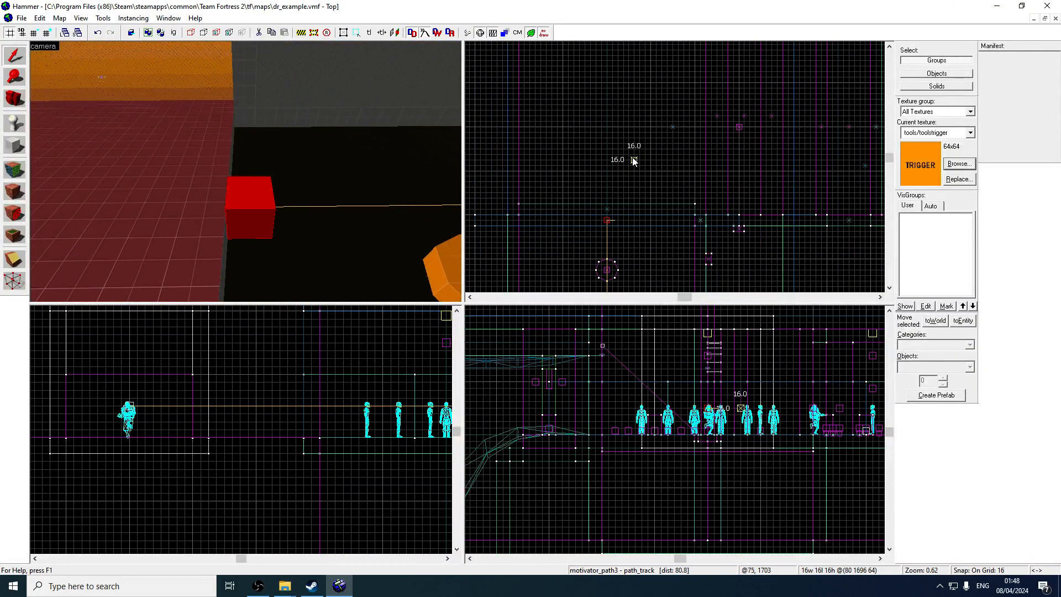
left_click(629, 150)
- Move the trigger block onto the new path_track at 64 1728 64 and rotate it about 45 degrees
key("z")
key("s")
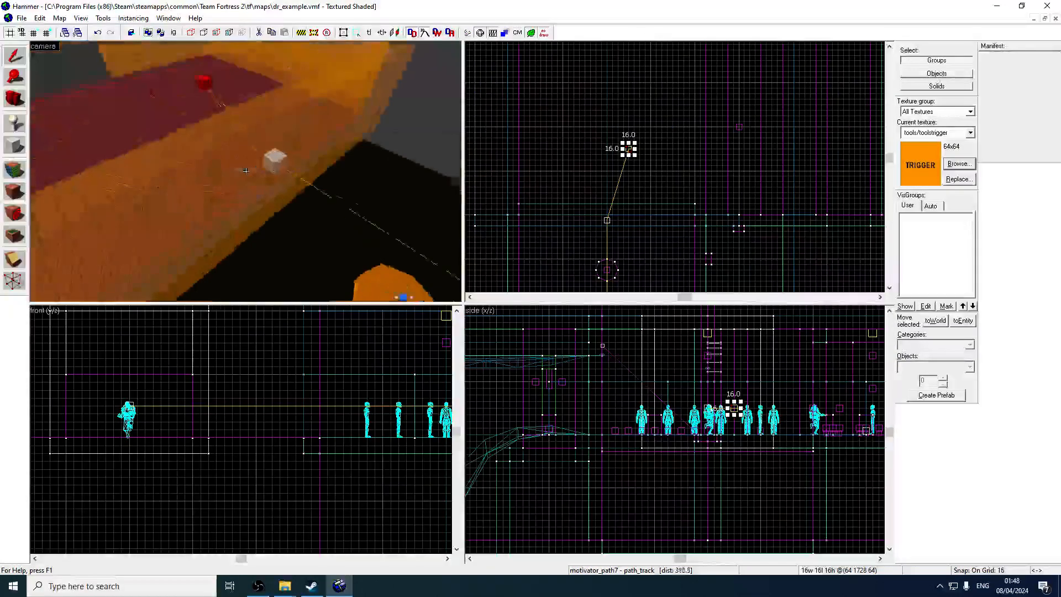
key("z")
left_click(251, 148)
left_click_drag(630, 225, 663, 148)
left_click_drag(764, 160, 704, 238)
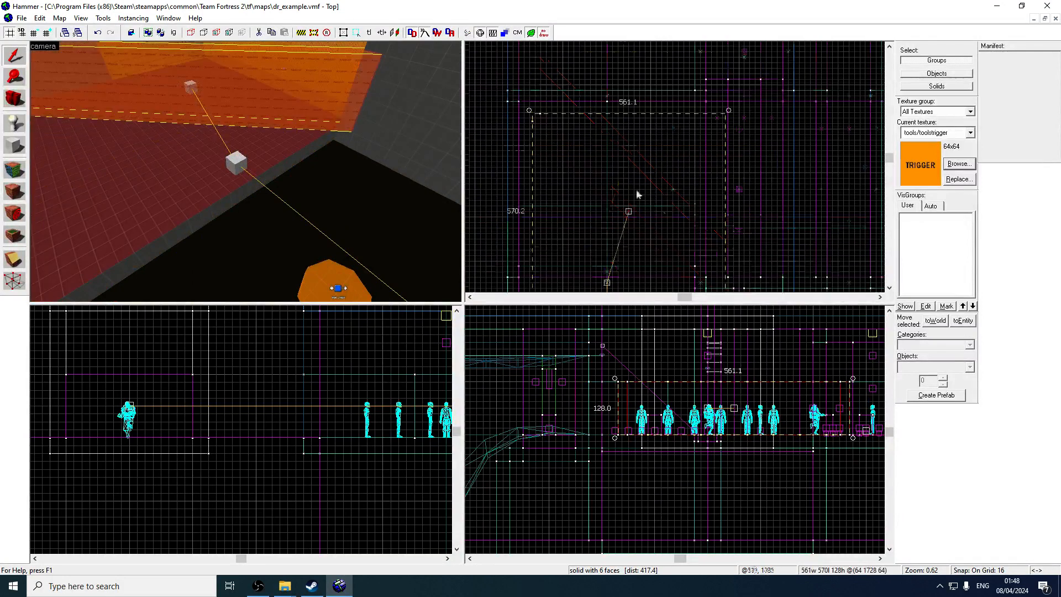
- Inspect the gap at the rotated trigger's northwest corner using an uncommitted 64 by 64 by 128 block outline at -224 2016 64
key("z")
key("w")
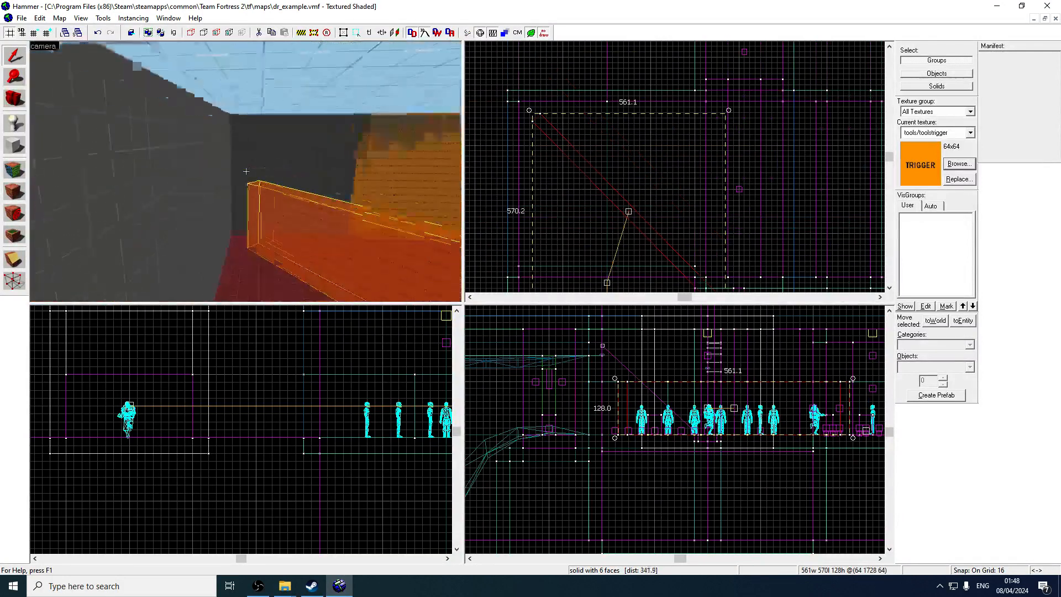
key("a")
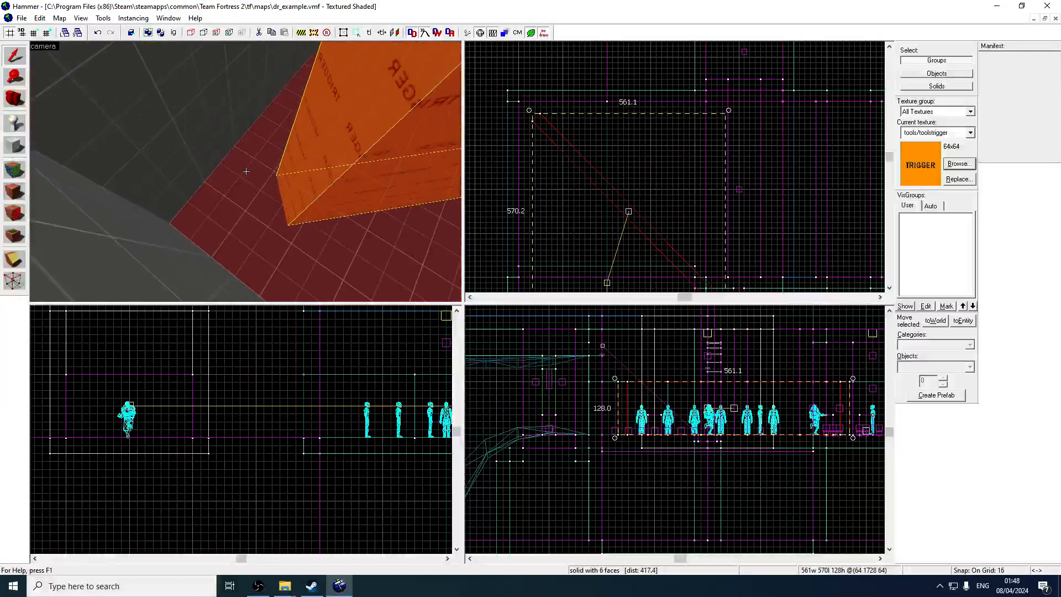
left_click(21, 149)
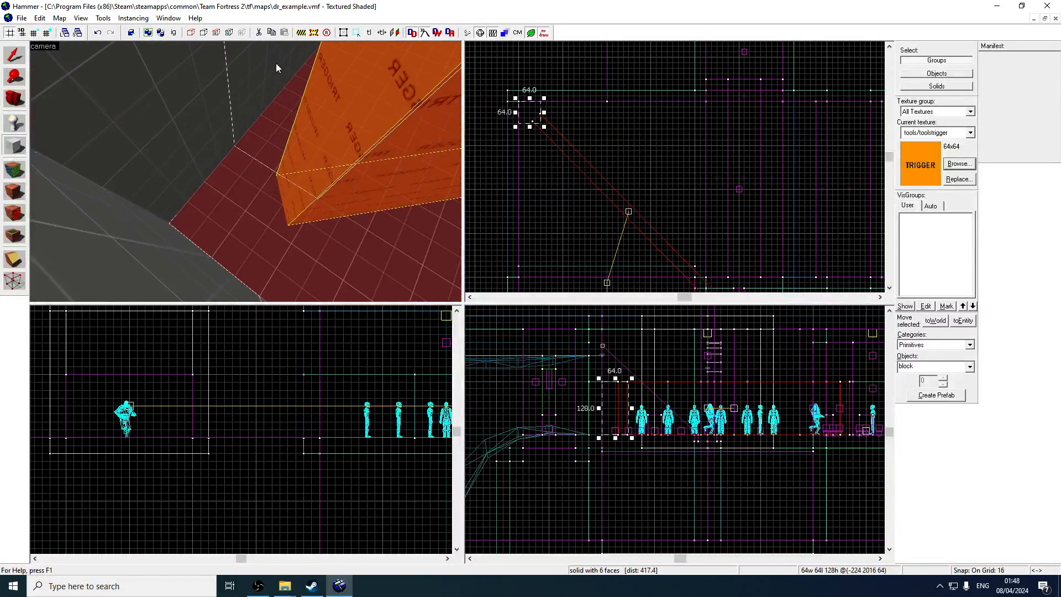
key("z")
key("w")
key("s")
key("z")
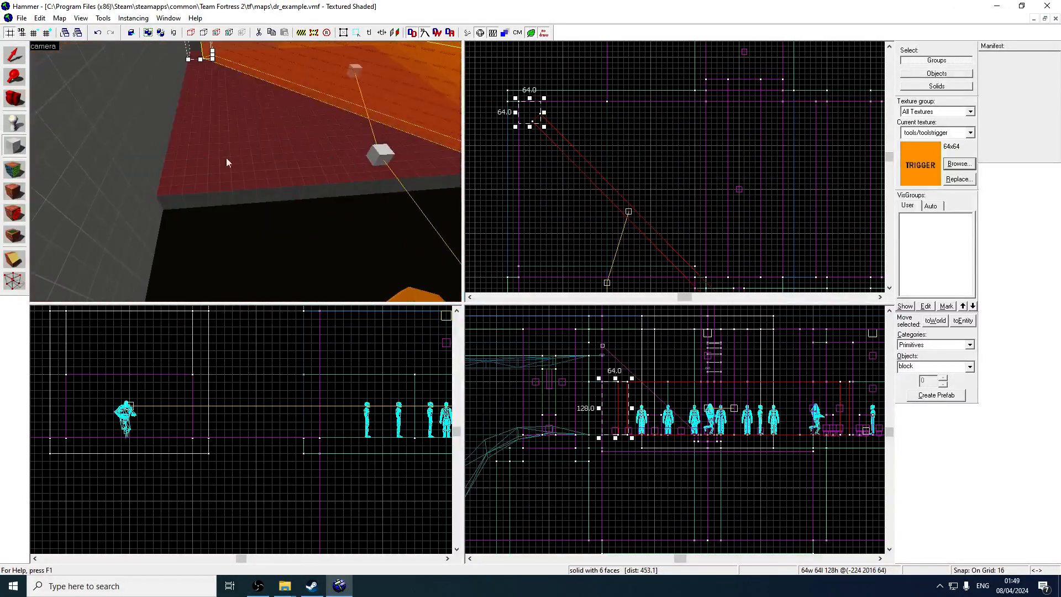
left_click(19, 60)
- Examine in 3D and from above how the route from motivator_path3 to the new path_track meets the rotated trigger block
middle_click_drag(647, 104, 542, 104)
scroll(633, 100, "down", 1)
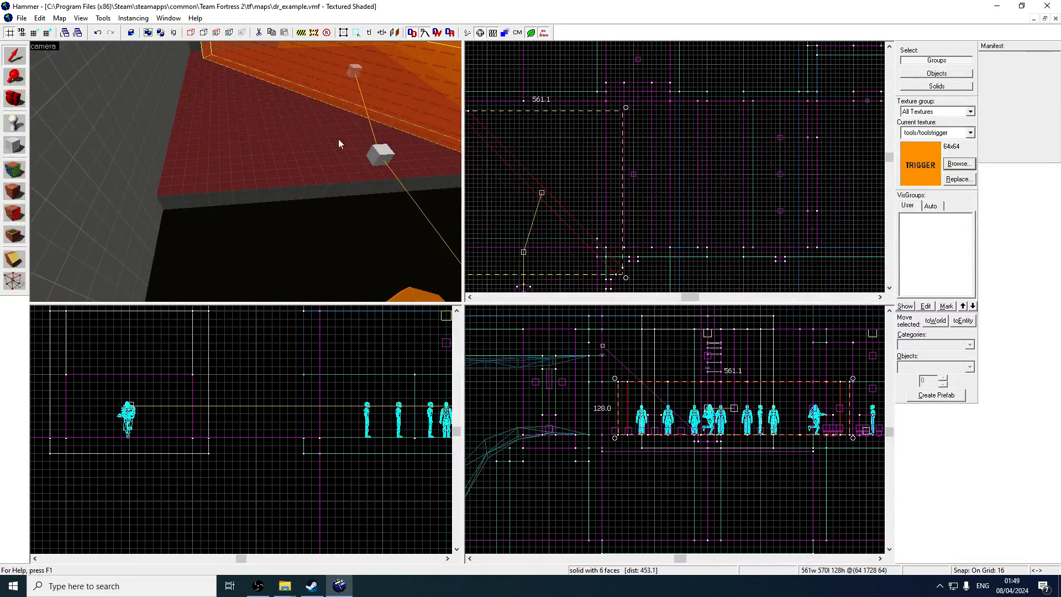
left_click(357, 66)
key("z")
key("d")
key("z")
key("w")
key("d")
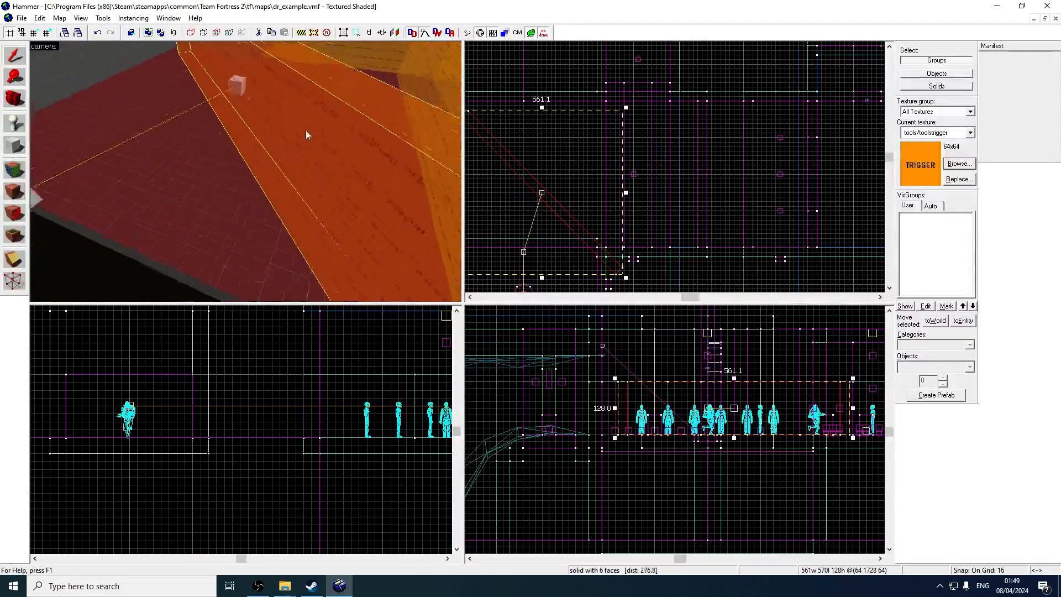
left_click(132, 46)
scroll(529, 242, "up", 2)
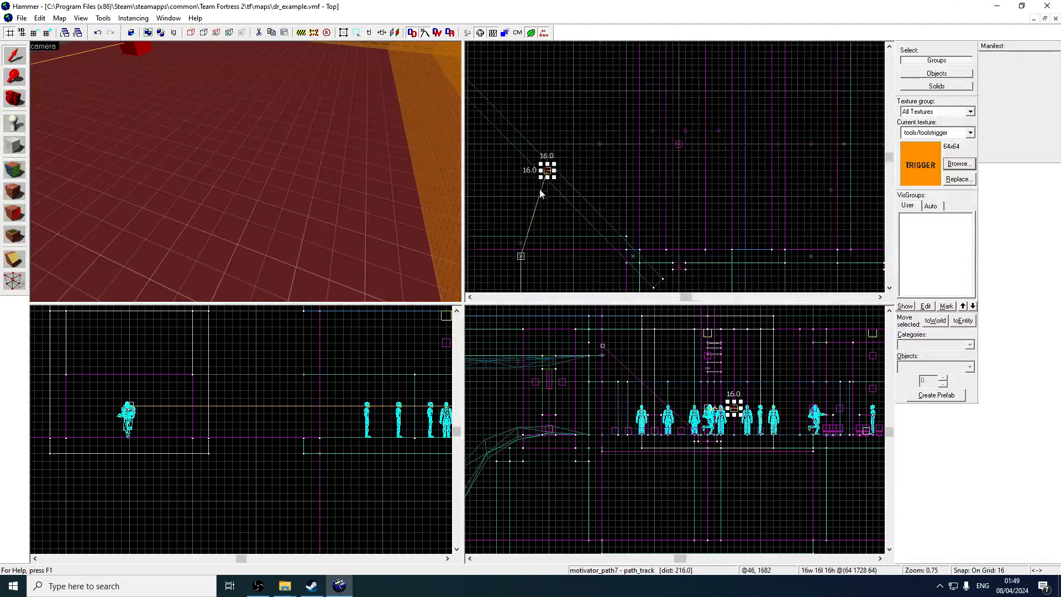
- Rotate the trigger block to a shallower angle, spanning about 675 by 422 units, and inspect its ends in 3D
key("s")
key("a")
left_click(271, 109)
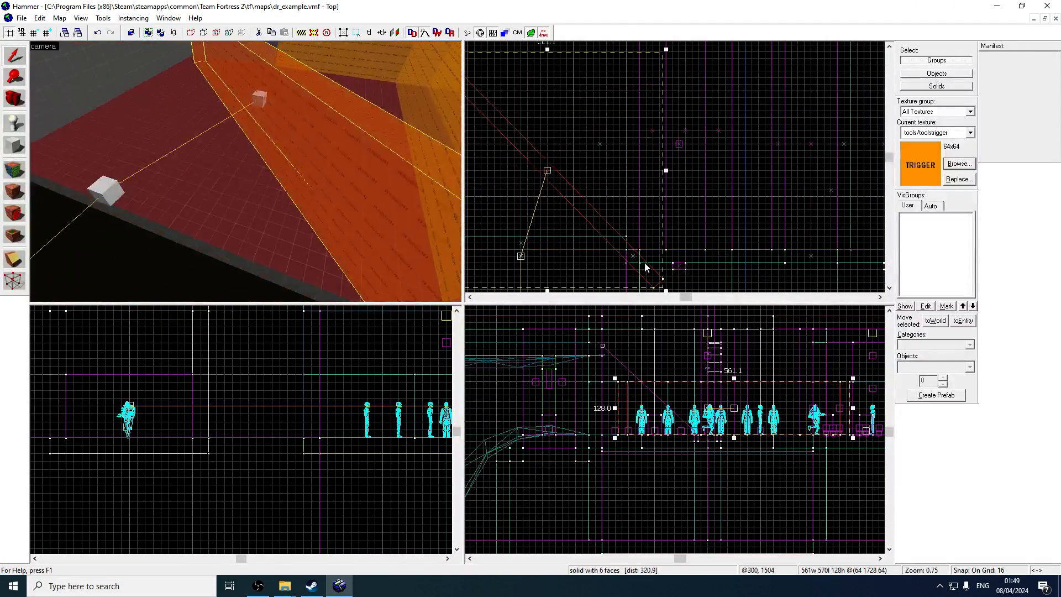
scroll(646, 267, "down", 1)
mouse_move(661, 271)
left_mouse_down()
mouse_move(691, 246)
mouse_move(622, 224)
mouse_move(636, 200)
left_mouse_up()
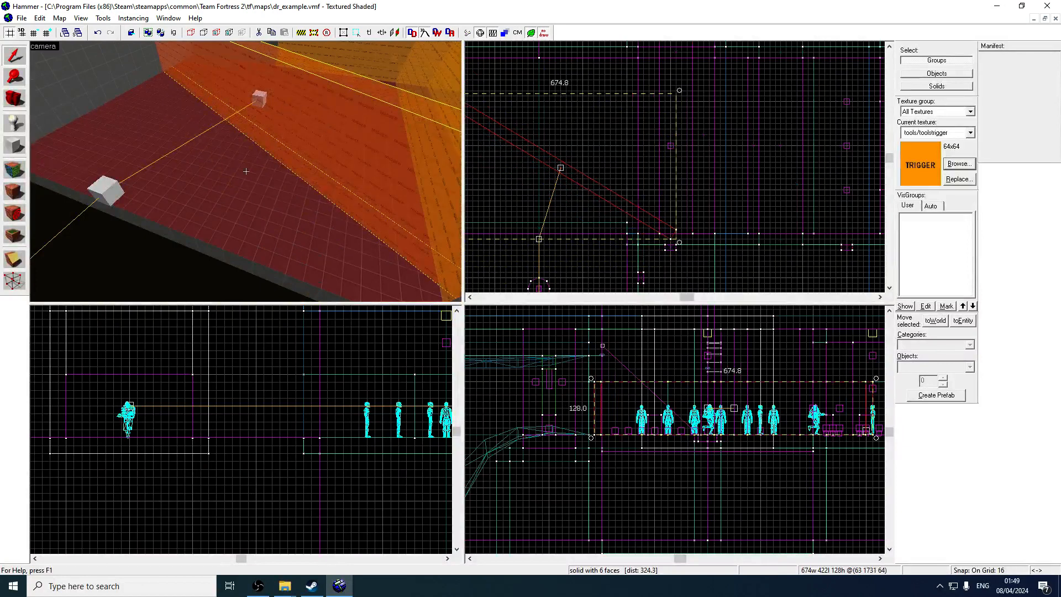
key("w")
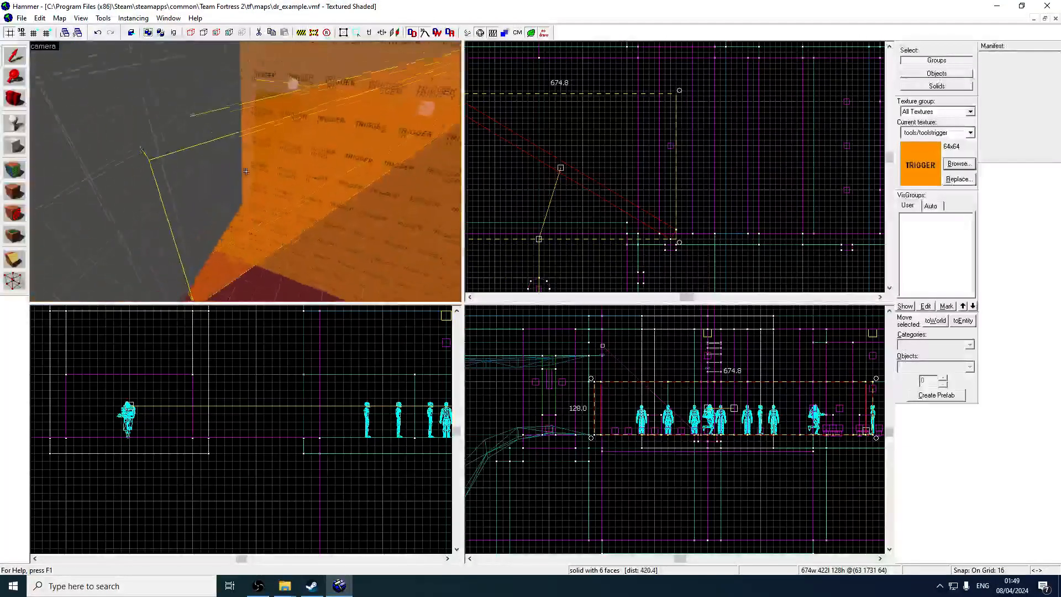
key("w")
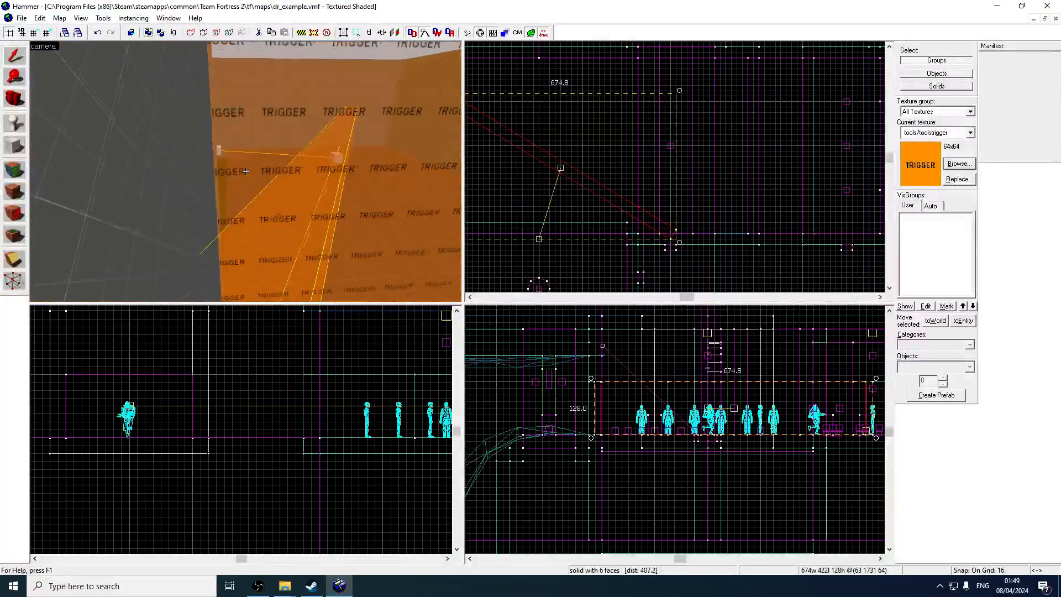
- Try a slightly different rotation of the trigger block and undo it
key("w")
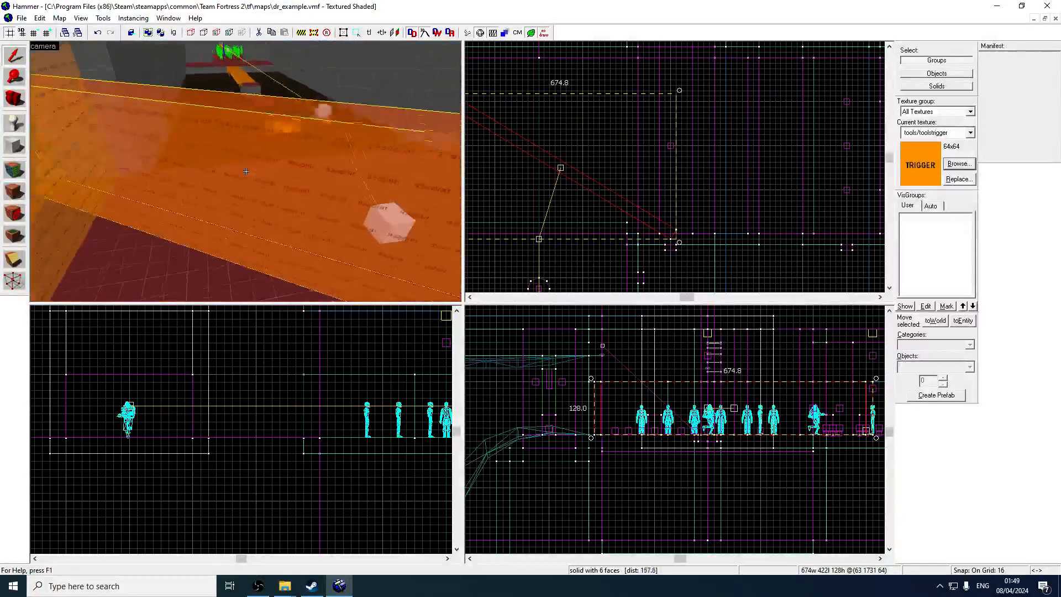
key("z")
left_click_drag(680, 243, 688, 226)
key("ctrl+z")
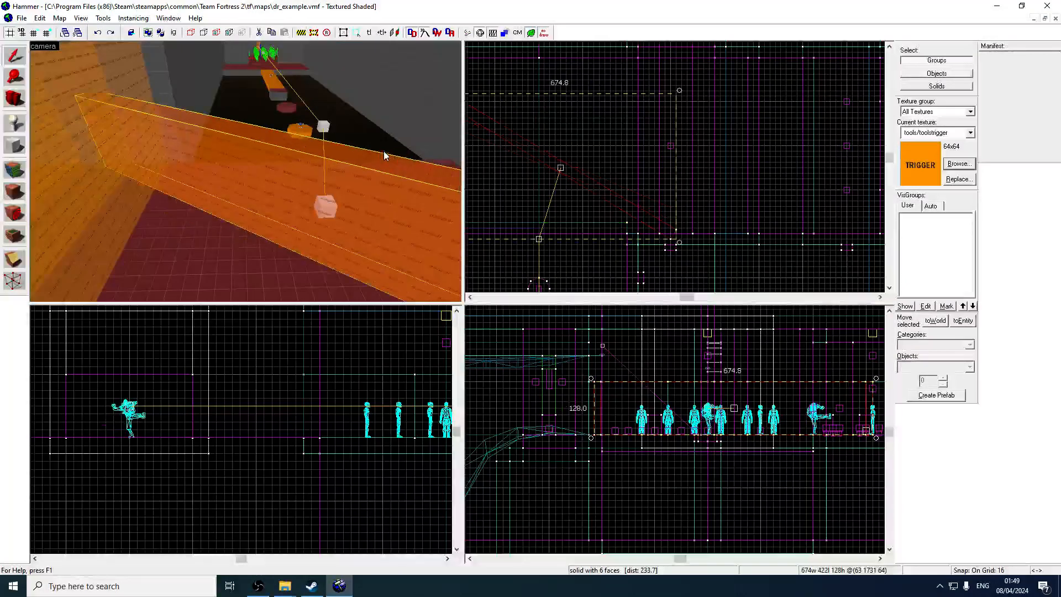
- Move motivator_path7 to 48 1696 64, just short of the rotated trigger block
key("w")
key("z")
left_click(125, 267)
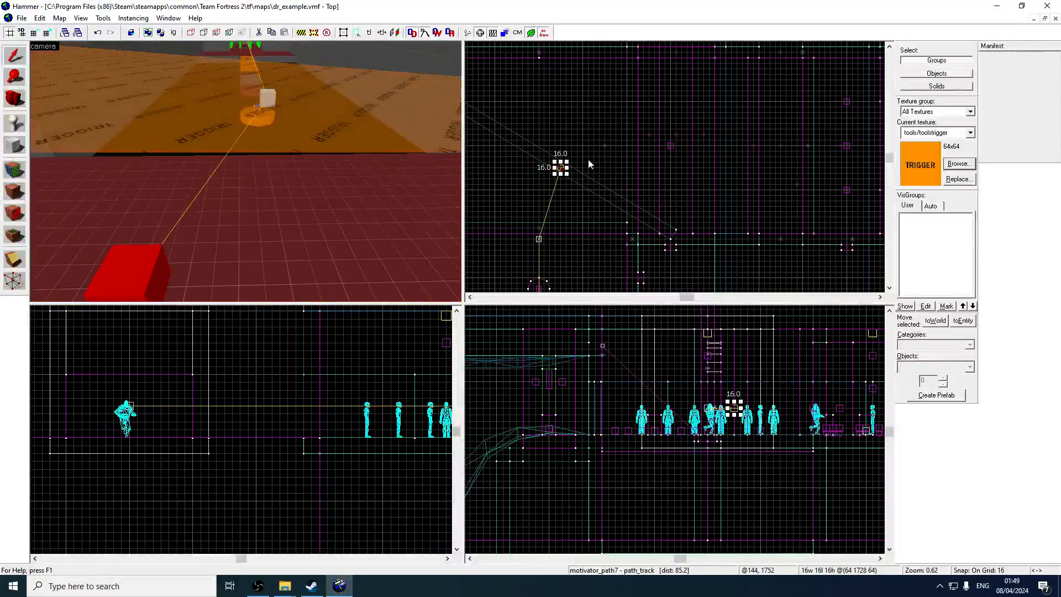
left_click_drag(564, 174, 557, 181)
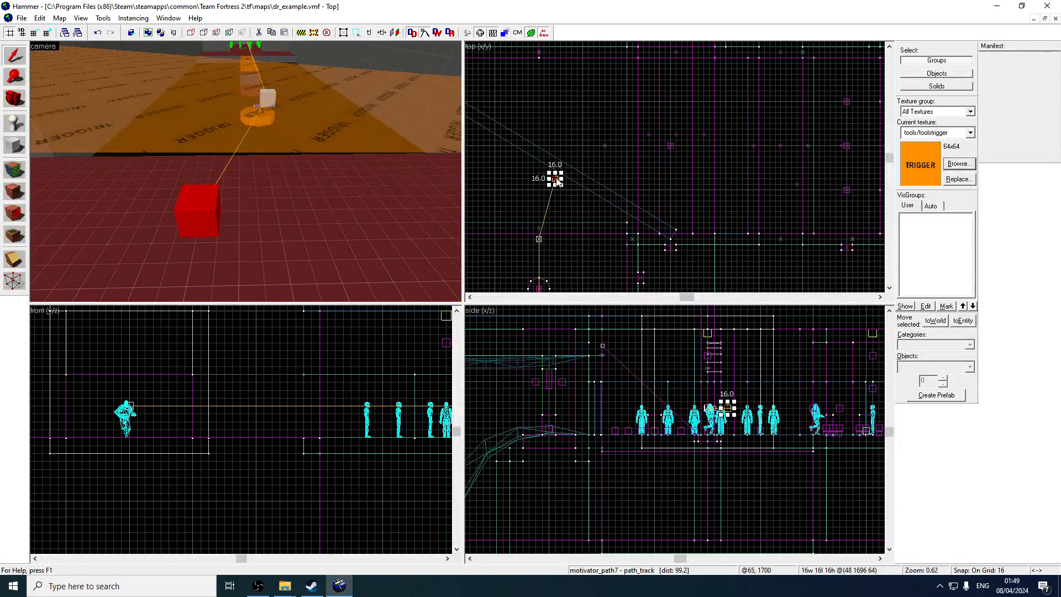
- Move the trigger block onto motivator_path7 and rotate it slightly to span about 684 by 406 units
scroll(555, 183, "up", 1)
left_click(537, 158)
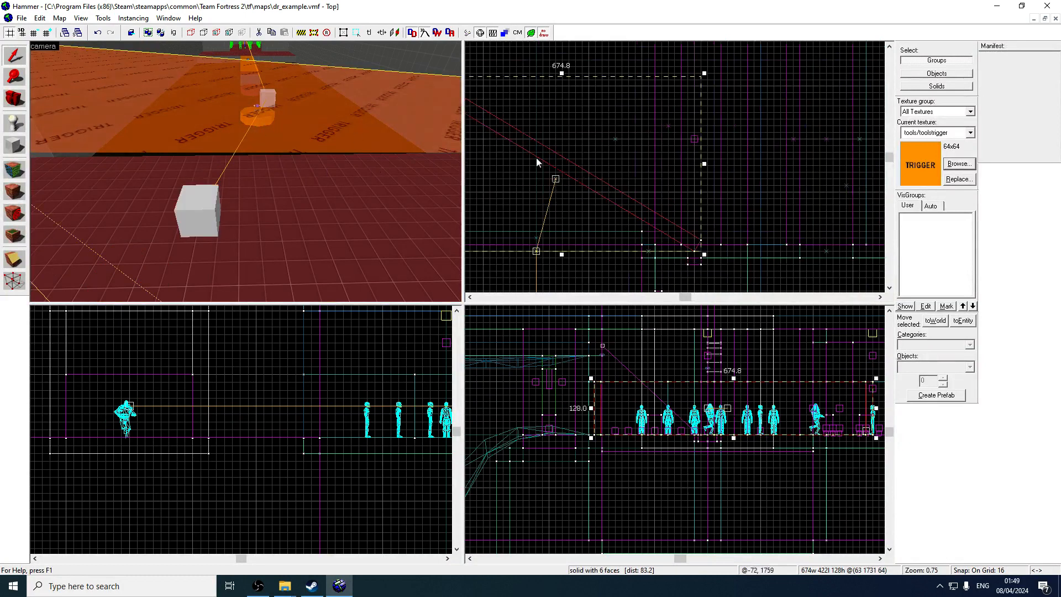
left_click_drag(632, 214, 625, 227)
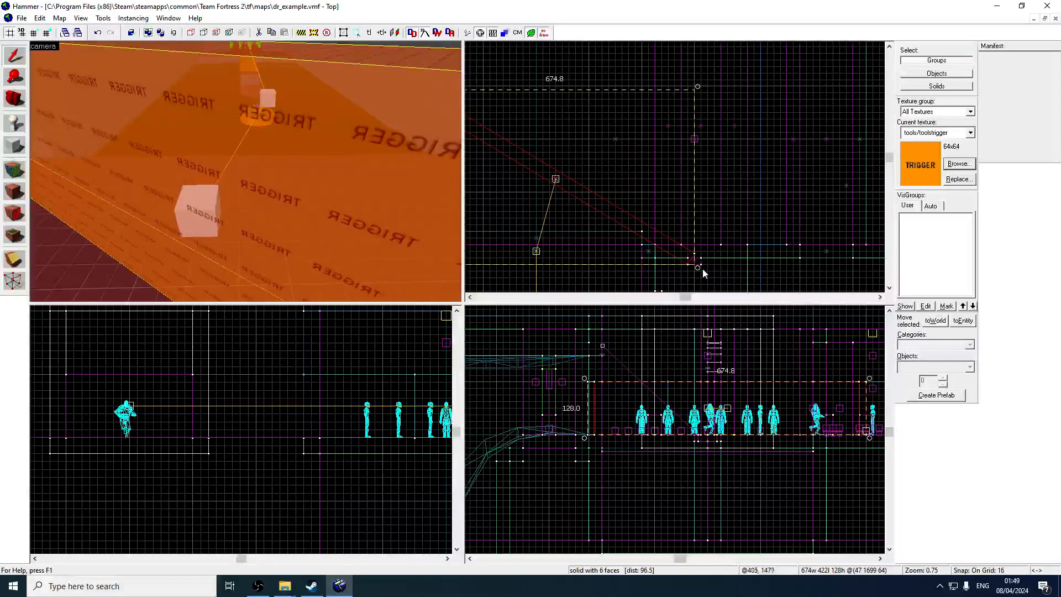
mouse_move(702, 267)
left_mouse_down()
mouse_move(706, 243)
mouse_move(692, 267)
mouse_move(698, 282)
left_mouse_up()
scroll(706, 244, "down", 2)
scroll(673, 239, "up", 1)
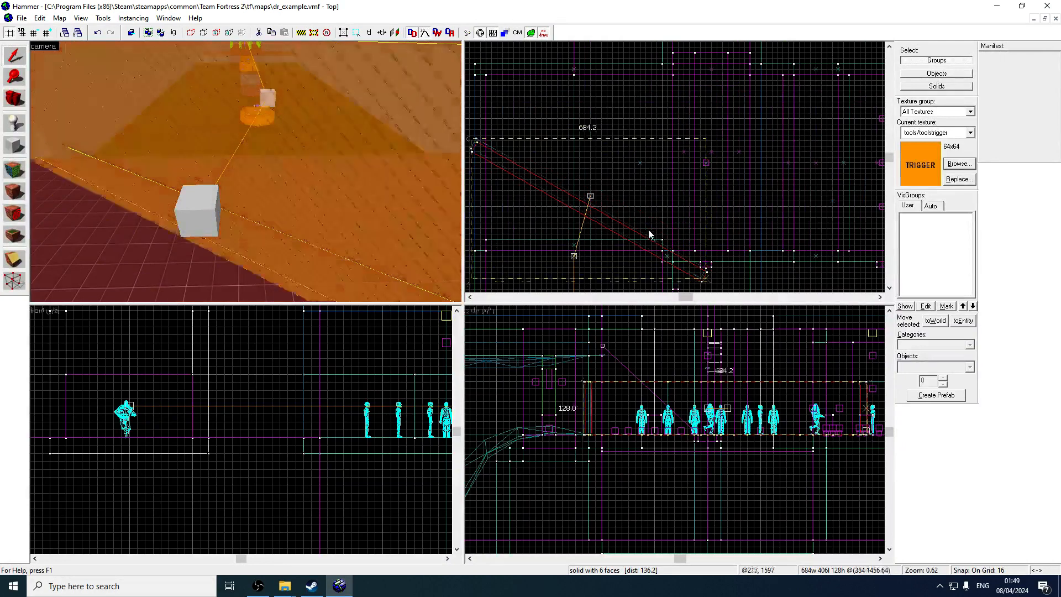
- Delete the rotated trigger block that crosses motivator_path7
key("w")
left_click(246, 171)
key("z")
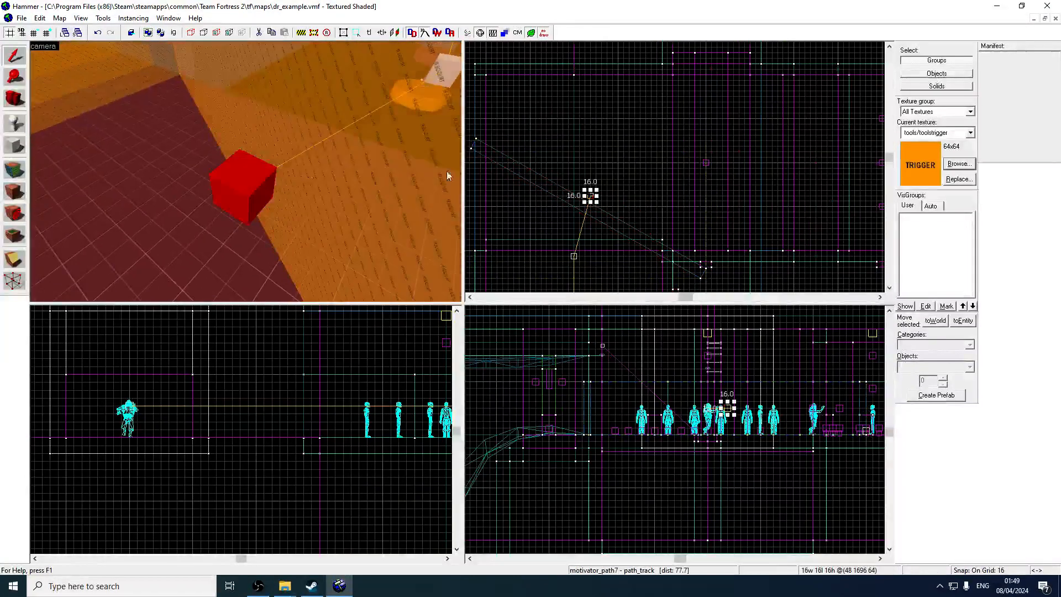
scroll(552, 172, "up", 1)
scroll(575, 168, "down", 2)
left_click(343, 187)
key("Delete")
- Move motivator_path7 to 32 1760 64 and clone it as a new path_track at 272 1792 64
left_click(251, 192)
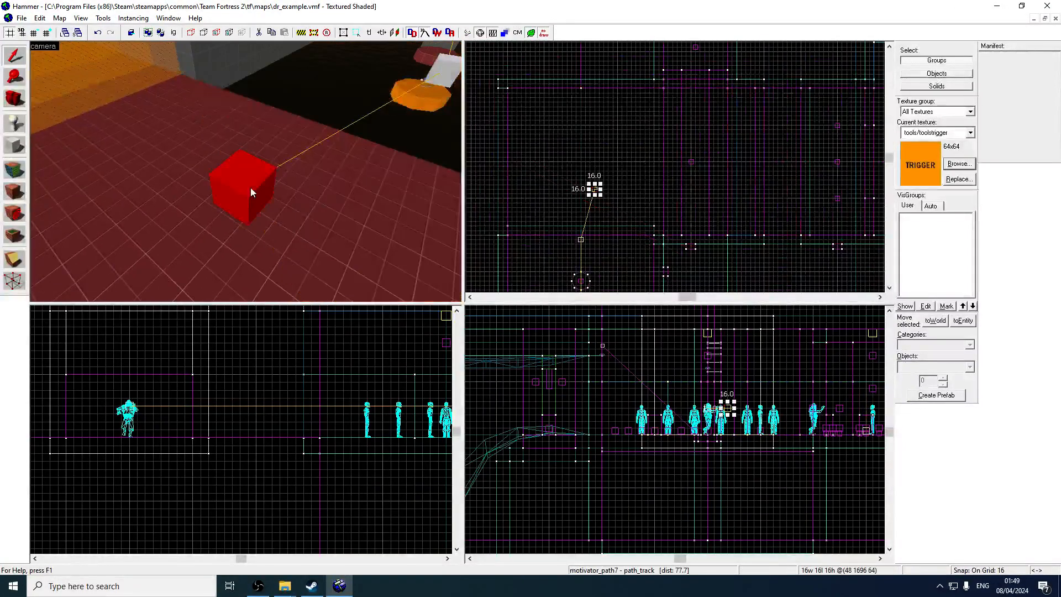
scroll(591, 191, "up", 3)
left_click_drag(588, 188, 580, 166)
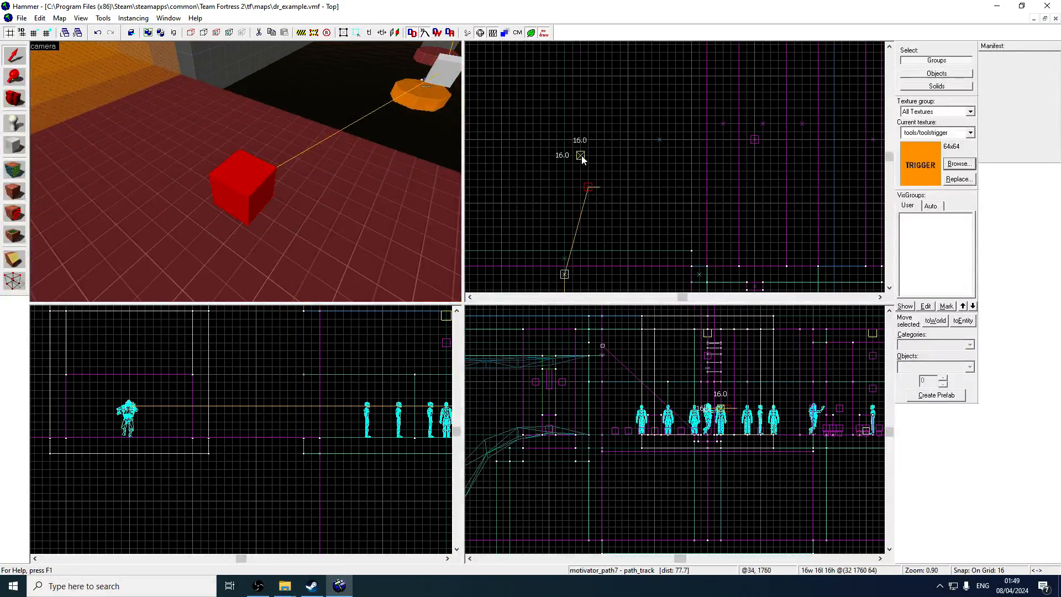
scroll(592, 184, "down", 3)
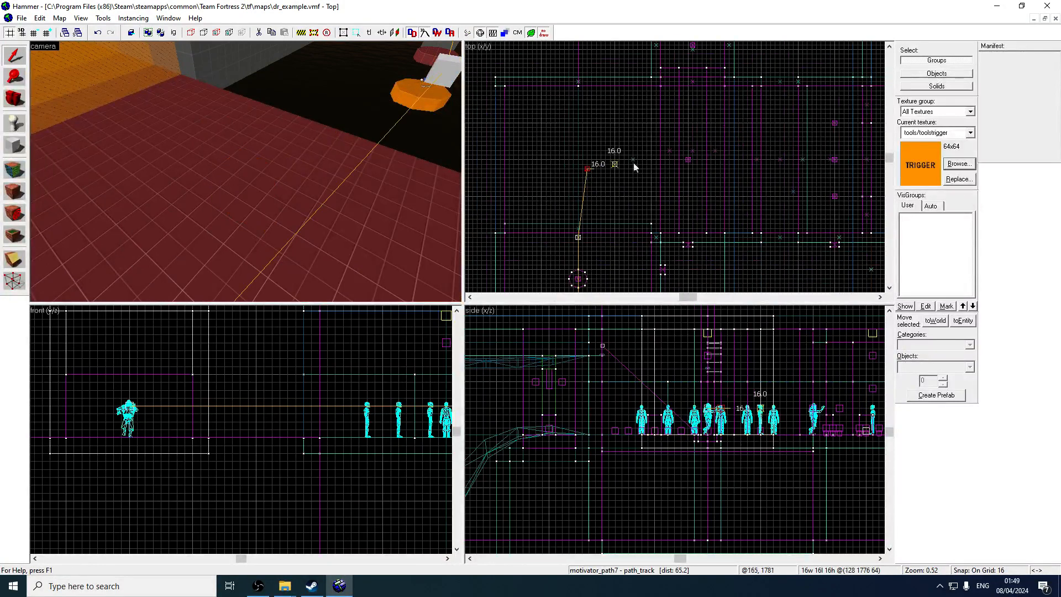
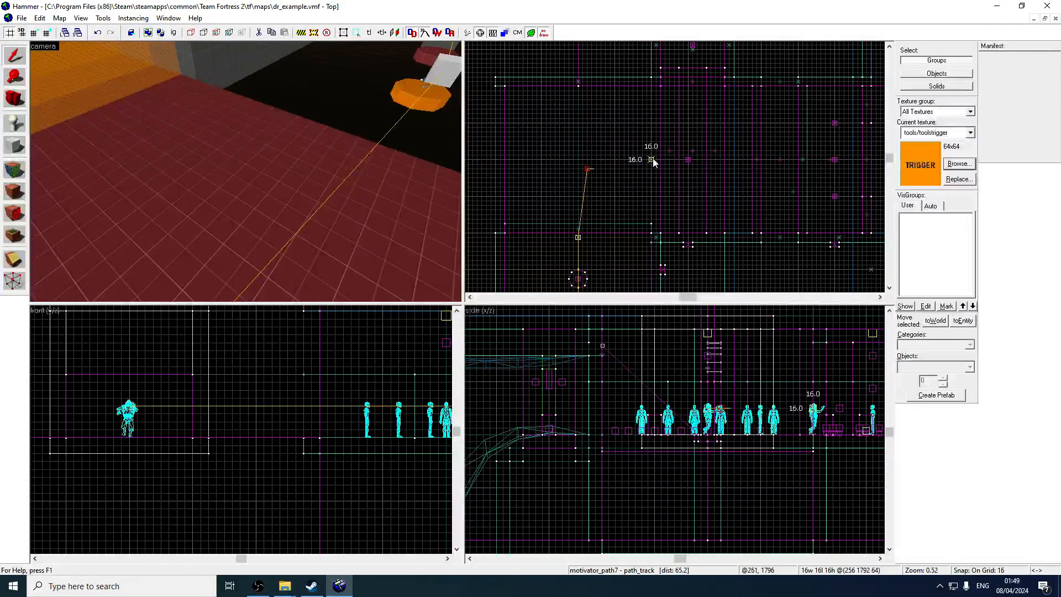
key("s")
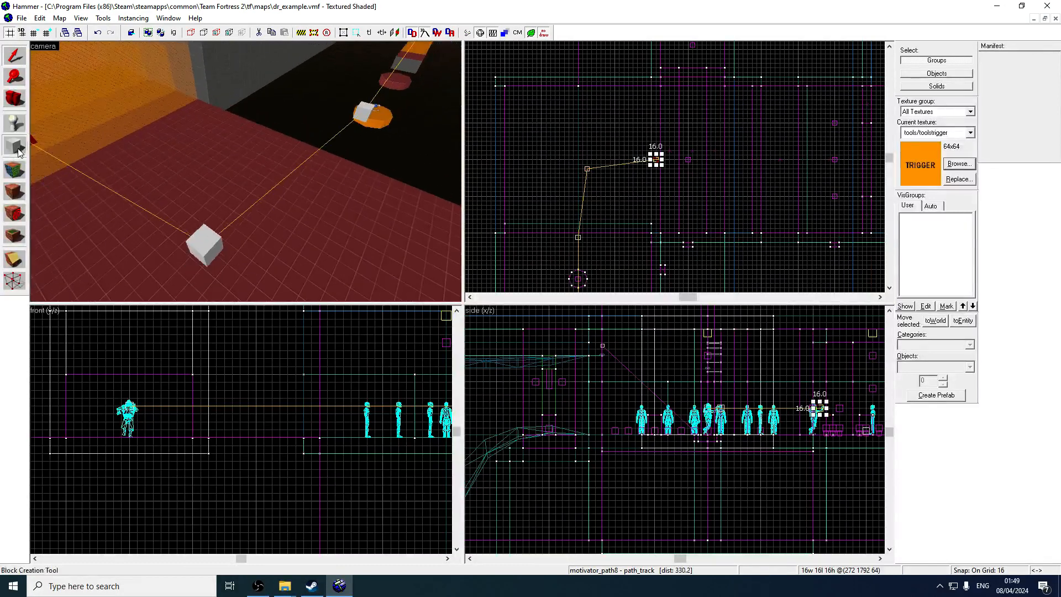
- Create a 128-unit-high trigger block across the end room and rotate it diagonally to span about 423 by 675 units
left_click(14, 146)
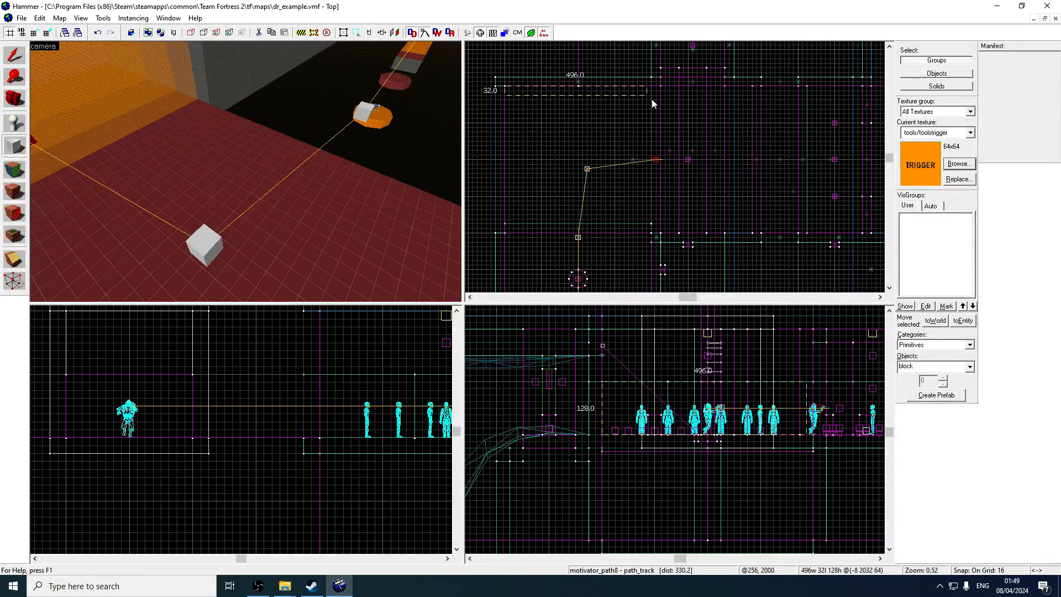
left_click_drag(653, 99, 653, 206)
key("Return")
left_click(24, 64)
left_click(658, 171)
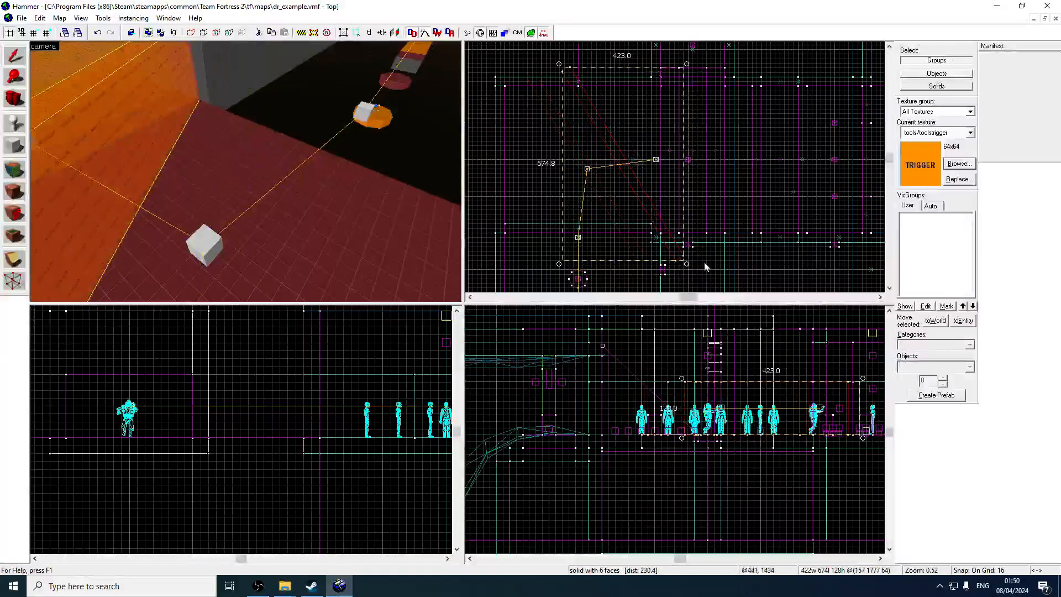
left_click_drag(687, 269, 638, 222)
- Undo the new trigger block and the path_track cloned from motivator_path7
key("ctrl+z")
key("ctrl+z")
key("ctrl+z")
key("ctrl+z")
key("ctrl+z")
key("ctrl+z")
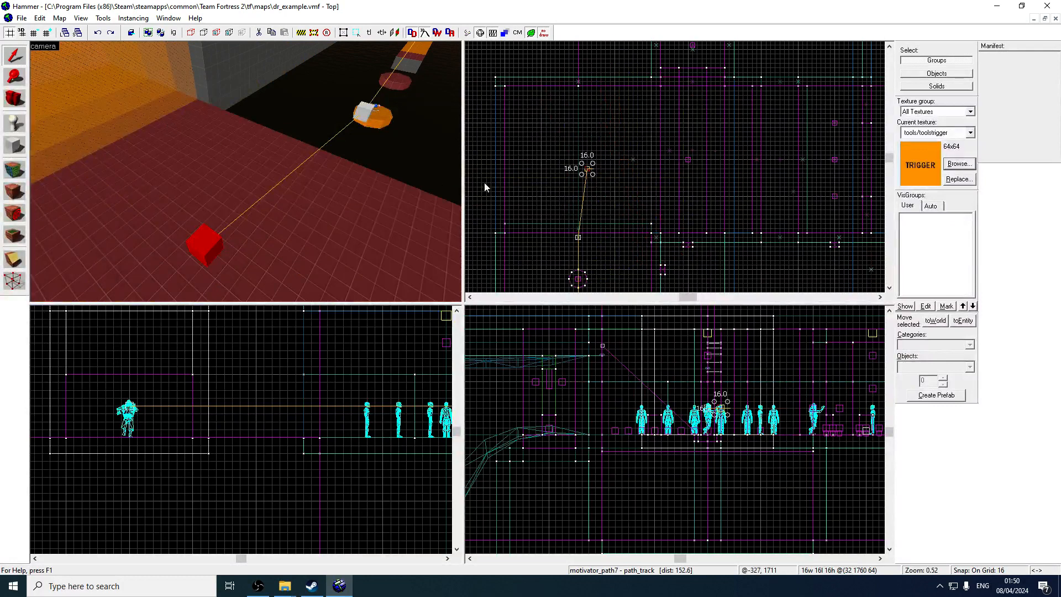
- Extend the route from motivator_path7 with chained path_track clones at 80 1712 64, 176 1792 64 and 272 1792 64, deleting the wrongly linked one
mouse_move(594, 170)
left_mouse_down("shift")
mouse_move(594, 200)
mouse_move(618, 160)
mouse_move(609, 160)
mouse_move(669, 154)
left_mouse_up("shift")
scroll(596, 187, "up", 1)
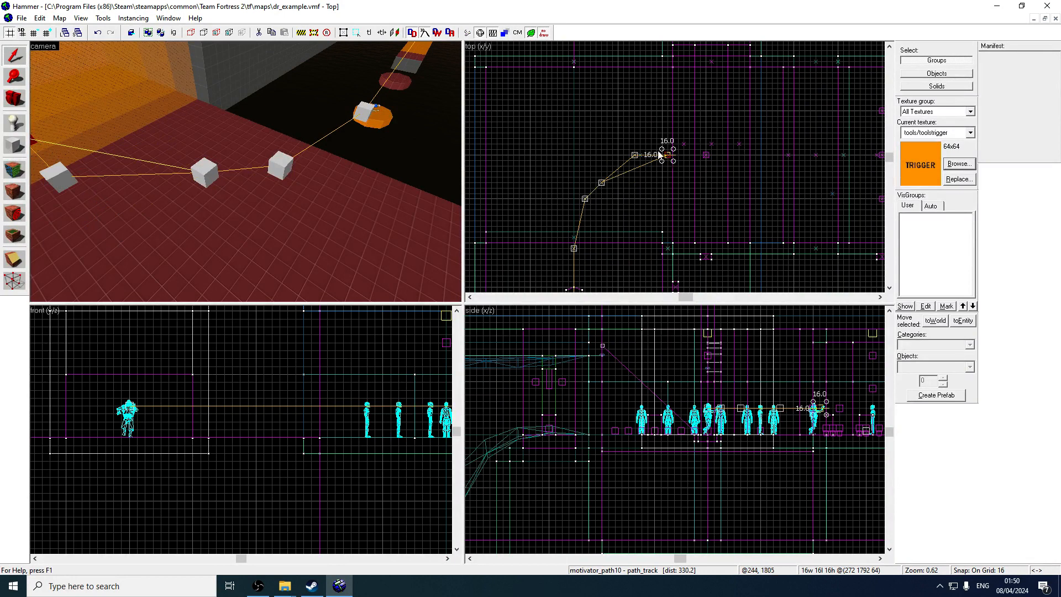
key("Delete")
left_click(57, 174)
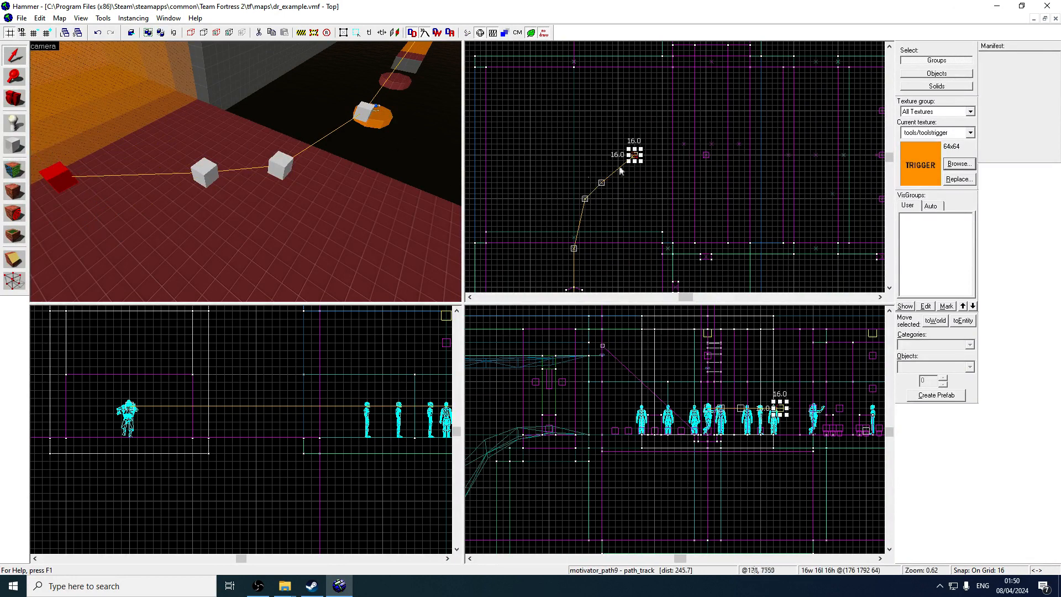
left_click_drag(637, 161, 670, 156)
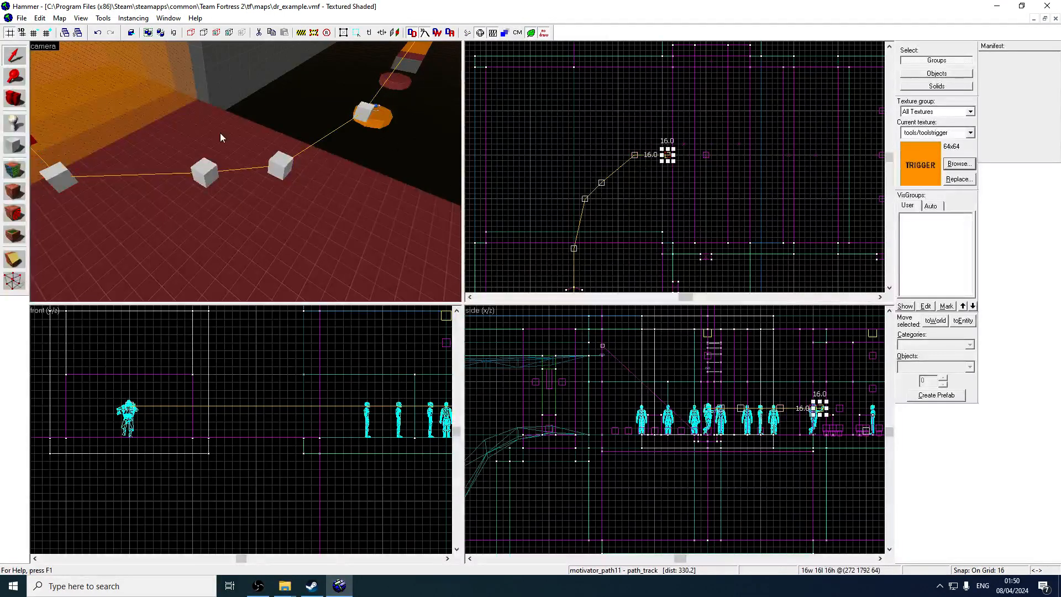
- Reposition motivator_path8 and motivator_path9 to smooth the curve between motivator_path7 and the end path_track at 272 1792 64
key("z")
key("s")
key("z")
left_click(270, 187)
scroll(594, 177, "up", 2)
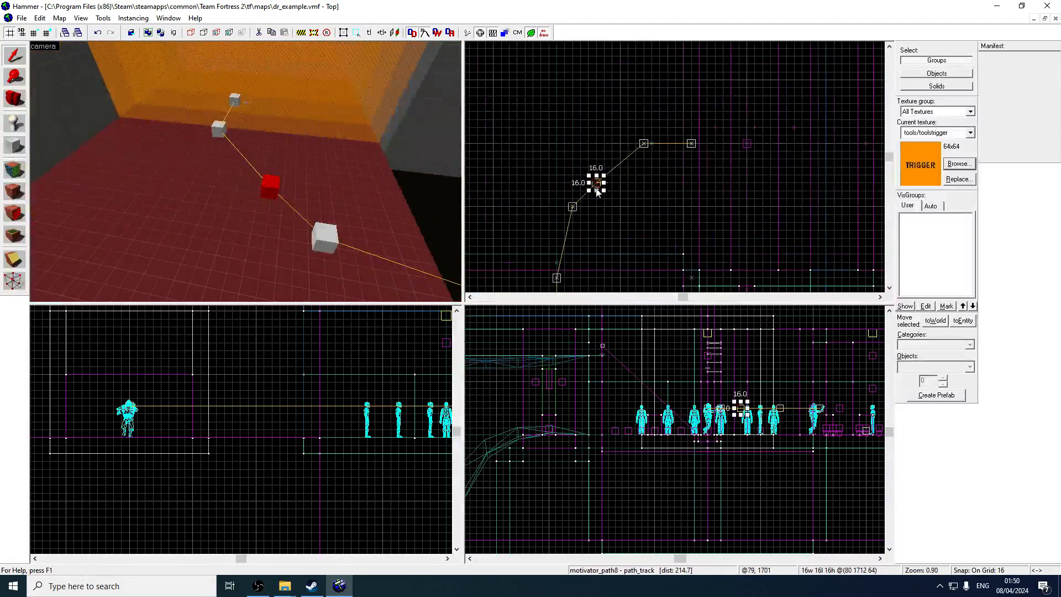
left_click(340, 236)
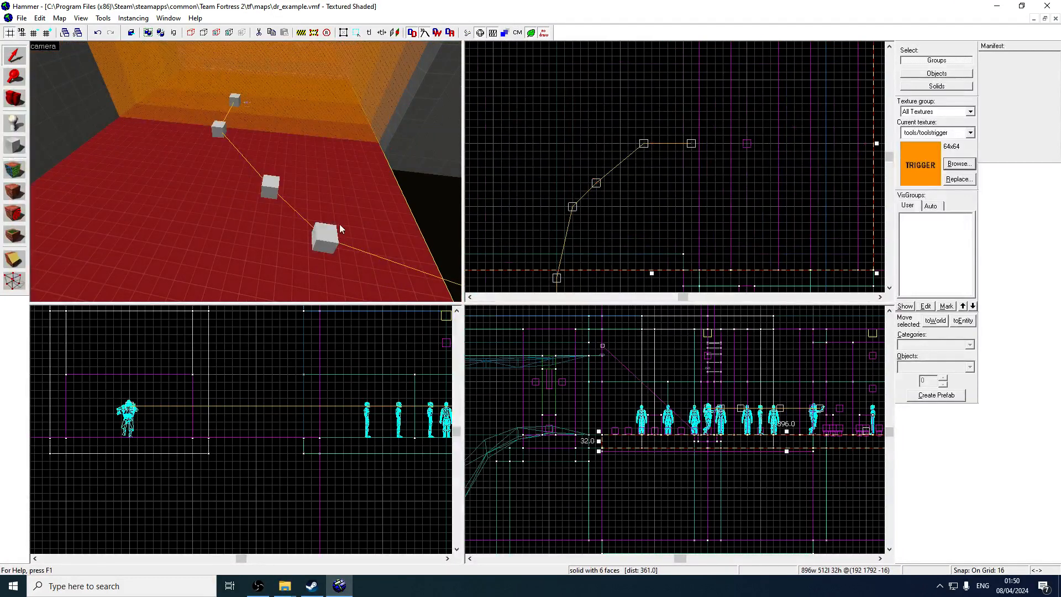
left_click(340, 229)
left_click(644, 144)
left_click_drag(643, 145, 597, 184, "shift")
- Lengthen the trigger_hurt behind the conga crowd southward to 1024 units
left_click(14, 156)
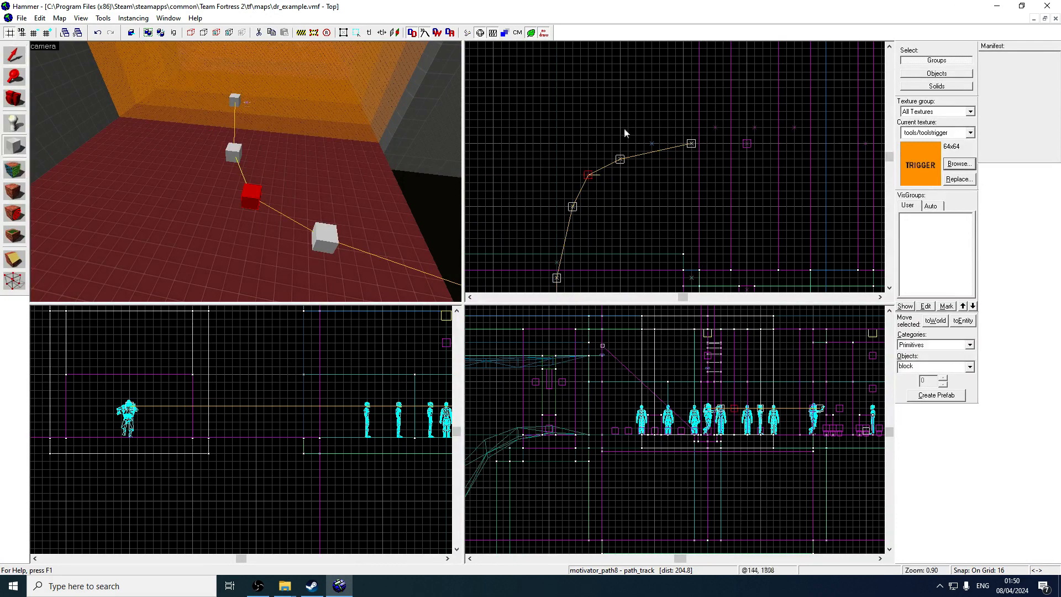
scroll(624, 127, "down", 6)
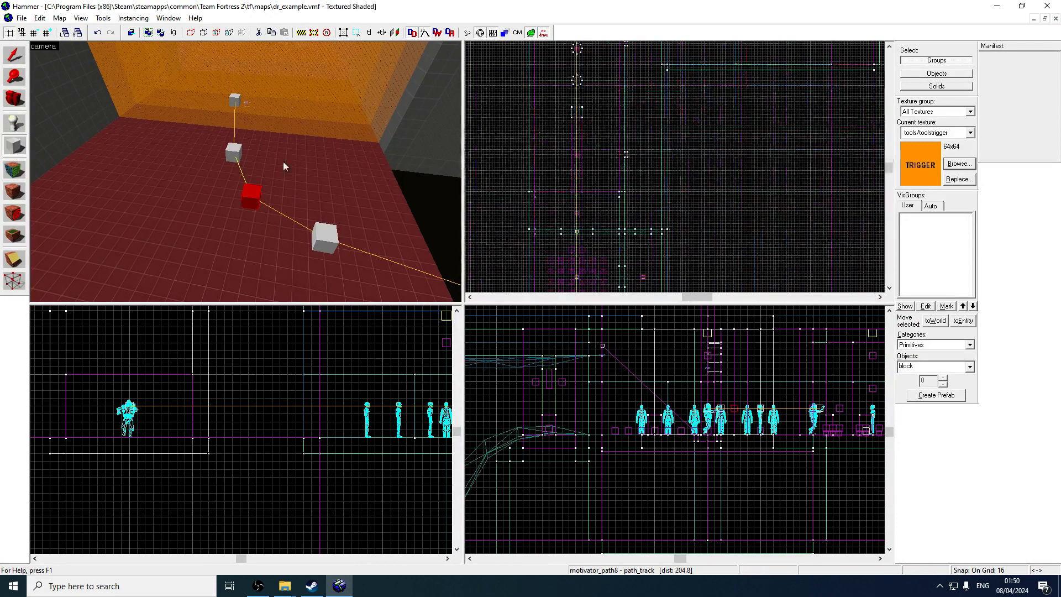
key("z")
key("w")
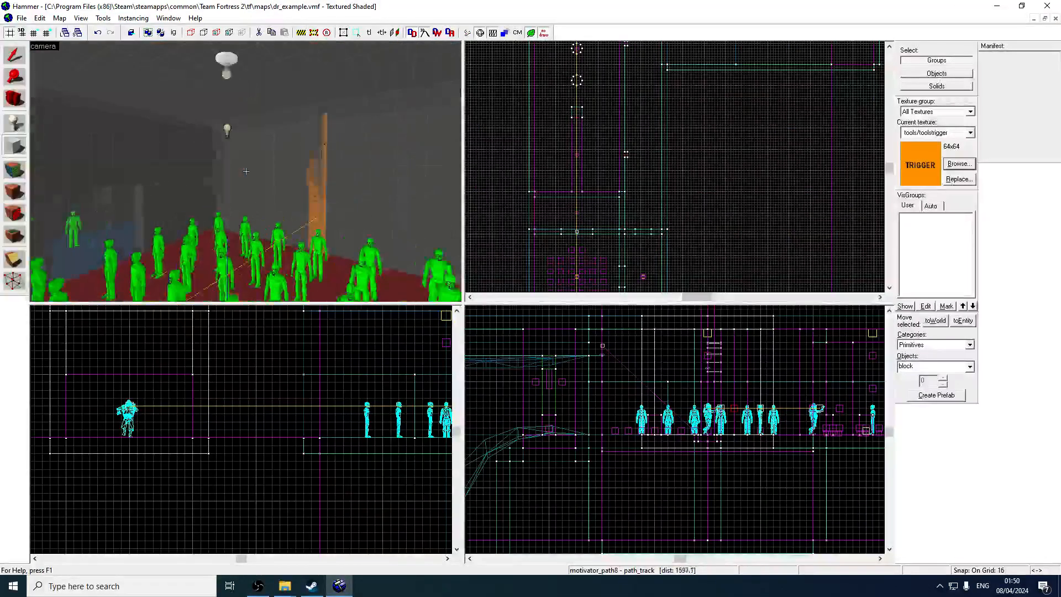
key("z")
scroll(615, 116, "down", 3)
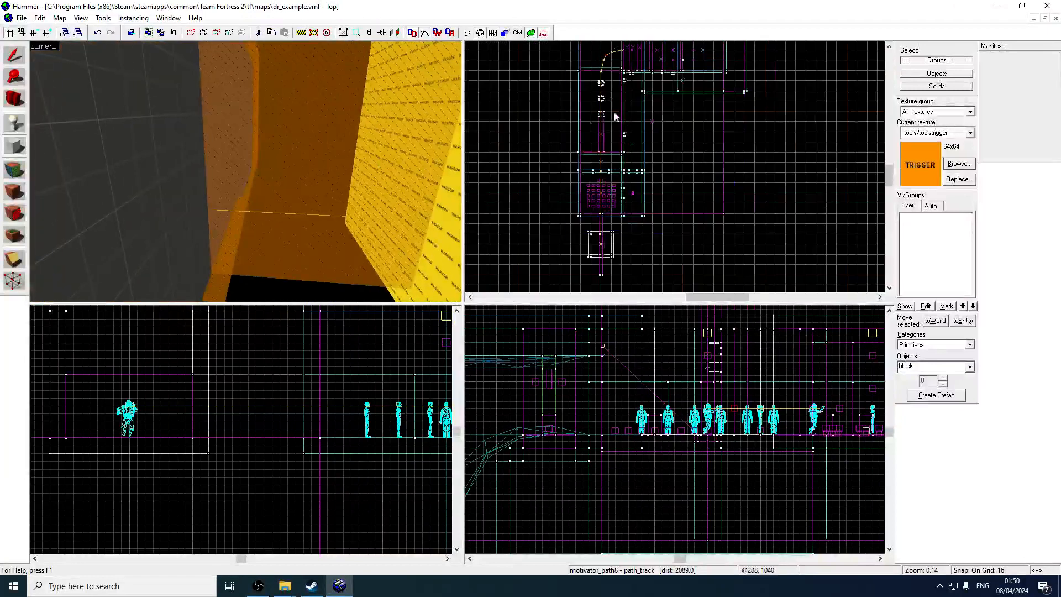
left_click(14, 55)
left_click(327, 171)
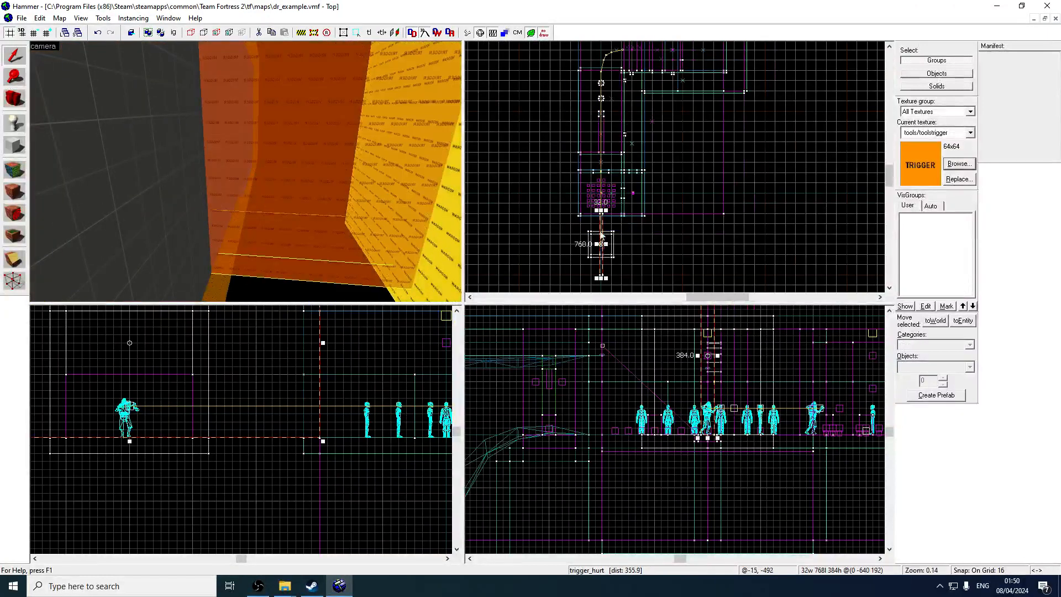
scroll(601, 234, "up", 5)
left_click_drag(602, 201, 603, 262)
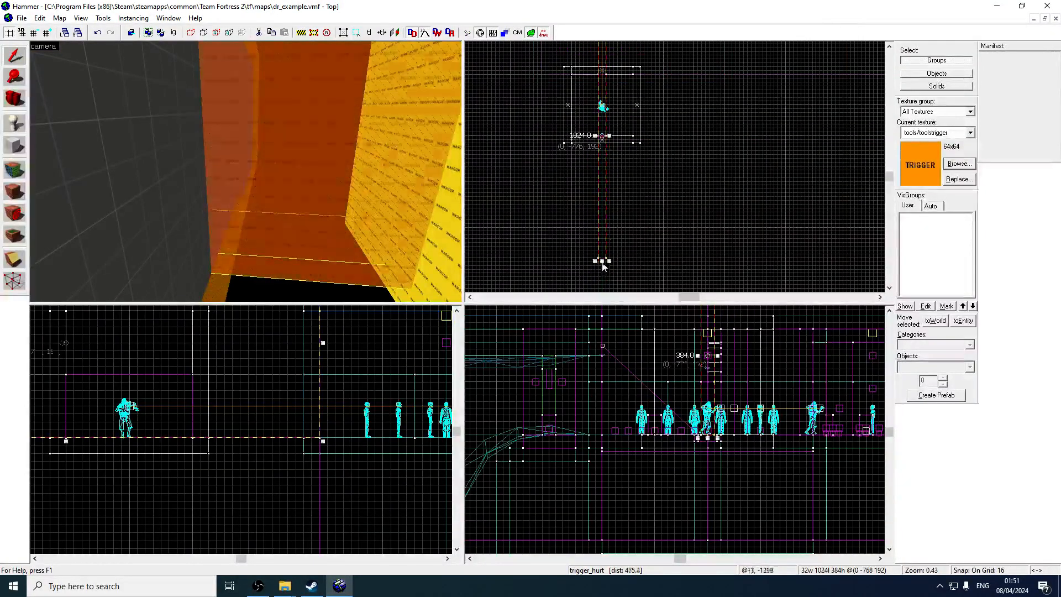
- Move the lengthened trigger_hurt north so it is centred at 0 -640 192
scroll(603, 264, "down", 2)
scroll(607, 134, "up", 4)
left_click_drag(598, 190, 601, 154)
scroll(602, 175, "down", 2)
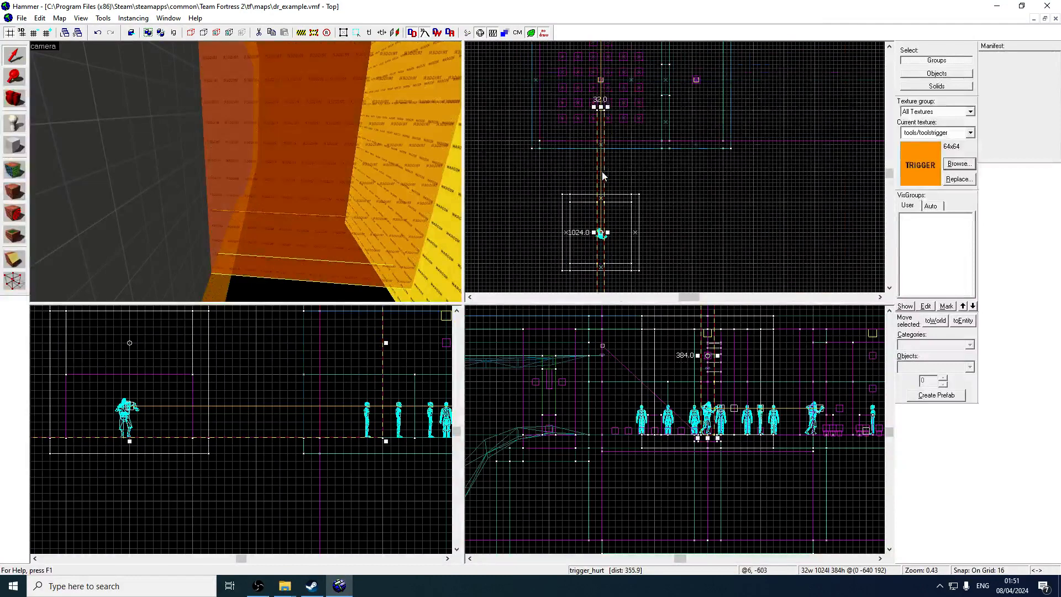
- Select the trigger_hurt together with the conga prop and its surrounding box, and move them south to 0 -896 176
key("z")
key("w")
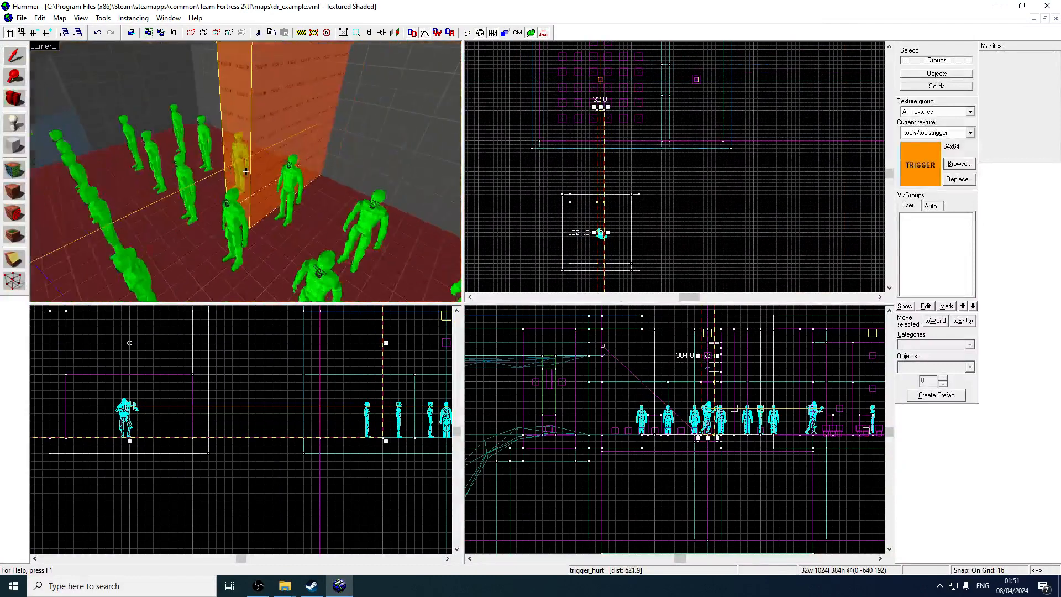
key("w")
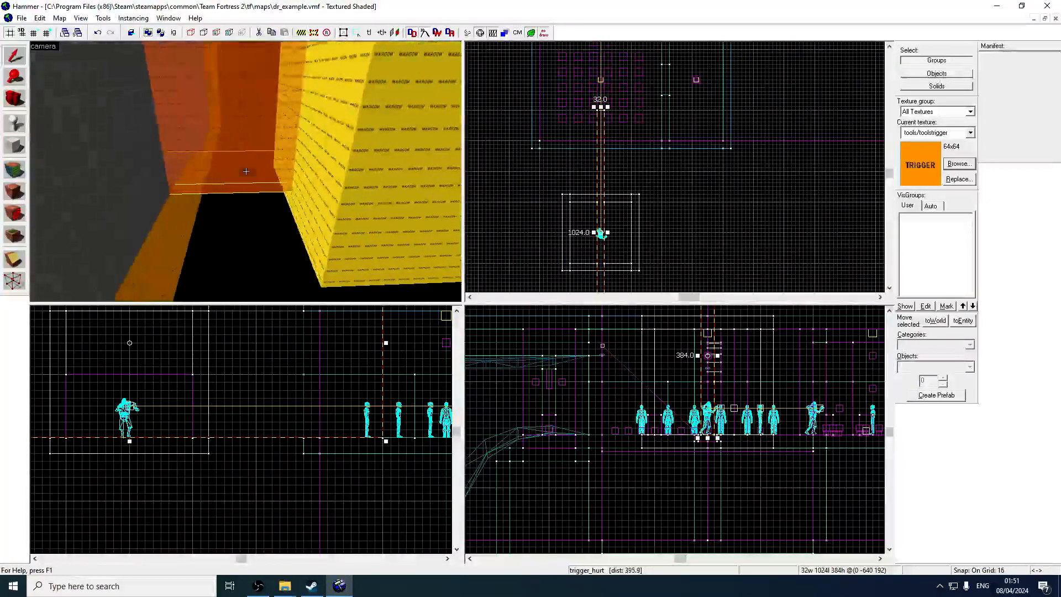
key("z")
scroll(646, 229, "down", 2)
left_click_drag(596, 176, 695, 256)
key("Return")
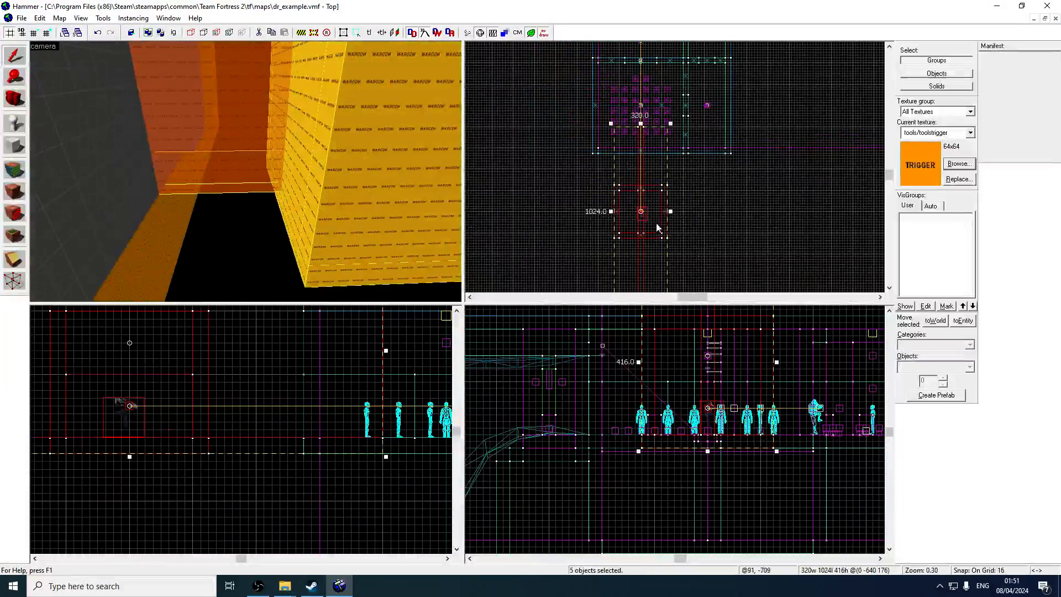
scroll(658, 202, "up", 3)
key("Down")
left_click_drag(640, 133, 651, 200)
key("Up")
scroll(661, 187, "down", 1)
- Save the dr_example map
key("z")
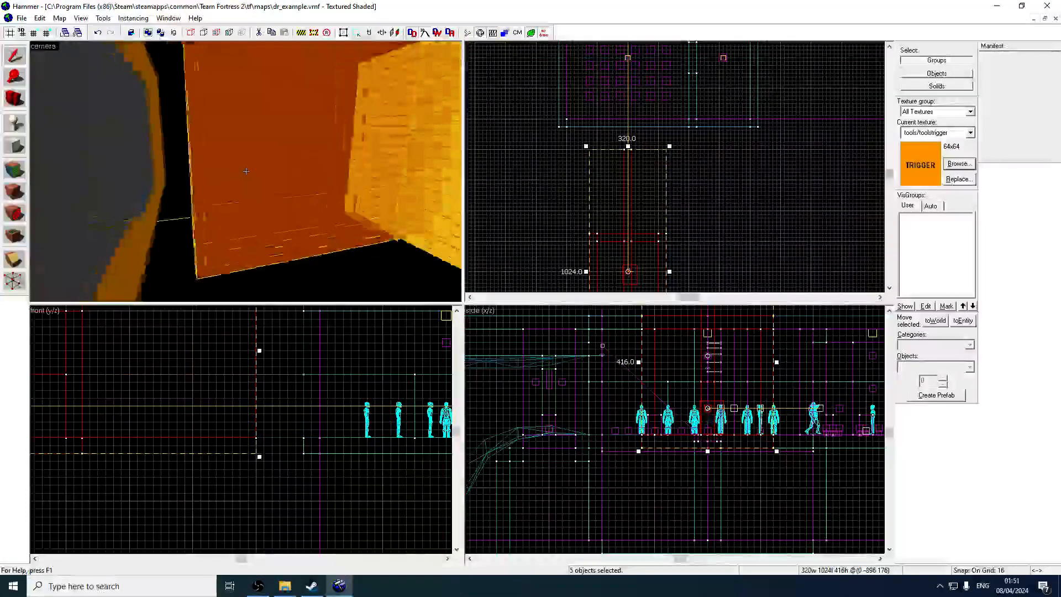
left_click(22, 19)
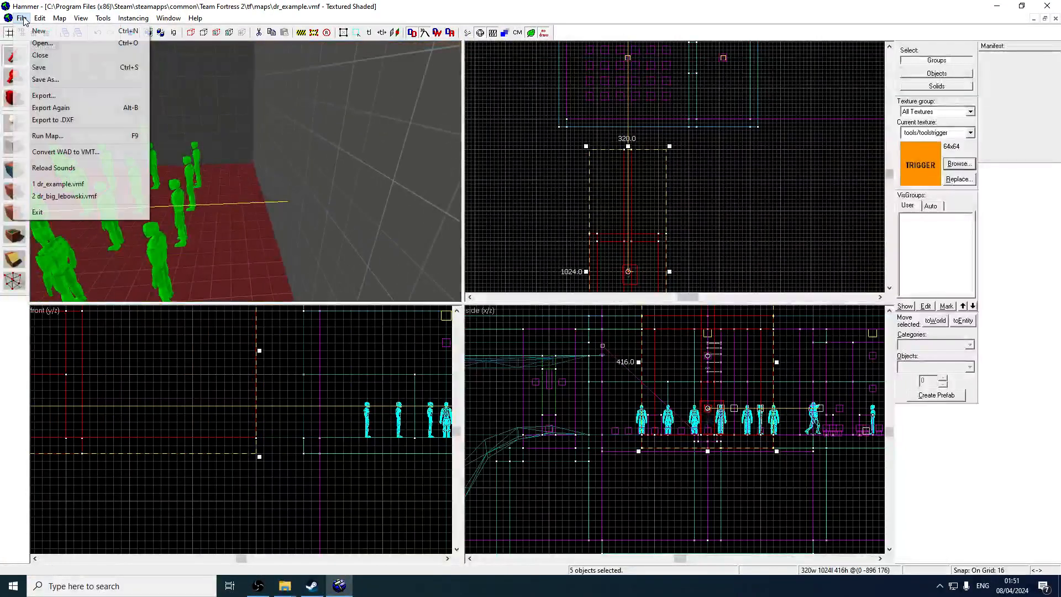
left_click(38, 67)
- Create a trigger-textured brush 512 wide, 32 long and 416 high across the path at the end room's entrance, centred at 0 1520 176
key("z")
key("w")
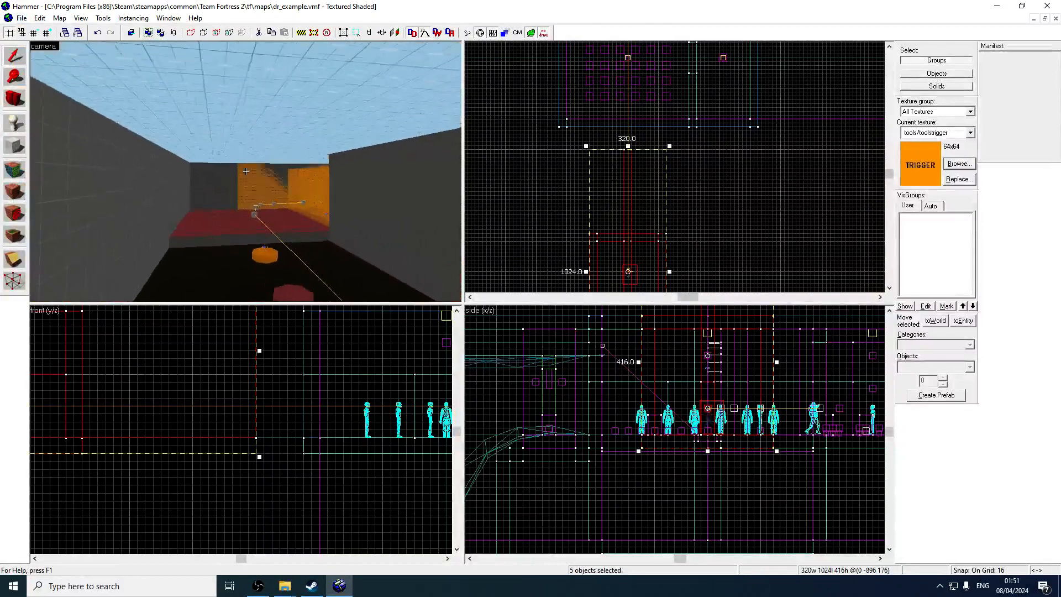
key("z")
key("shift+b")
scroll(631, 188, "down", 4)
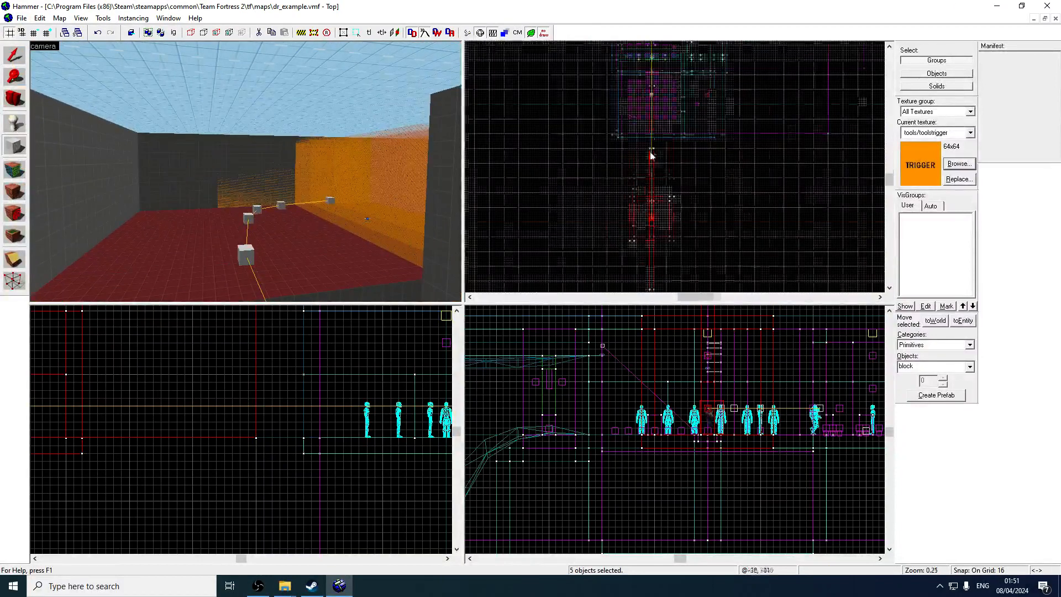
scroll(607, 183, "up", 2)
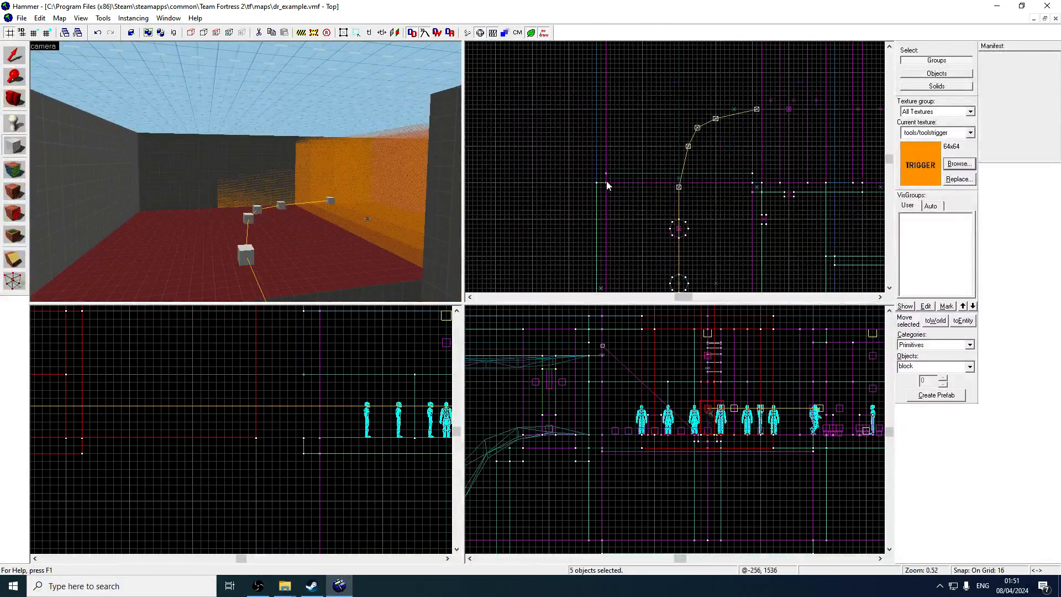
left_click_drag(606, 183, 753, 195)
scroll(709, 385, "down", 2)
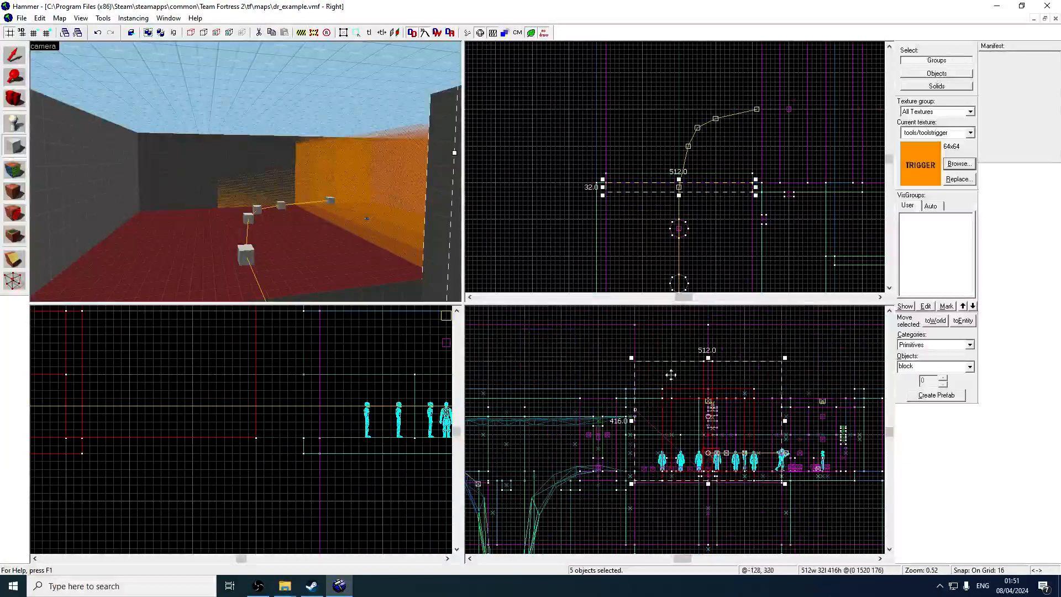
key("Return")
key("shift+s")
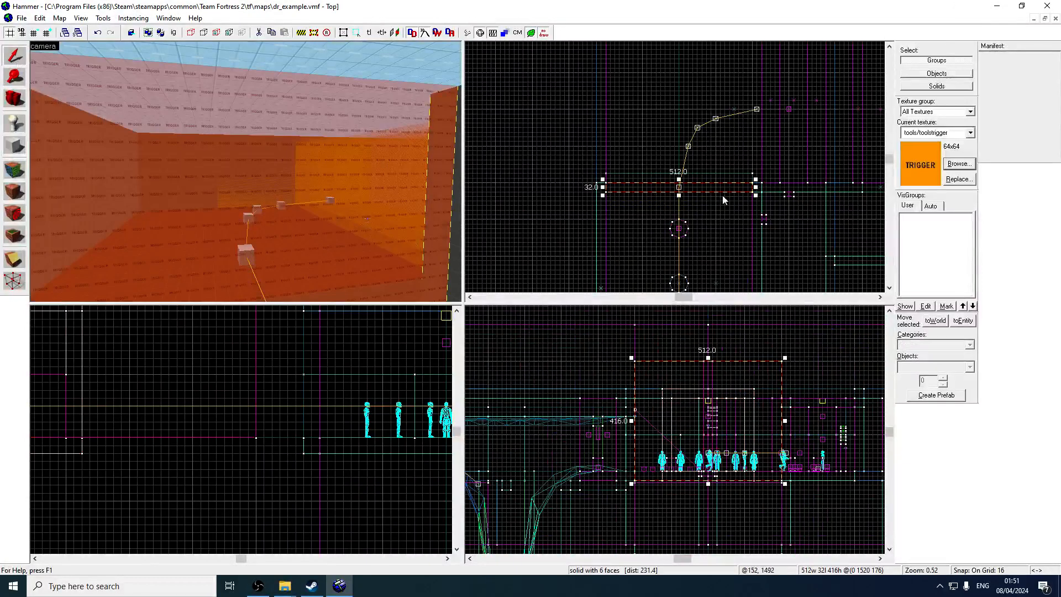
- Try to rotate the new trigger brush and place it diagonally across the curved part of the path
mouse_move(756, 197)
left_mouse_down()
mouse_move(748, 212)
mouse_move(746, 163)
mouse_move(764, 176)
left_mouse_up()
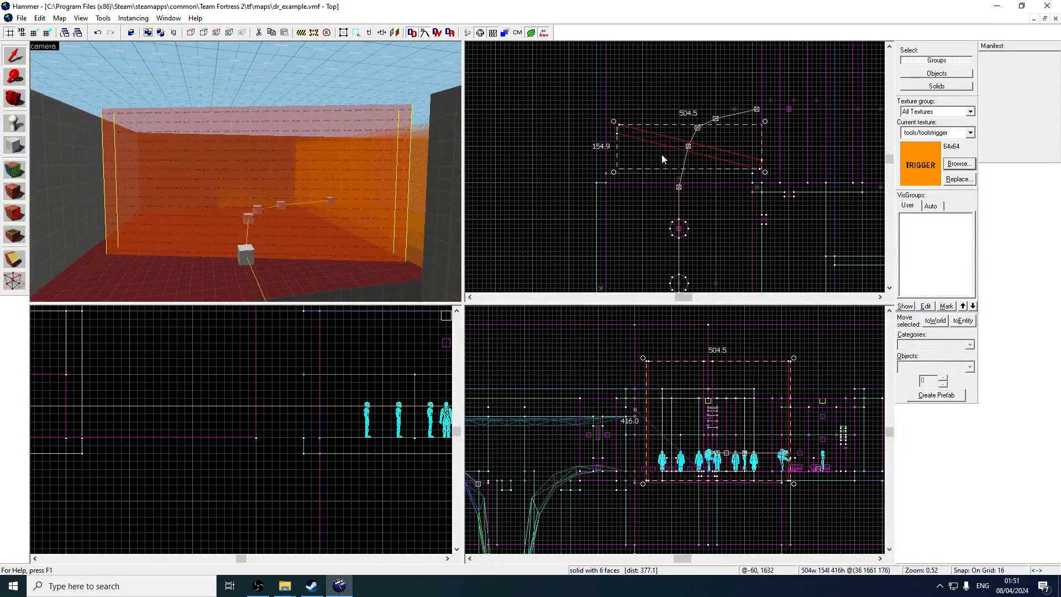
key("ctrl+z")
key("ctrl+z")
scroll(654, 173, "down", 2)
left_click(644, 184)
left_click(332, 208)
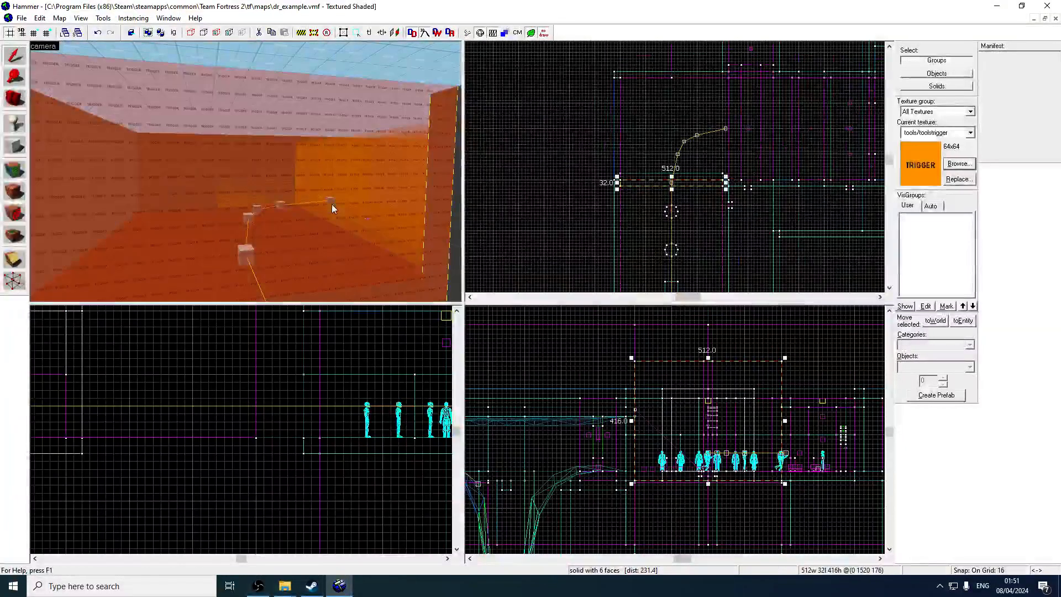
left_click(634, 182)
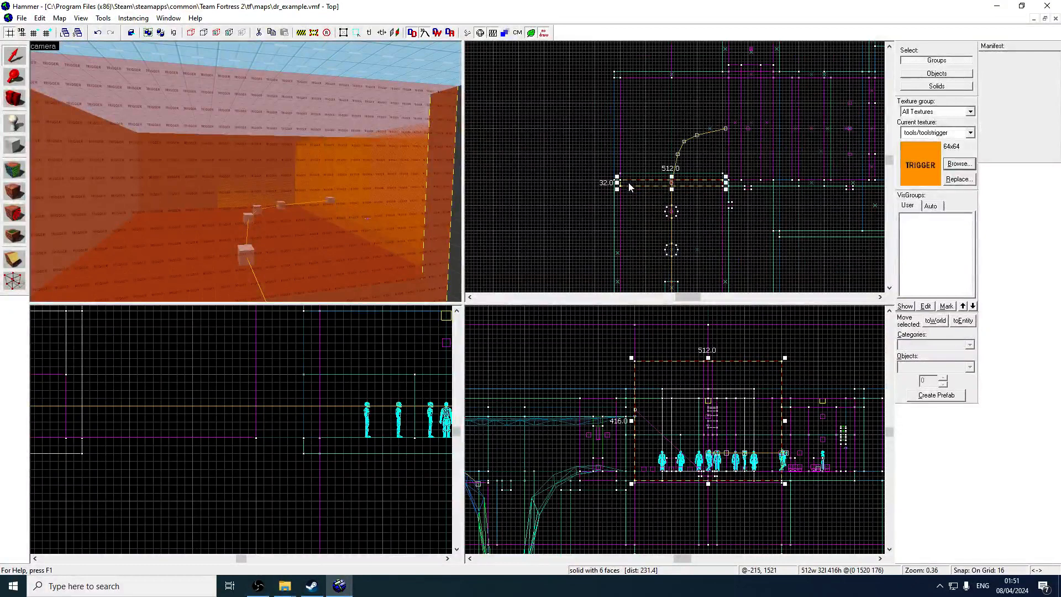
- Stretch the trigger brush across the path to 1024 units wide and rotate it to stand diagonally beside the path's bend
left_click_drag(618, 188, 512, 193)
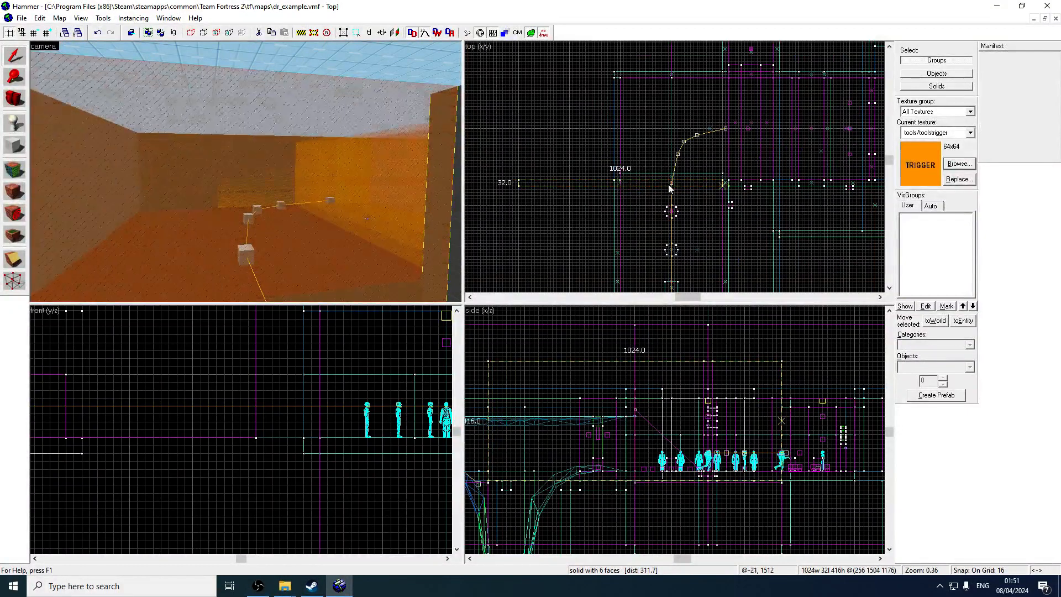
mouse_move(670, 188)
left_mouse_down()
mouse_move(775, 196)
mouse_move(763, 209)
mouse_move(739, 170)
mouse_move(773, 190)
mouse_move(737, 213)
mouse_move(738, 186)
mouse_move(761, 200)
mouse_move(729, 198)
mouse_move(758, 199)
mouse_move(769, 224)
left_mouse_up()
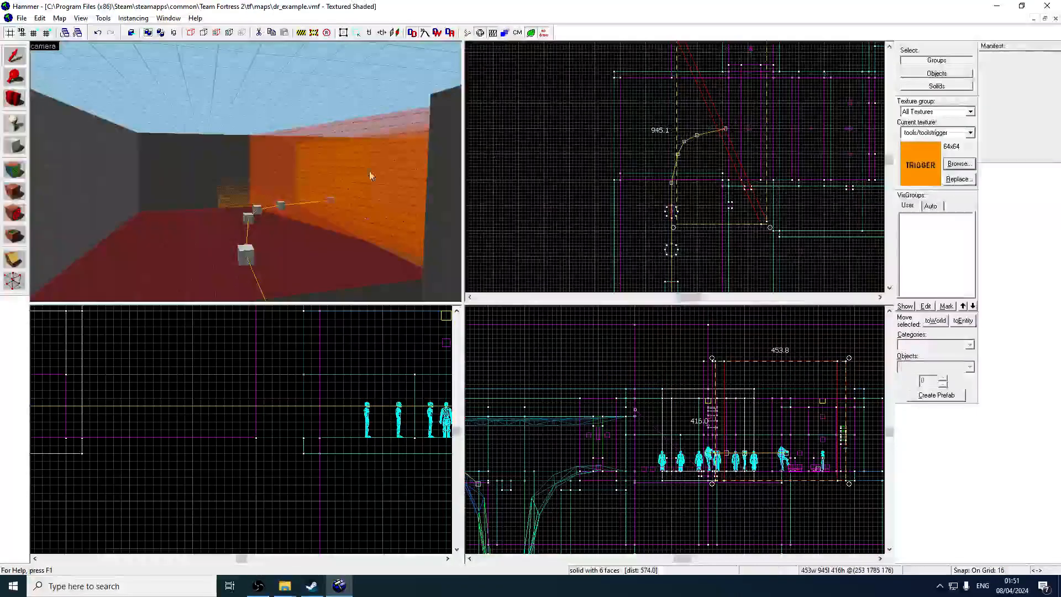
- Clone the last path_track, motivator_path11, straight east to the entrance of the next room
left_click(331, 199)
key("z")
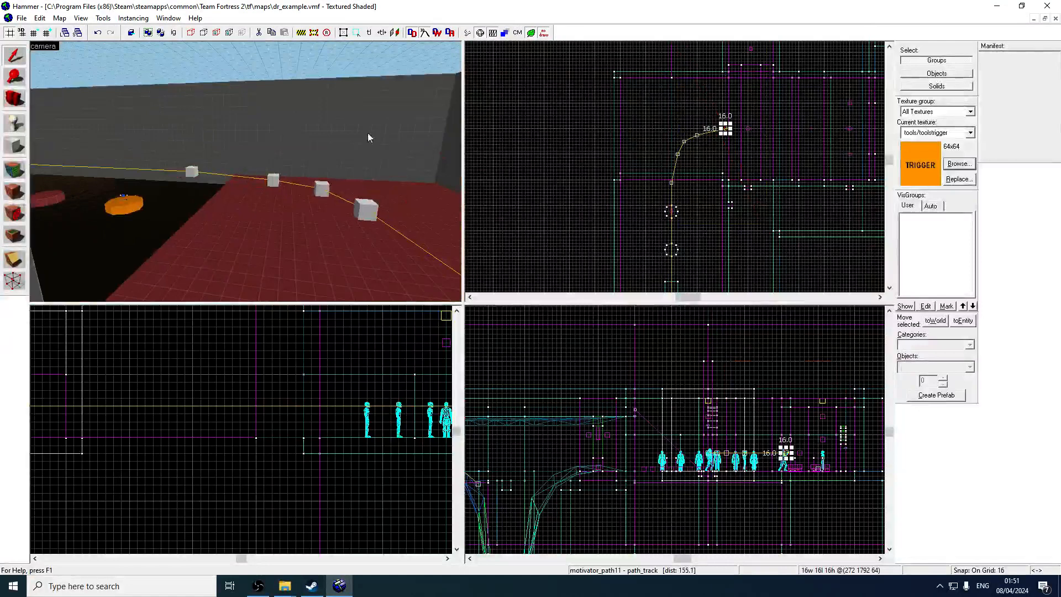
scroll(625, 138, "up", 2)
left_click_drag(618, 121, 685, 210, "shift")
key("Right")
key("Right")
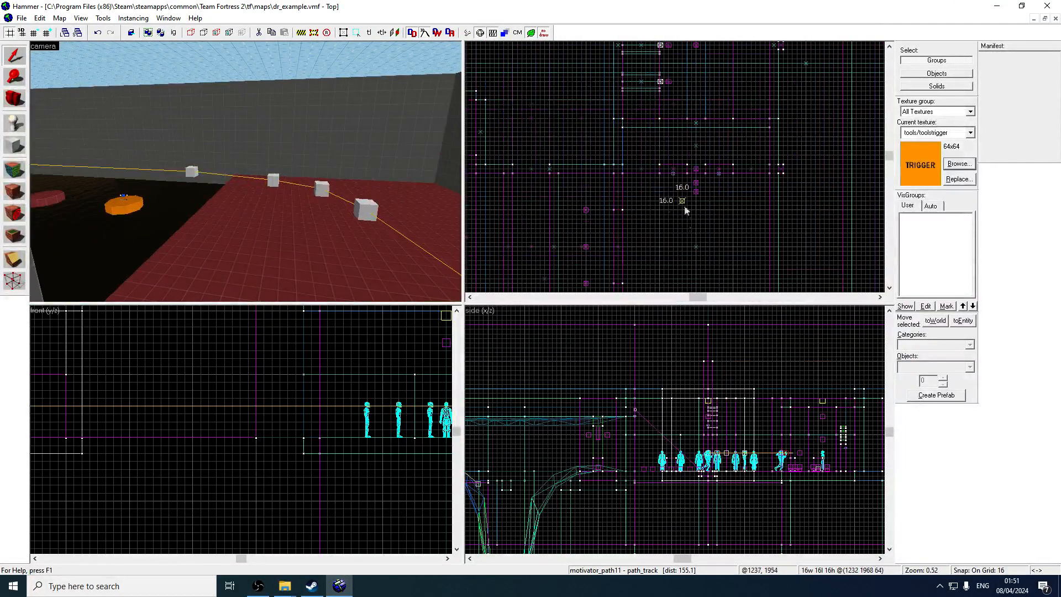
left_click_drag(627, 245, 694, 220, "shift")
key("Left")
- Clone path_track points into a northward bend through about (1152, 1824), (1216, 1856) and (1248, 1920), ending at about (1280, 2064)
mouse_move(716, 257)
left_mouse_down("shift")
mouse_move(726, 250)
mouse_move(722, 177)
mouse_move(663, 176)
mouse_move(759, 182)
left_mouse_up("shift")
key("Left")
key("Down")
key("Right")
key("Left")
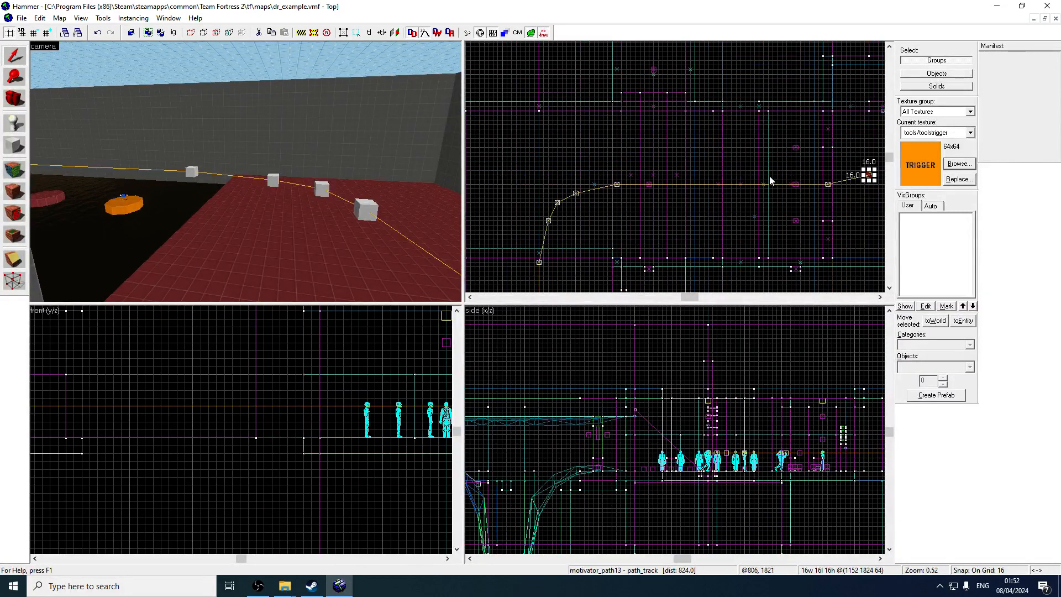
key("Right")
left_click_drag(767, 176, 783, 164, "shift")
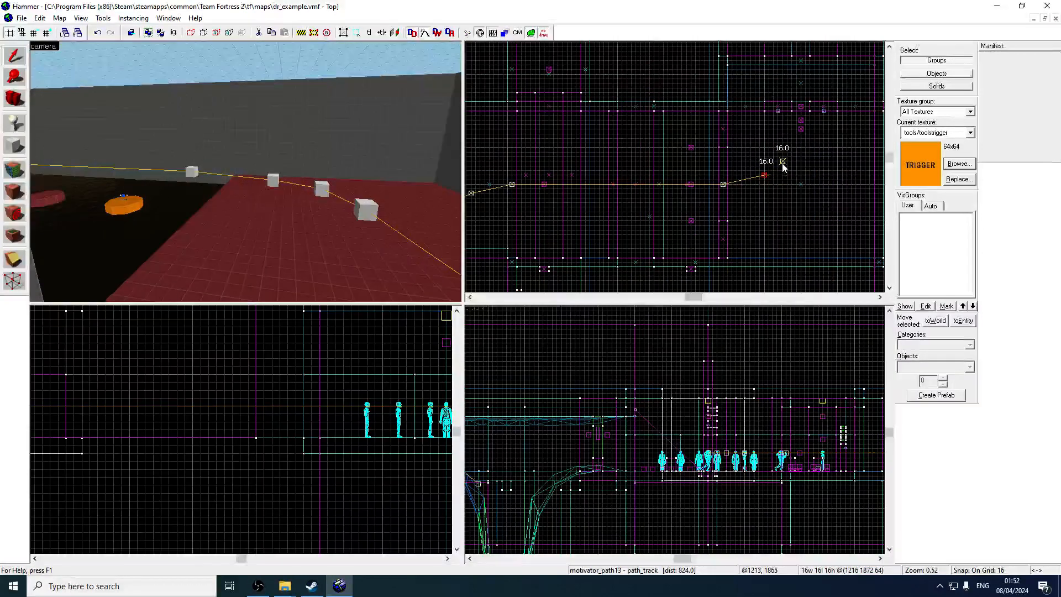
key("Left")
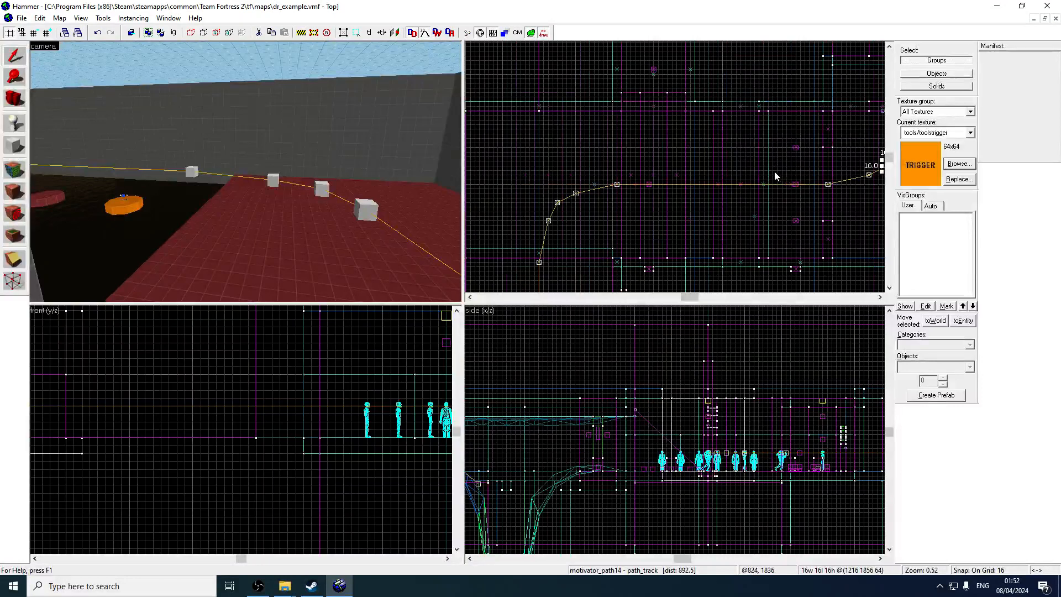
key("Right")
key("Right")
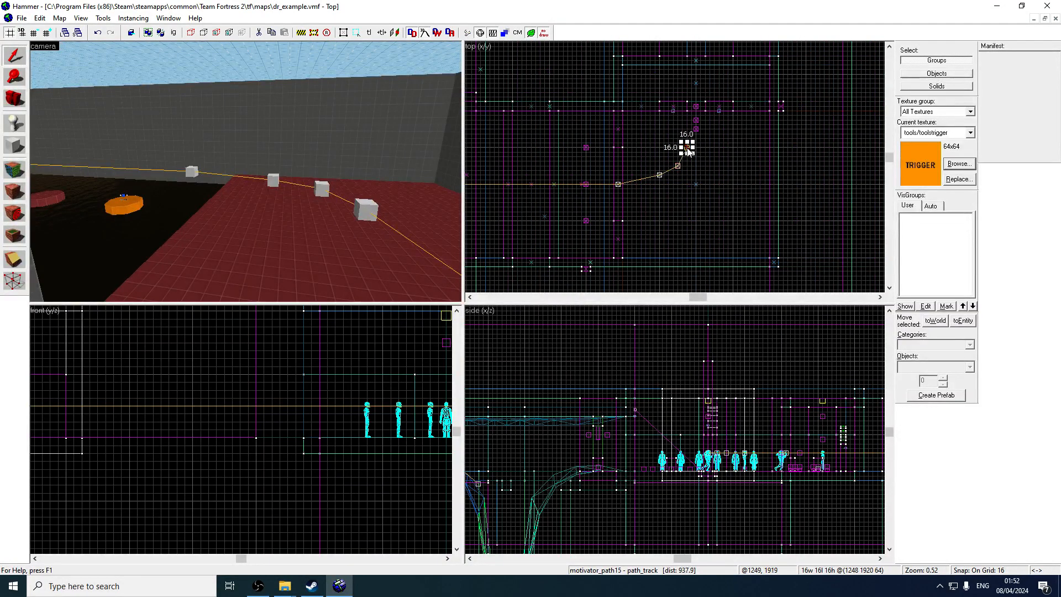
left_click_drag(688, 150, 692, 140)
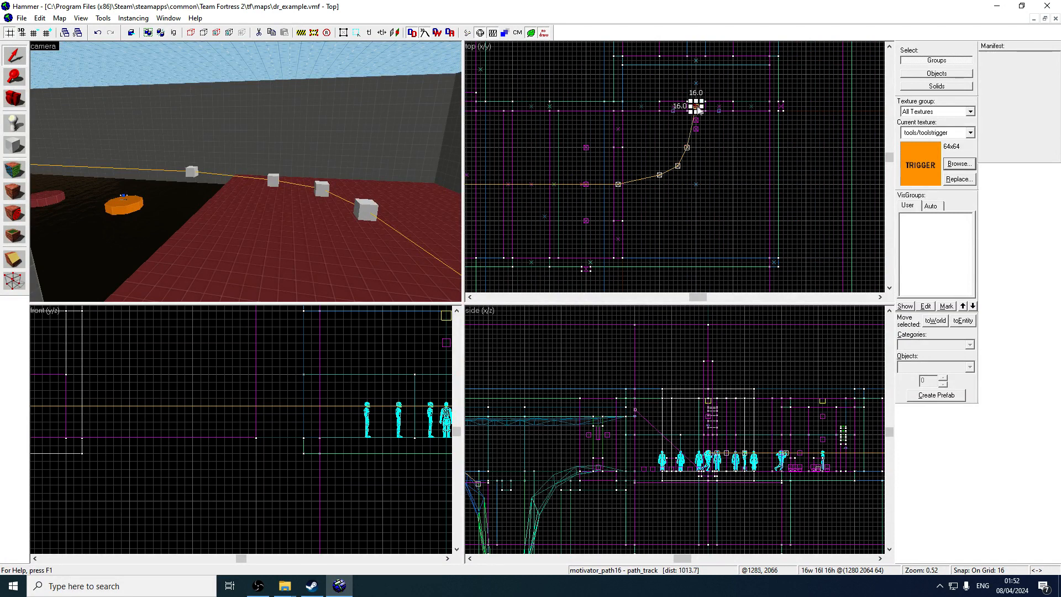
- Clone path_track points north along x = 1280 past y = 3056 and bend the path west
key("Up")
key("Up")
key("Up")
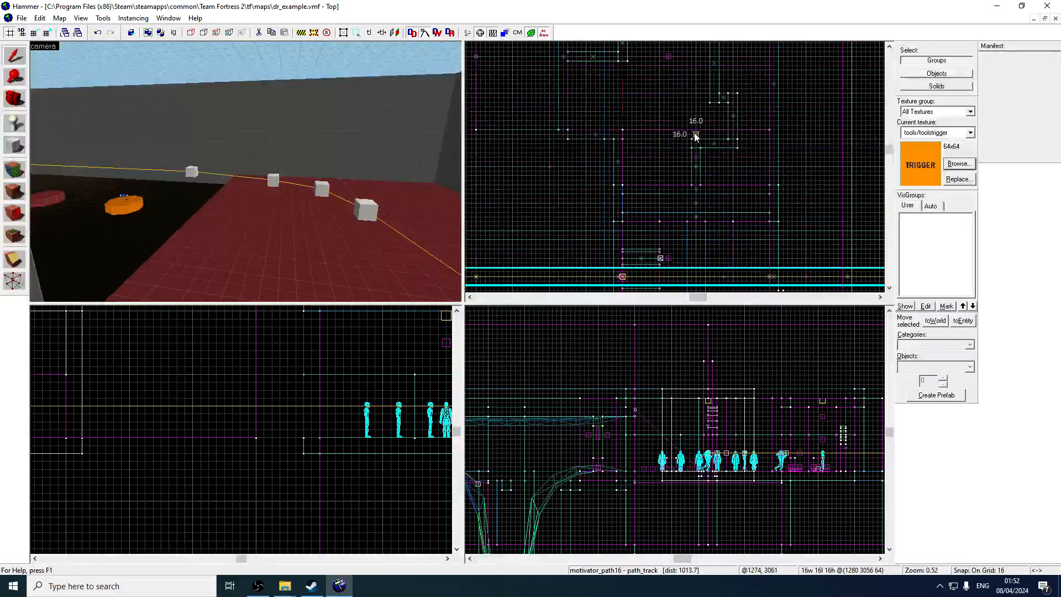
left_click_drag(695, 136, 686, 94, "shift")
scroll(686, 94, "up", 2)
mouse_move(688, 222)
left_mouse_down("shift")
mouse_move(676, 197)
mouse_move(608, 169)
mouse_move(596, 108)
mouse_move(579, 107)
mouse_move(729, 109)
mouse_move(705, 111)
mouse_move(676, 168)
mouse_move(640, 176)
mouse_move(574, 156)
left_mouse_up("shift")
key("Down")
- Extend the cloned path_track points west along the railway section and bend them north to about (-2272, 3456)
key("Left")
key("Left")
key("Left")
key("Left")
key("Left")
key("Left")
key("Left")
key("Left")
scroll(674, 109, "down", 2)
key("Left")
key("Left")
key("Left")
key("Left")
key("Up")
scroll(640, 176, "up", 1)
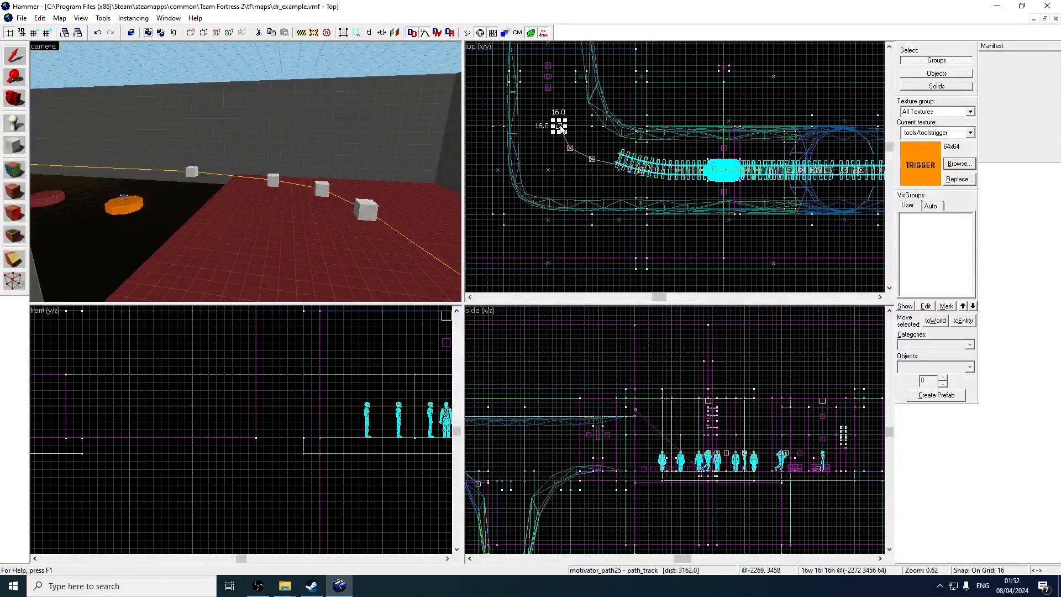
- Clone path_track points north to about (-2304, 4592) and continue them east to a final point at about (-16, 4864)
key("Up")
mouse_move(562, 105)
left_mouse_down("shift")
mouse_move(572, 132)
mouse_move(551, 138)
mouse_move(554, 100)
mouse_move(549, 150)
left_mouse_up("shift")
key("Up")
key("Up")
key("Up")
key("Up")
key("Up")
left_click_drag(550, 115, 549, 114, "shift")
key("Up")
key("Up")
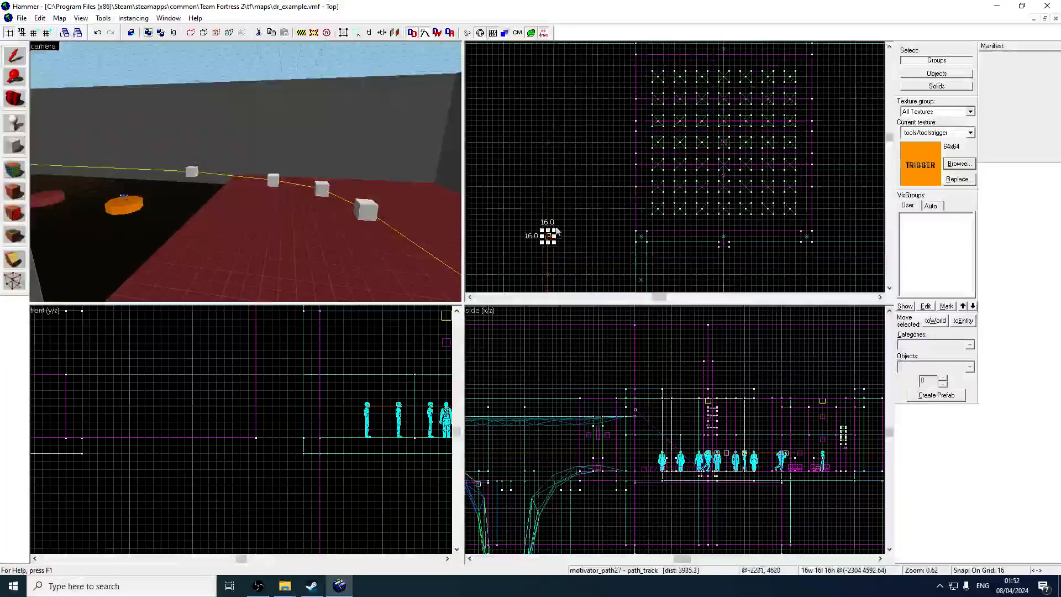
mouse_move(549, 239)
left_mouse_down("shift")
mouse_move(553, 200)
mouse_move(593, 155)
mouse_move(708, 143)
left_mouse_up("shift")
key("w")
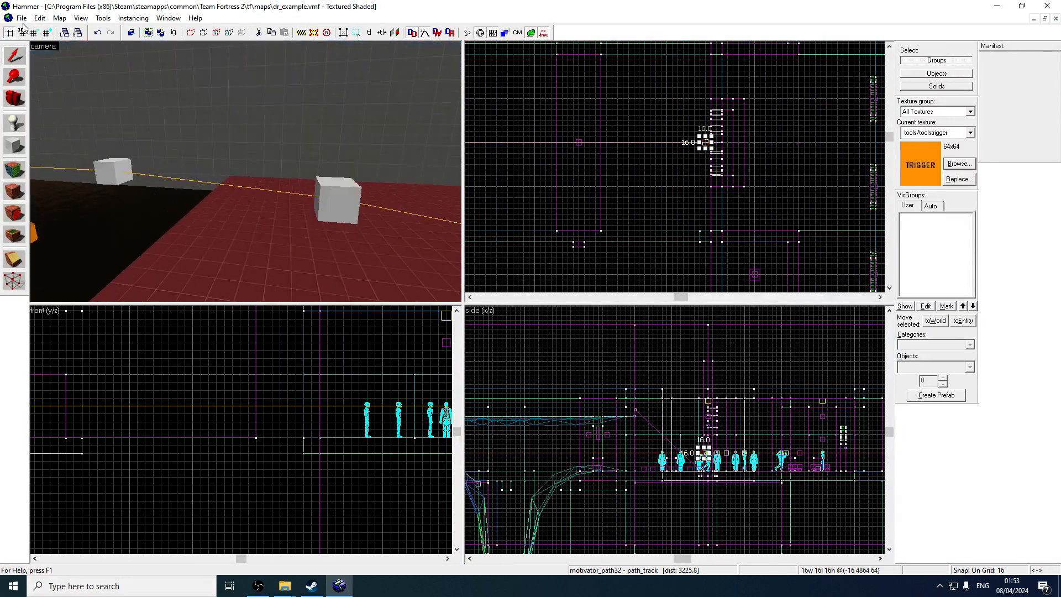
- Clear the Next Stop Target of the final path_track, motivator_path32, and apply the change
key("z")
key("w")
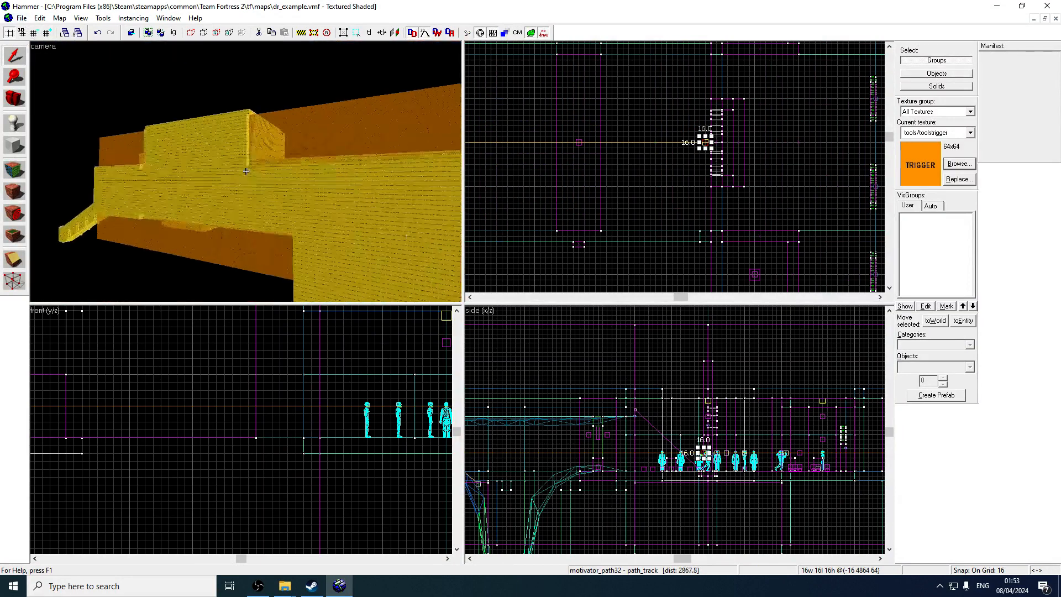
key("w")
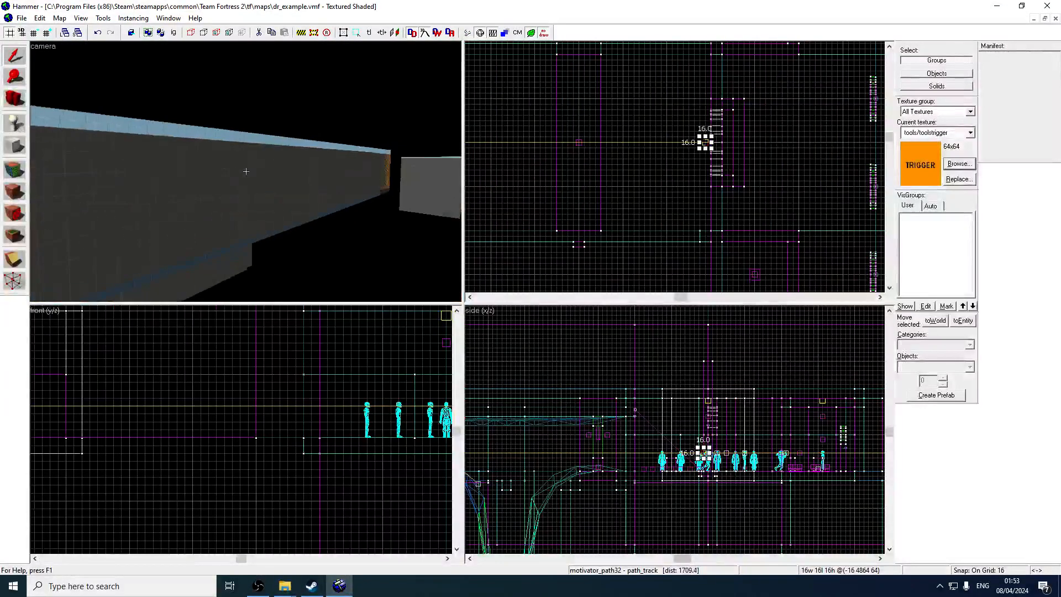
key("w")
key("z")
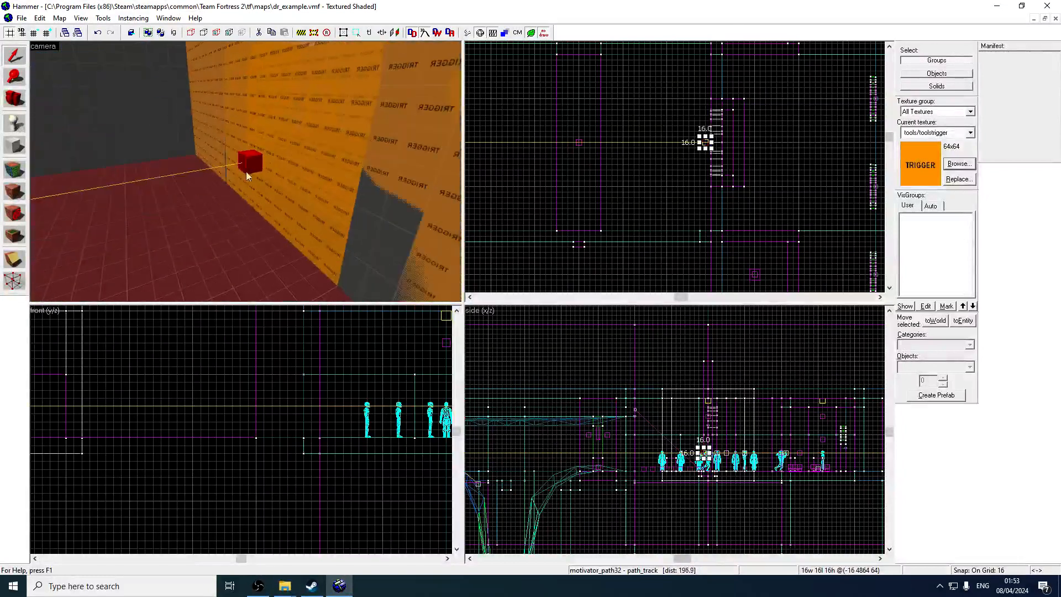
double_click(255, 160)
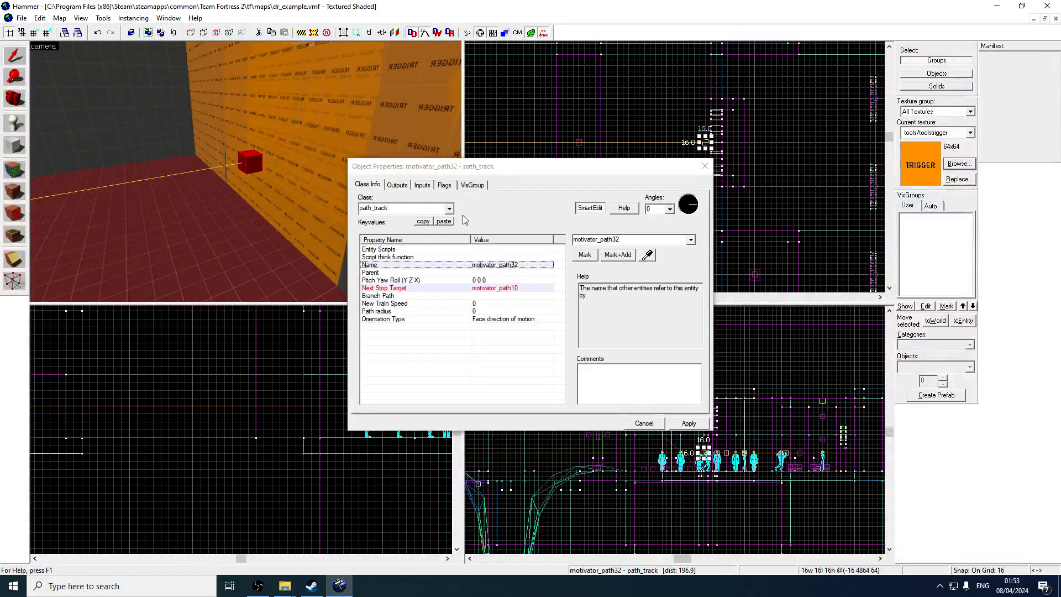
left_click(510, 291)
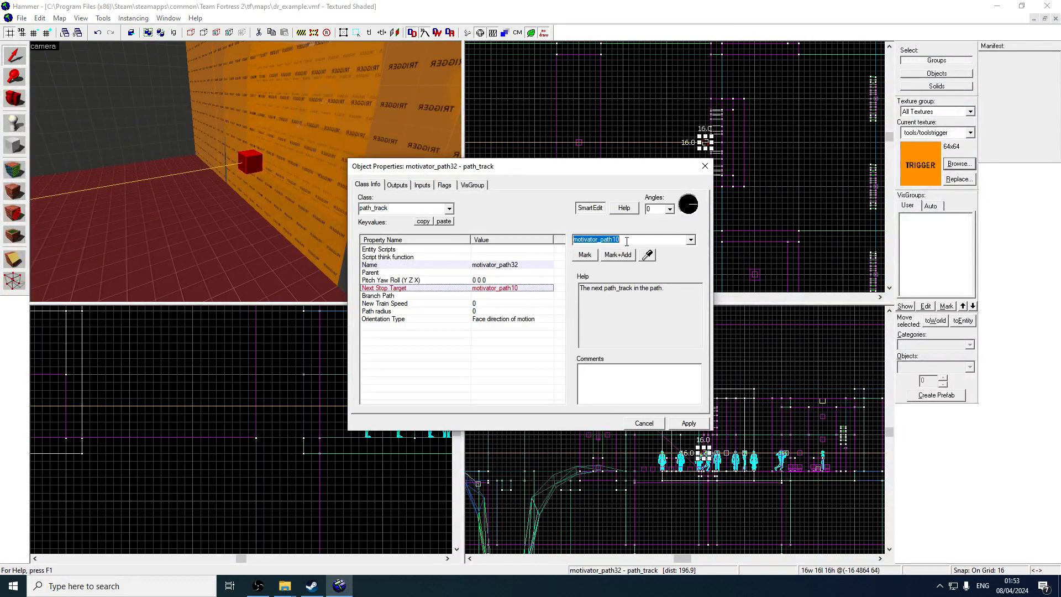
key("BackSpace")
left_click(689, 423)
- Examine the Next Stop Target of the path_track just before the final one
key("z")
key("w")
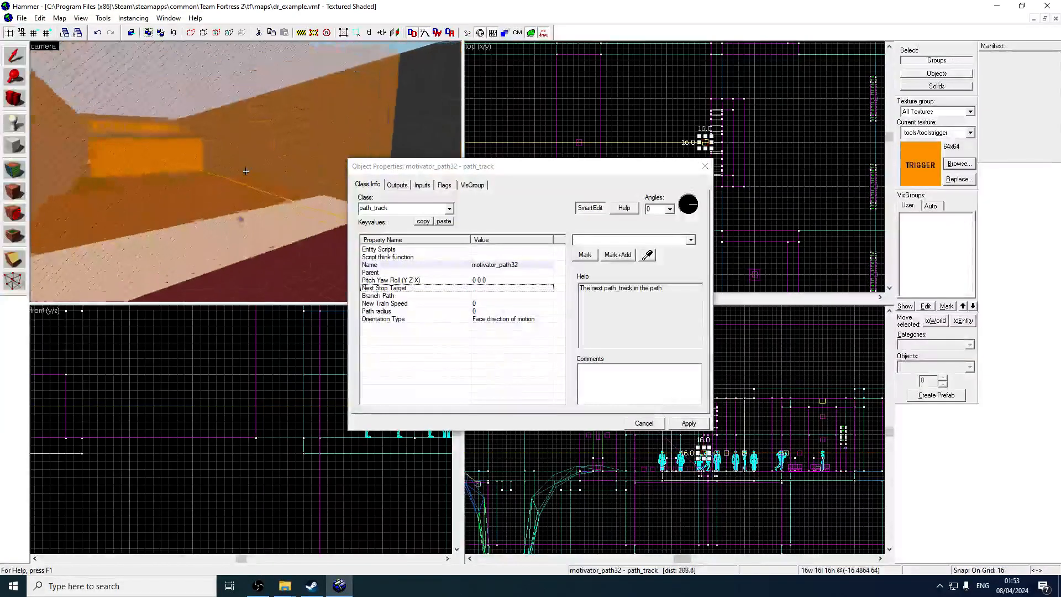
key("z")
left_click(253, 183)
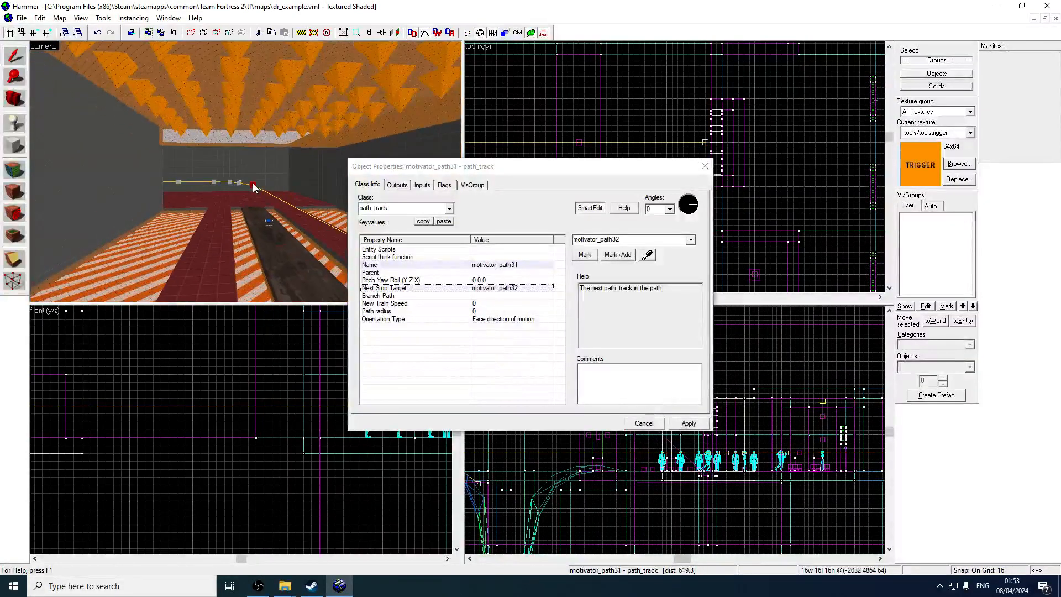
key("z")
key("w")
key("z")
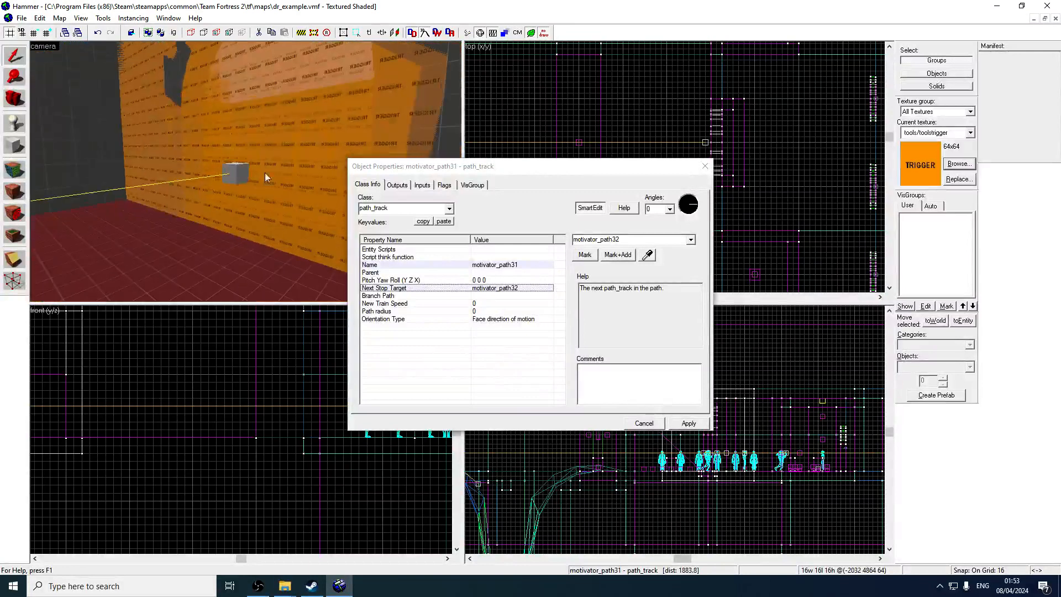
- Add an OnPass output to the final path_track that targets red_win with the RoundWin input, and apply it
left_click(236, 174)
left_click(397, 185)
left_click(425, 398)
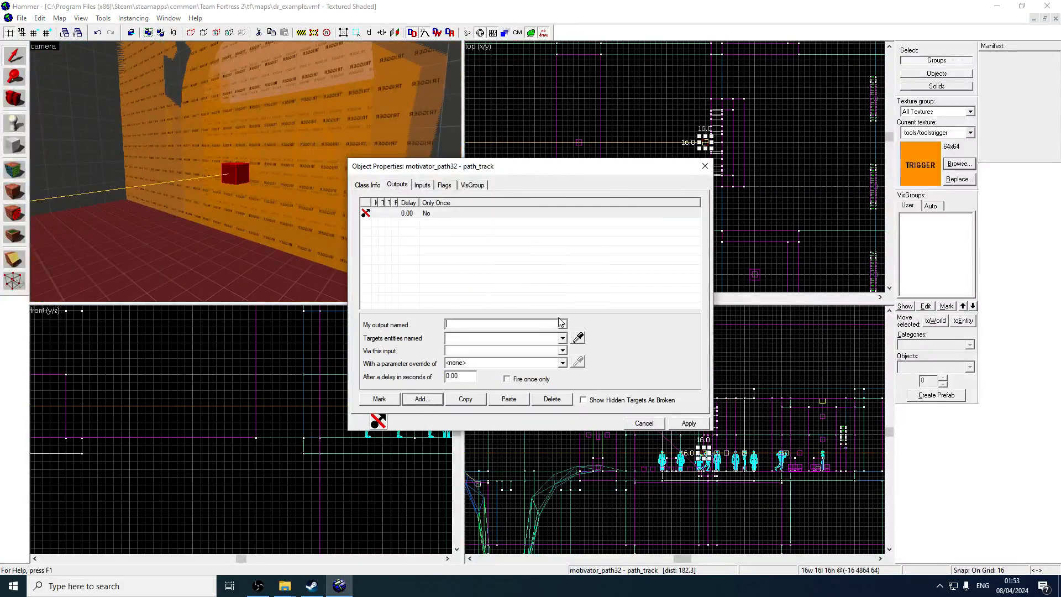
type("red_win")
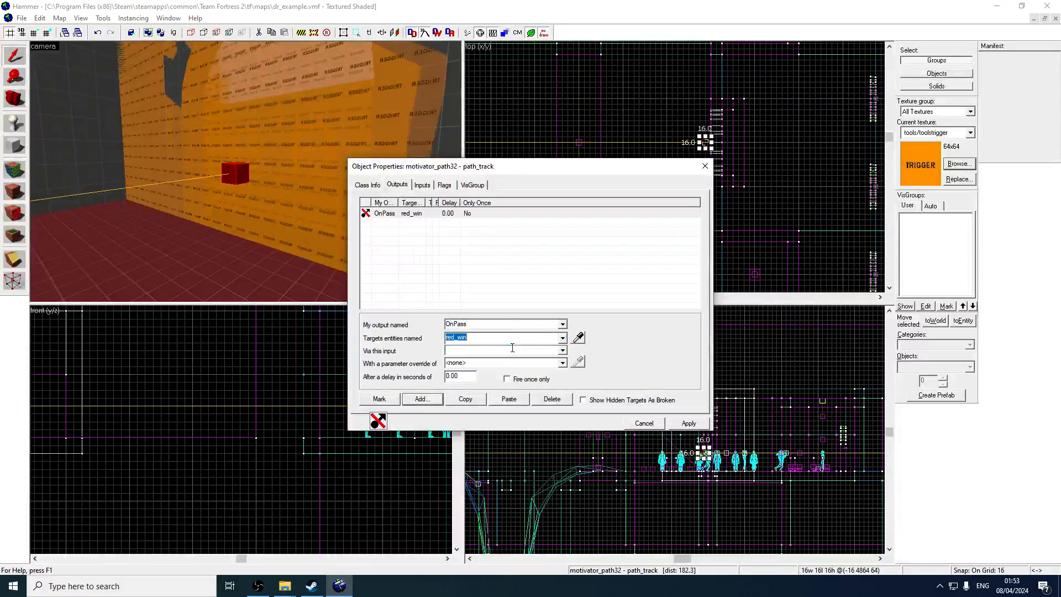
left_click(507, 350)
type("RoundWin")
left_click(691, 426)
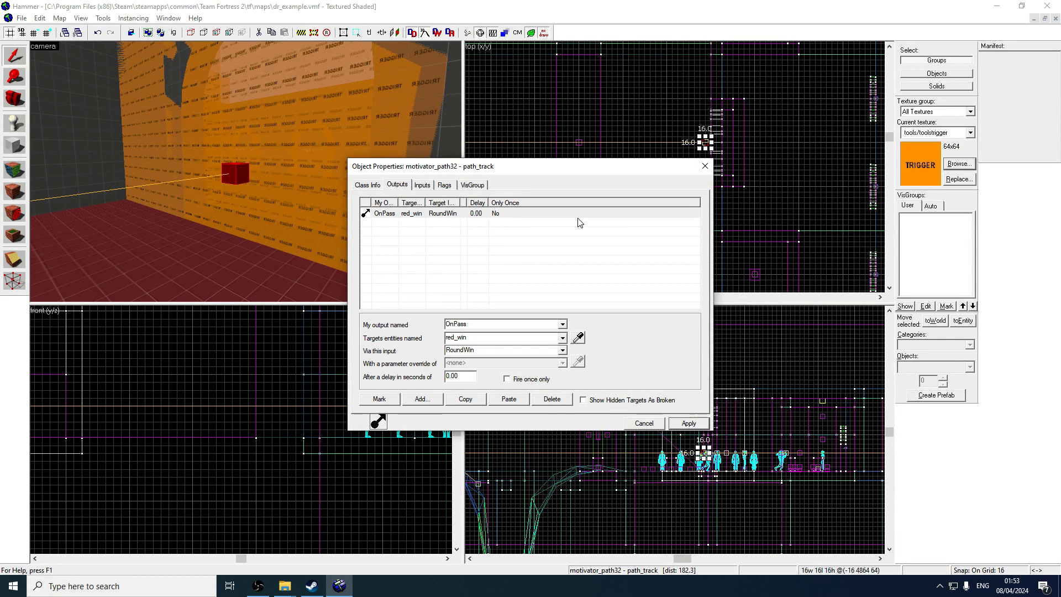
- Examine the trigger area behind the final path_track and close its properties
left_click(409, 143)
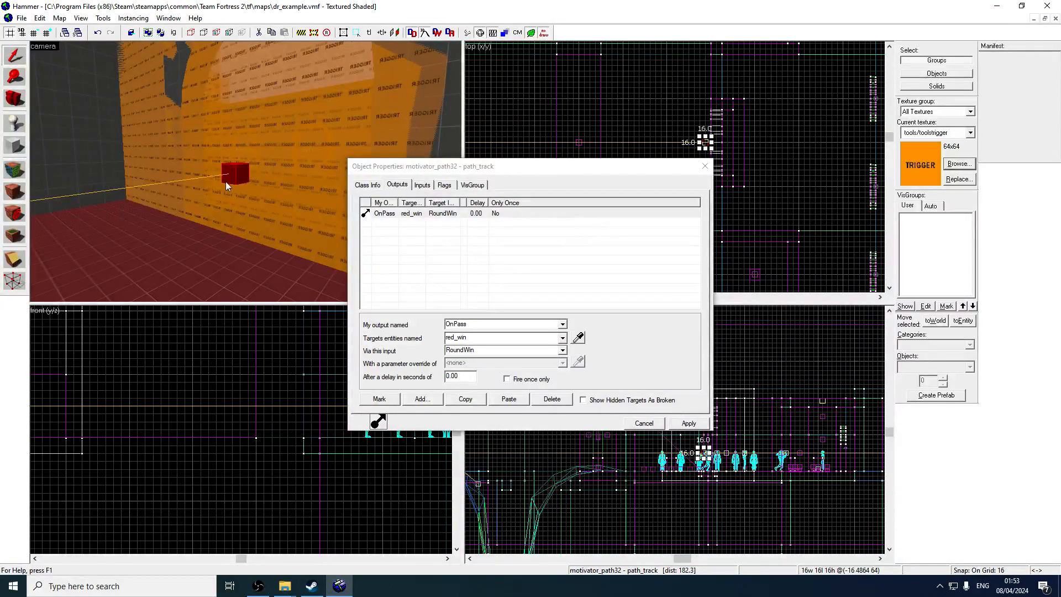
key("w")
key("z")
key("z")
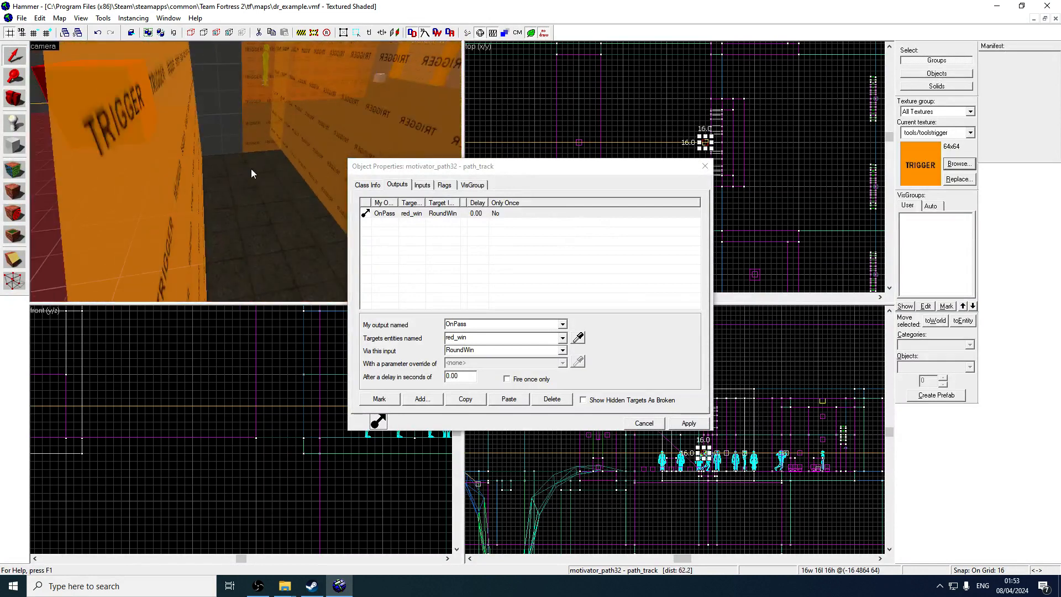
key("s")
left_click(705, 166)
key("z")
key("s")
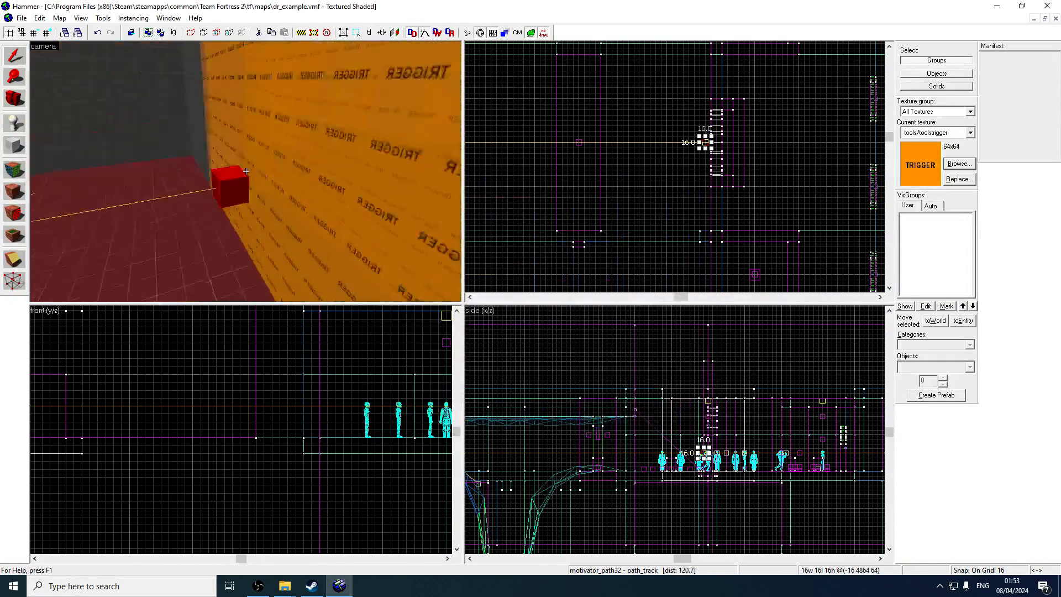
- Add a new OnTrigger output entry to the trigger_once brush behind the final path_track
key("w")
key("z")
left_click(247, 172)
key("alt+Return")
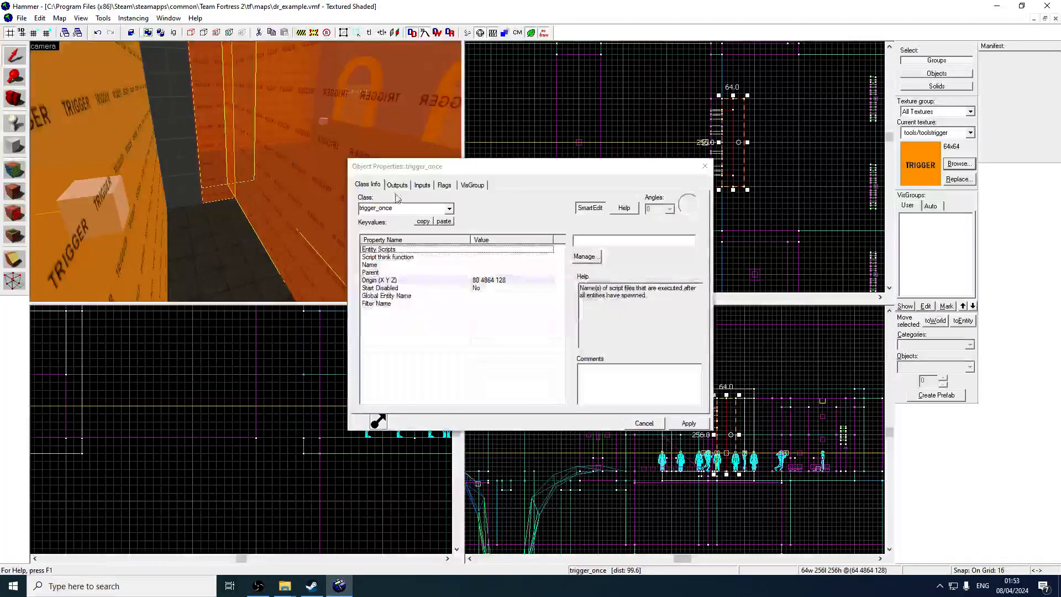
left_click(397, 184)
left_click(429, 290)
left_click(434, 402)
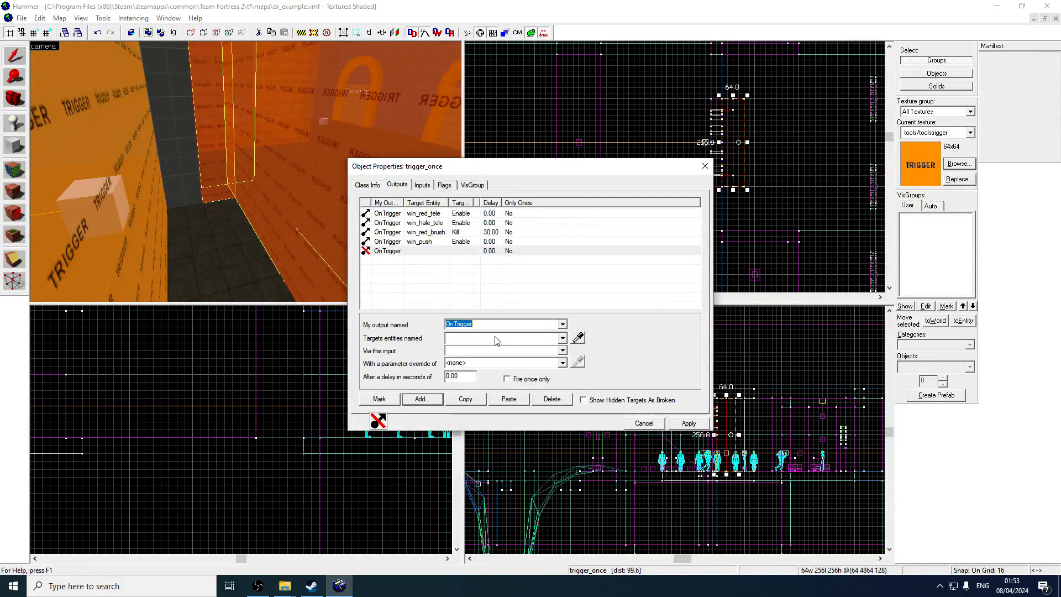
- Try to move the final path_track 32 units east into the doorway
key("z")
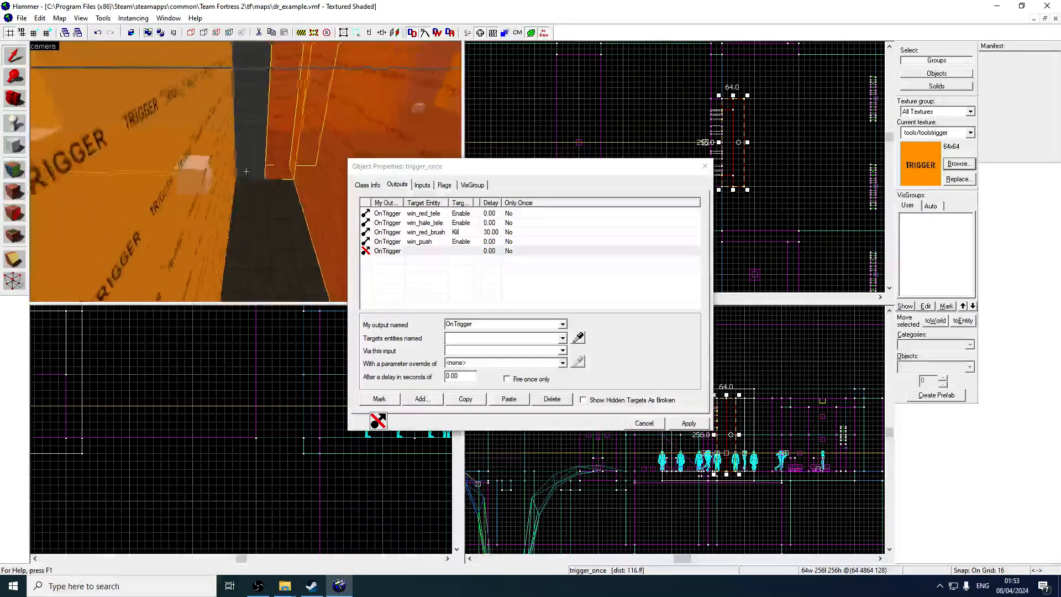
key("a")
key("z")
left_click(234, 173)
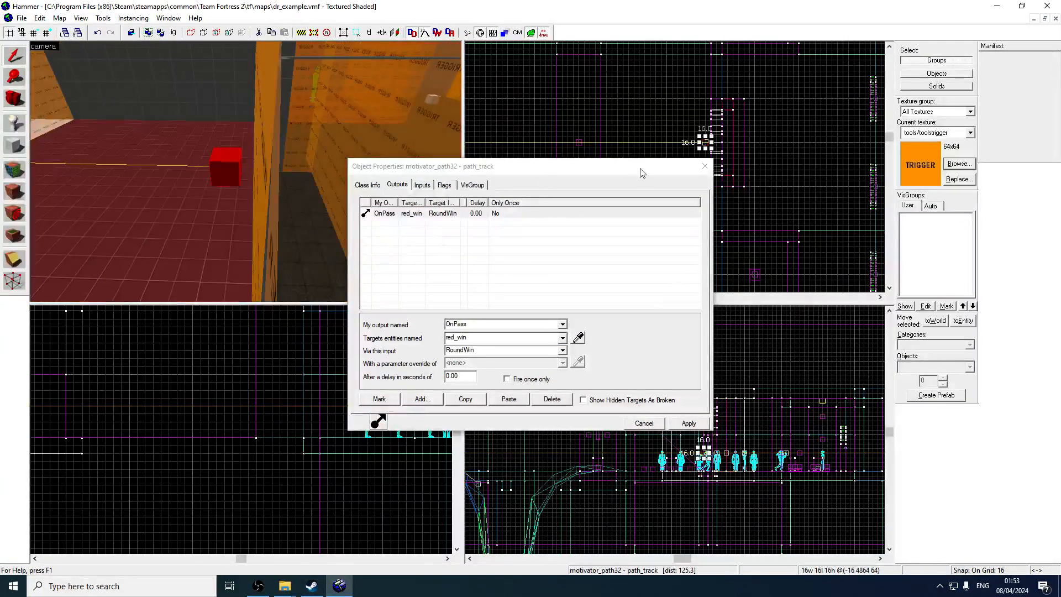
left_click(705, 167)
scroll(706, 145, "up", 7)
left_click_drag(696, 137, 731, 137)
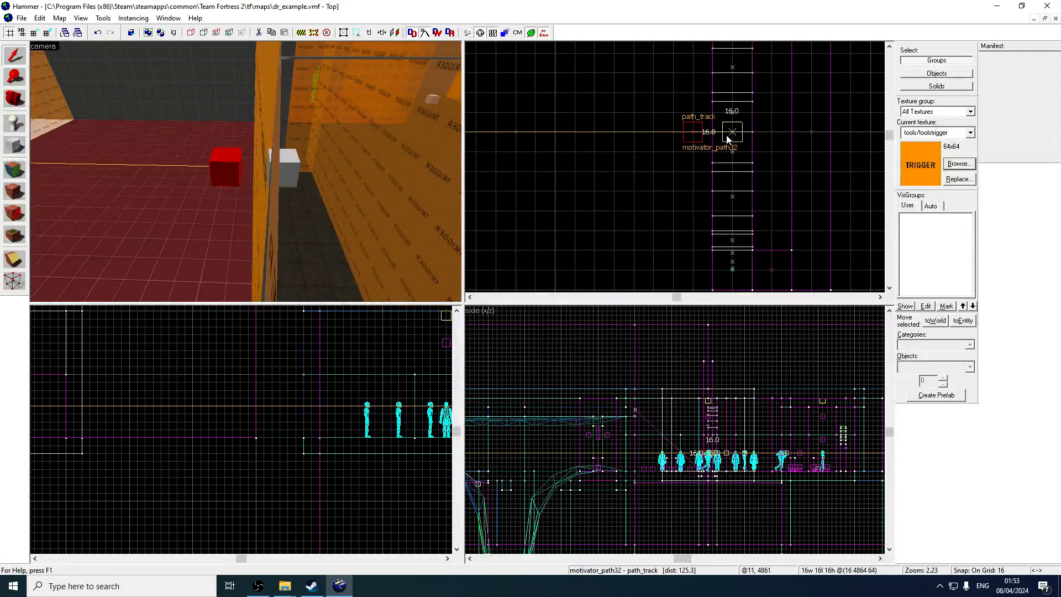
key("z")
key("z")
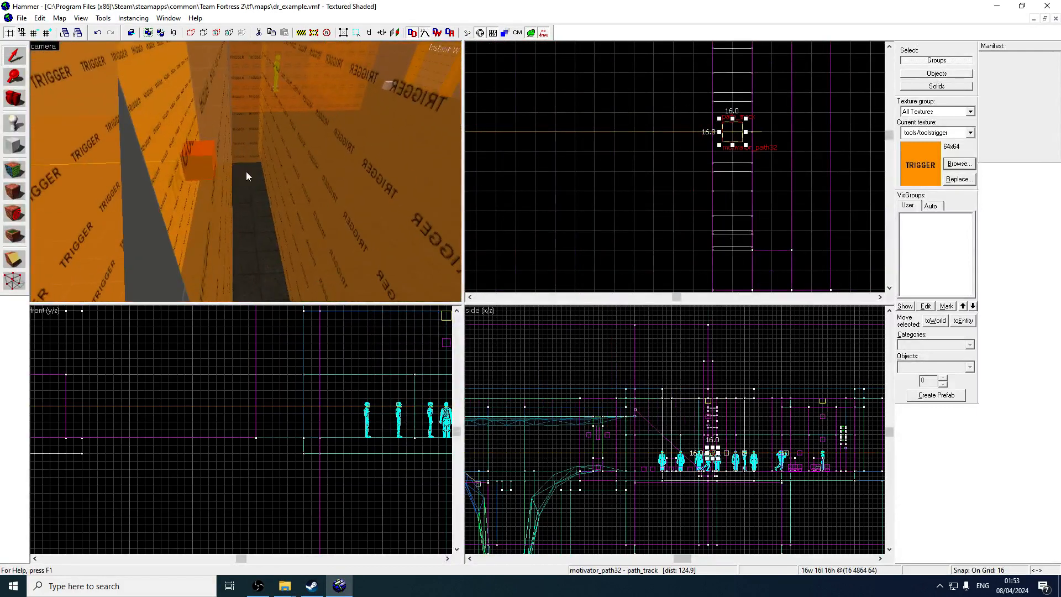
key("ctrl+z")
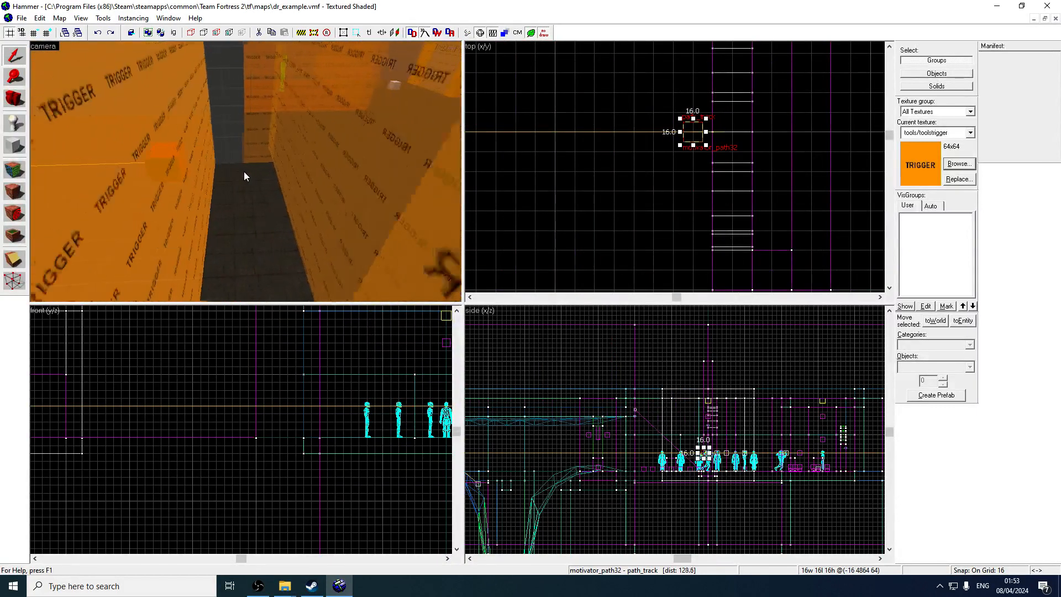
- Set the new OnTrigger output of the trigger_once behind the final path_track to send Kill to motivator, then apply and close
left_click(326, 161)
key("alt+Return")
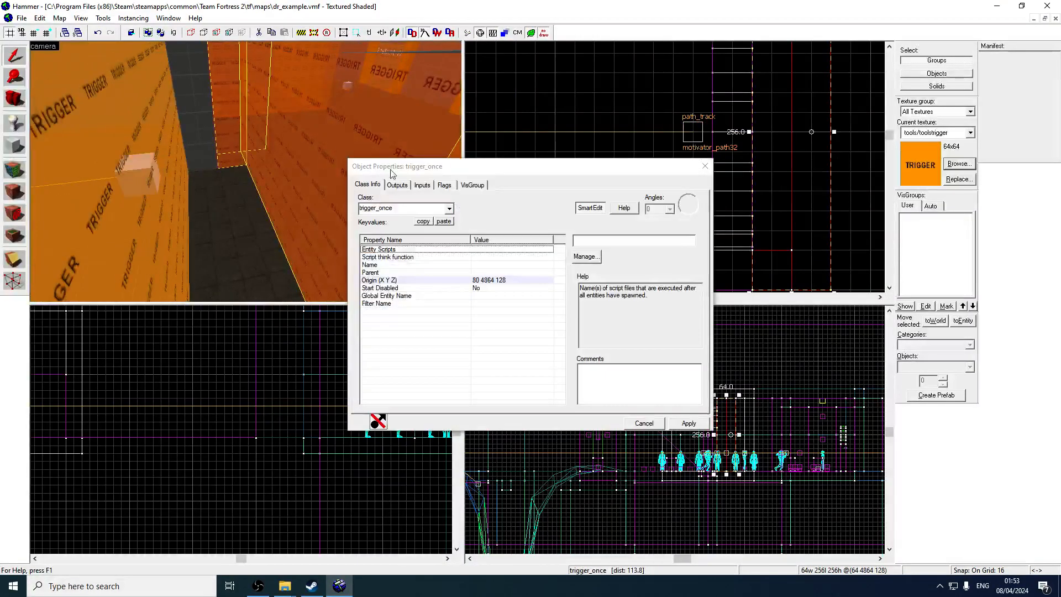
left_click(397, 185)
left_click(409, 242)
left_click(474, 338)
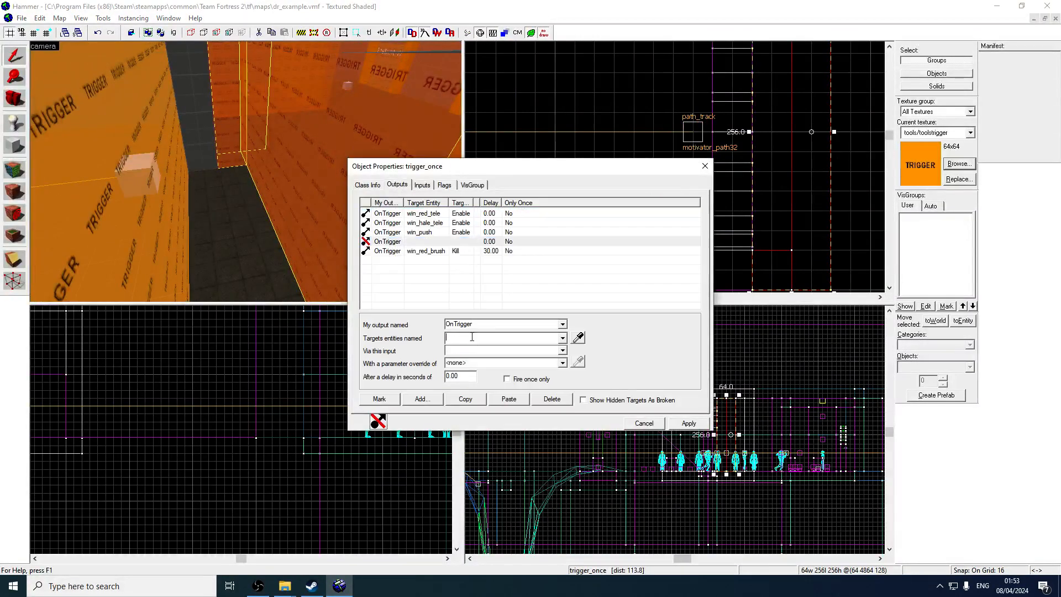
type("mo")
left_click(485, 352)
type("Kill")
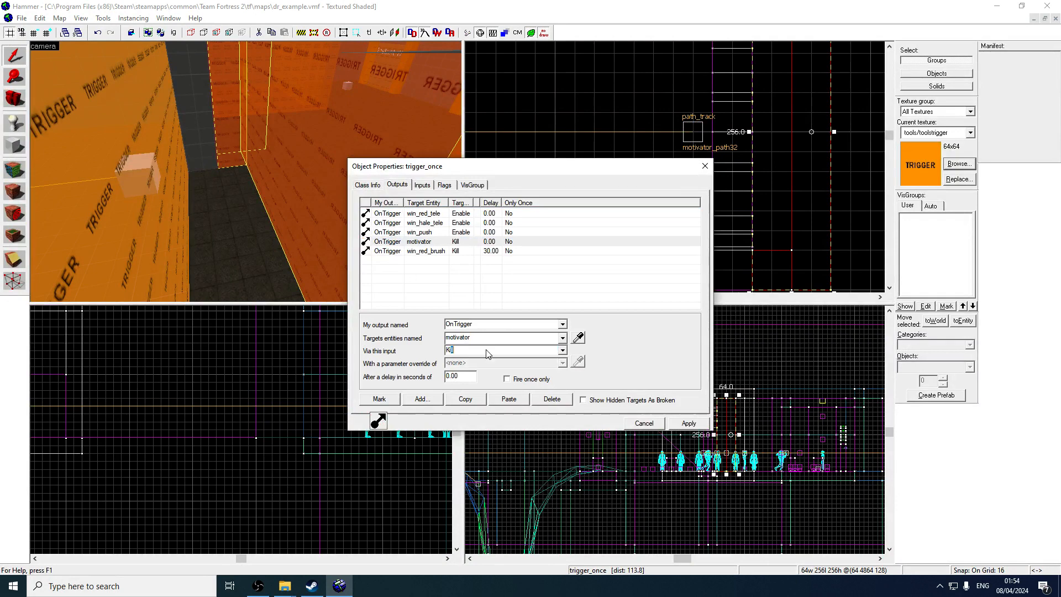
left_click(692, 424)
left_click(706, 166)
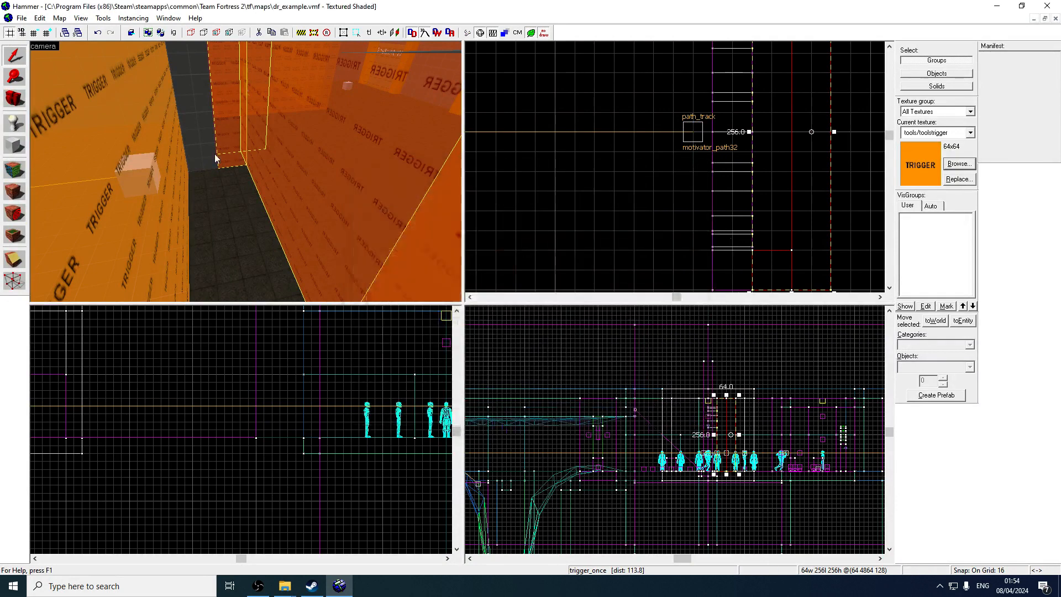
- Examine the room around the final path_track and review that path_track's outputs
key("z")
key("z")
key("z")
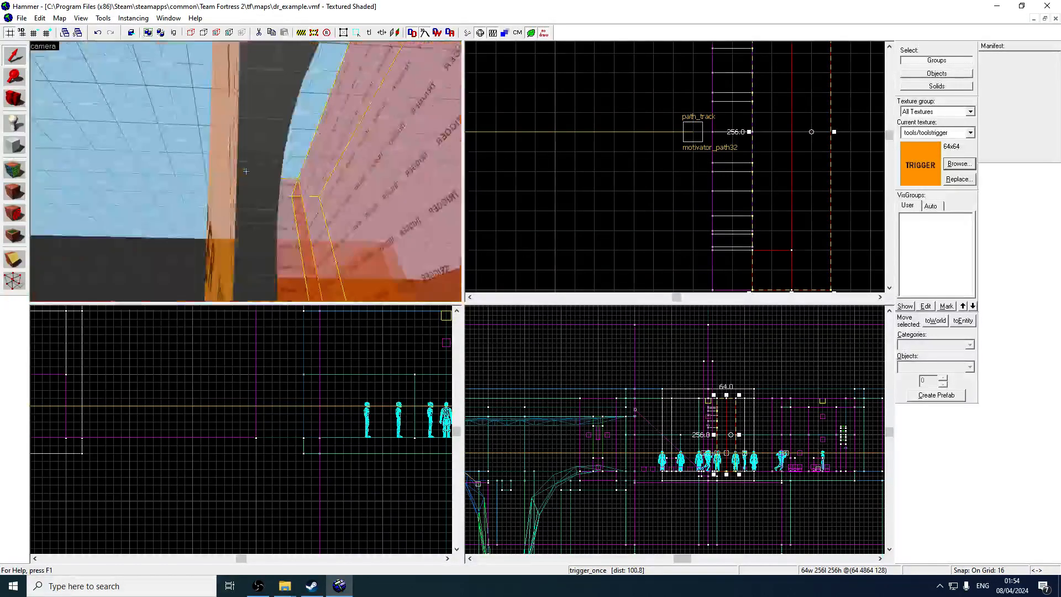
key("w")
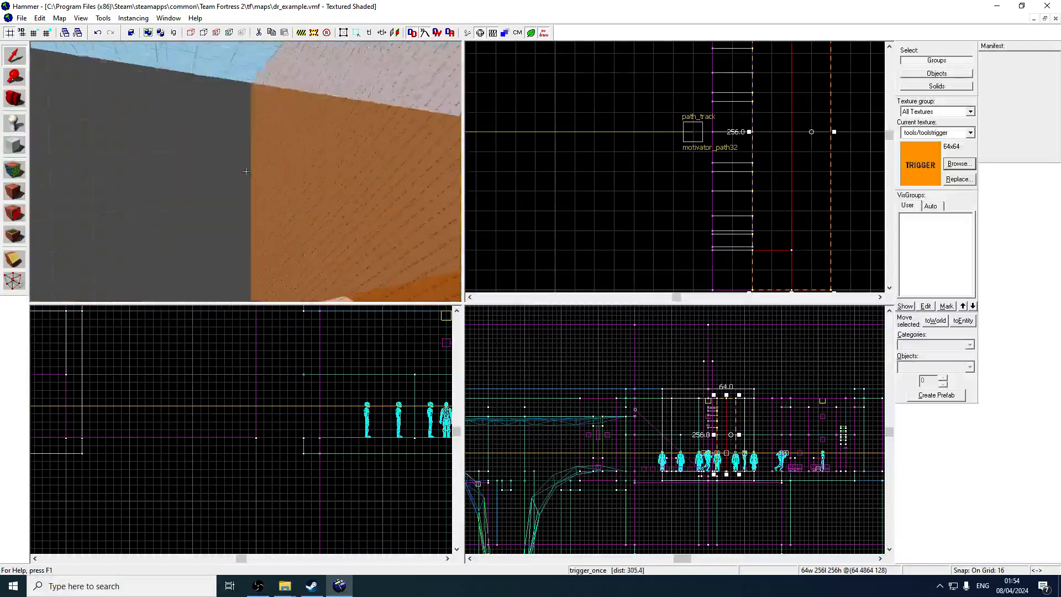
key("w")
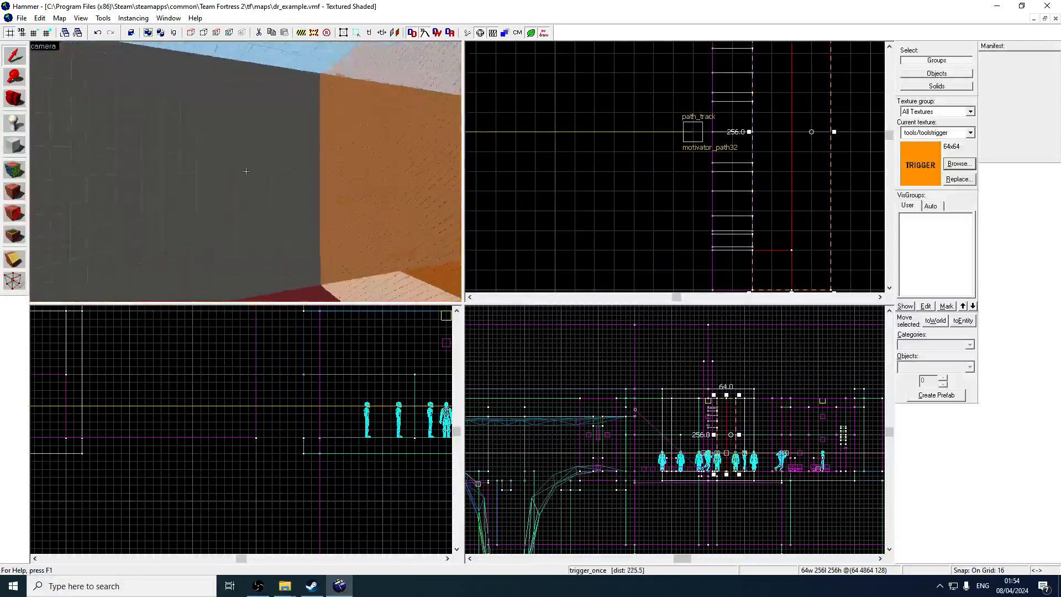
key("w")
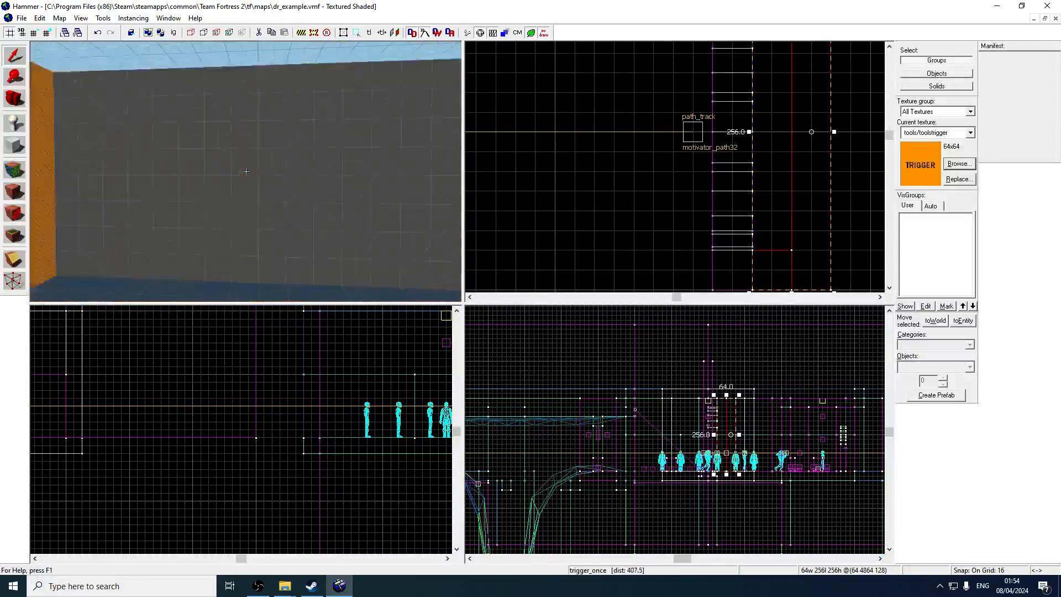
key("w")
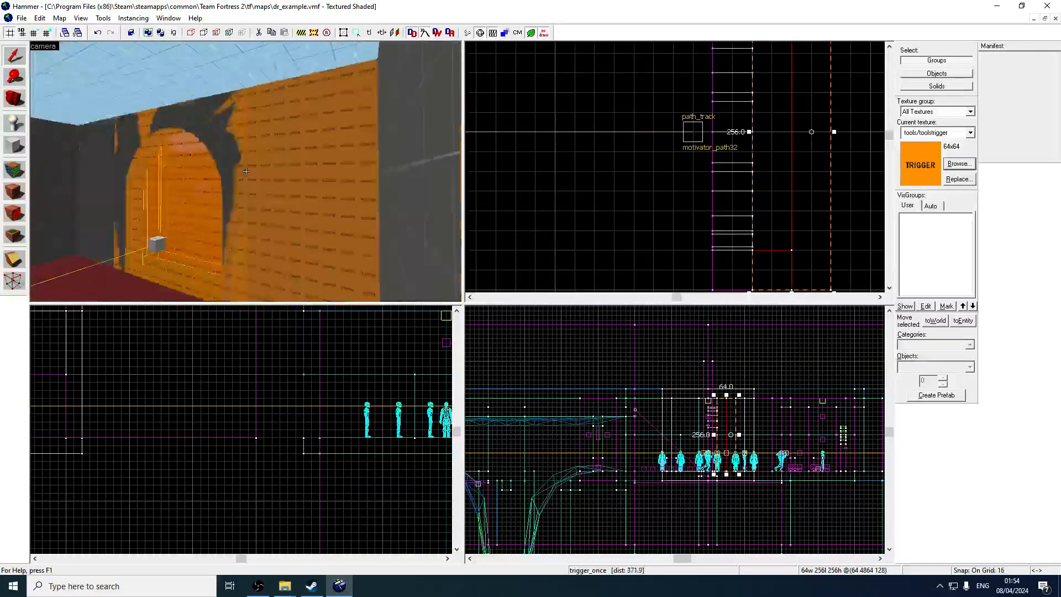
key("z")
double_click(289, 262)
left_click(397, 185)
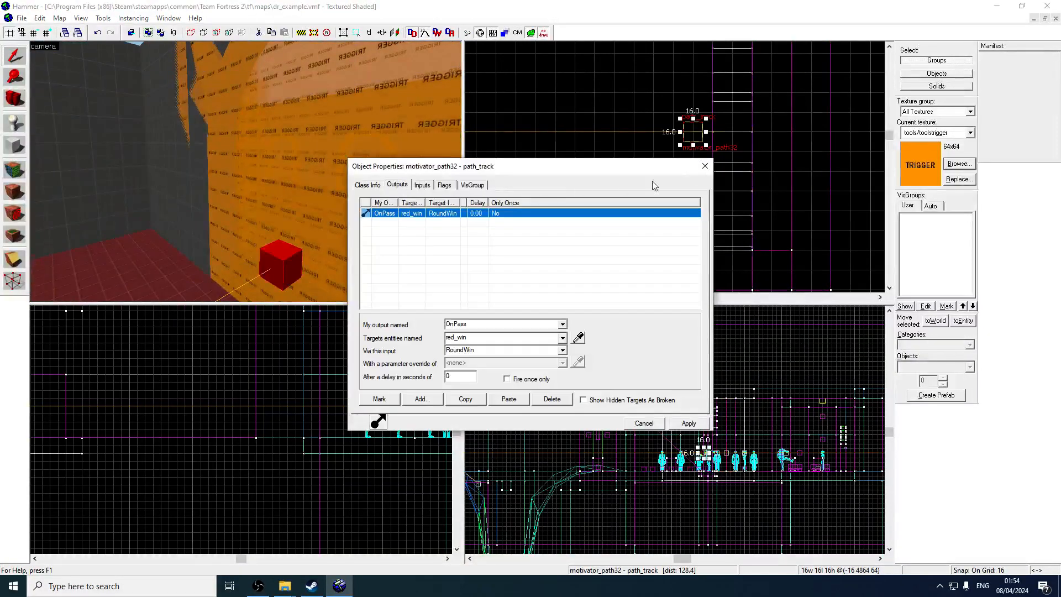
left_click(704, 170)
left_click(387, 182)
- Examine the route back at the player spawn room and view the motivator_path2 path_track's properties
key("z")
key("w")
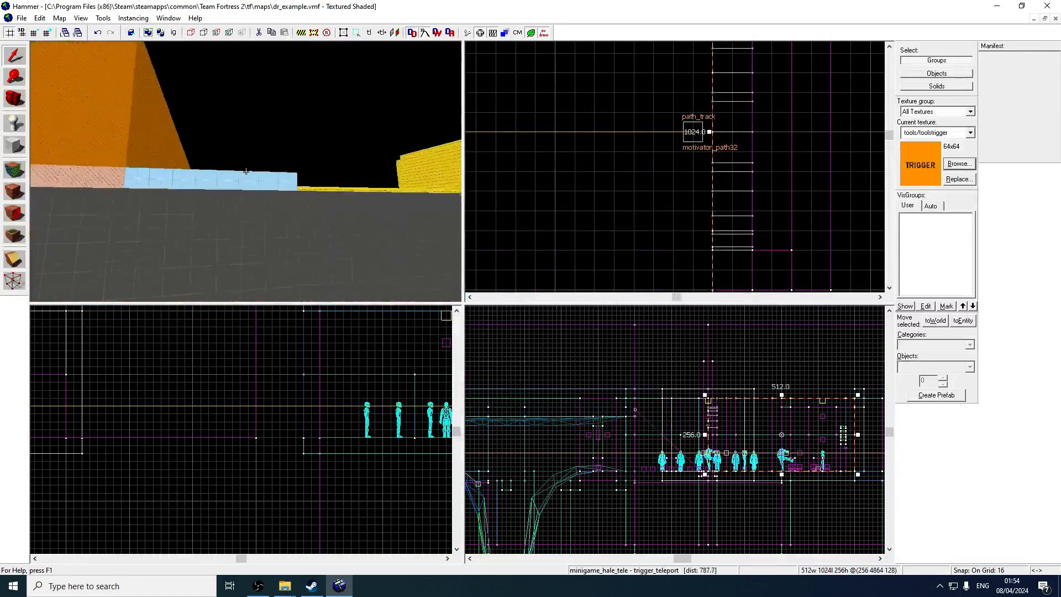
key("w")
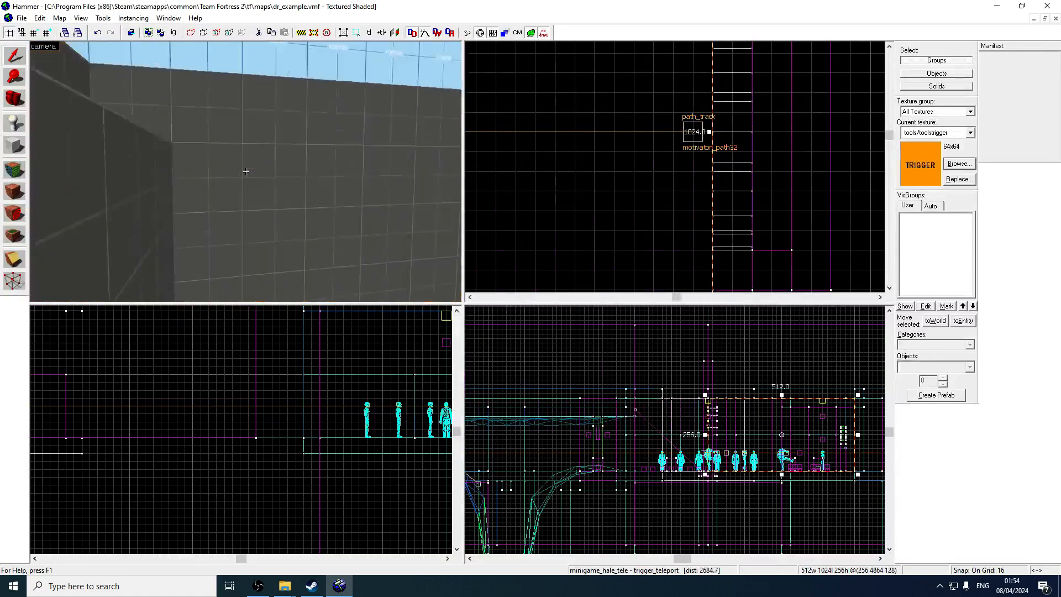
key("w")
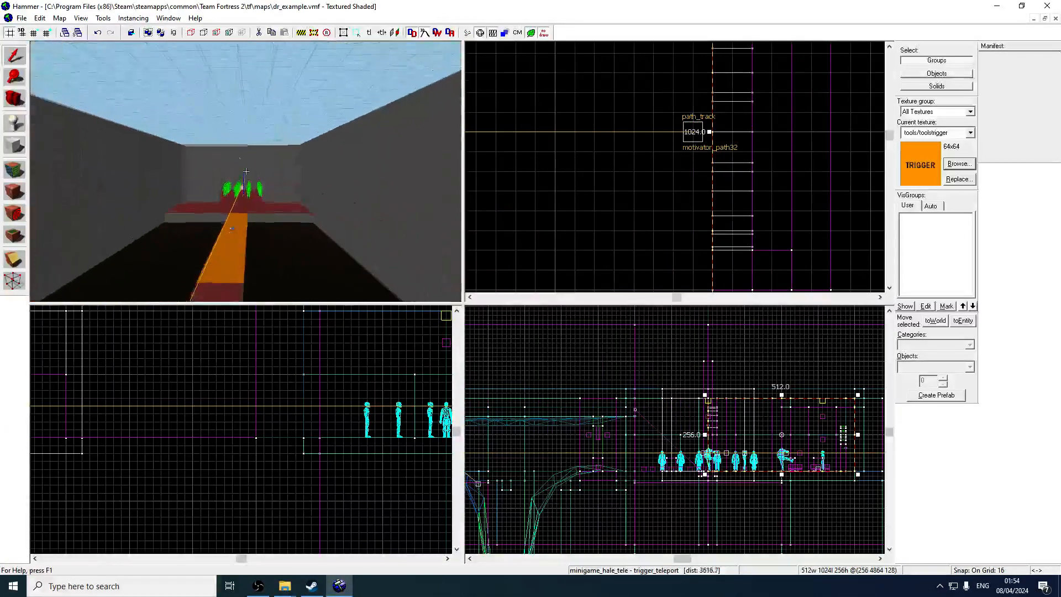
key("w")
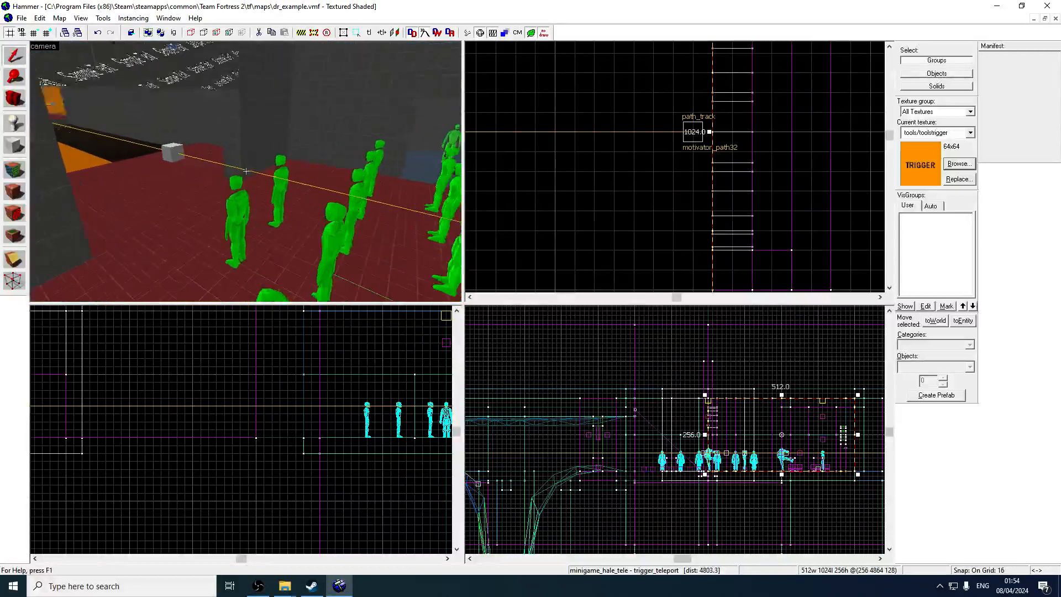
key("w")
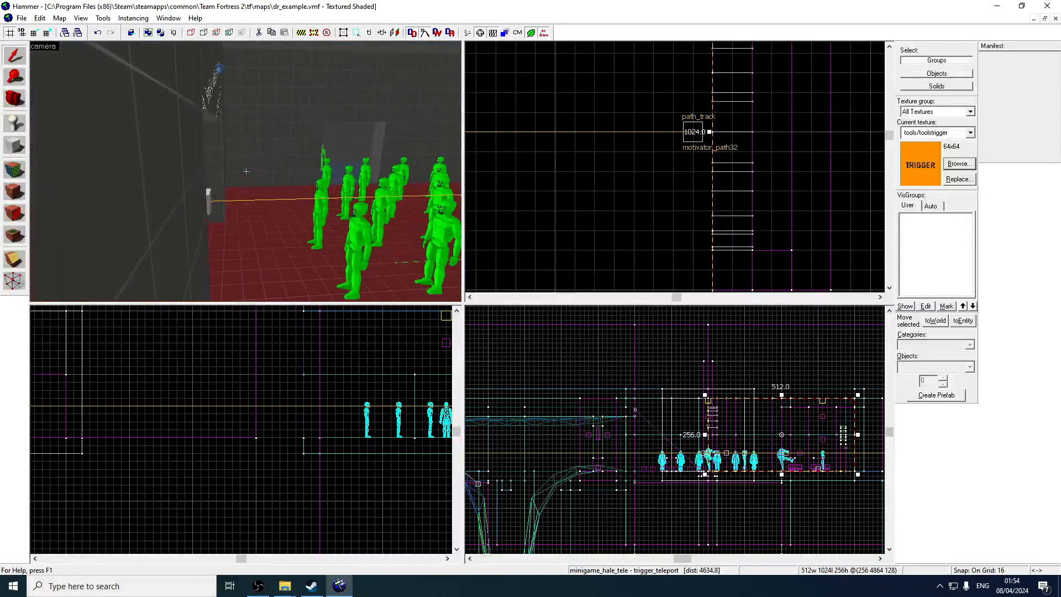
key("z")
double_click(229, 206)
key("z")
key("z")
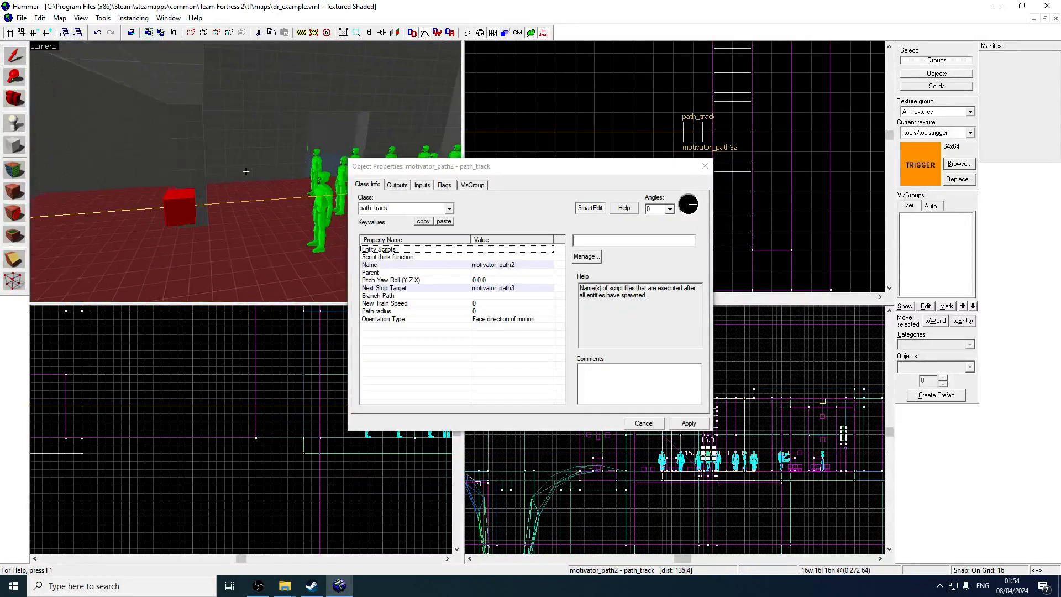
key("Escape")
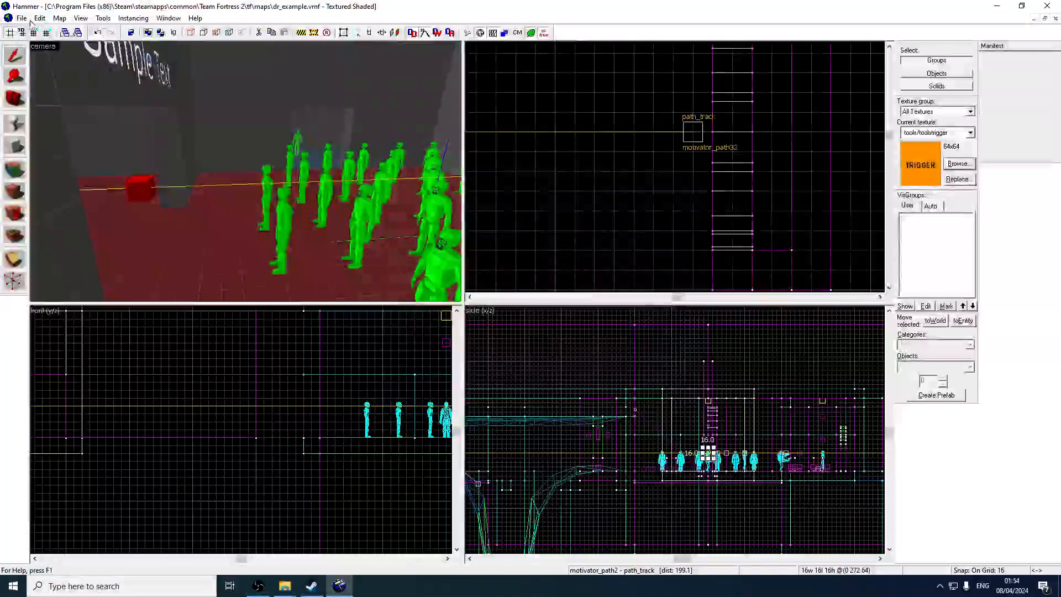
- Set the grid snap to 32 and create a 512 by 512 unit trigger-textured block directly above the spawn room floor
left_click(22, 17)
left_click(484, 157)
scroll(578, 148, "down", 5)
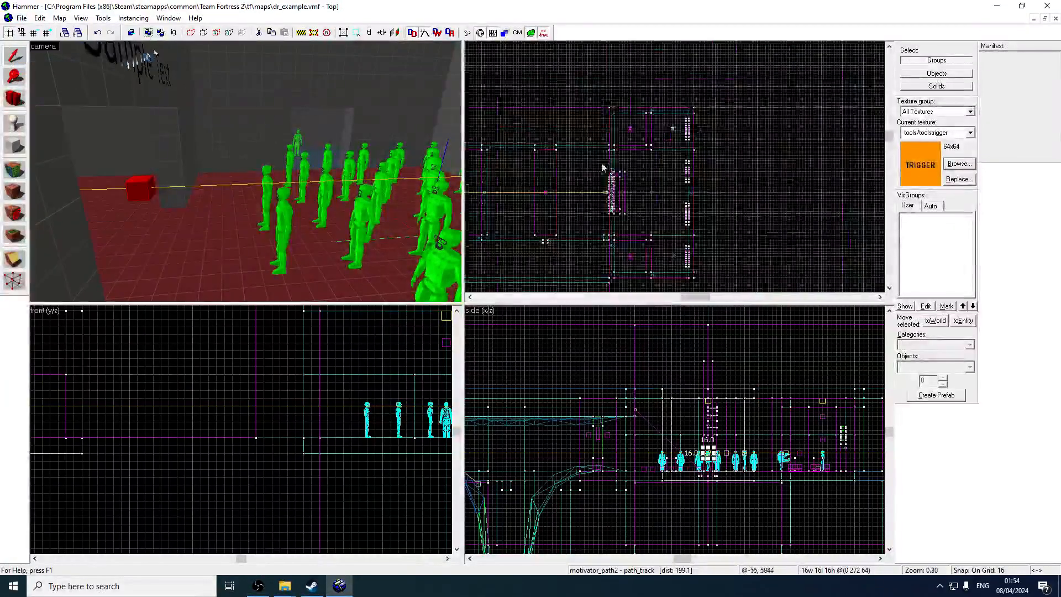
scroll(603, 167, "up", 5)
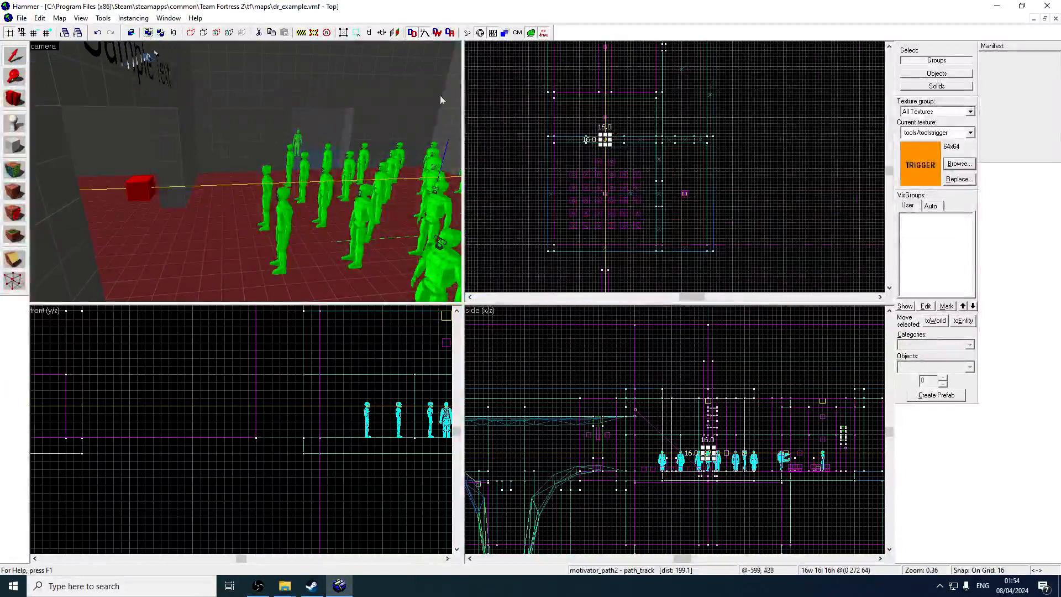
left_click(48, 34)
scroll(564, 155, "up", 2)
left_click_drag(555, 136, 657, 174)
key("ctrl+z")
left_click(8, 143)
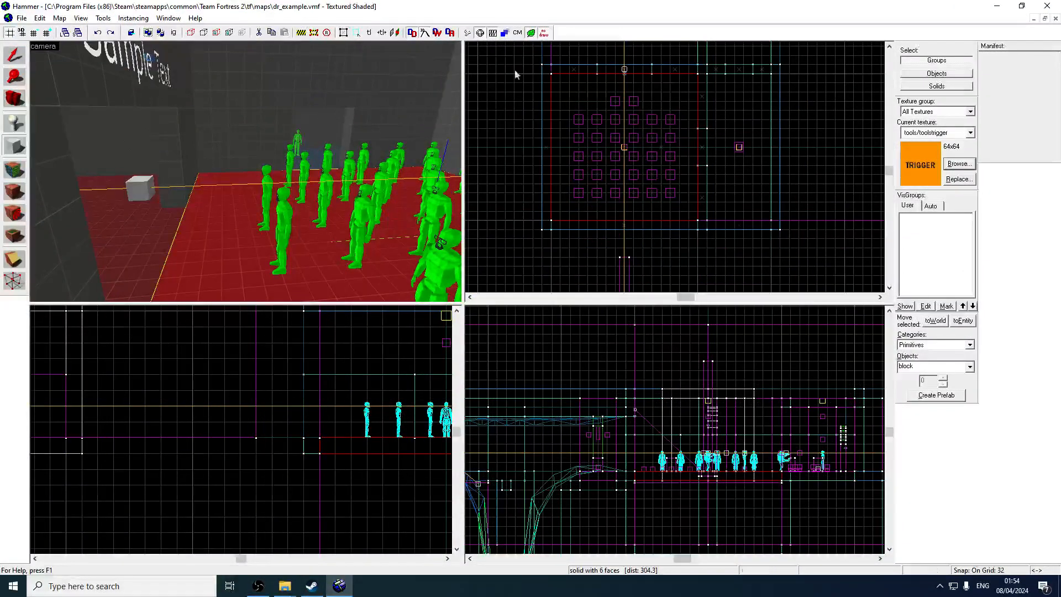
left_click_drag(553, 73, 701, 227)
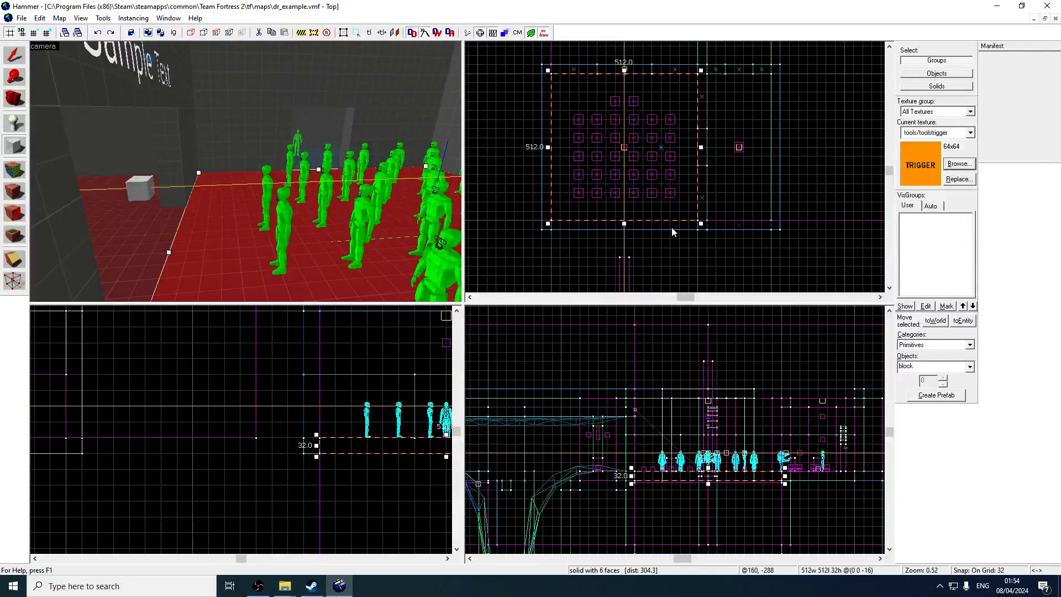
scroll(677, 472, "up", 3)
left_click_drag(683, 475, 699, 458)
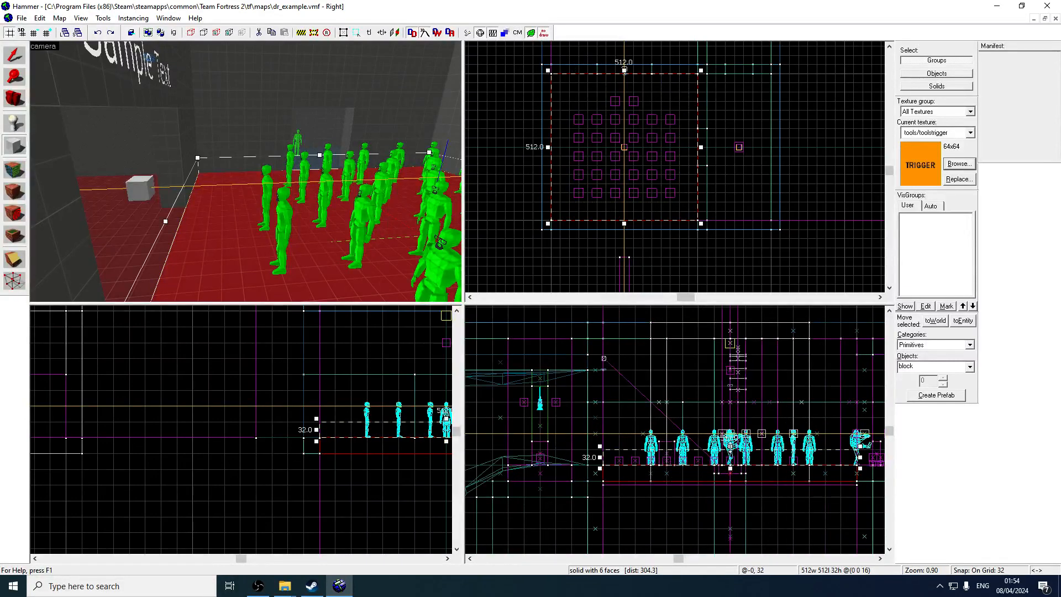
key("Return")
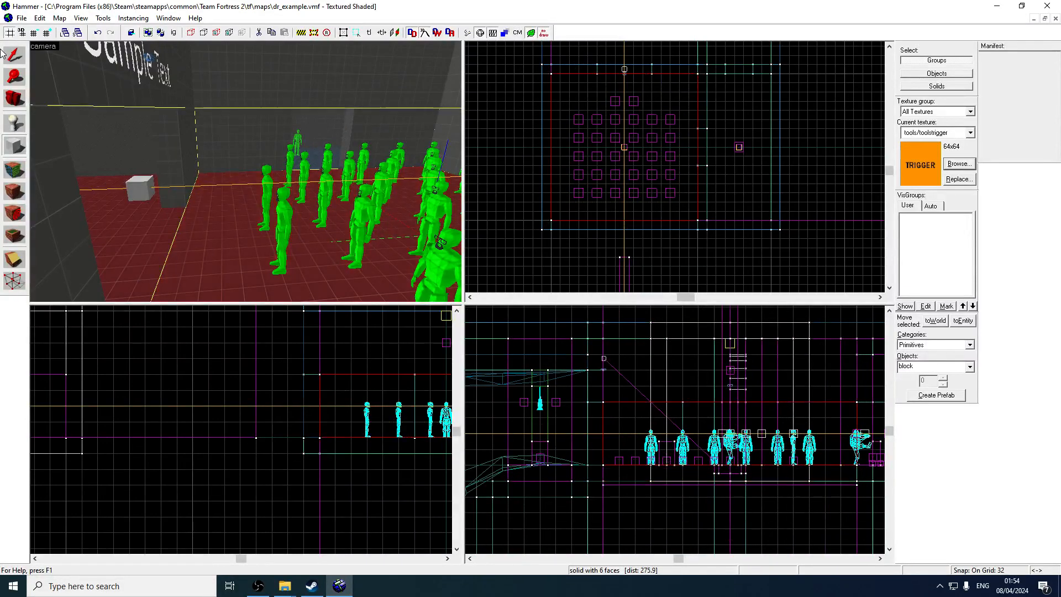
- Extend the spawn room trigger block upward to a height of 256 units
left_click(3, 54)
scroll(725, 403, "down", 1)
left_click_drag(716, 399, 716, 346)
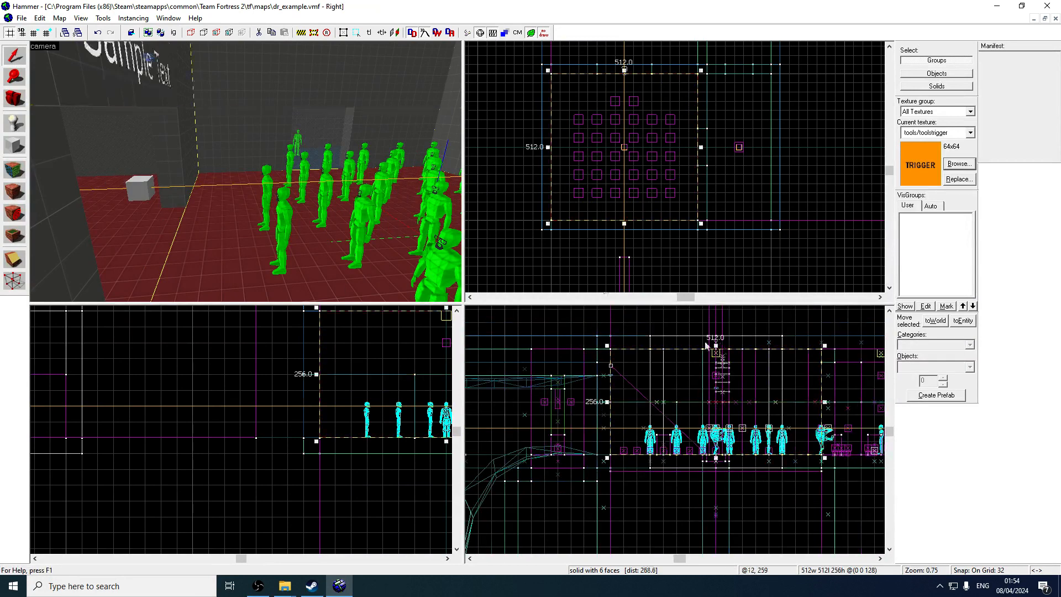
key("z")
key("s")
key("z")
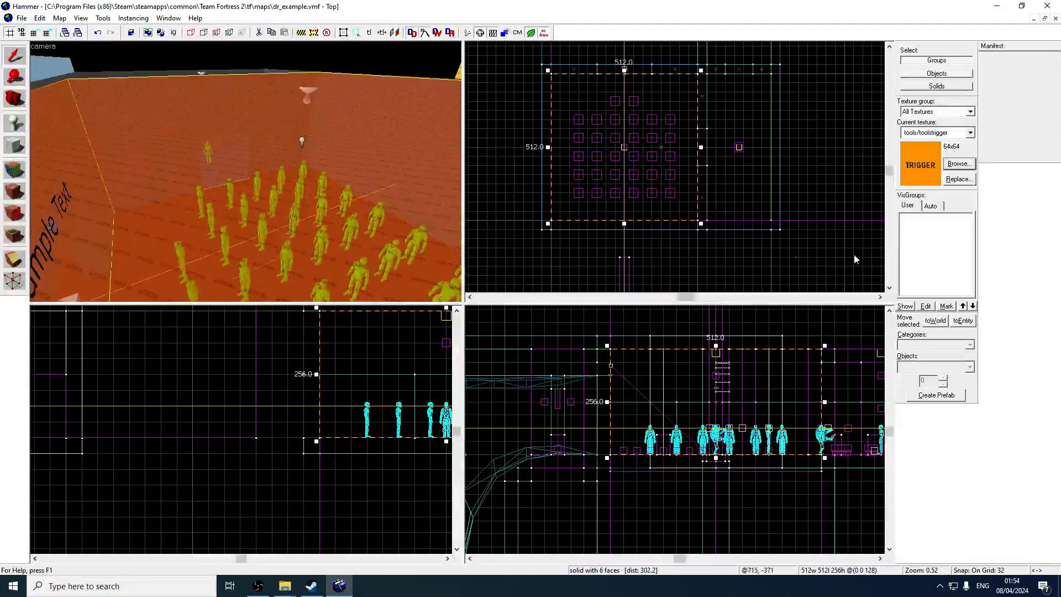
- Tie the spawn room block to a brush entity of class trigger_hurt and apply it
left_click(964, 320)
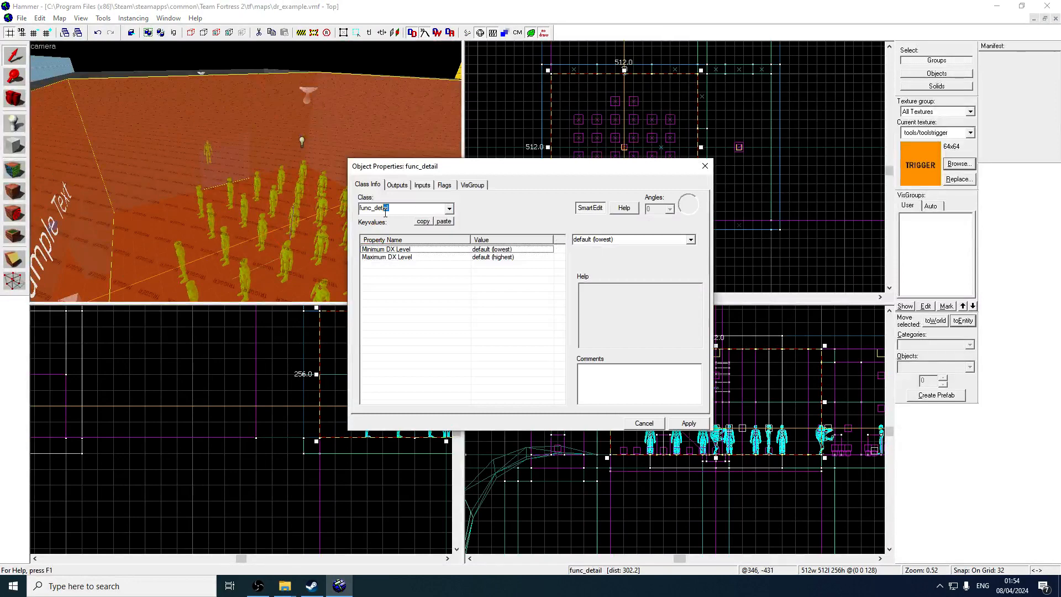
type("trigger")
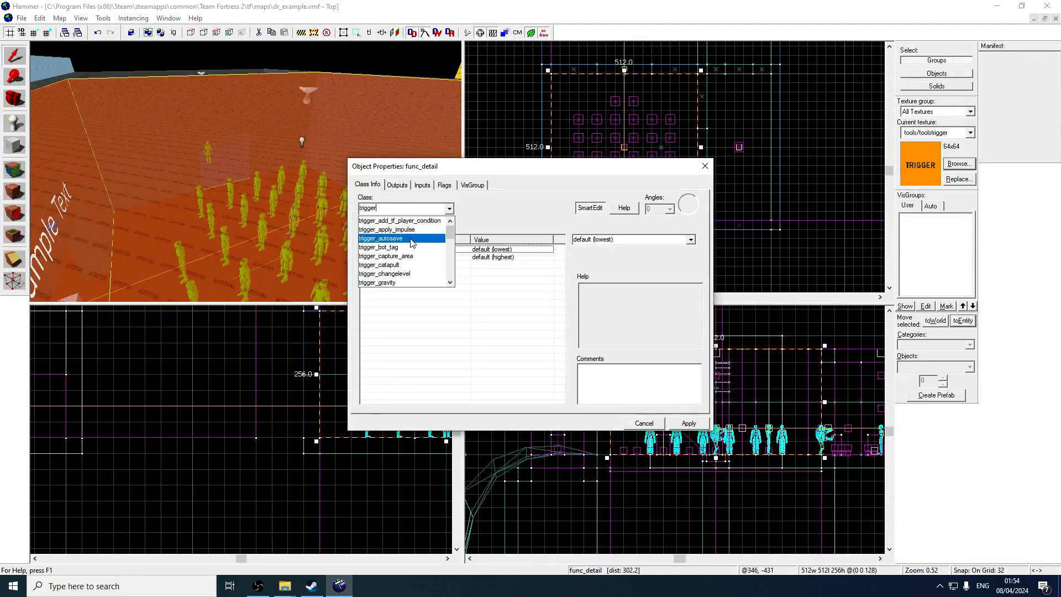
type("_h")
left_click(407, 223)
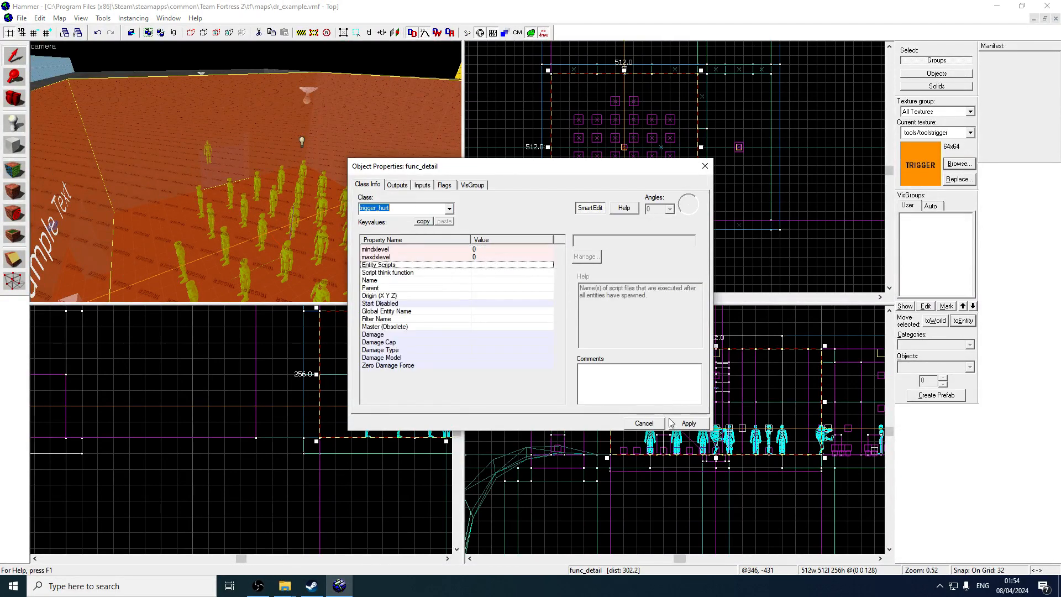
left_click(676, 423)
- Make the trigger_hurt start disabled and name it antilatespawn
left_click(486, 288)
left_click(691, 240)
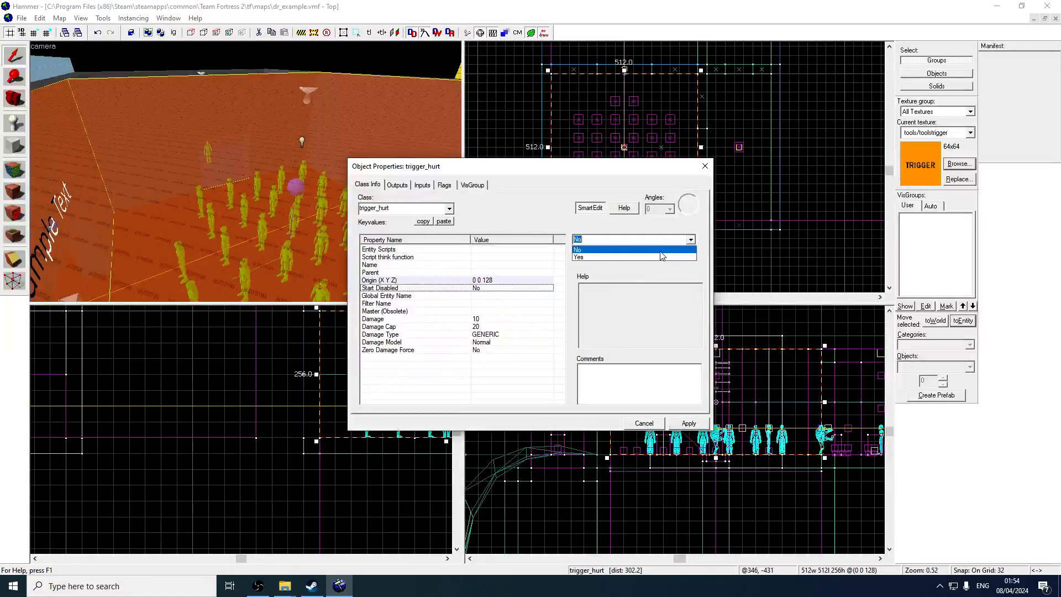
left_click(659, 256)
key("Up")
key("Up")
key("Up")
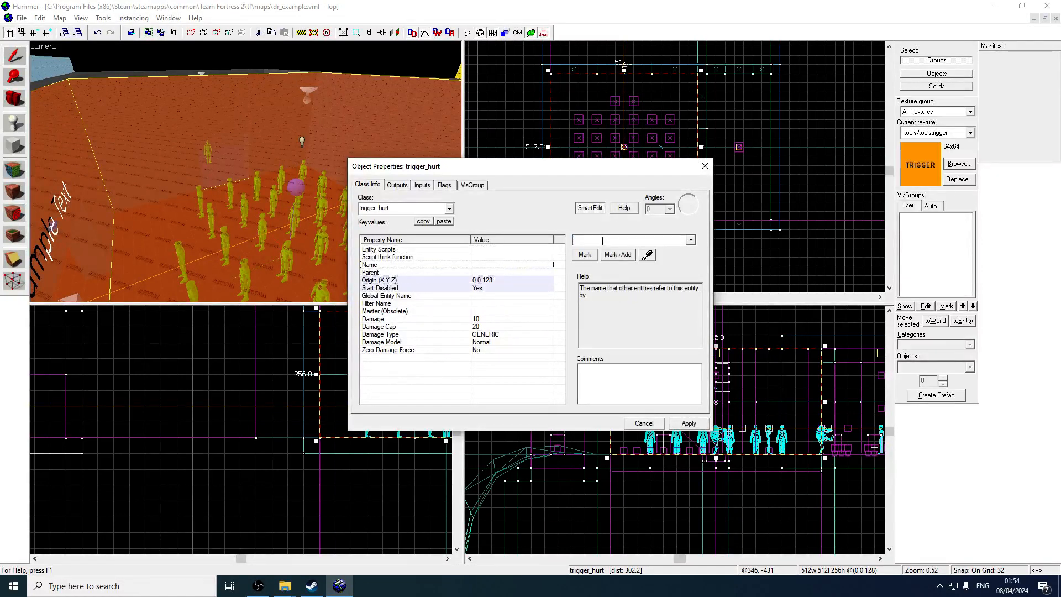
left_click(595, 241)
type("antilatespawn")
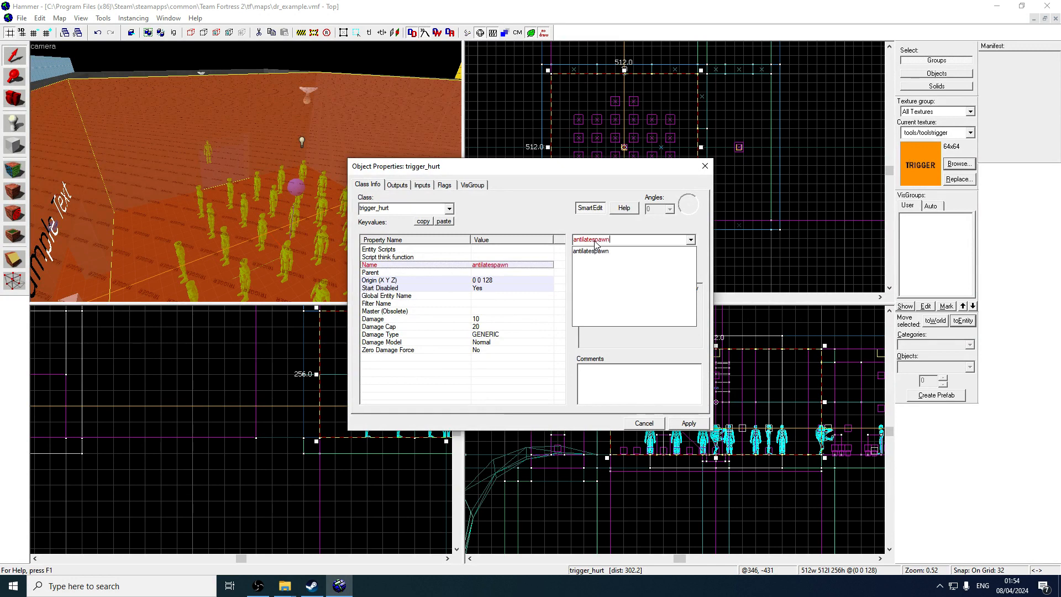
key("Return")
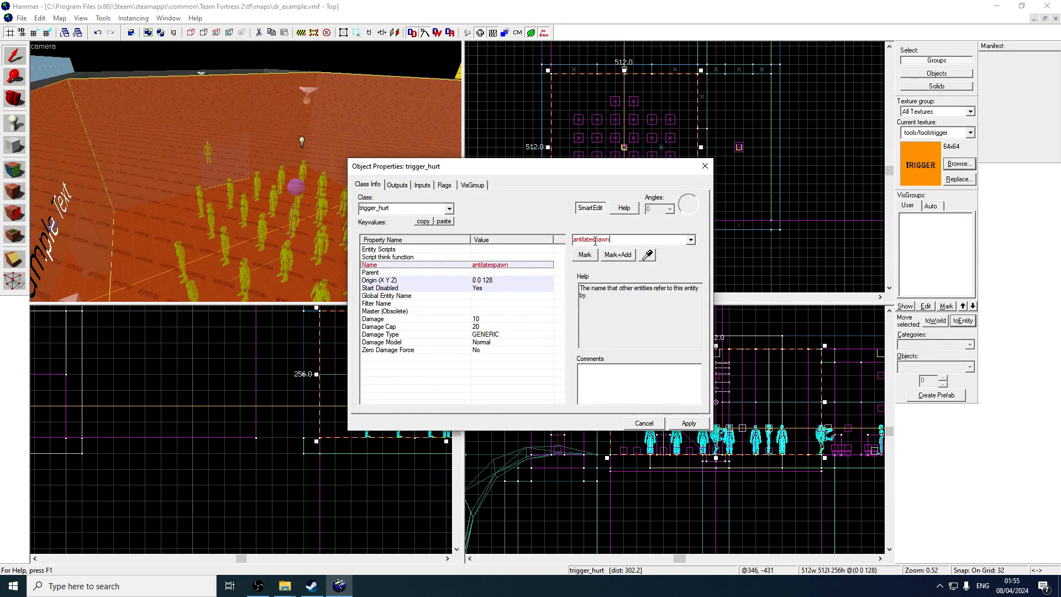
- Set the antilatespawn trigger's damage to 9999 and its damage type to CHEMICAL
left_click(524, 320)
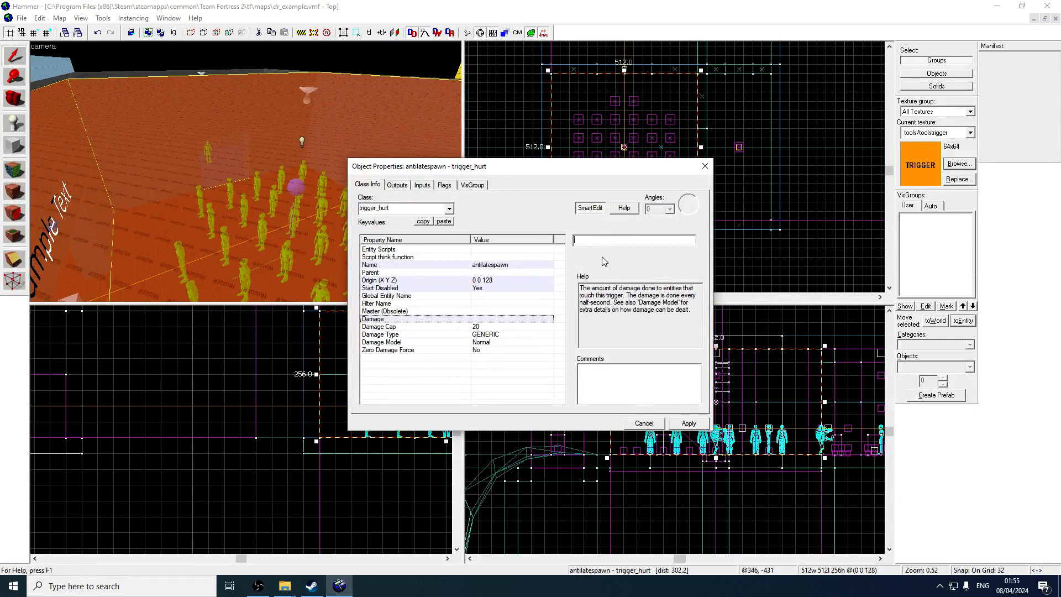
key("BackSpace")
key("BackSpace")
type("9999")
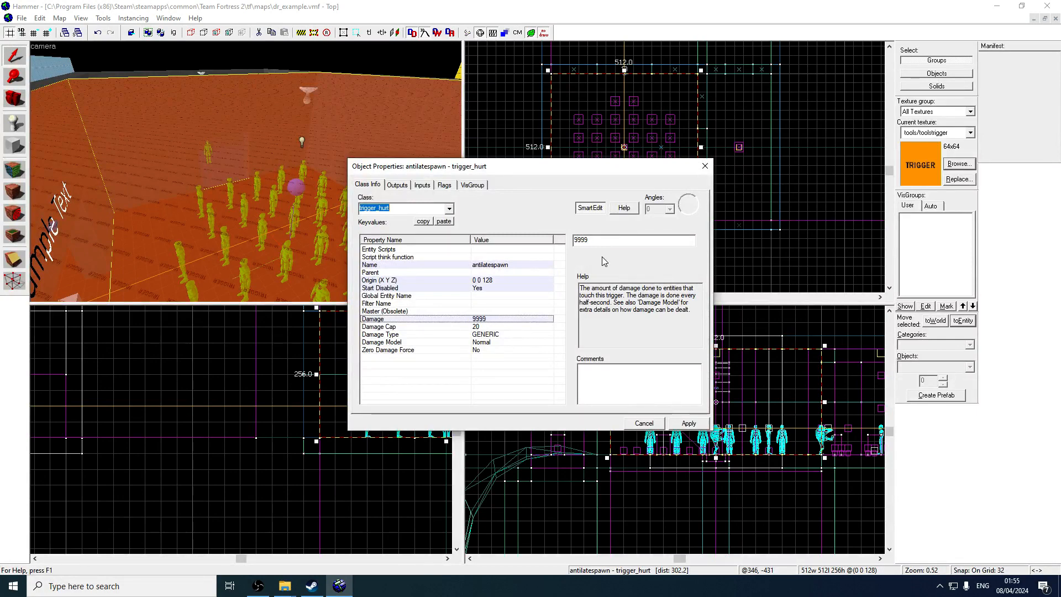
left_click(514, 335)
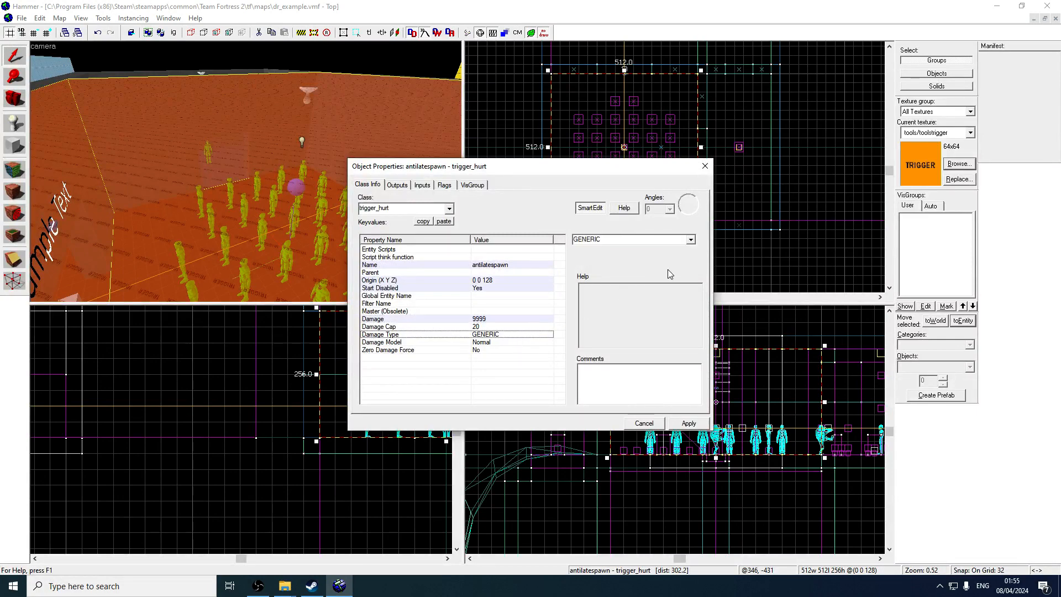
left_click(691, 239)
scroll(630, 287, "down", 3)
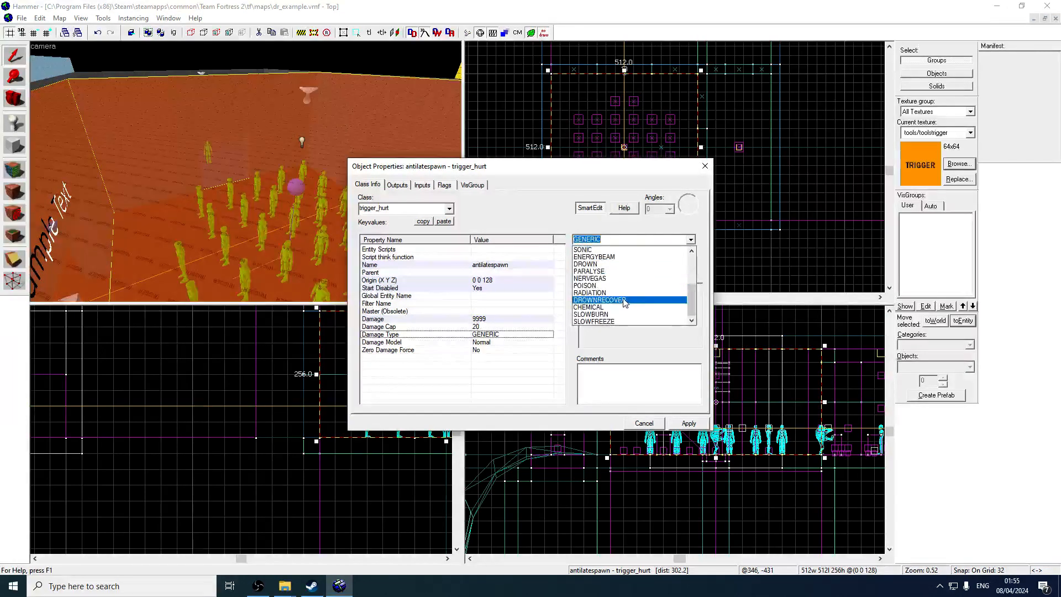
left_click(610, 307)
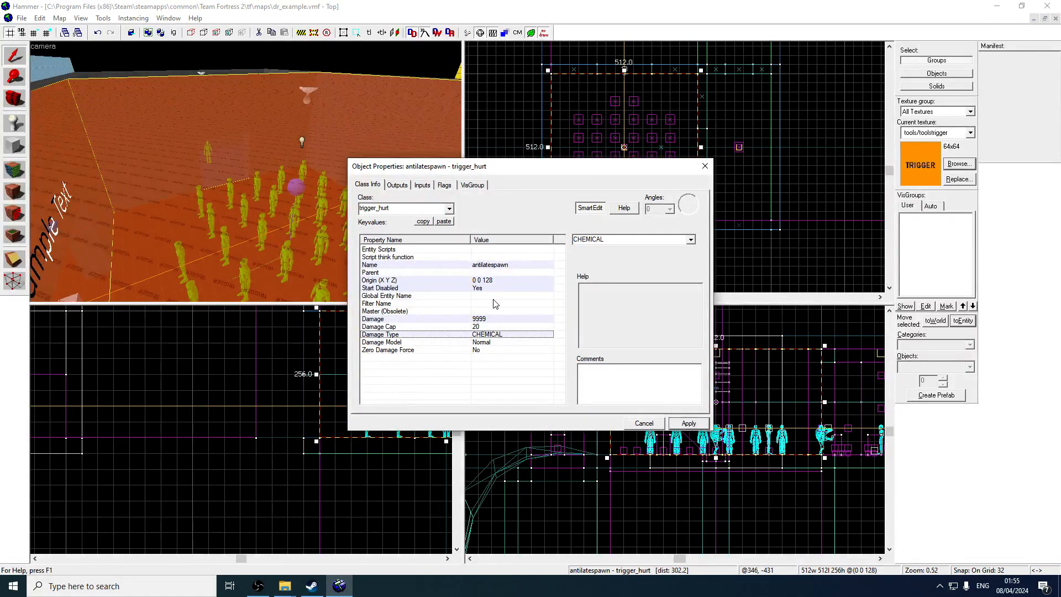
- Select the motivator_path2 path_track outside the spawn room and add an OnPass output to it
key("z")
key("w")
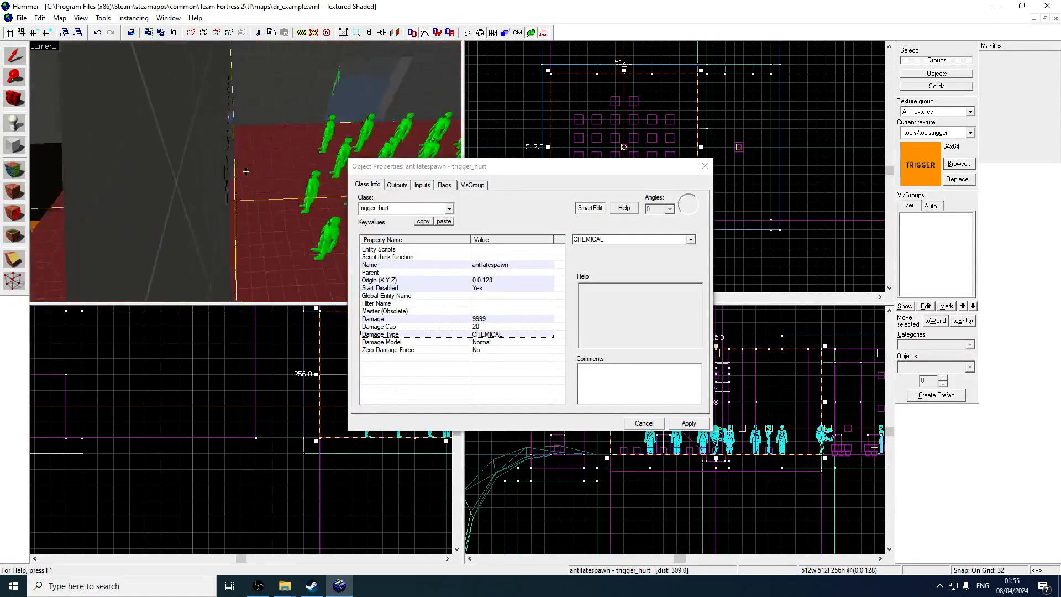
key("z")
left_click(231, 190)
left_click(398, 185)
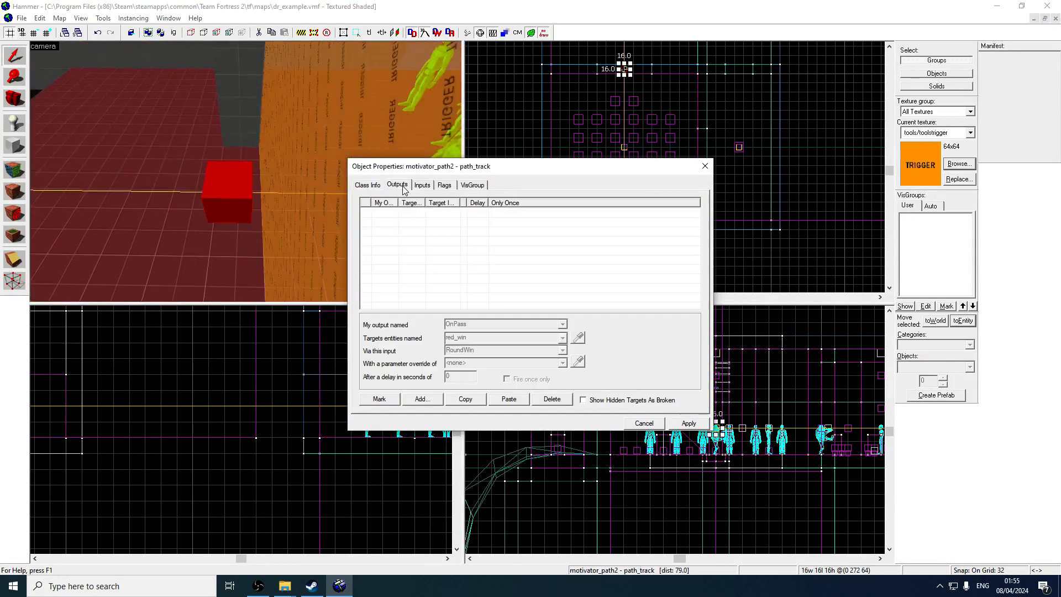
left_click(438, 401)
left_click(562, 324)
left_click(516, 335)
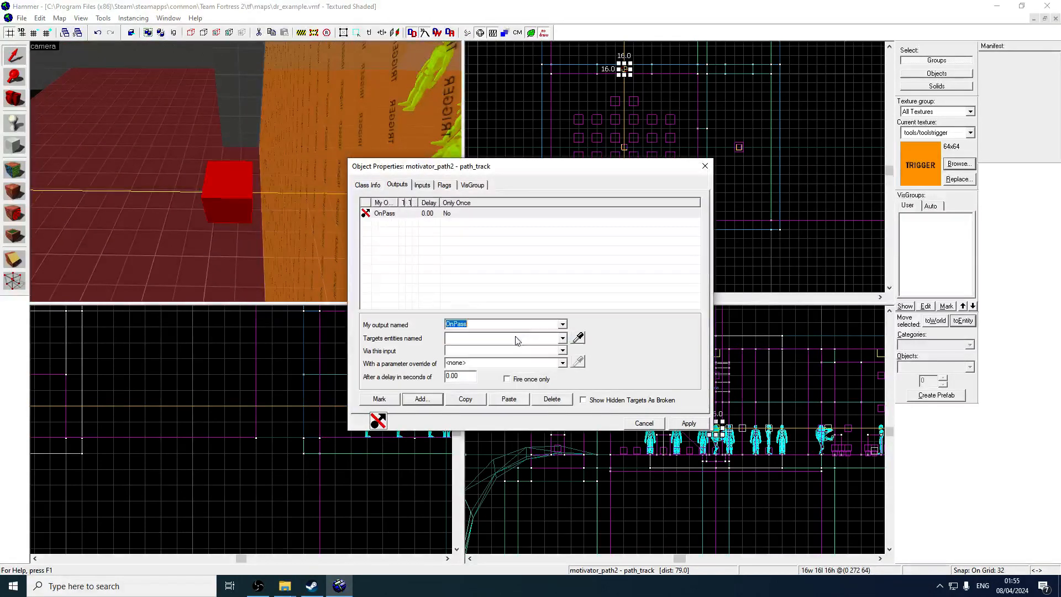
- Make the OnPass output target antilatespawn with the Enable input, apply it and close the properties
left_click(514, 338)
type("a")
left_click(505, 350)
left_click(506, 350)
type("Enab")
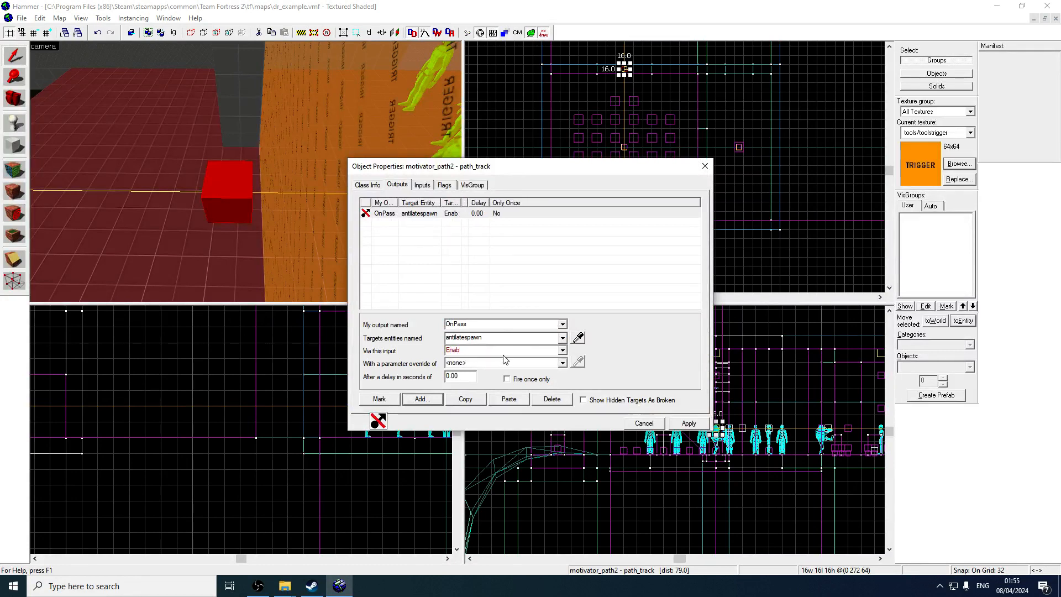
type("le")
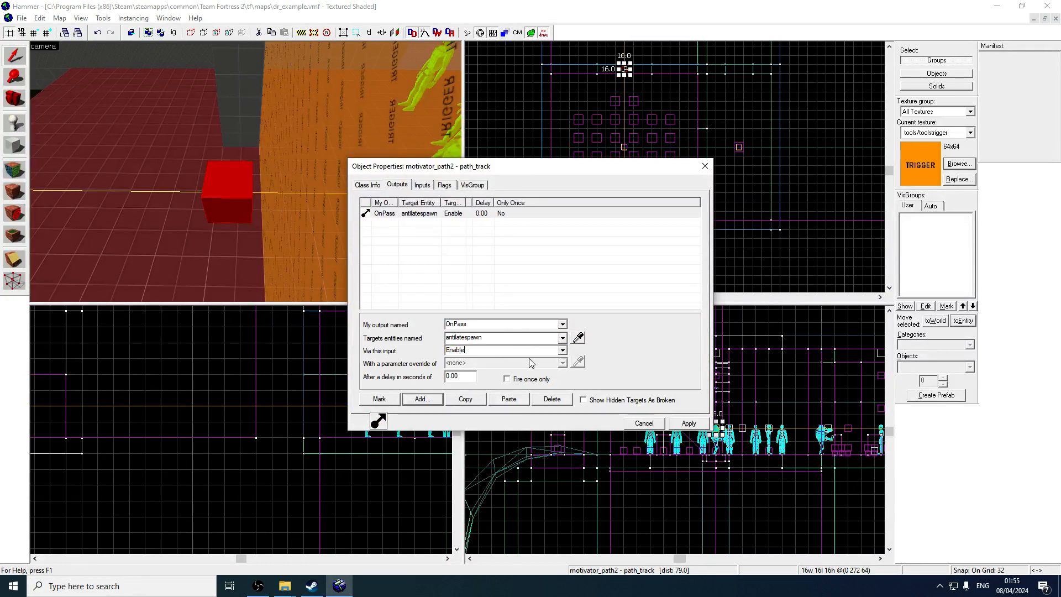
left_click(677, 425)
left_click(705, 167)
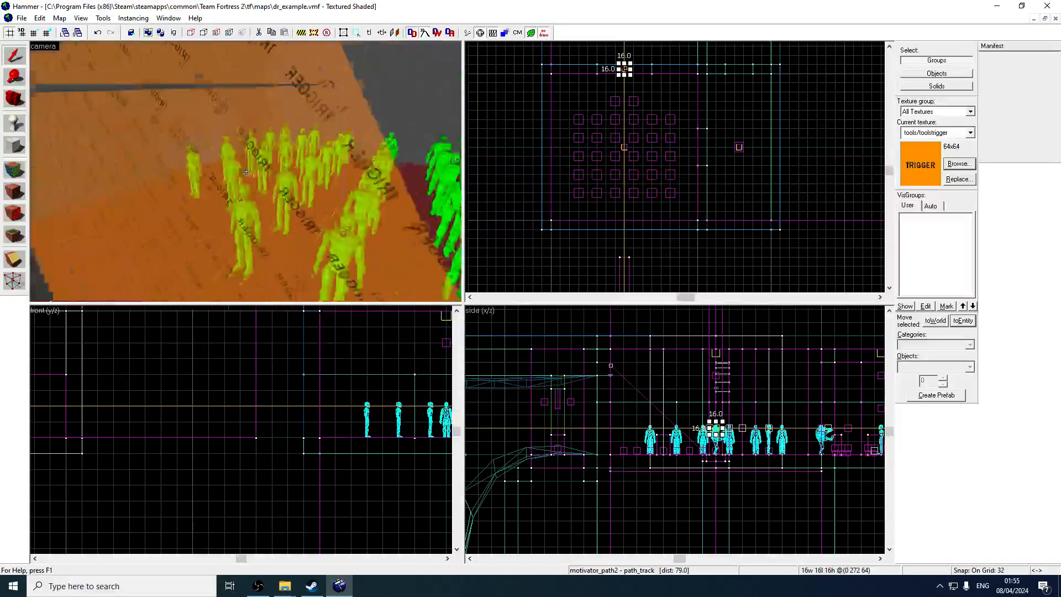
- Inspect the antilatespawn trigger's coverage of the spawn room and the motivator path leading to it
left_click(283, 194)
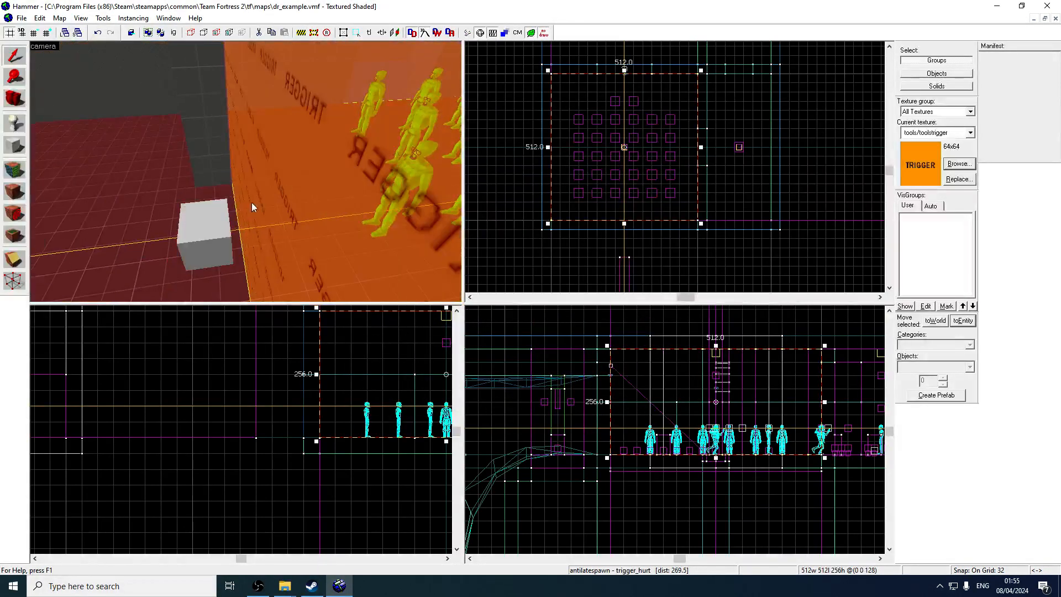
key("d")
key("z")
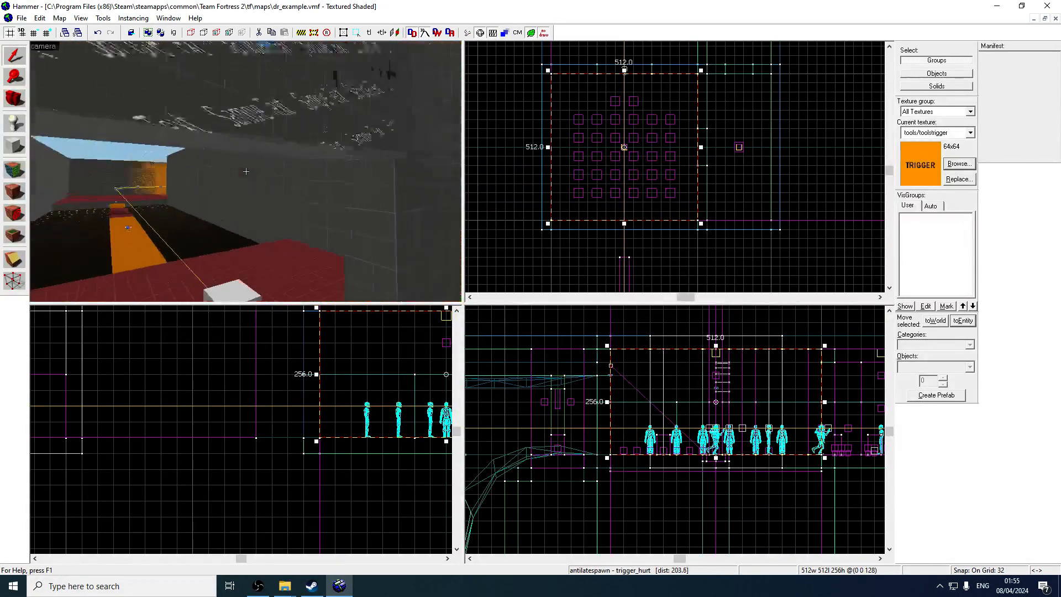
key("w")
key("w")
key("z")
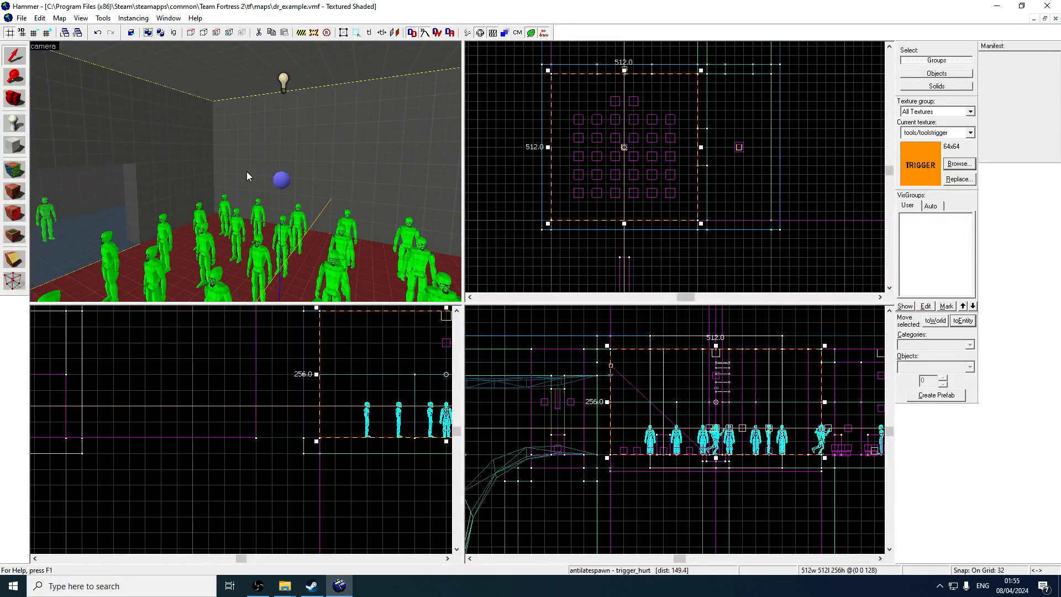
key("z")
key("w")
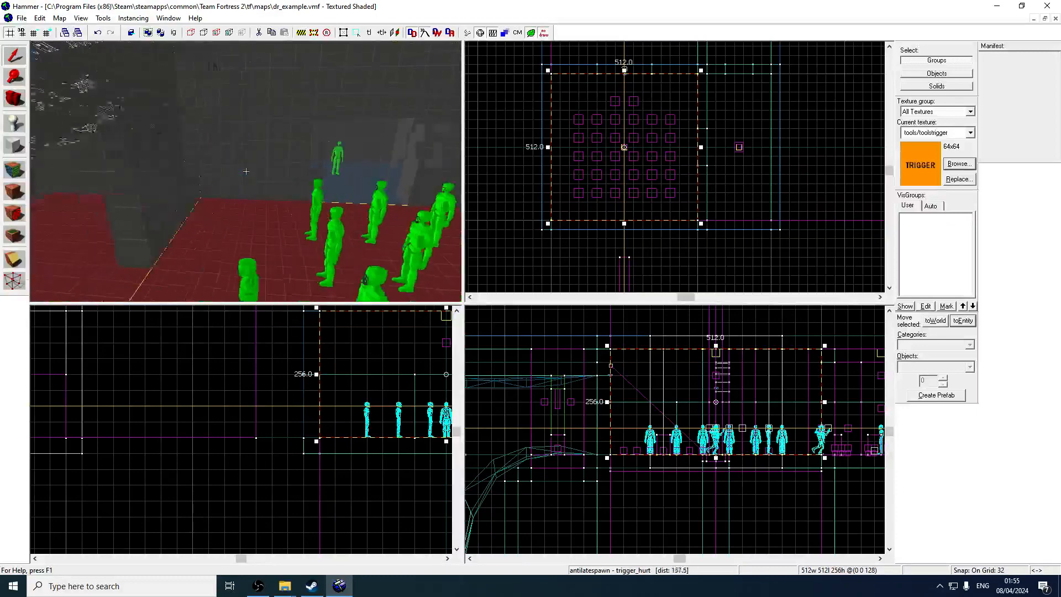
key("d")
key("a")
key("d")
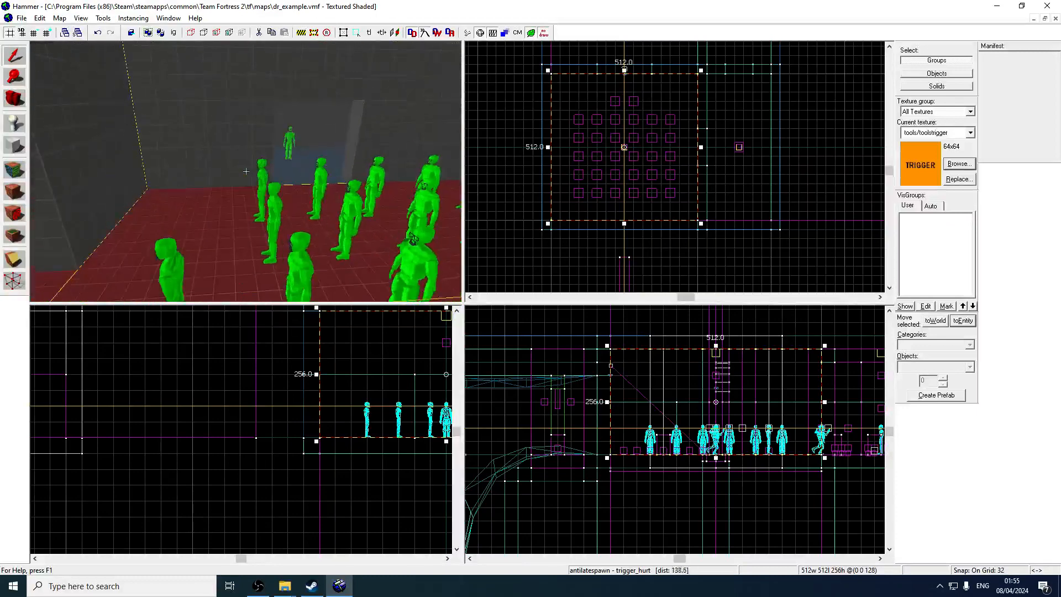
- Save the map
key("s")
key("z")
left_click(21, 19)
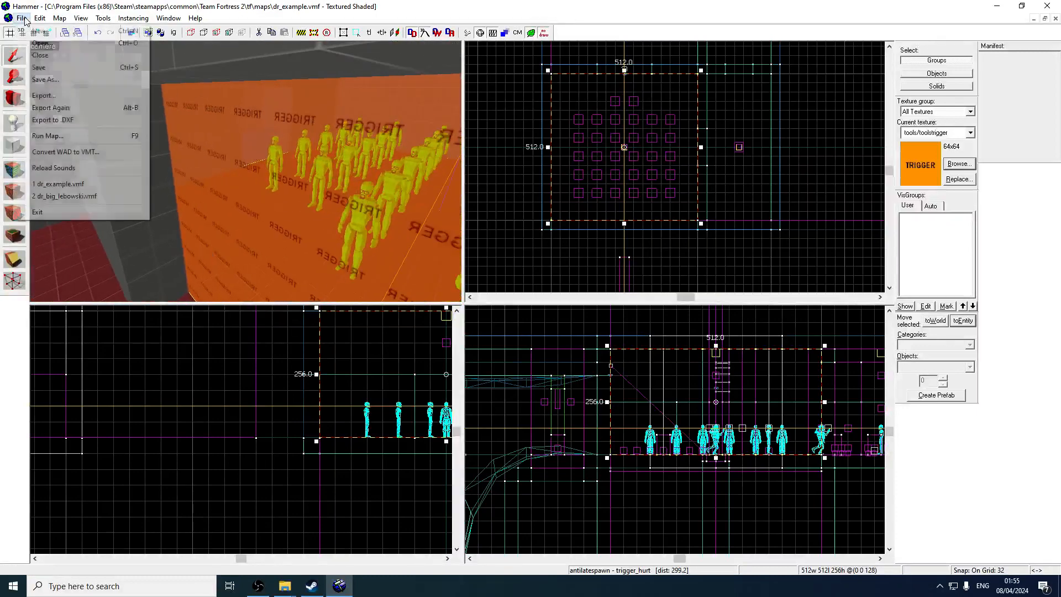
left_click(47, 67)
- Activate the Entity tool and choose tf_logic_arena as the entity to place
key("z")
key("w")
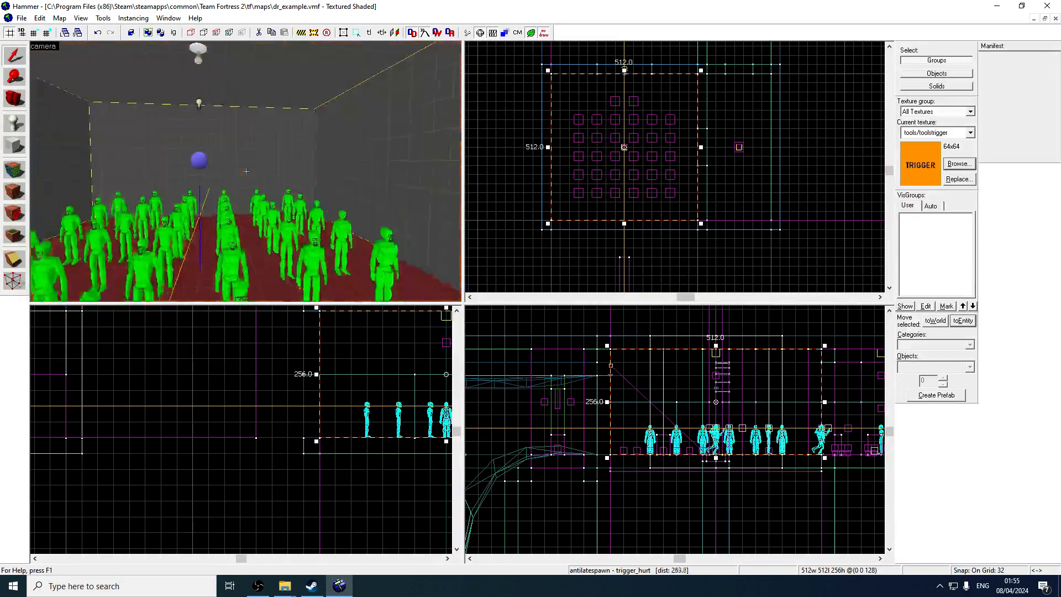
key("s")
key("z")
left_click(14, 123)
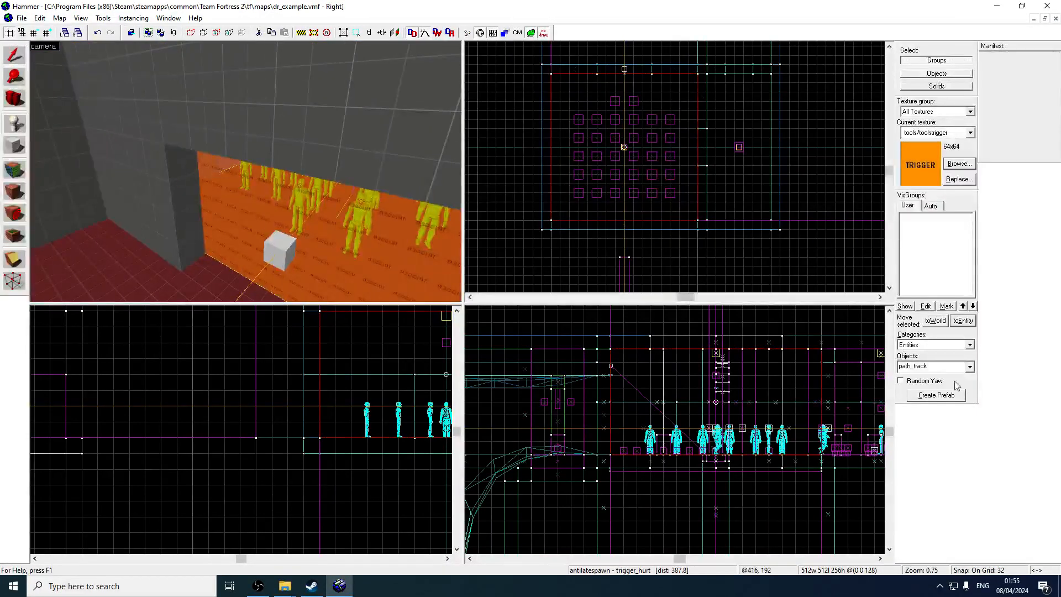
left_click(929, 366)
type("logic_")
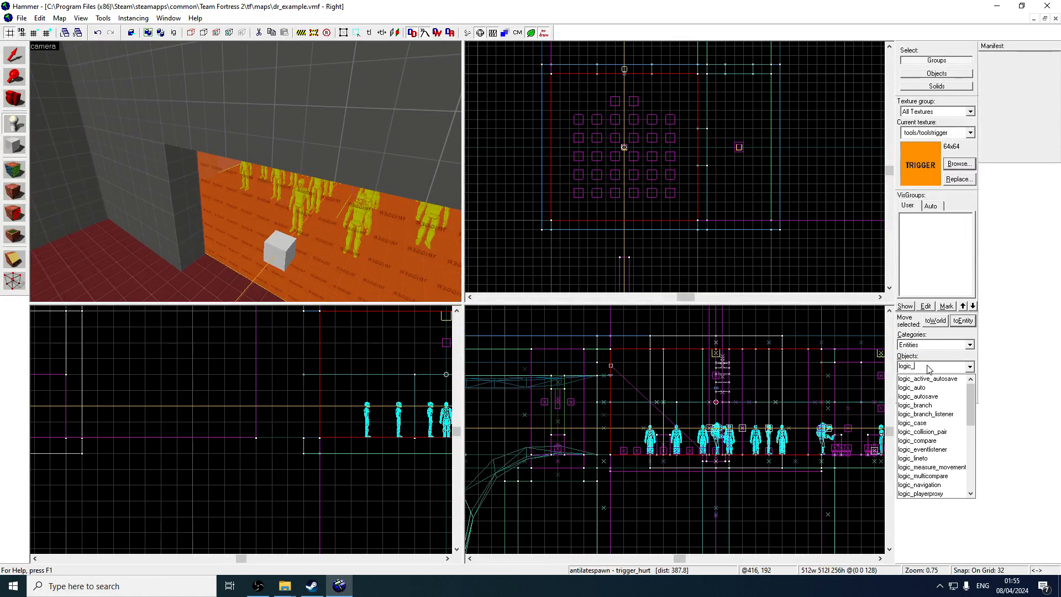
key("BackSpace")
key("BackSpace")
key("BackSpace")
key("BackSpace")
key("BackSpace")
type("tf")
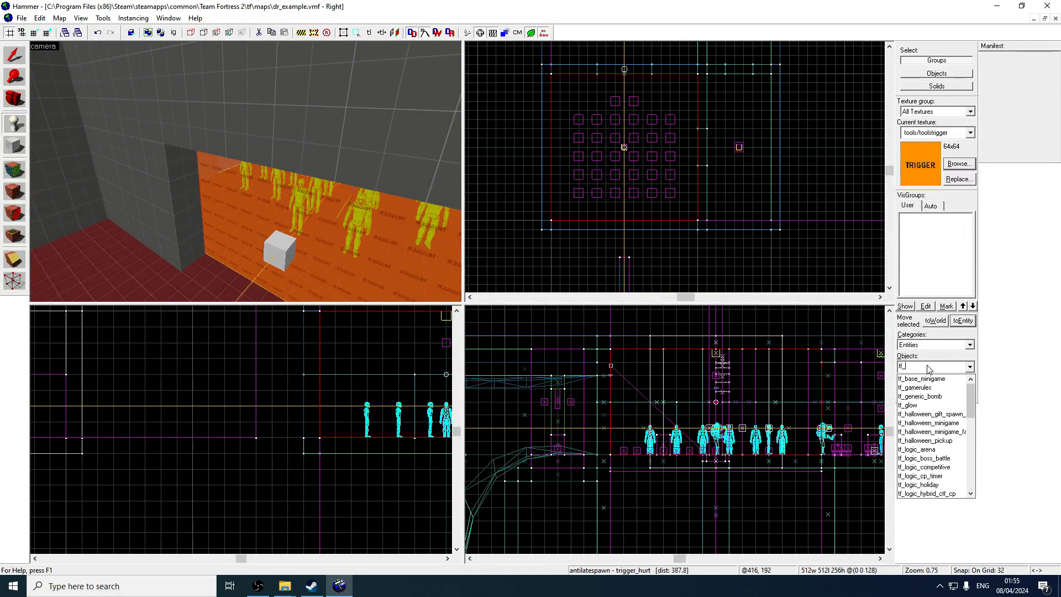
type("_logic")
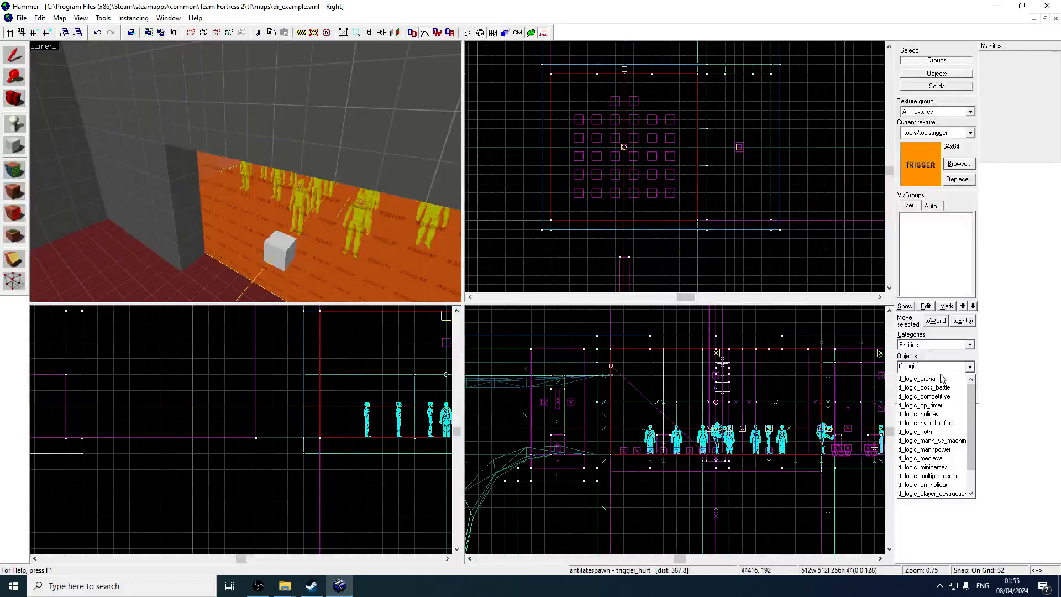
left_click(940, 379)
- Place the tf_logic_arena on the floor by the spawn room opening and, with grid snap 16, align it under motivator_path2
key("z")
key("z")
left_click(281, 161)
left_click(20, 56)
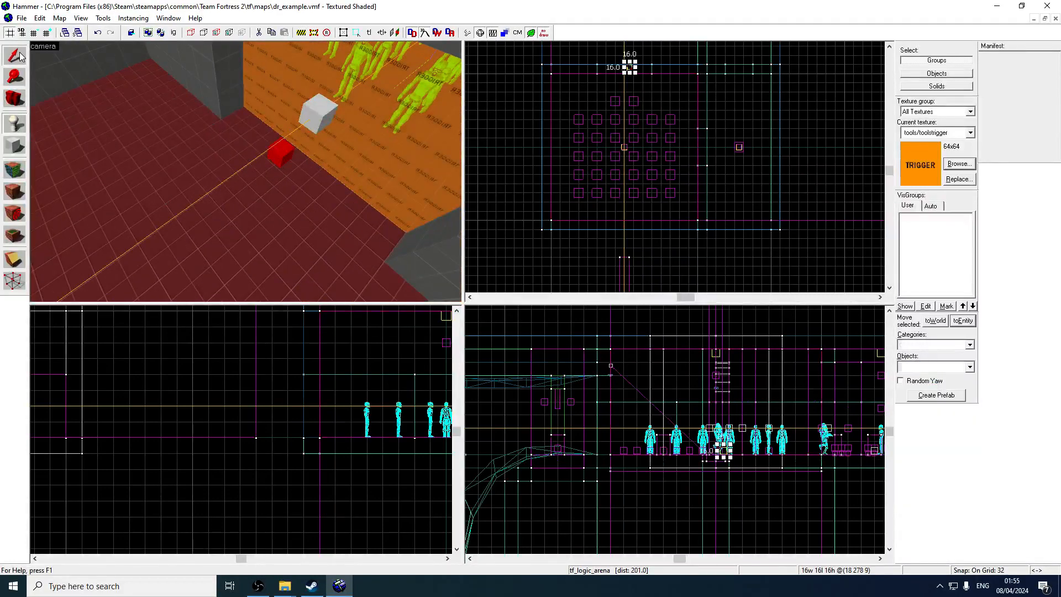
scroll(664, 157, "up", 2)
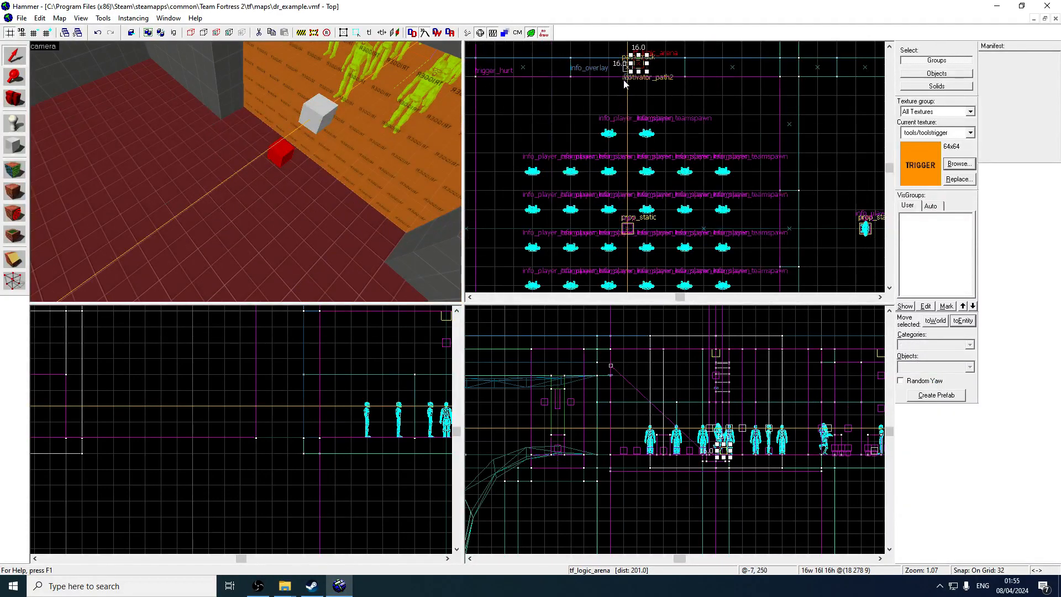
left_click(34, 32)
left_click_drag(638, 127, 627, 131)
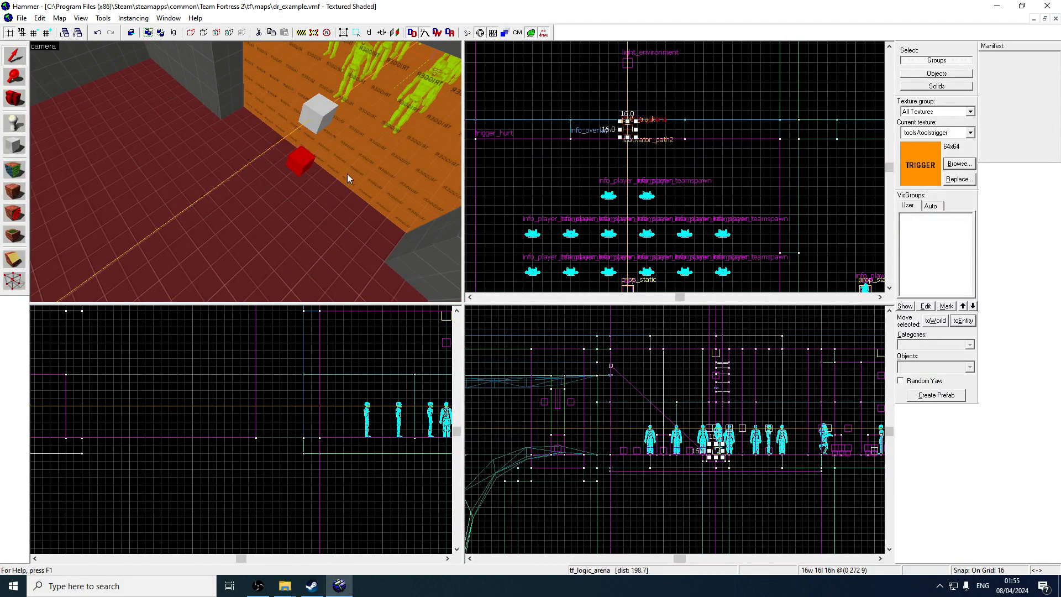
- Open the tf_logic_arena's properties and add an output named OnArenaRoundStart
key("z")
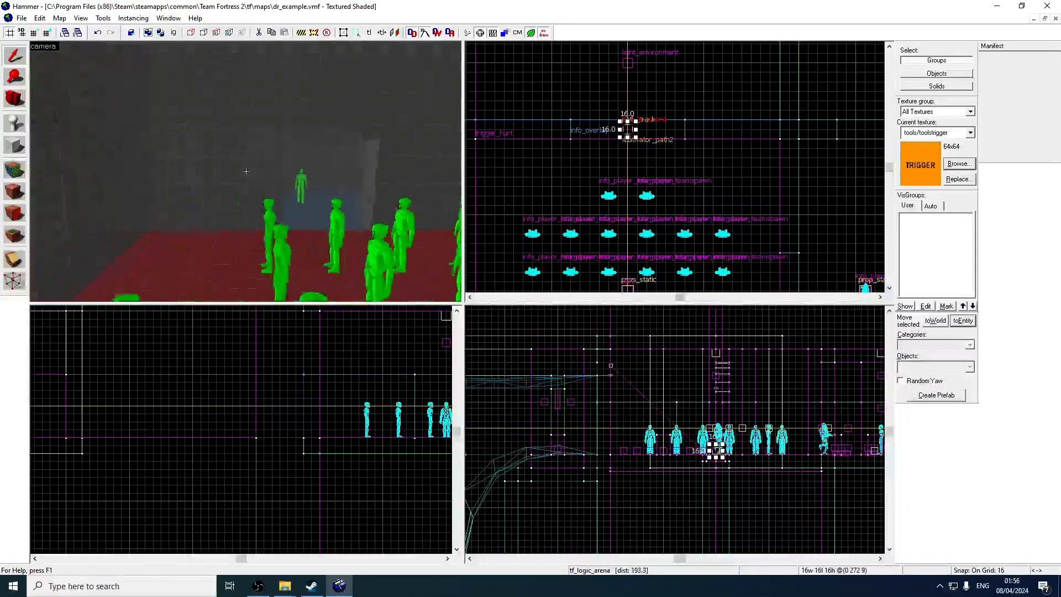
key("z")
double_click(208, 227)
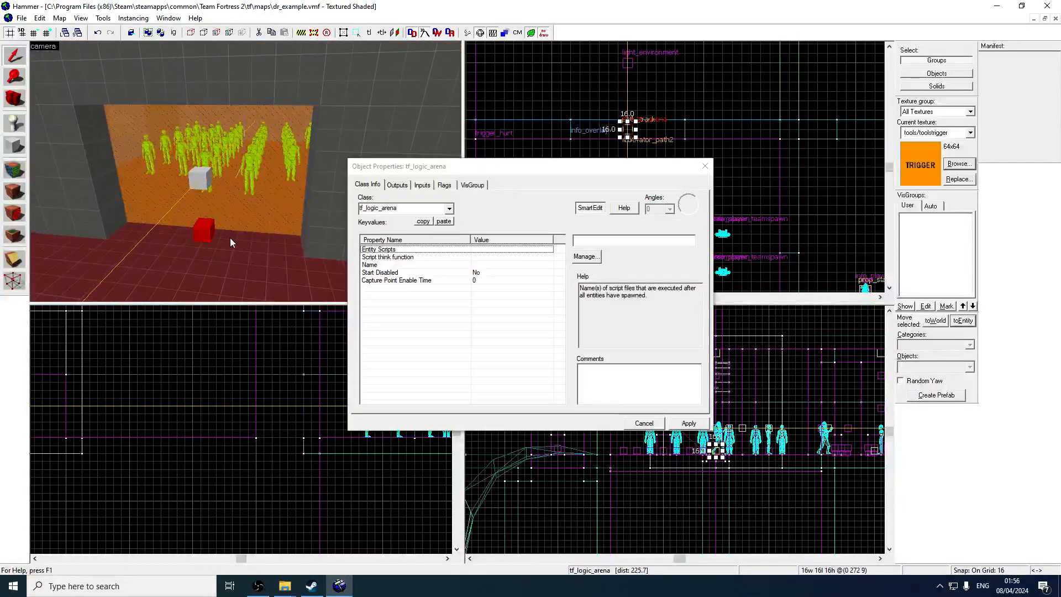
left_click(471, 273)
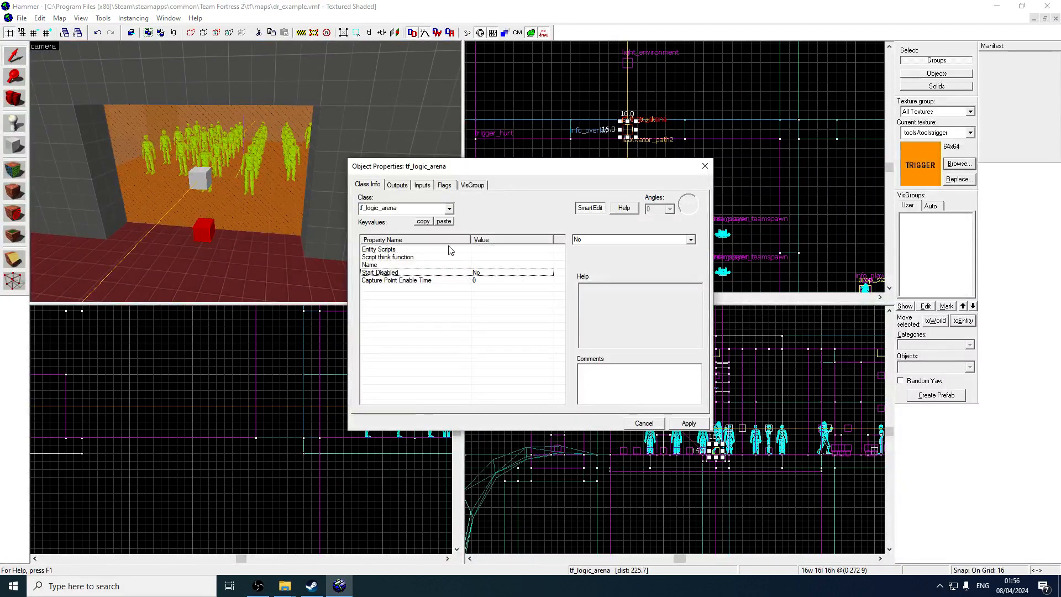
left_click(396, 185)
left_click(436, 400)
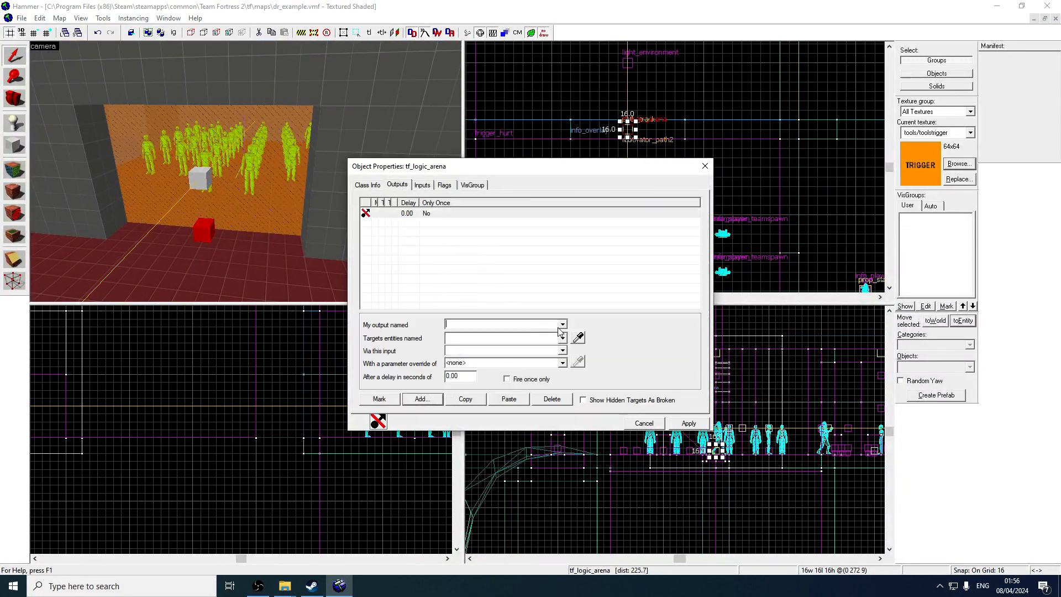
left_click(562, 325)
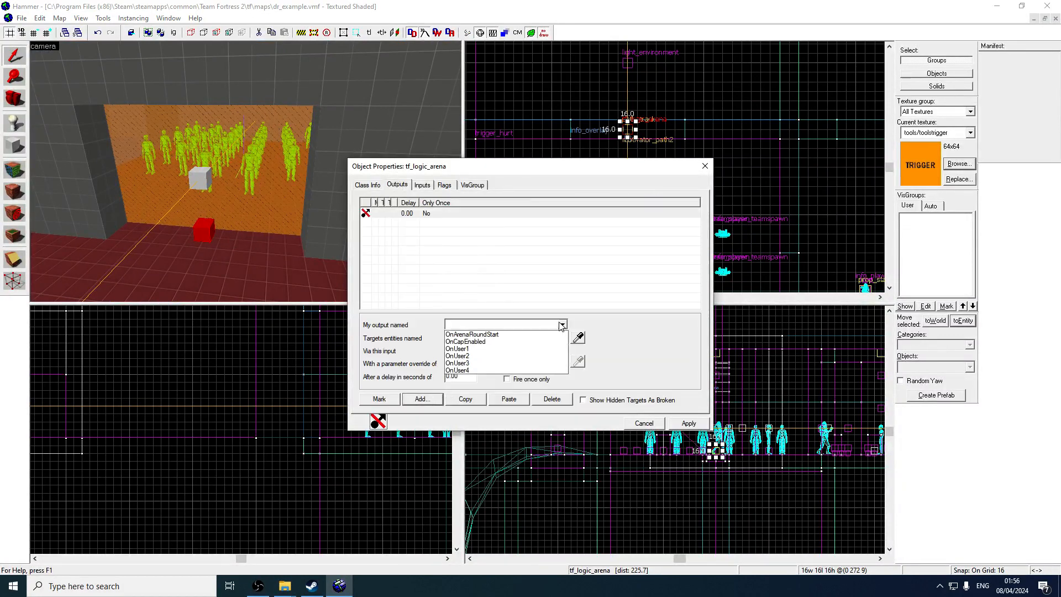
left_click(528, 335)
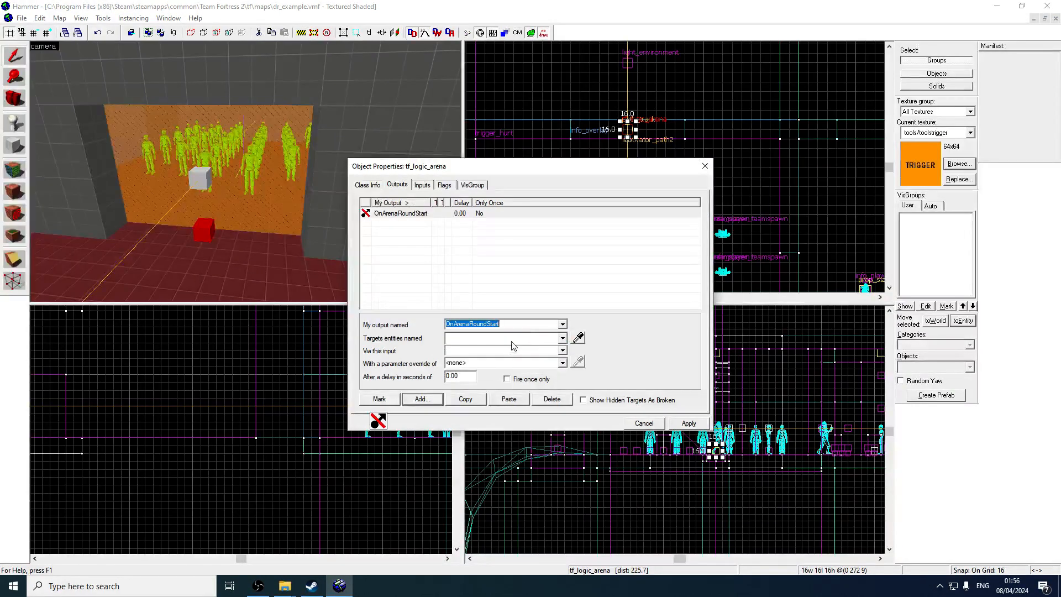
- Target the motivator with the StartForward input in the OnArenaRoundStart output, after a delay of 90 seconds
left_click(563, 339)
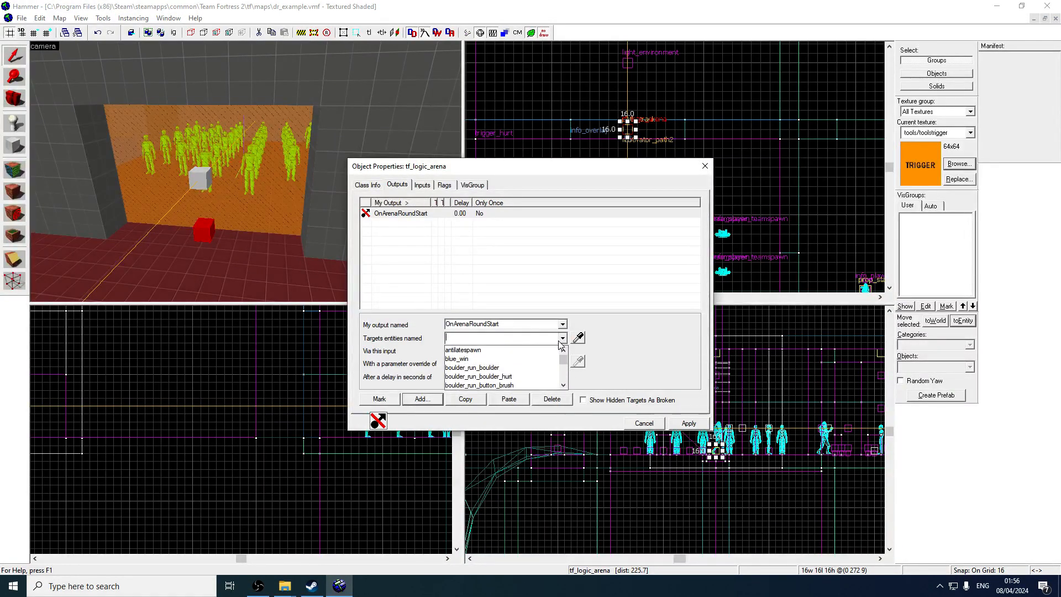
type("motivator")
key("Tab")
type("Start")
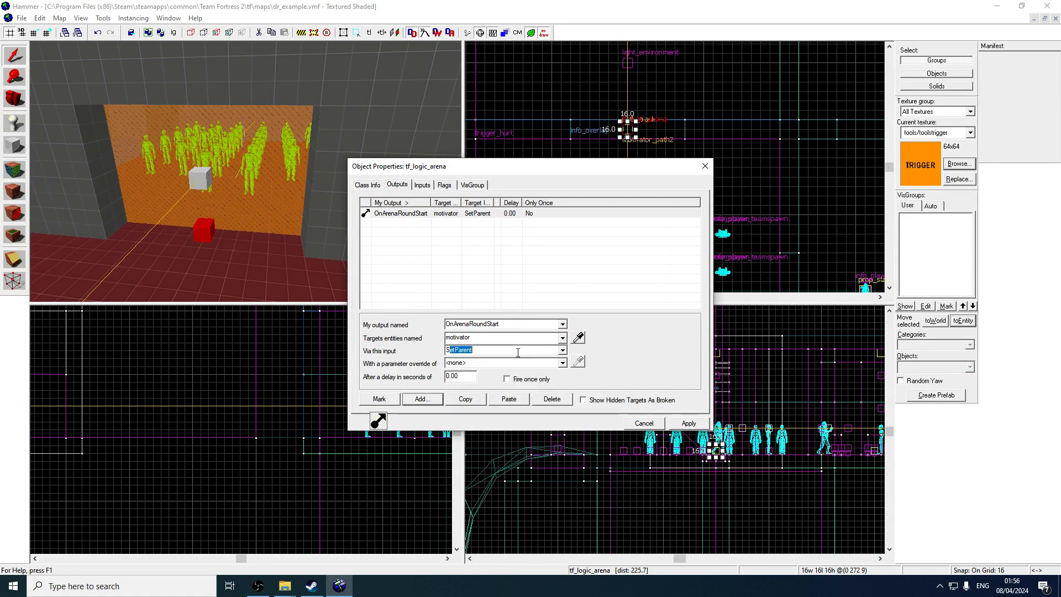
type("Forward")
double_click(451, 377)
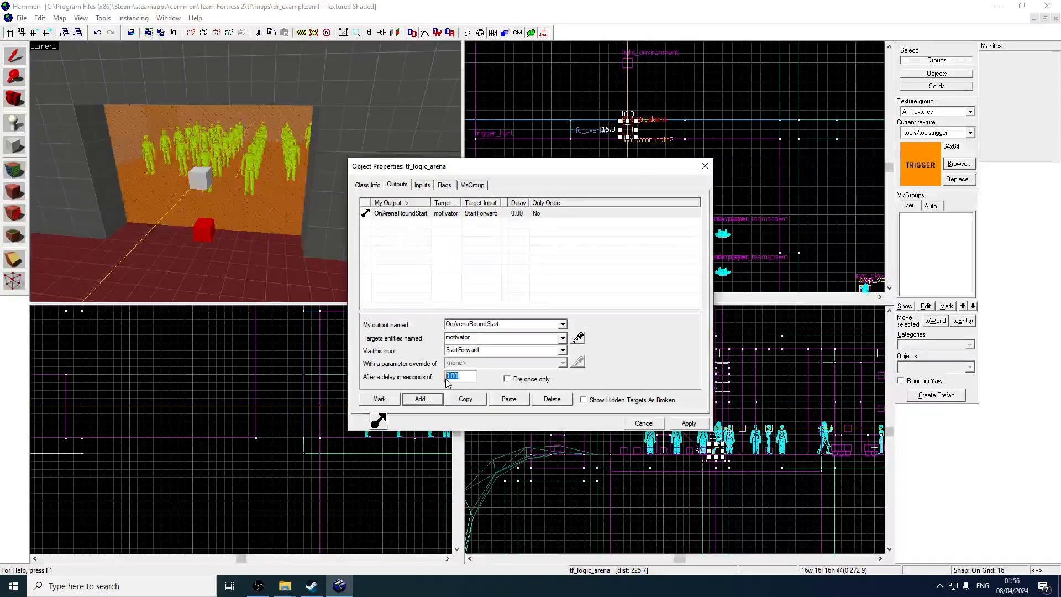
type("18")
type("0")
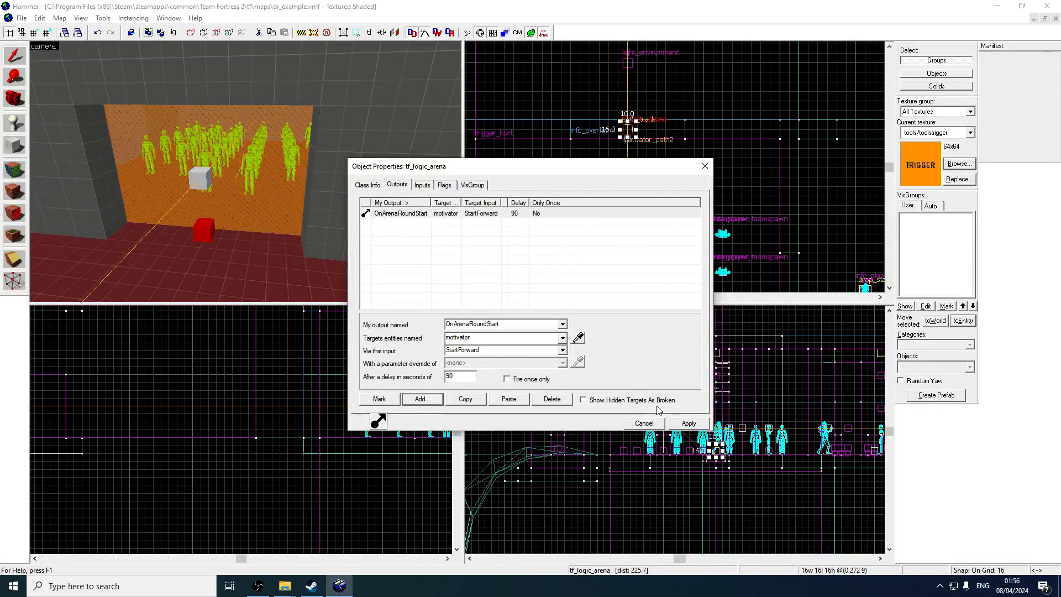
left_click(685, 424)
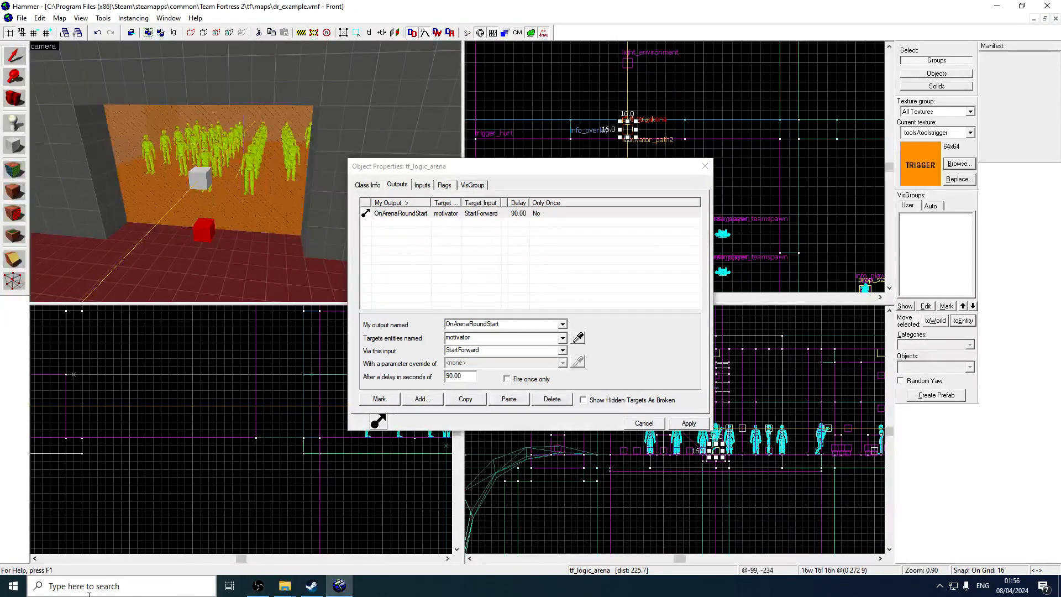
left_click(113, 587)
type("edg")
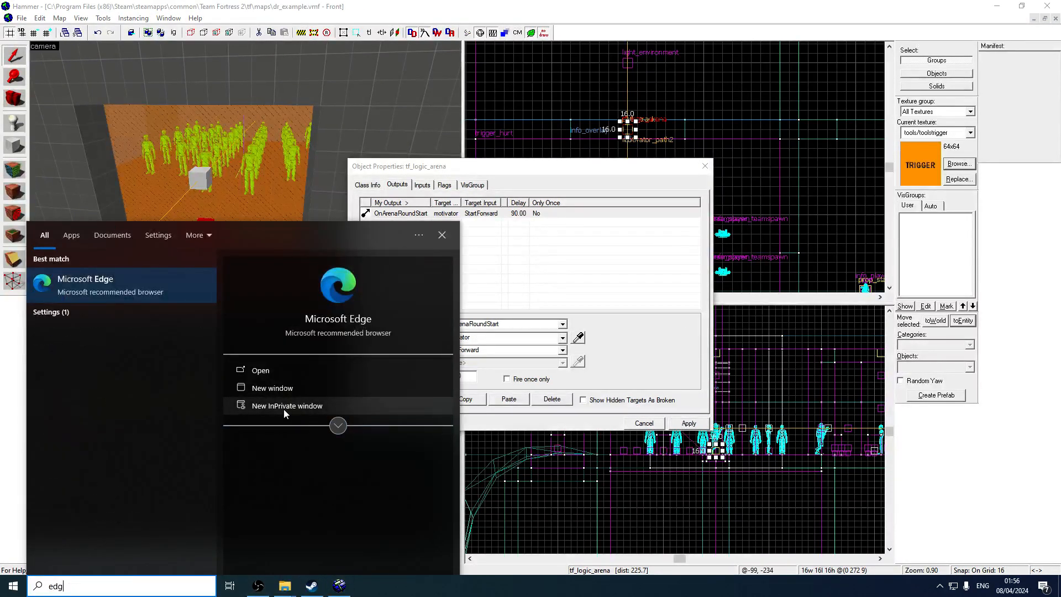
left_click(283, 407)
type("www.google.com")
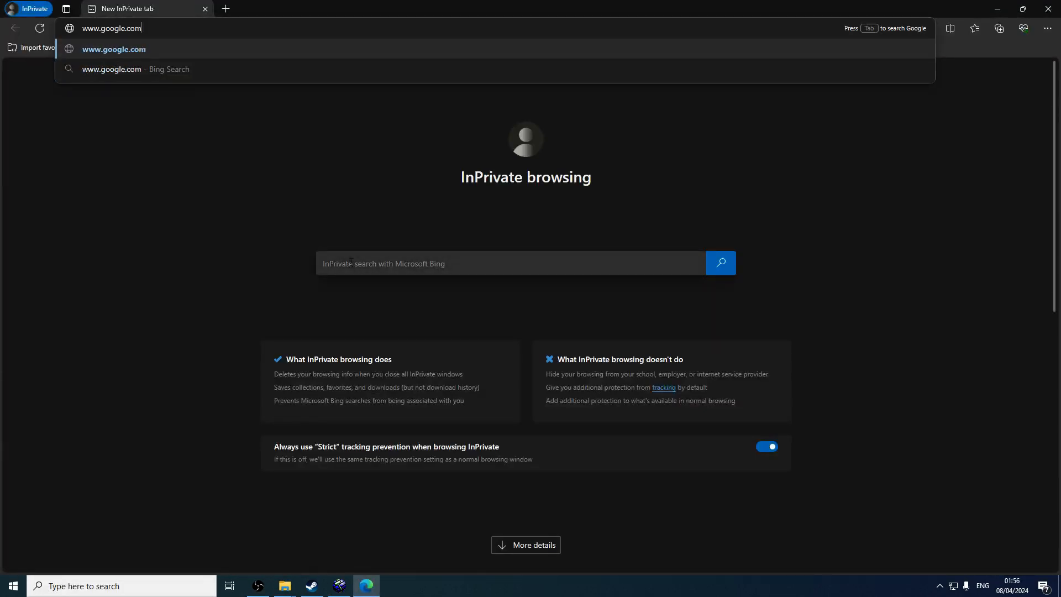
key("Return")
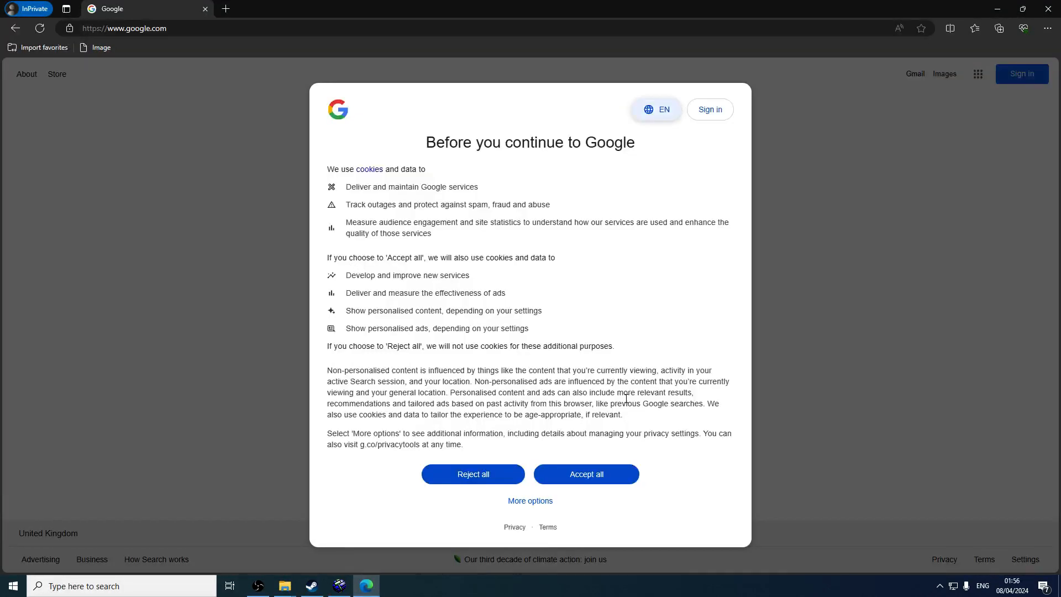
left_click(567, 472)
- Search Google for "tf2 taunt voice lines"
left_click(488, 276)
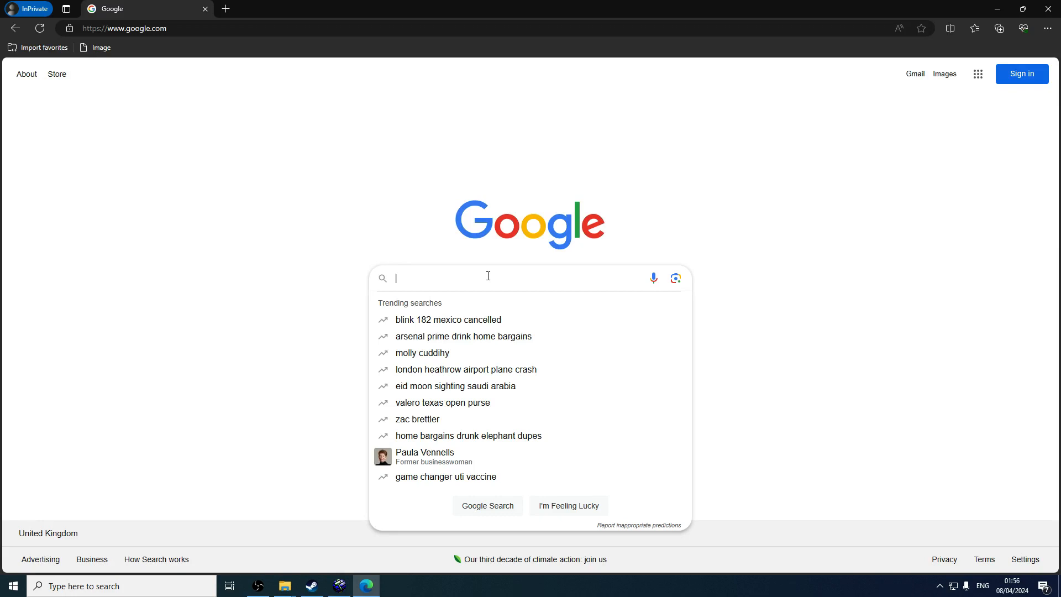
type("tf2 ")
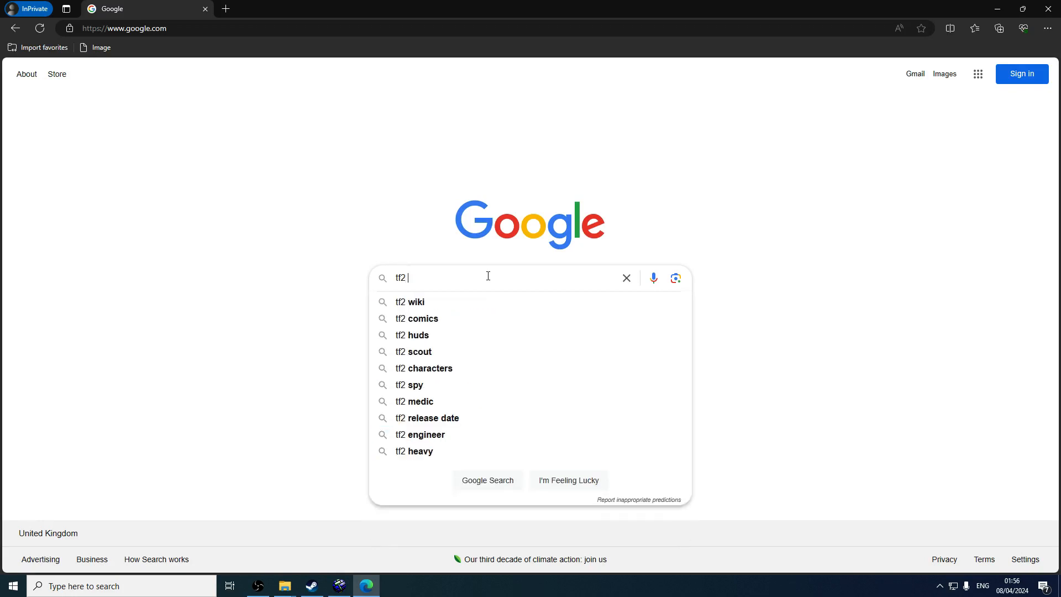
type("taunt respon")
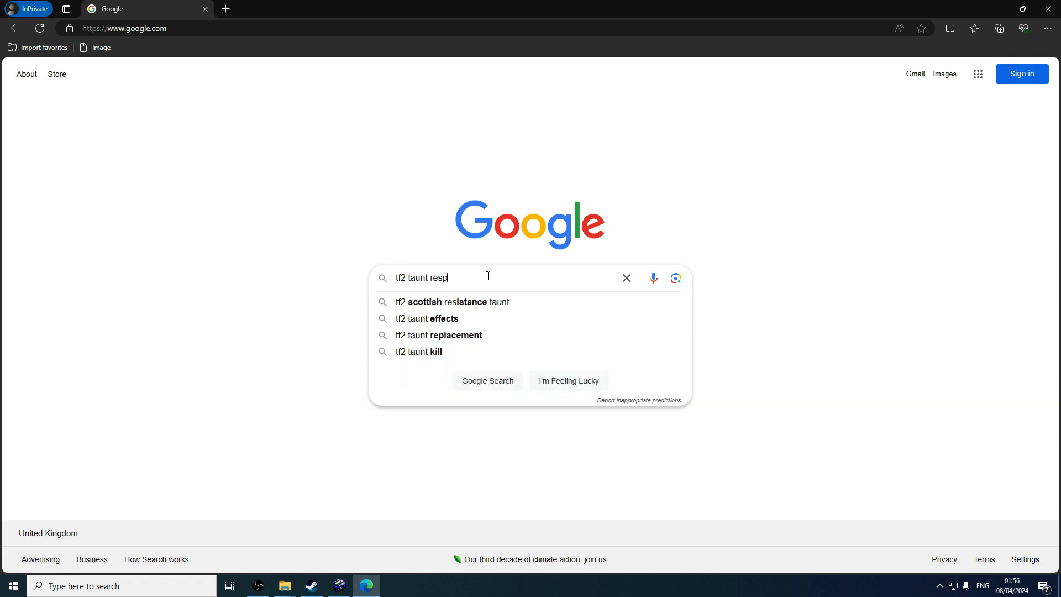
key("BackSpace")
key("BackSpace")
key("BackSpace")
key("BackSpace")
key("BackSpace")
key("BackSpace")
type("voice lines")
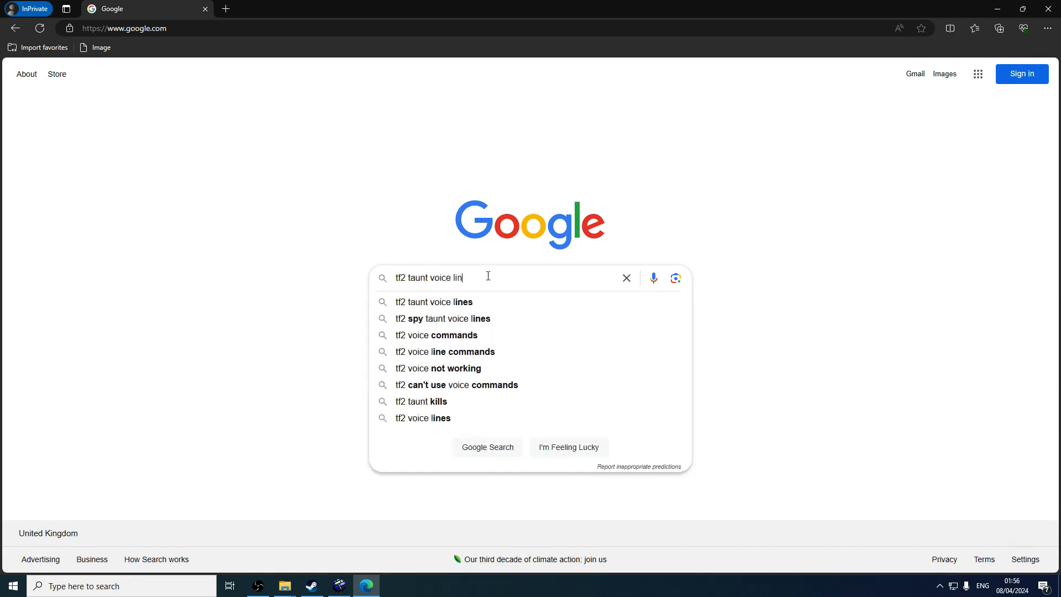
key("Return")
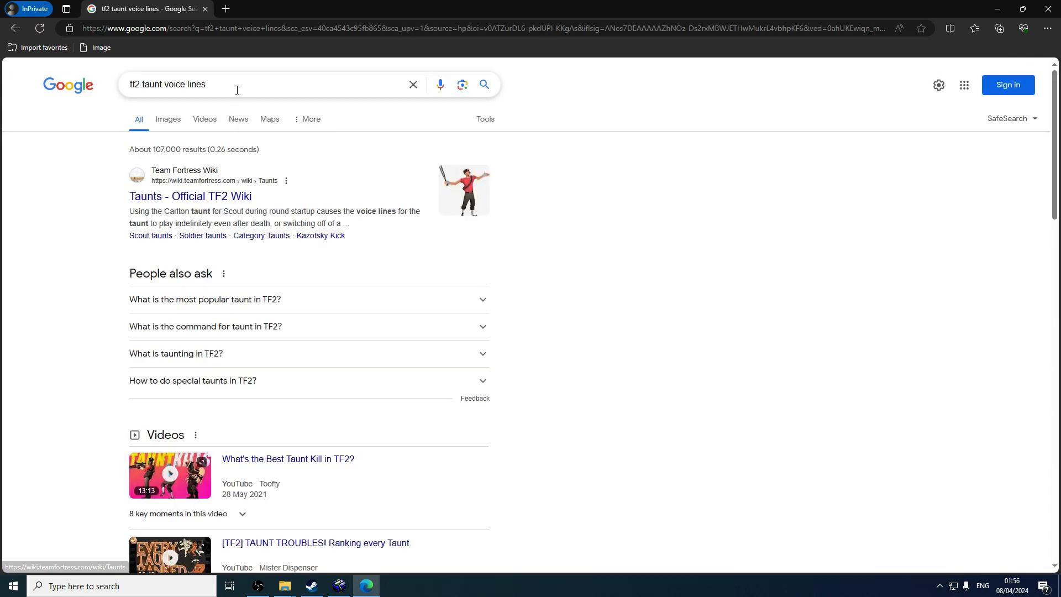
- Refine the search with "demoman" and open the Demoman taunts page of the Official TF2 Wiki
left_click(244, 85)
type("demoman")
key("Return")
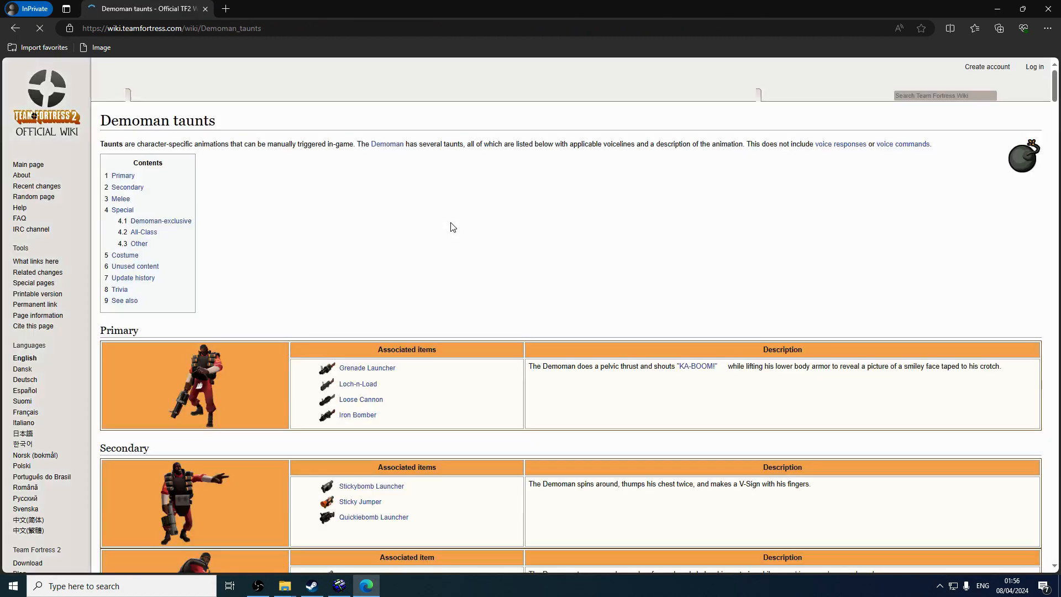
- Find "conga" on the page, open the "CONGA! Conga, Conga! Ha ha ha!" voice line and copy its file name Taunt_demo_conga_int_02.wav from the address
key("ctrl+f")
type("conga")
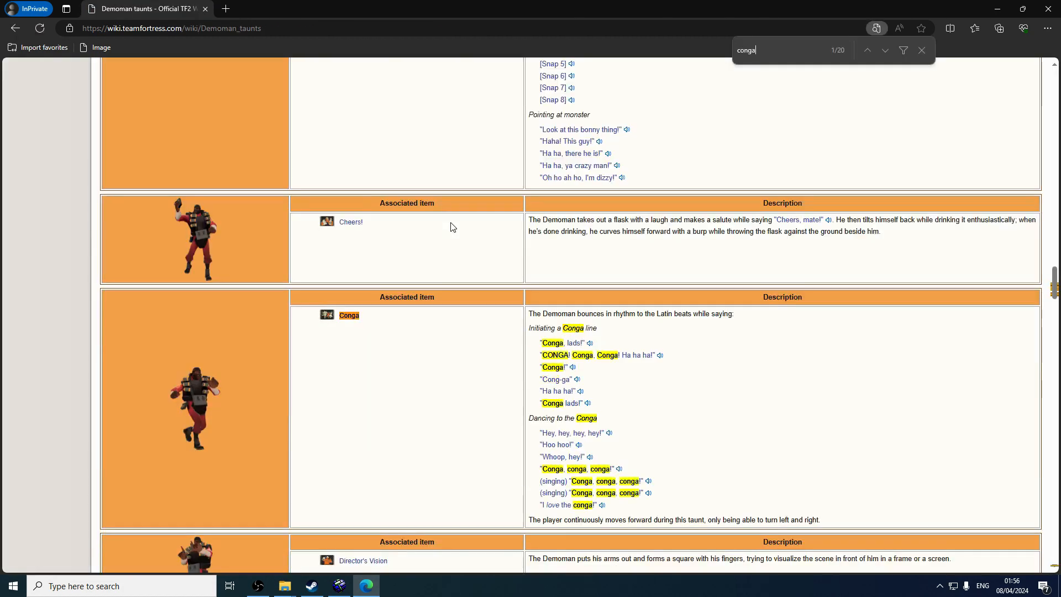
left_click(621, 359)
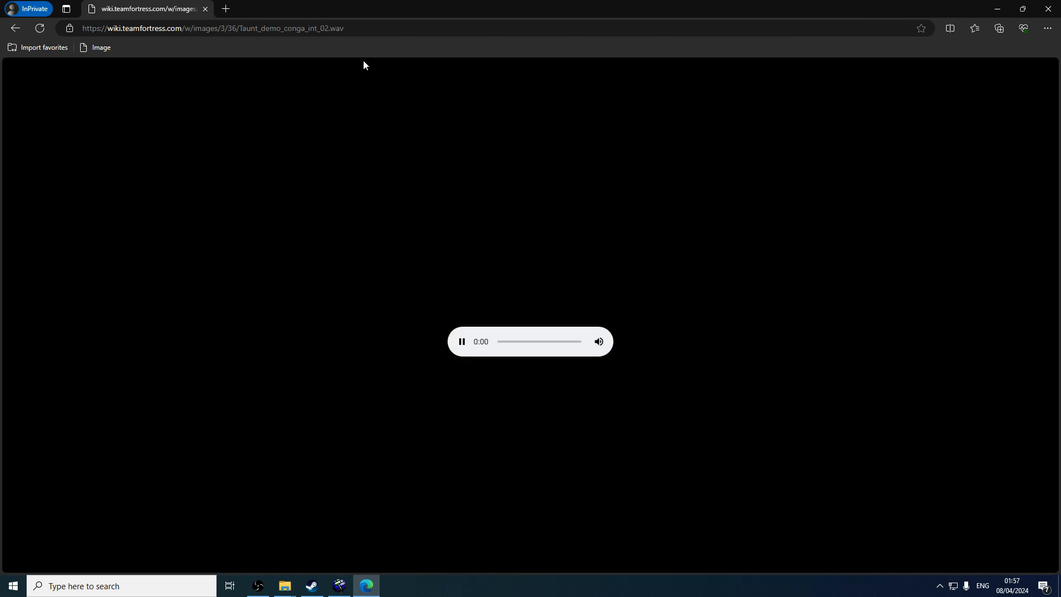
left_click(335, 28)
left_click_drag(342, 29, 240, 44)
key("ctrl+c")
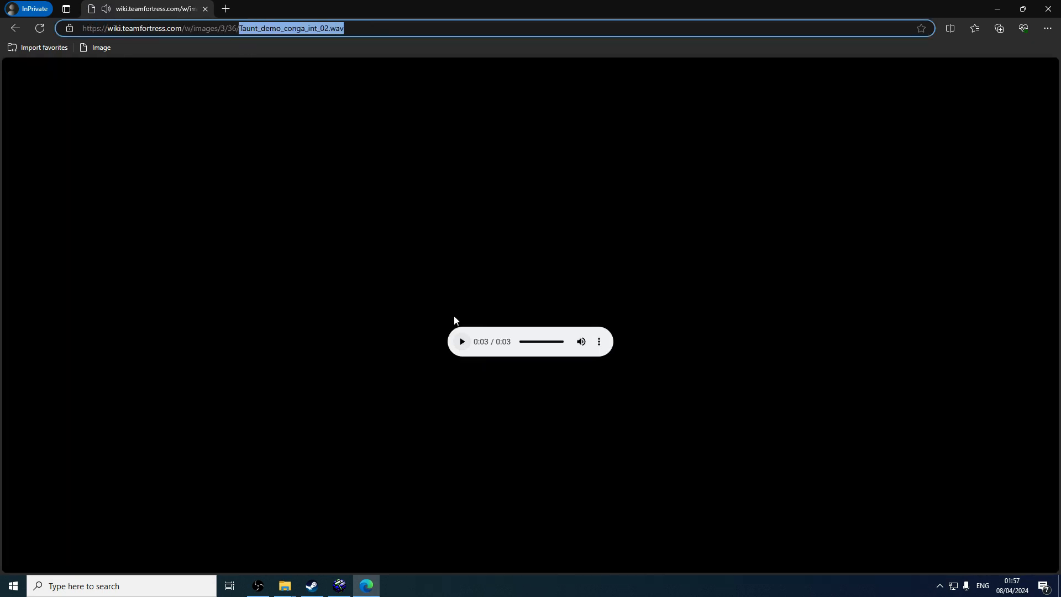
- Back in Hammer, place an ambient_generic entity in front of the spawn room opening and align it directly above the tf_logic_arena
left_click(339, 586)
left_click(705, 166)
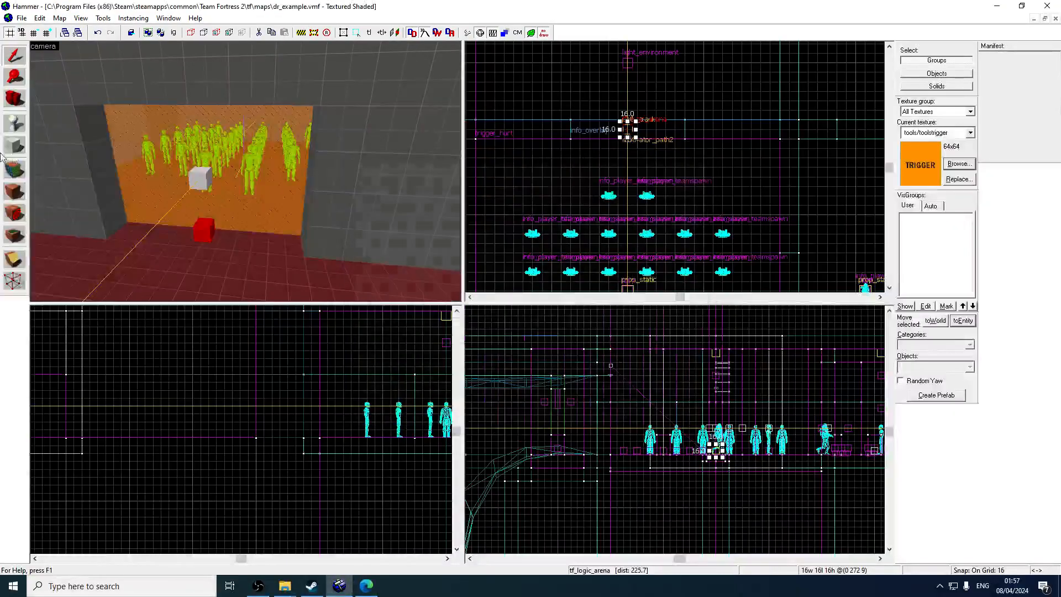
key("shift+e")
type("am")
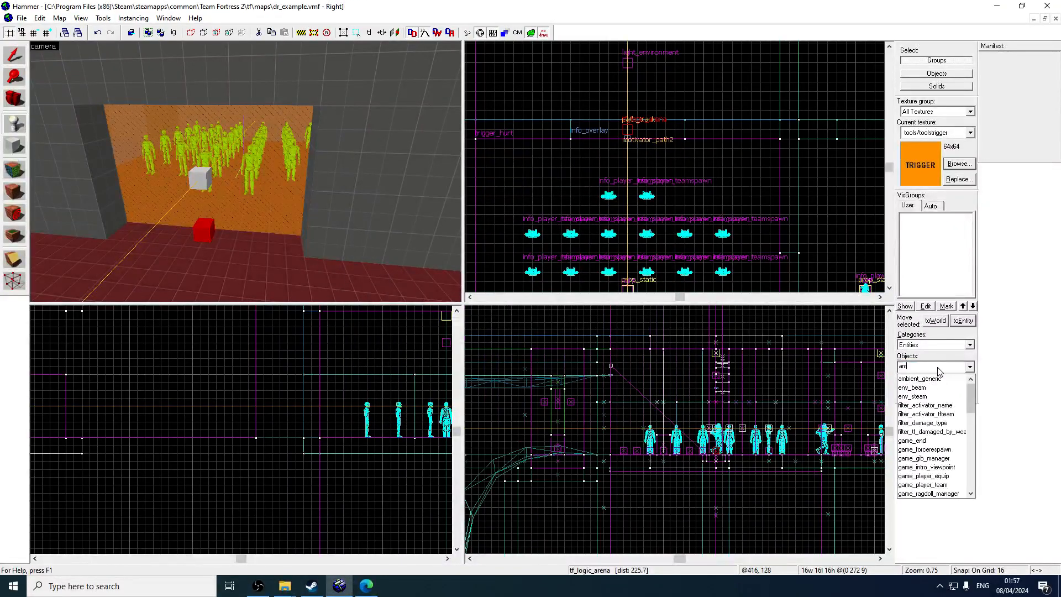
left_click(937, 377)
left_click(196, 146)
left_click(25, 60)
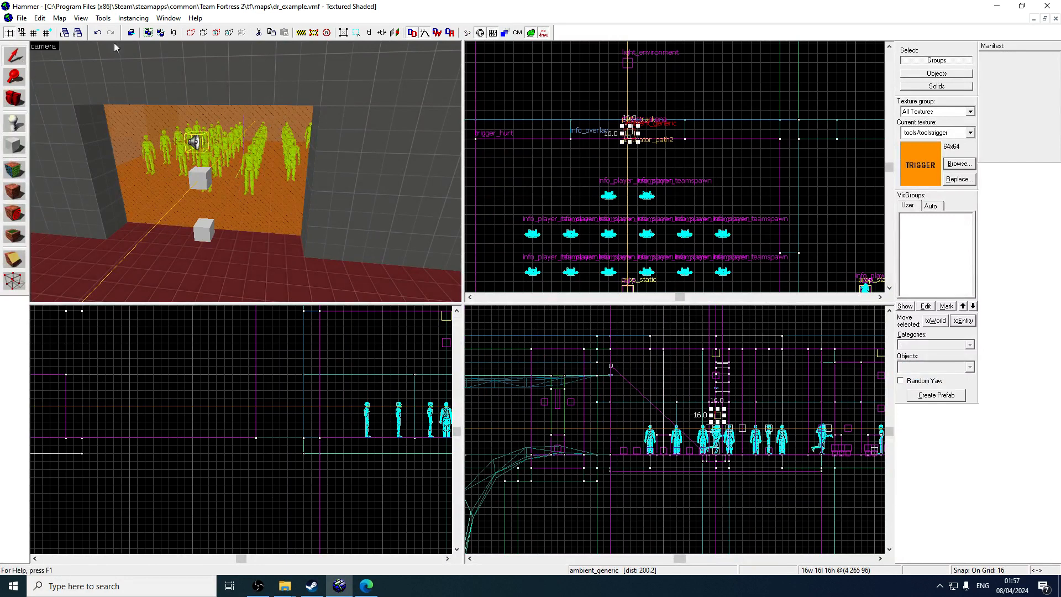
scroll(636, 125, "up", 1)
scroll(713, 418, "up", 2)
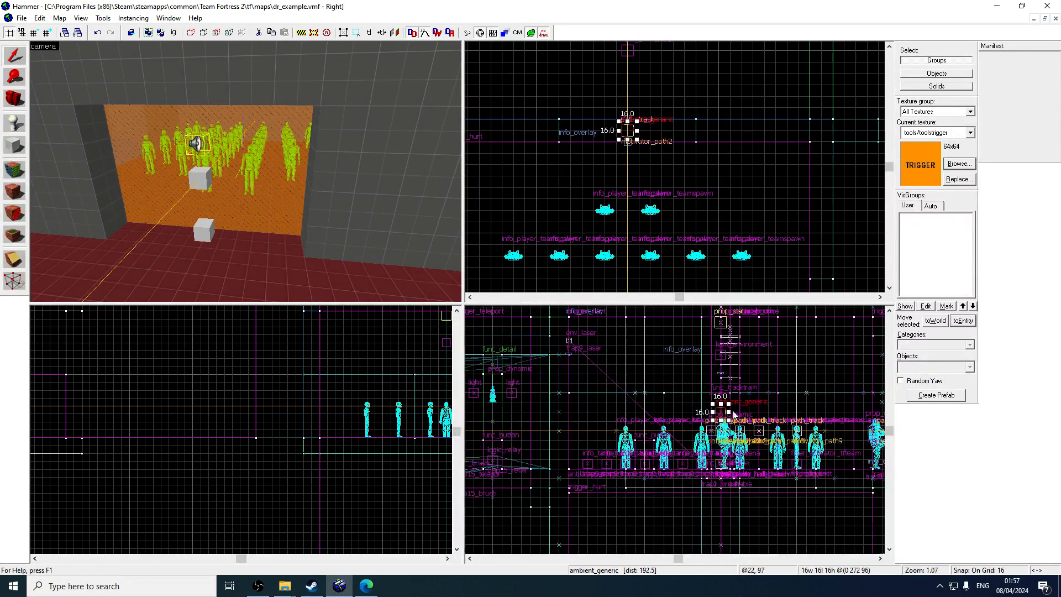
- Open the ambient_generic's properties and name it motivator_sound
double_click(197, 144)
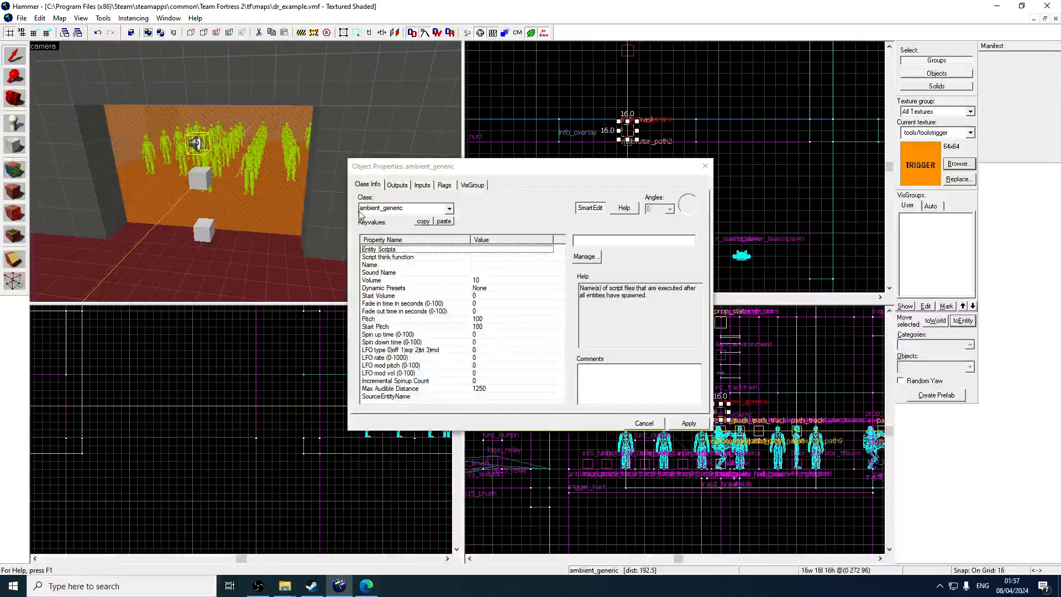
left_click(437, 266)
type("m")
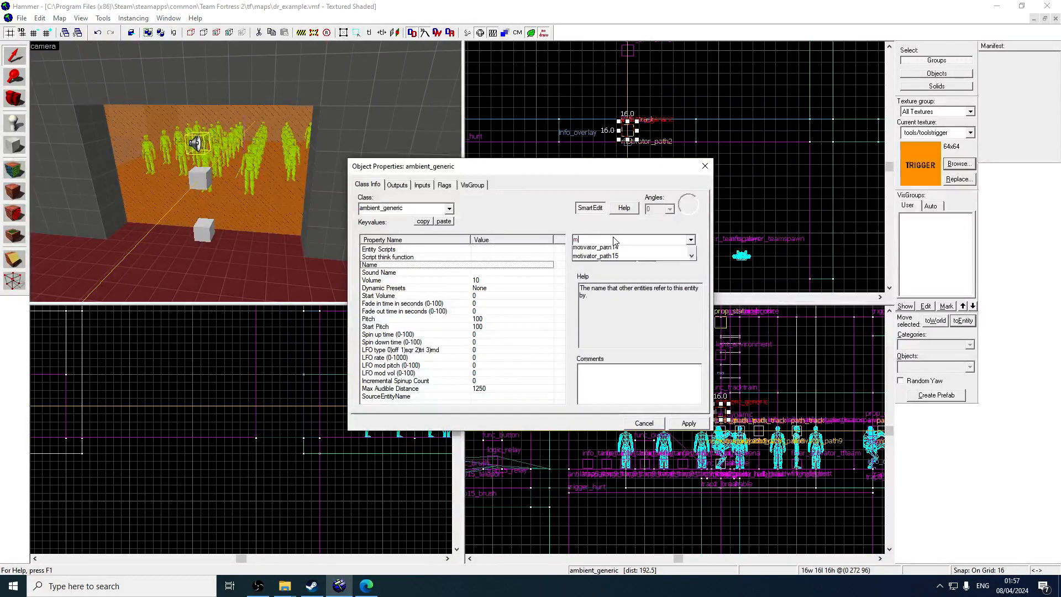
type("otivator_sound")
key("Return")
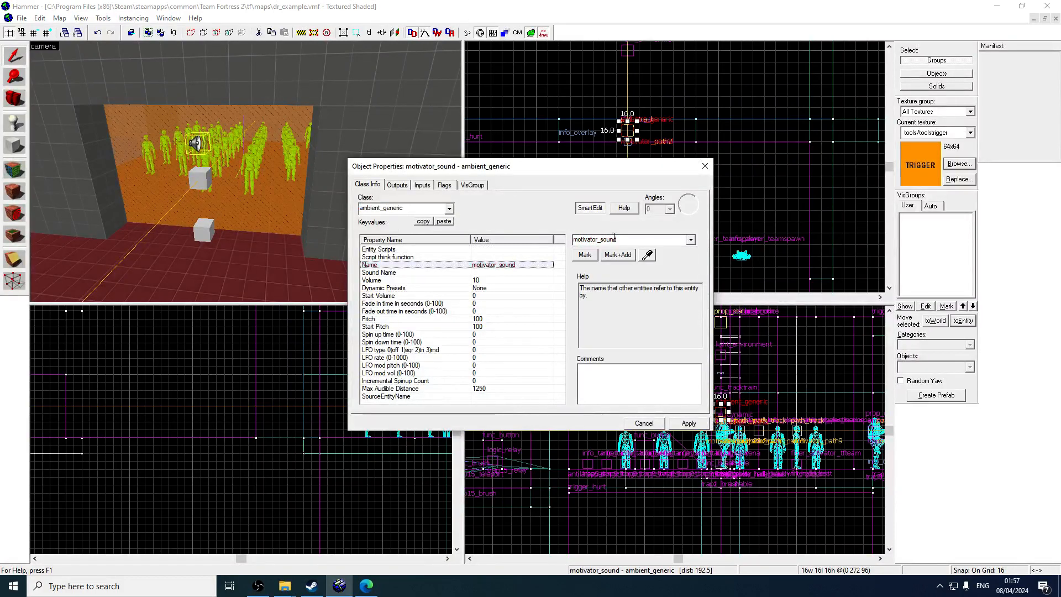
- Set motivator_sound's Sound Name to the taunt_demo_conga_int_02 file in vo/taunts/demo, filtering the raw sounds by the copied file name
key("Down")
left_click(583, 257)
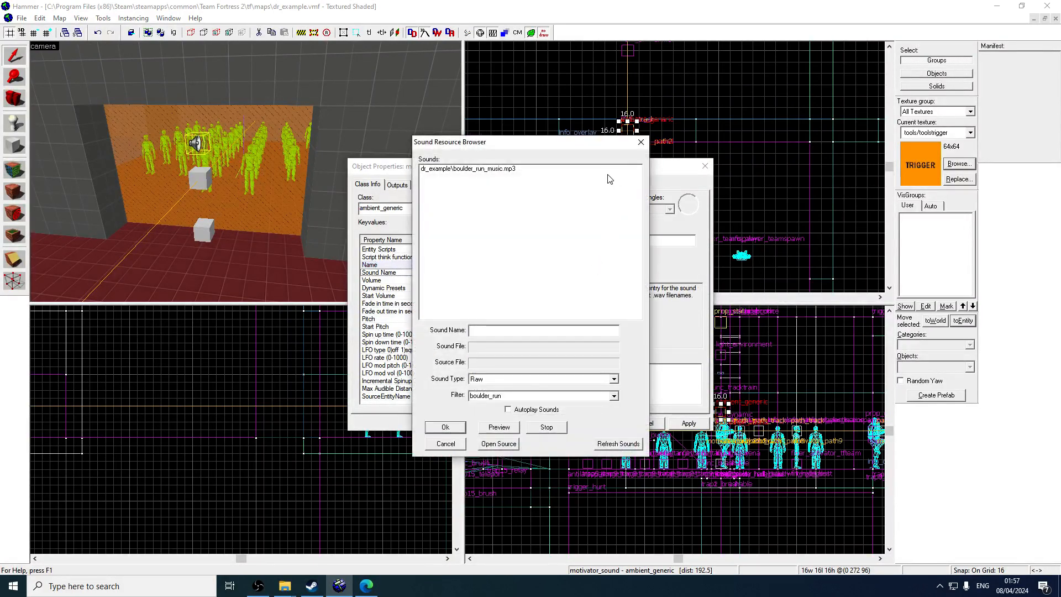
left_click(513, 396)
key("ctrl+v")
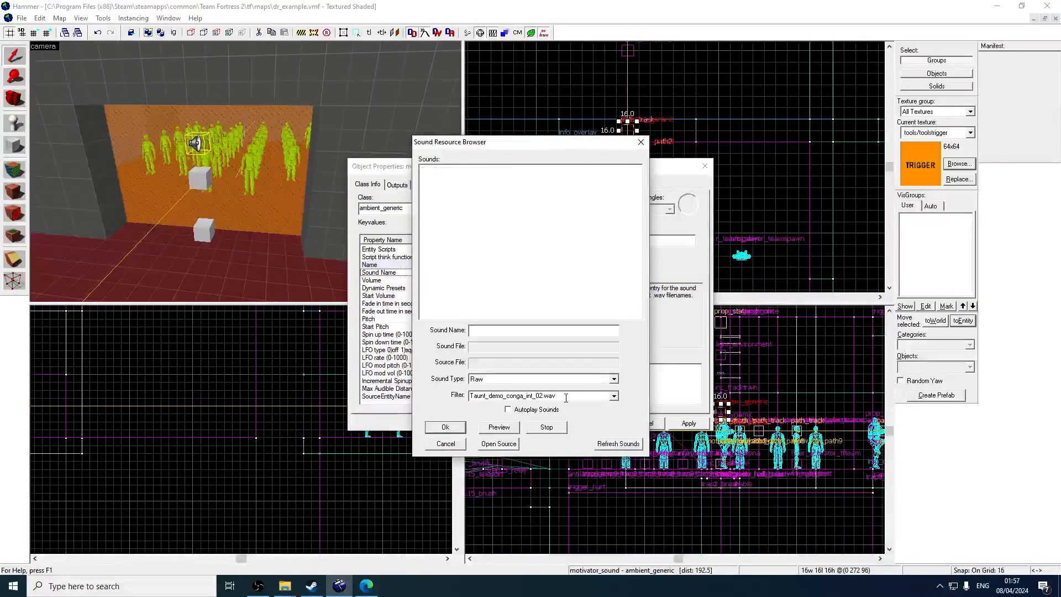
key("BackSpace")
double_click(523, 171)
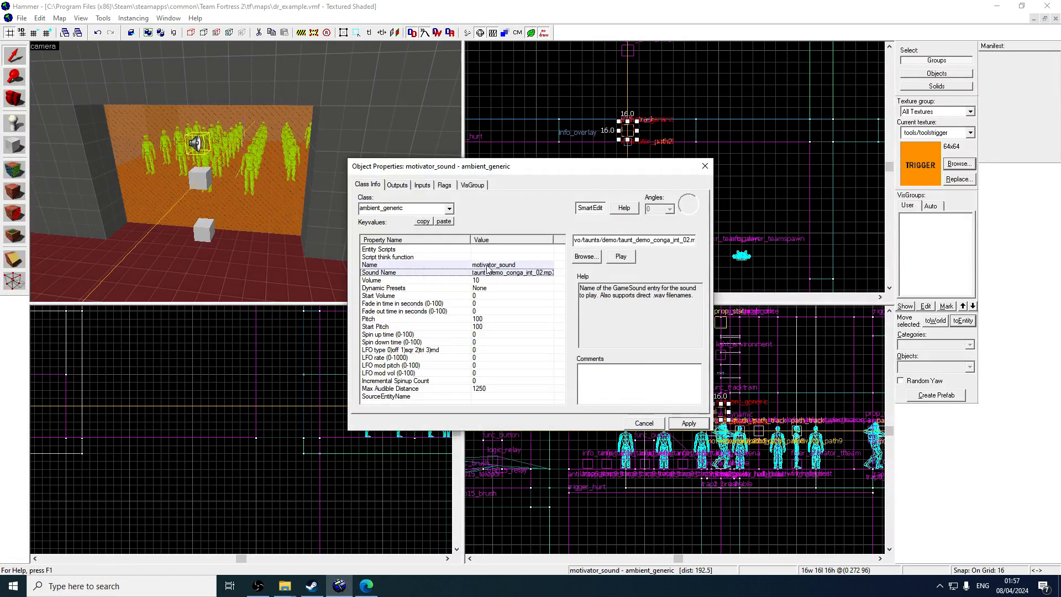
- Enable the Play everywhere flag on motivator_sound and apply the changes
left_click(445, 186)
left_click(364, 205)
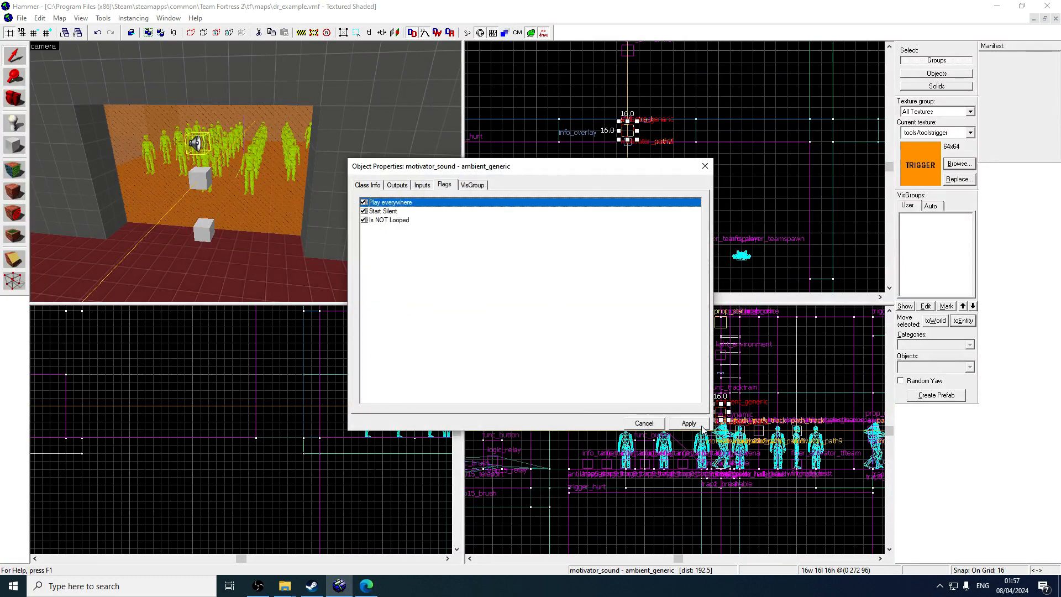
left_click(700, 425)
- Select the tf_logic_arena and duplicate its OnArenaRoundStart output
left_click(356, 183)
left_click(204, 230)
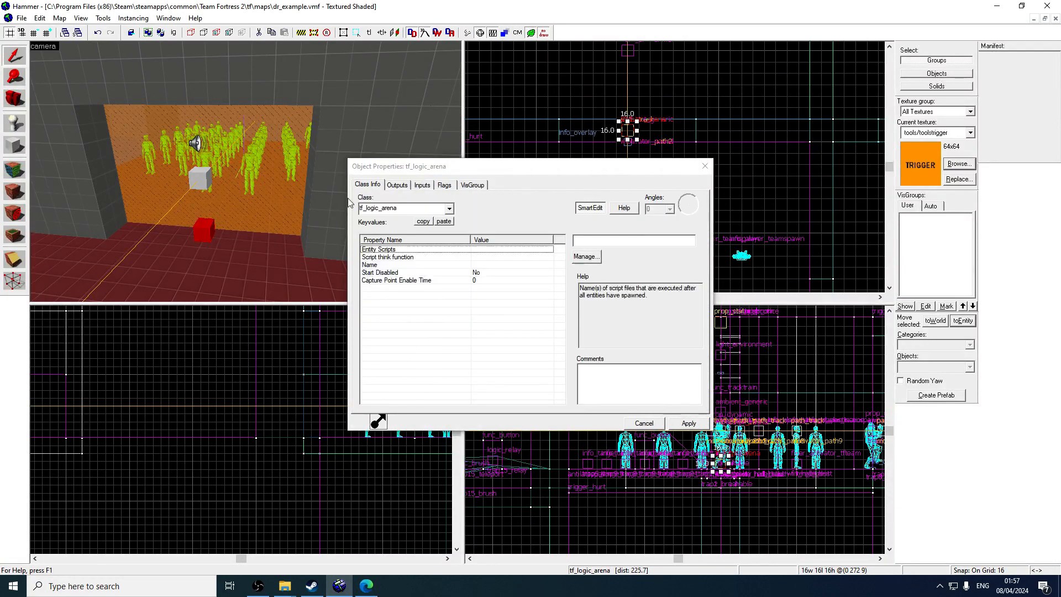
left_click(397, 186)
left_click(400, 213)
left_click(466, 399)
left_click(509, 400)
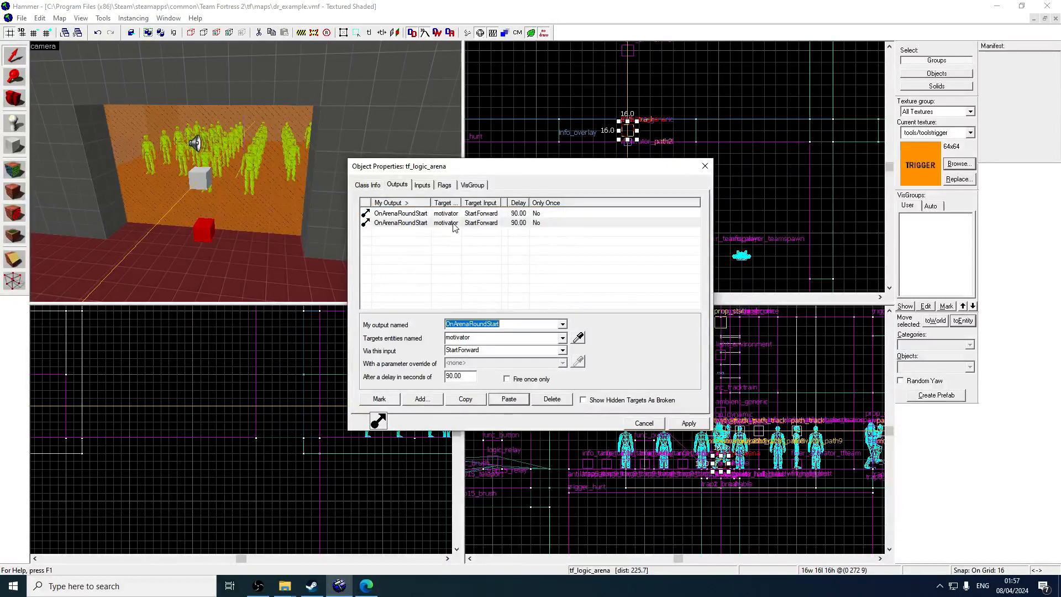
- Retarget the duplicated OnArenaRoundStart output to motivator_sound with the PlaySound input, then apply and close the properties
left_click(454, 223)
left_click(504, 338)
type("_s")
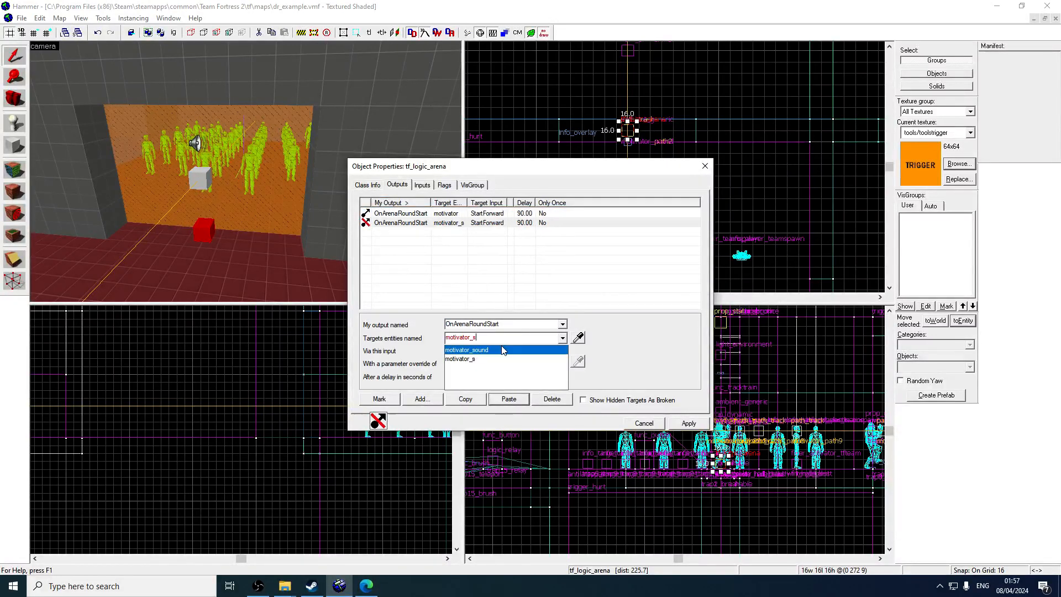
left_click(501, 350)
key("Tab")
type("P")
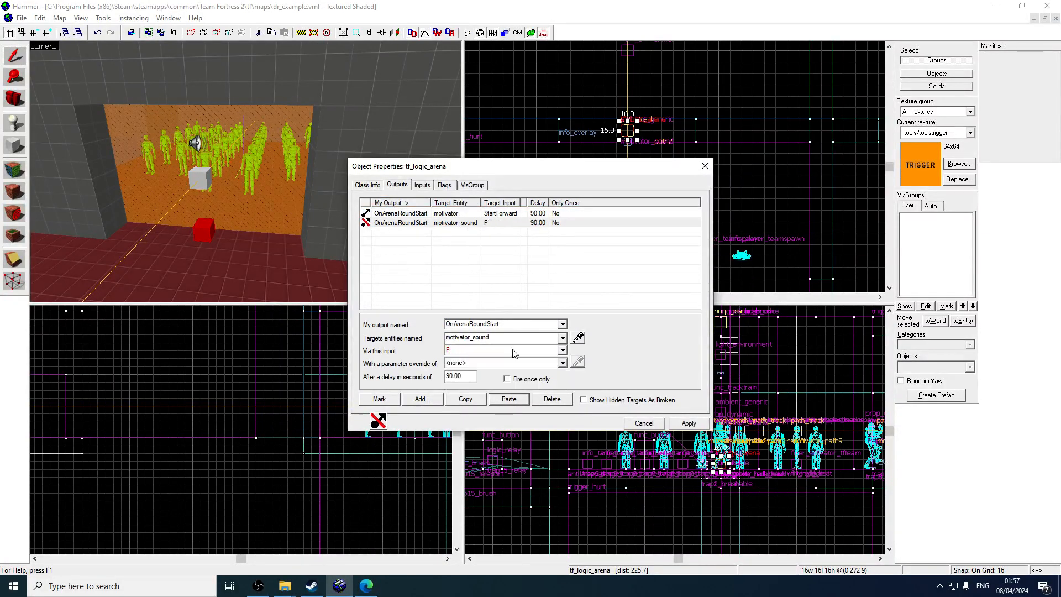
type("klaySound")
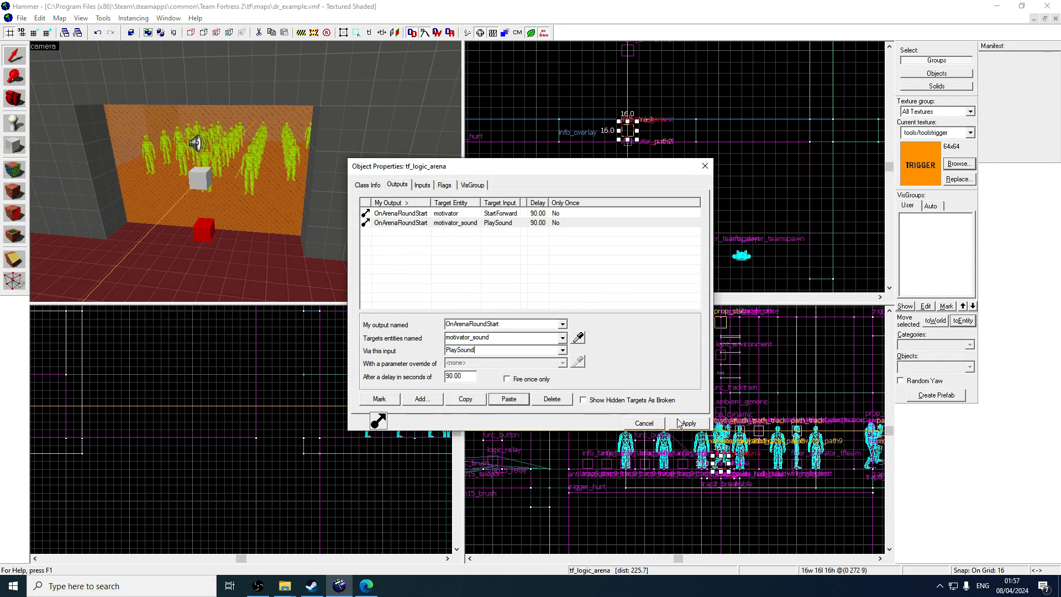
left_click(678, 421)
left_click(705, 166)
- Go to the motivator func_tracktrain brush inside the nodraw room and open its properties
left_click(286, 214)
key("z")
key("w")
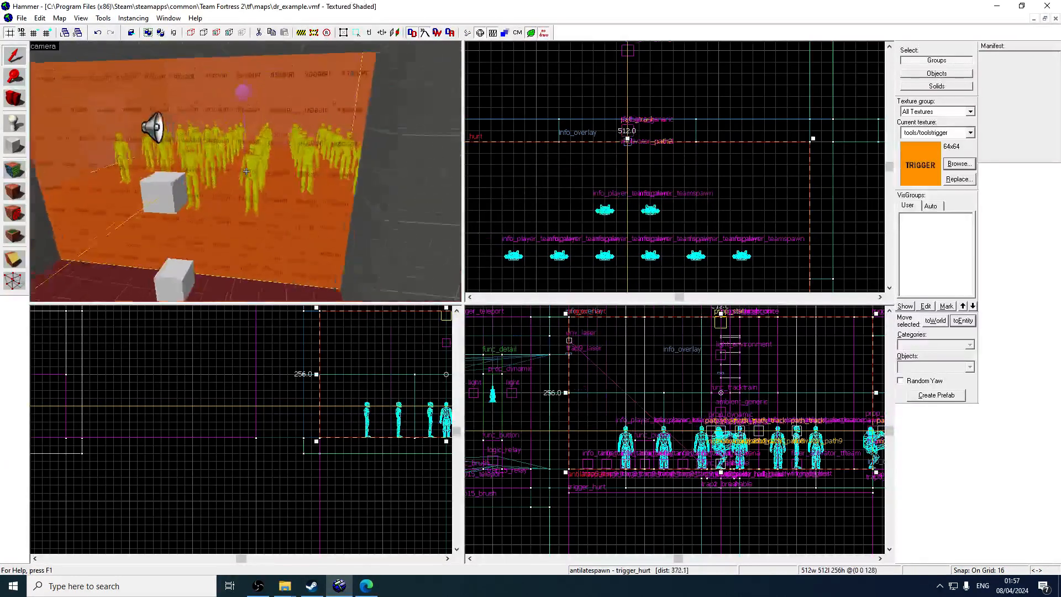
key("w")
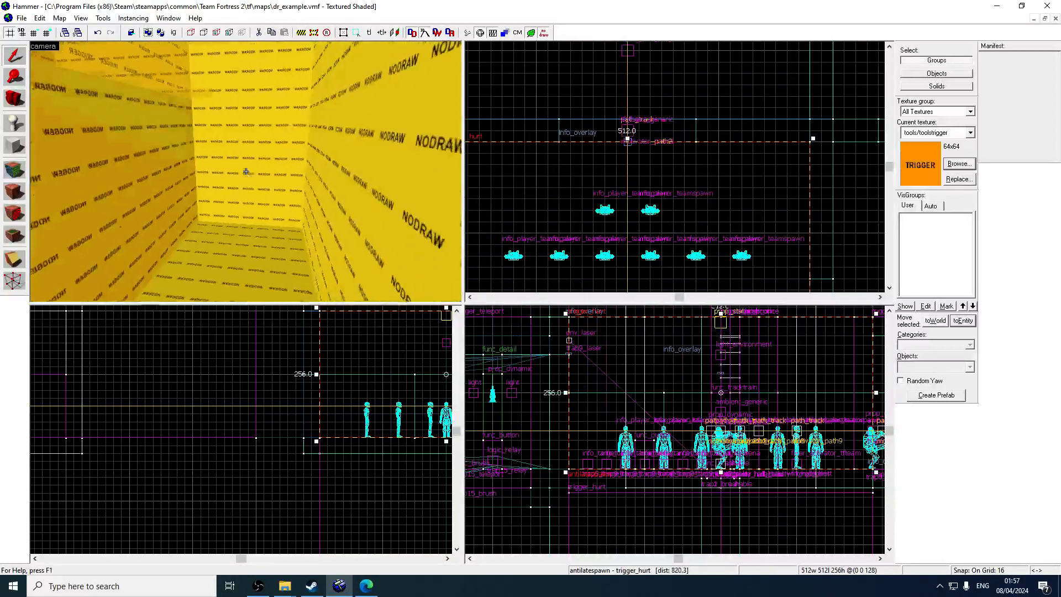
key("z")
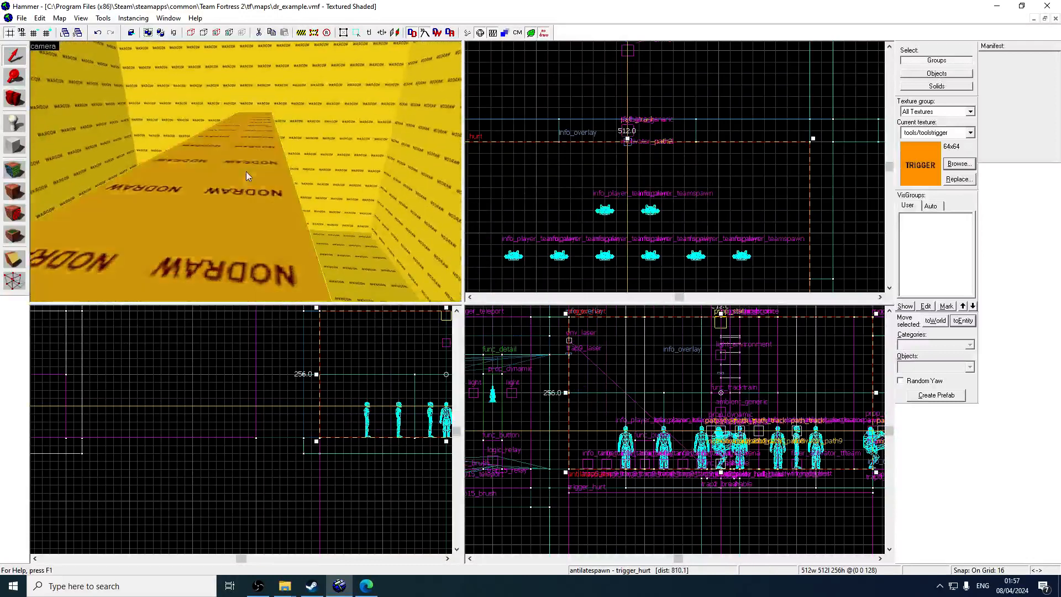
double_click(246, 172)
- Browse raw sounds for the motivator func_tracktrain's Move Sound, filtering the list by "conga"
left_click(493, 274)
left_click(492, 289)
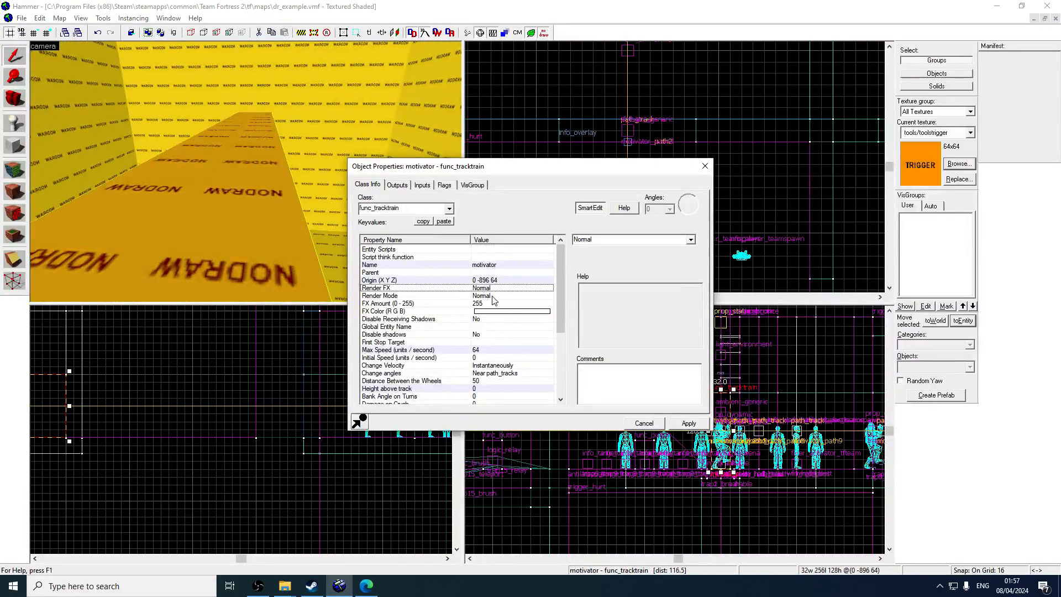
left_click(492, 297)
left_click(457, 343)
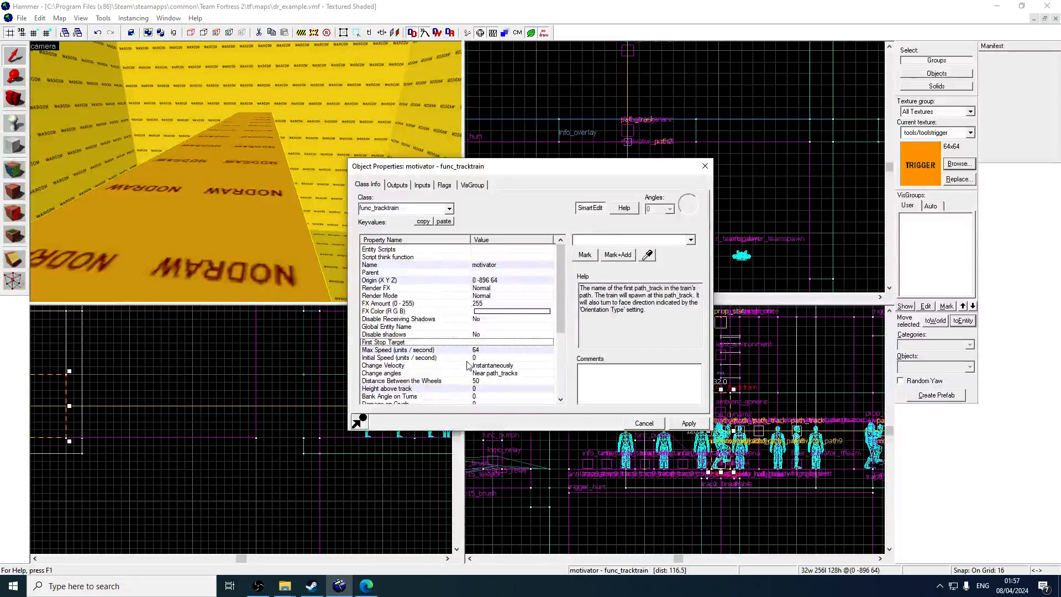
left_click(470, 365)
scroll(558, 339, "down", 1)
left_click_drag(558, 335, 557, 354)
left_click(464, 343)
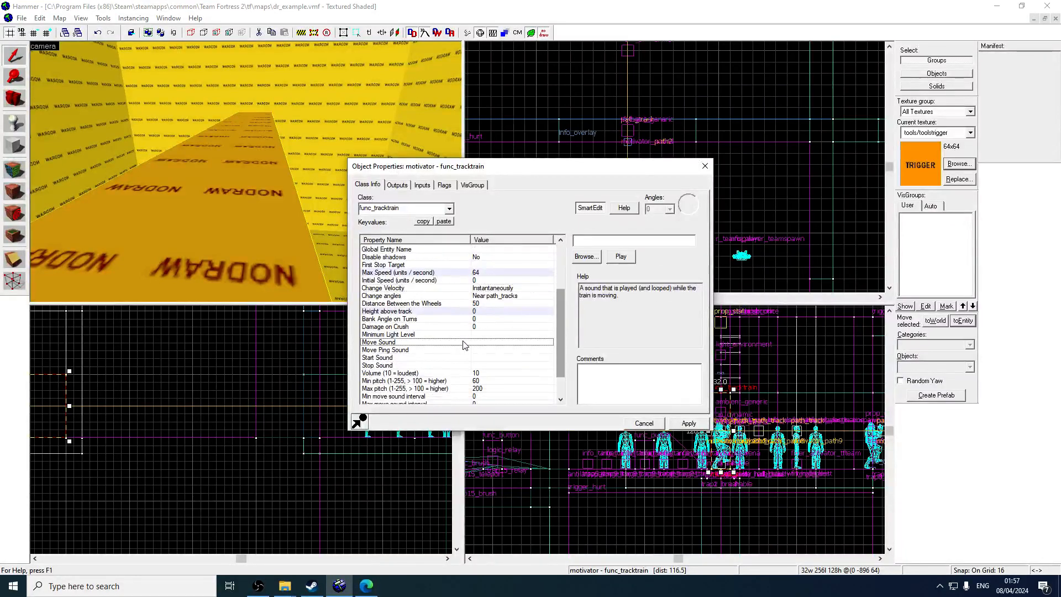
left_click(588, 256)
left_click(511, 381)
left_click(511, 383)
key("Tab")
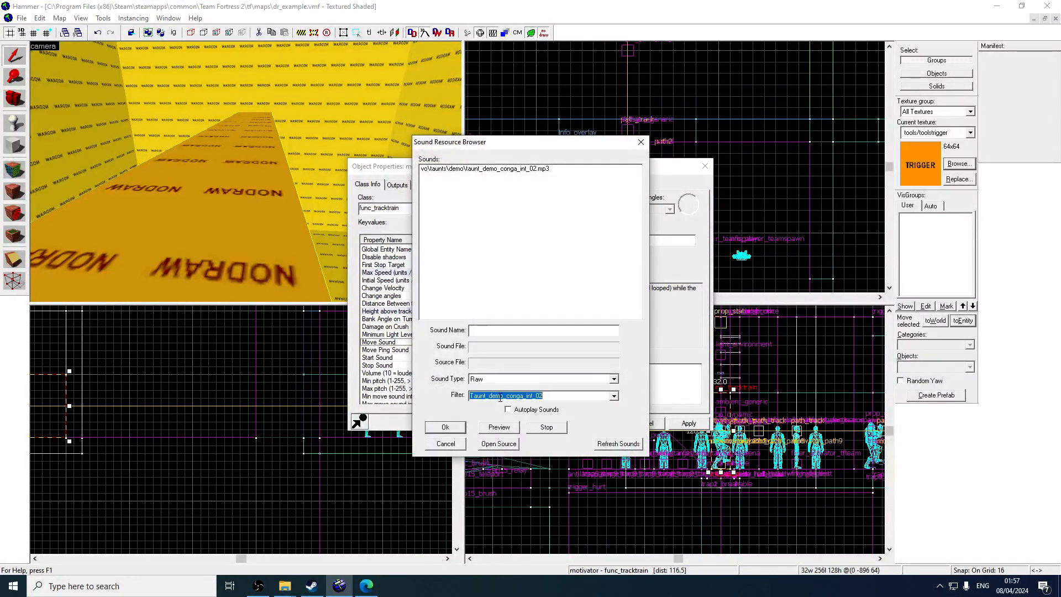
type("conga")
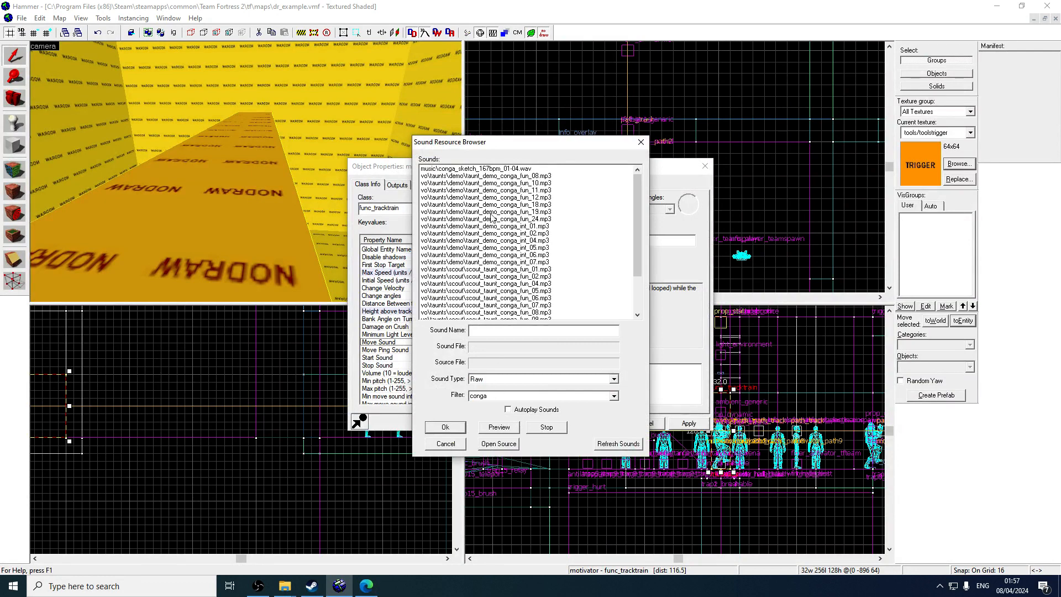
- Preview music\conga_sketch_167bpm_01-04.wav and assign it as the motivator's Move Sound, then apply the changes and close the properties
left_click(503, 170)
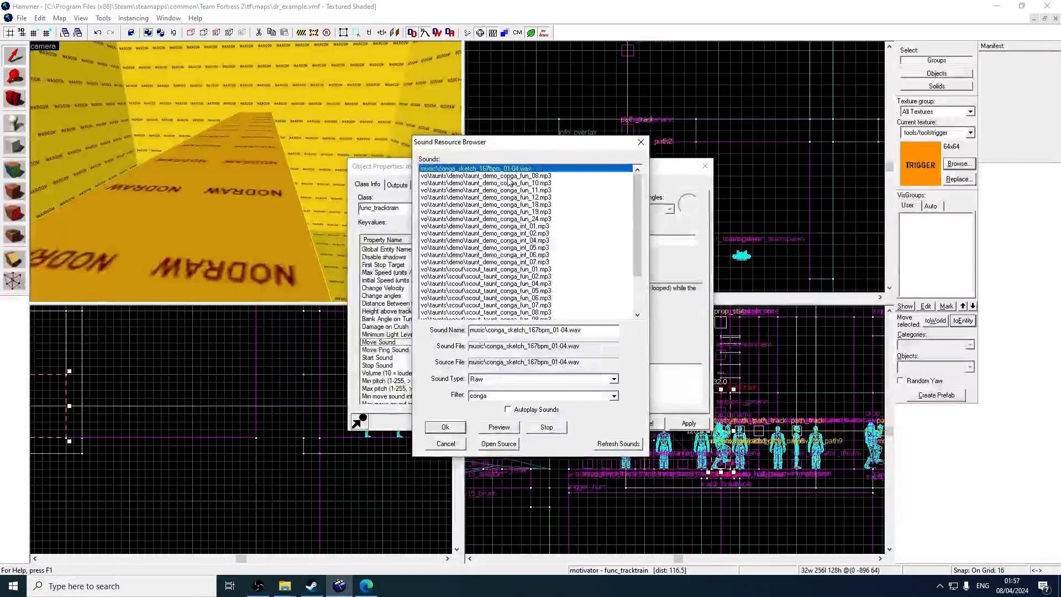
left_click(492, 431)
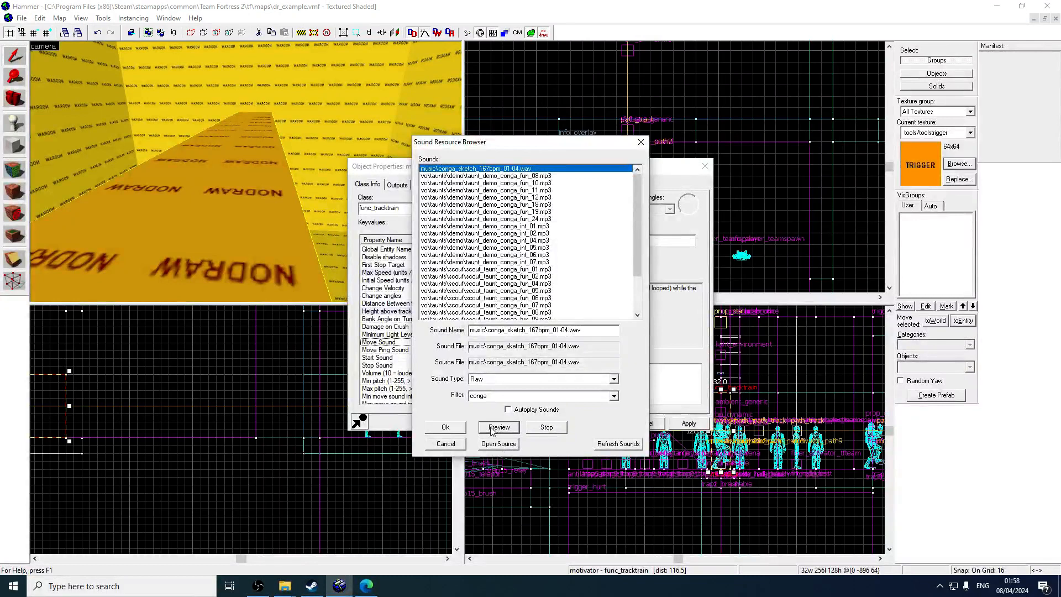
left_click(460, 431)
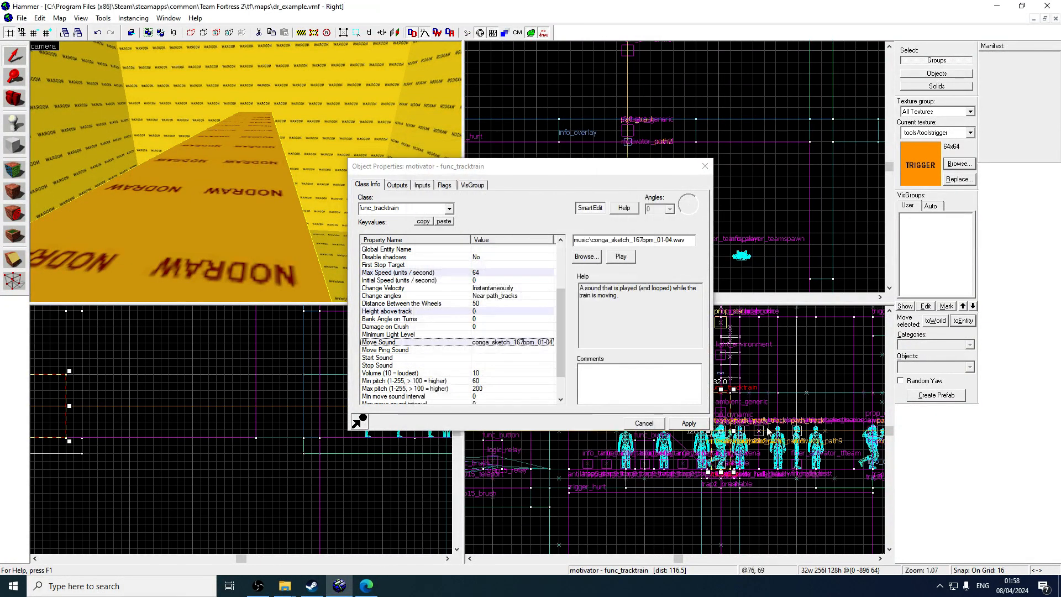
left_click(689, 424)
left_click(445, 186)
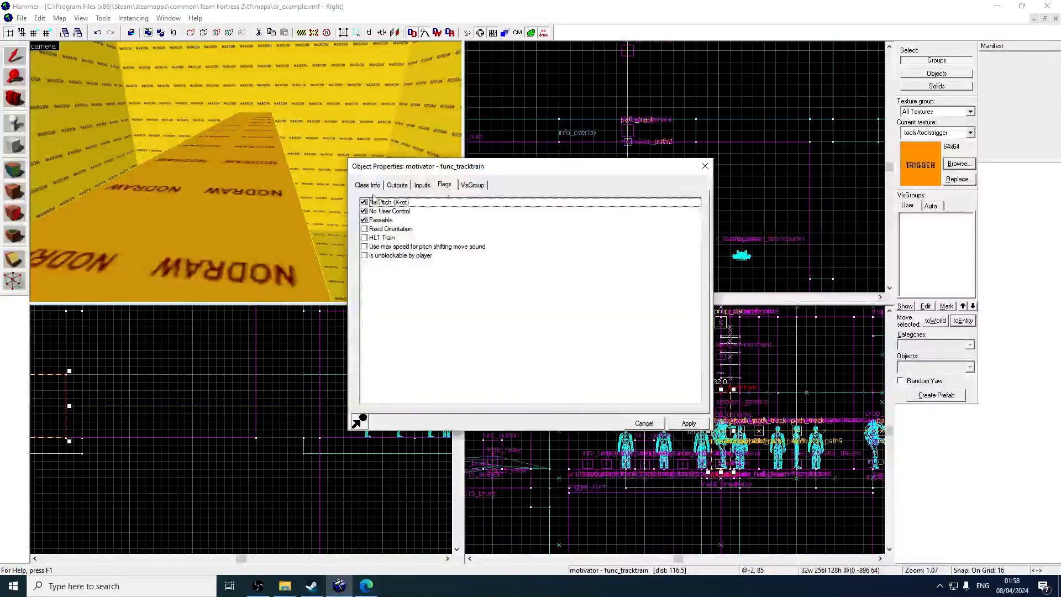
left_click(368, 186)
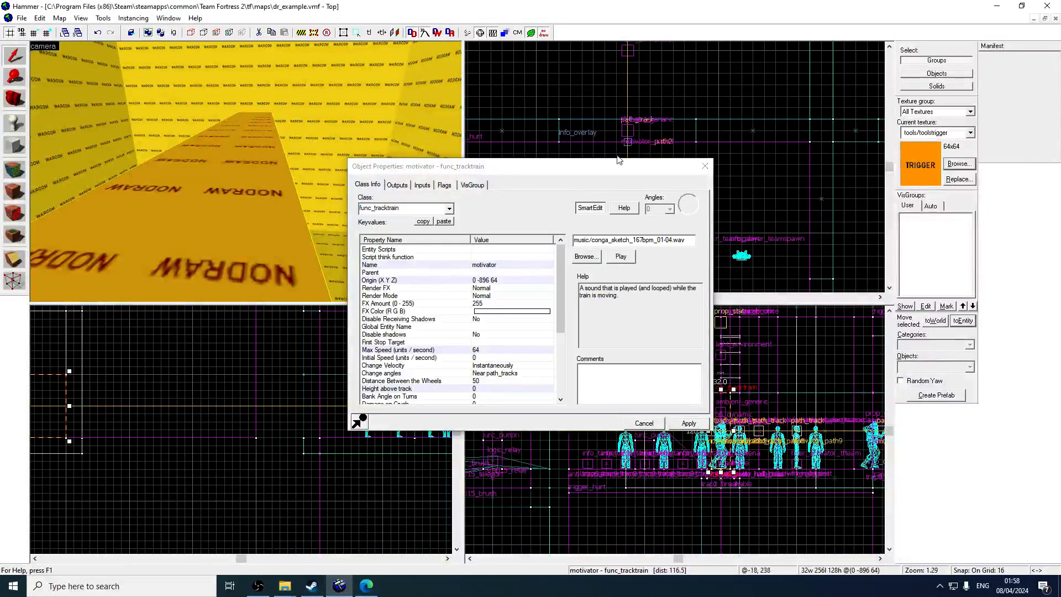
left_click(705, 166)
- Inspect the map in the 3D view, from the motivator's nodraw room along the path tracks and through the spawn rooms
left_click(332, 157)
key("z")
key("w")
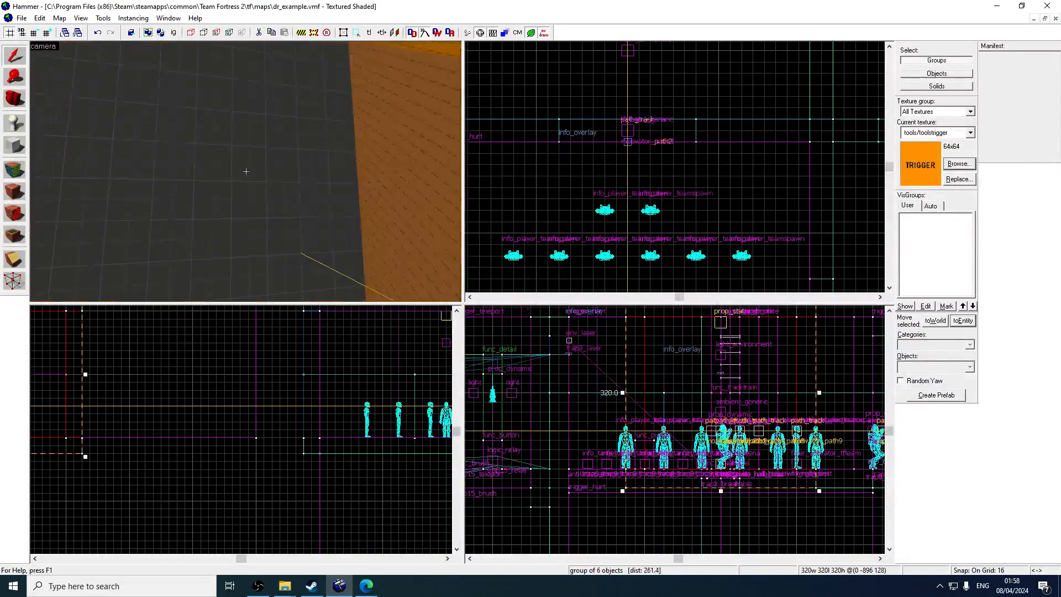
key("a")
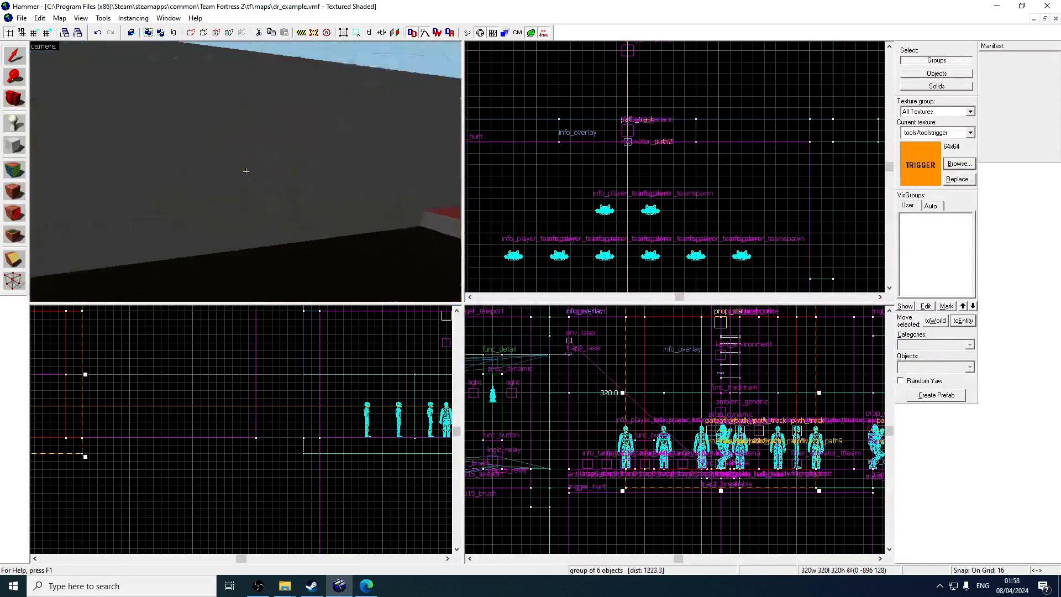
key("w")
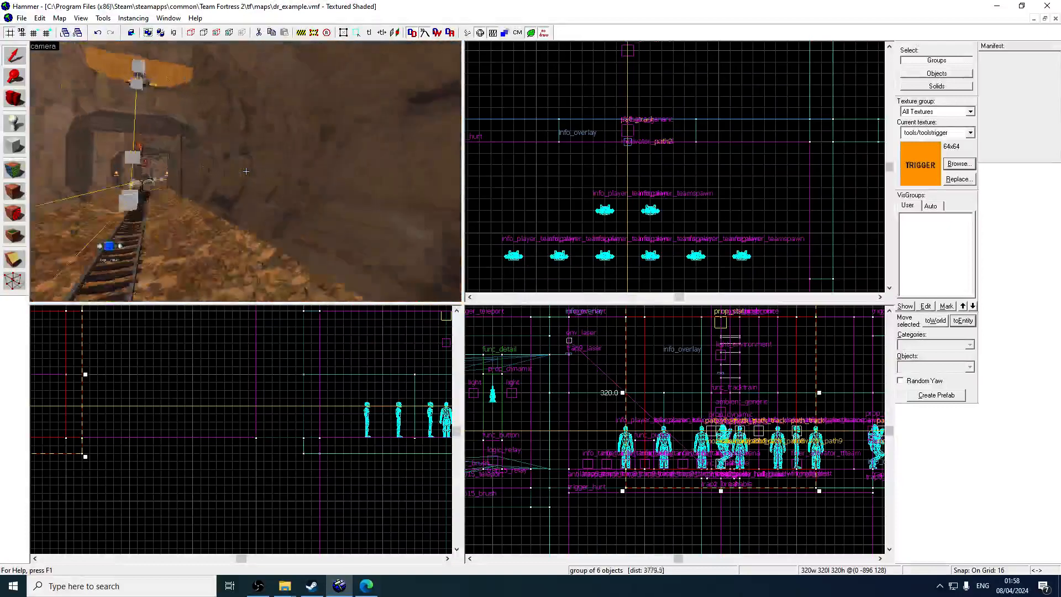
key("w")
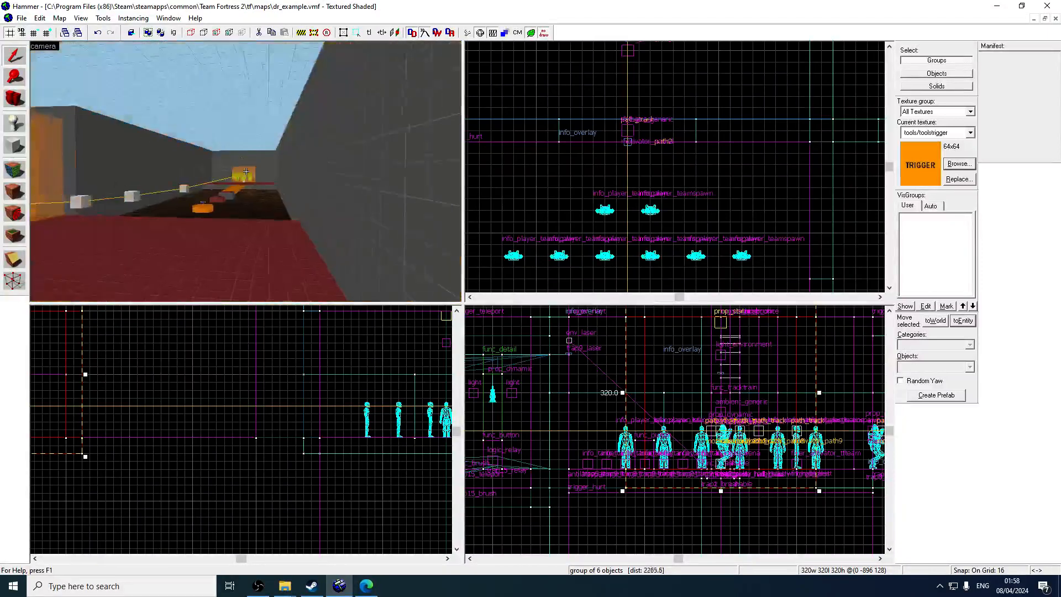
key("w")
key("w")
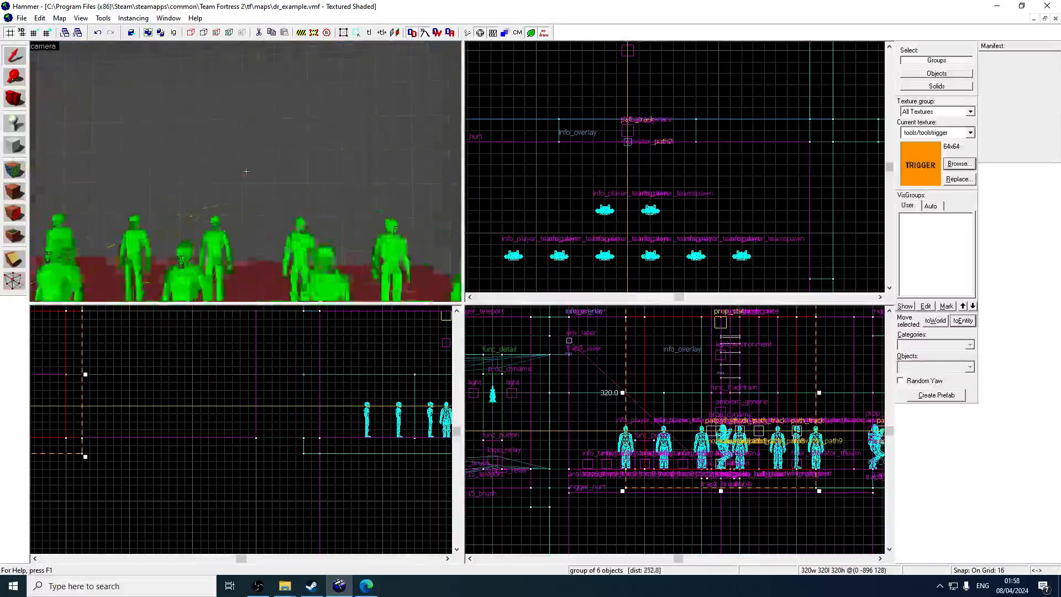
key("w")
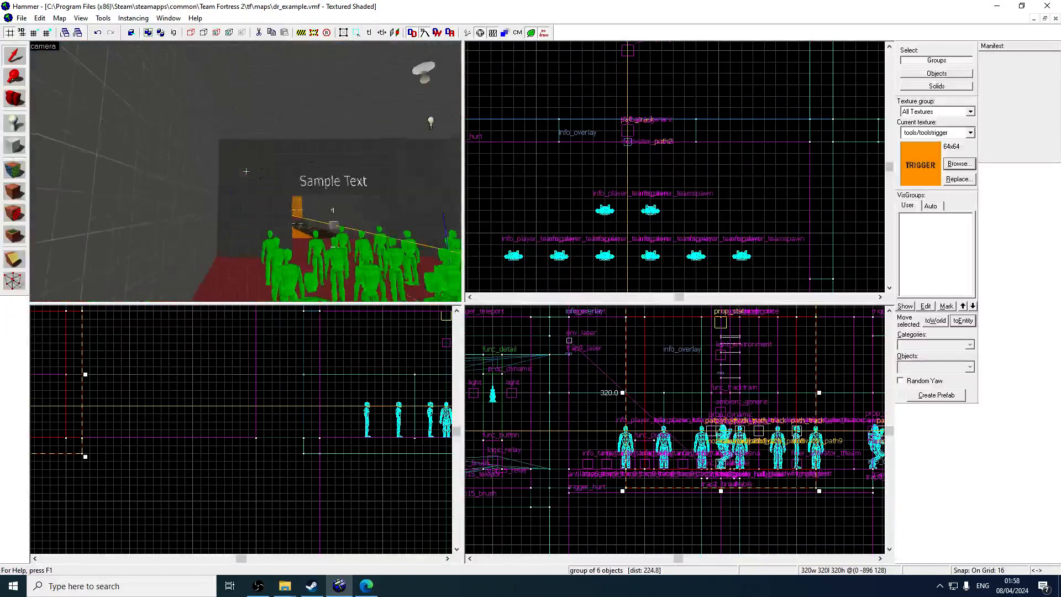
key("w")
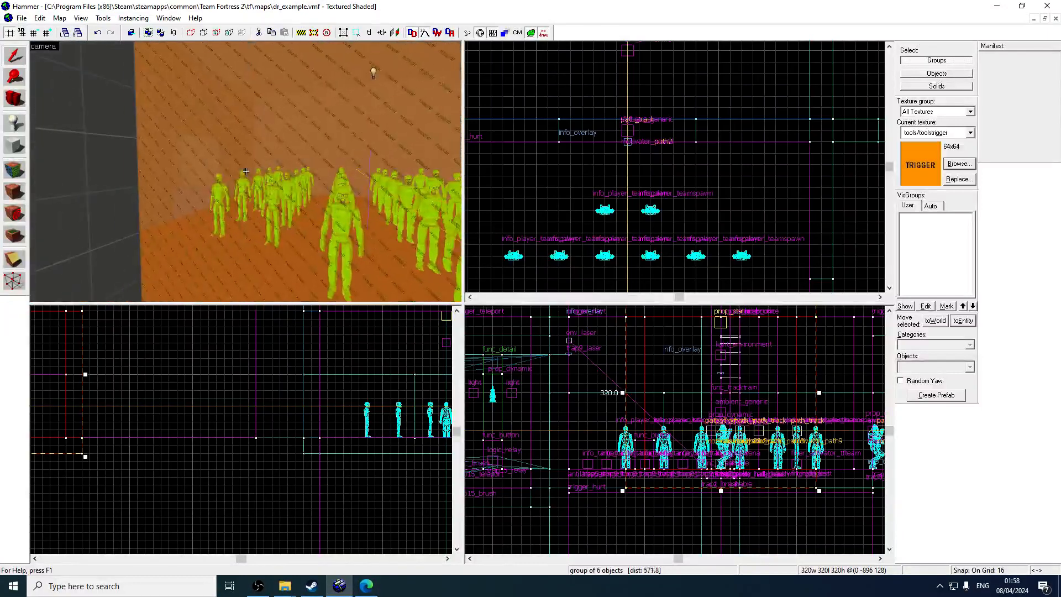
key("w")
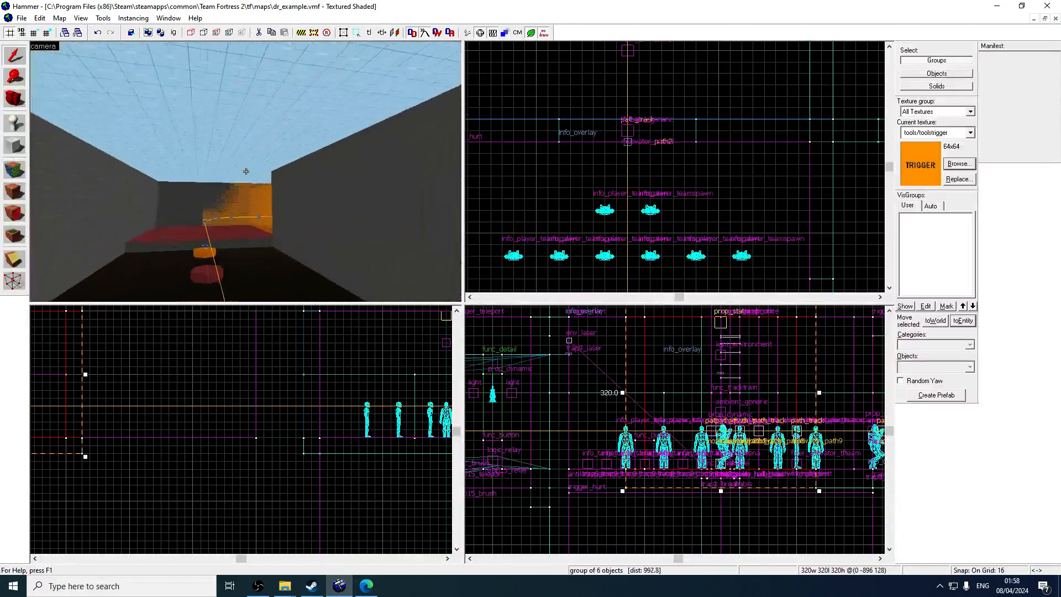
key("w")
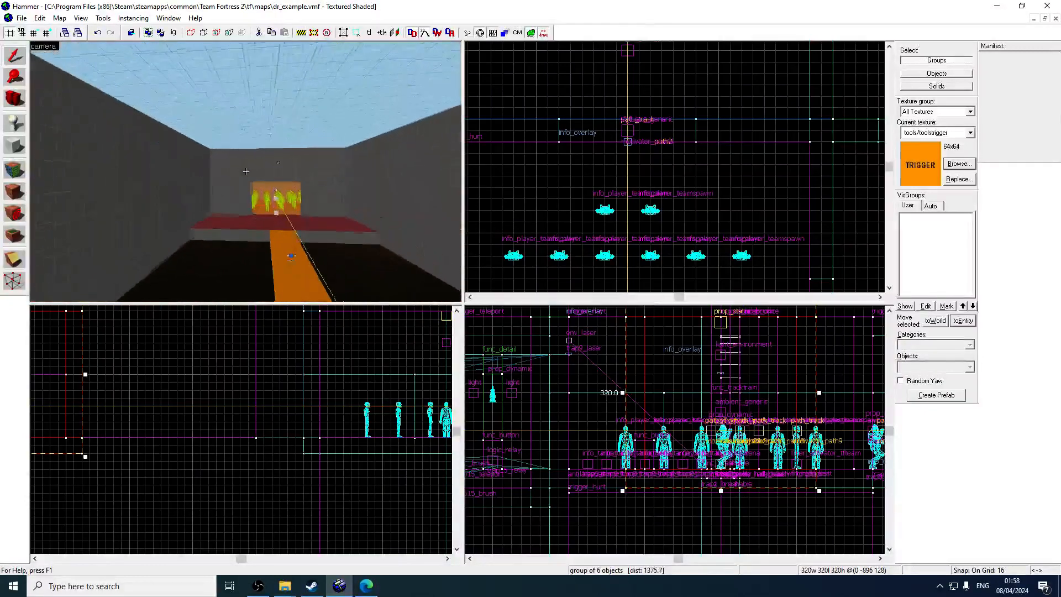
key("w")
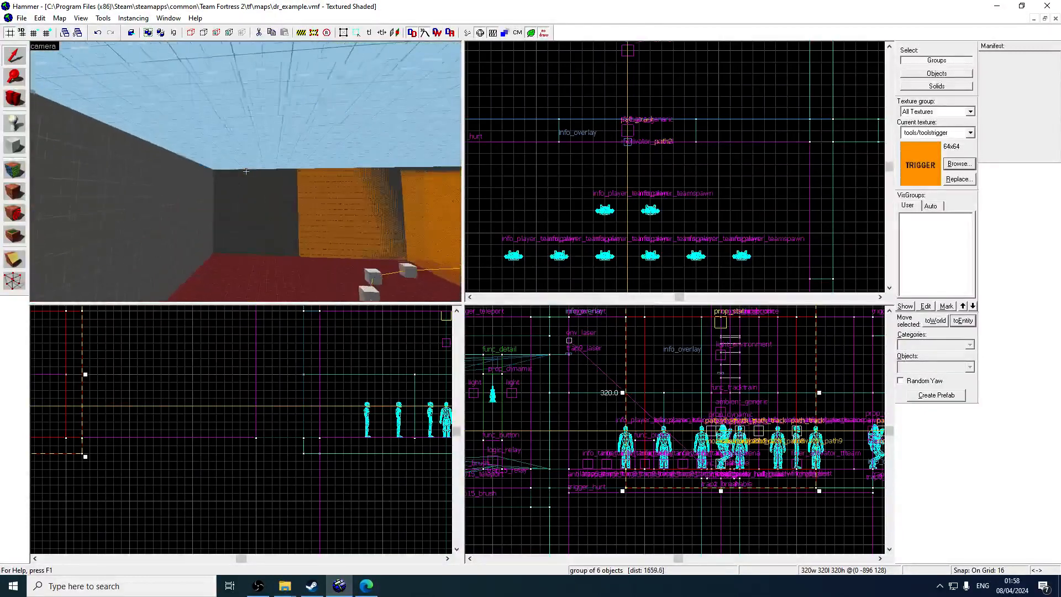
key("z")
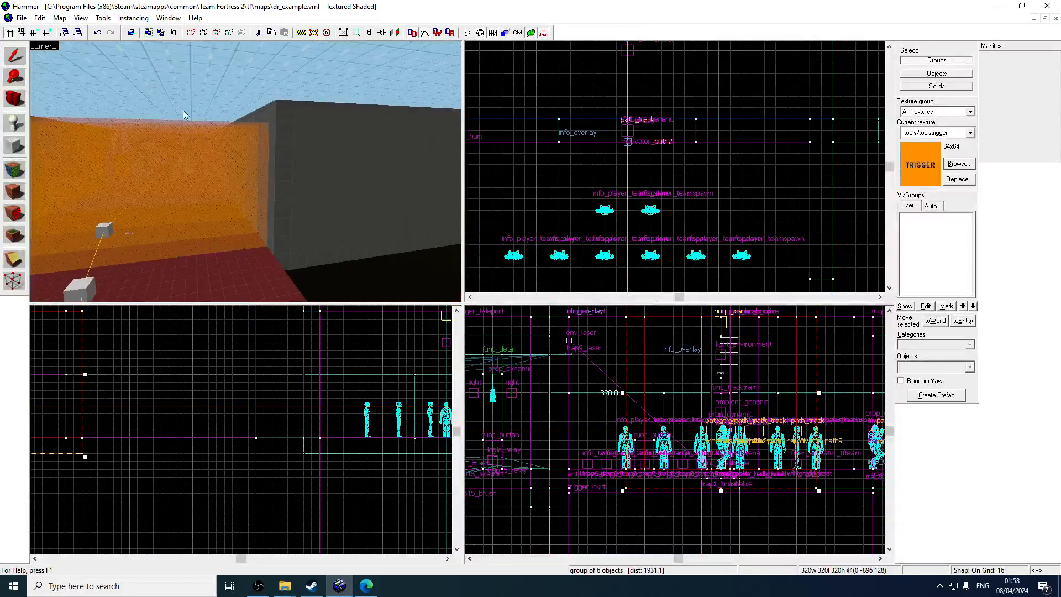
- Compile and run the map with BSP, VIS and RAD all set to Normal
left_click(20, 19)
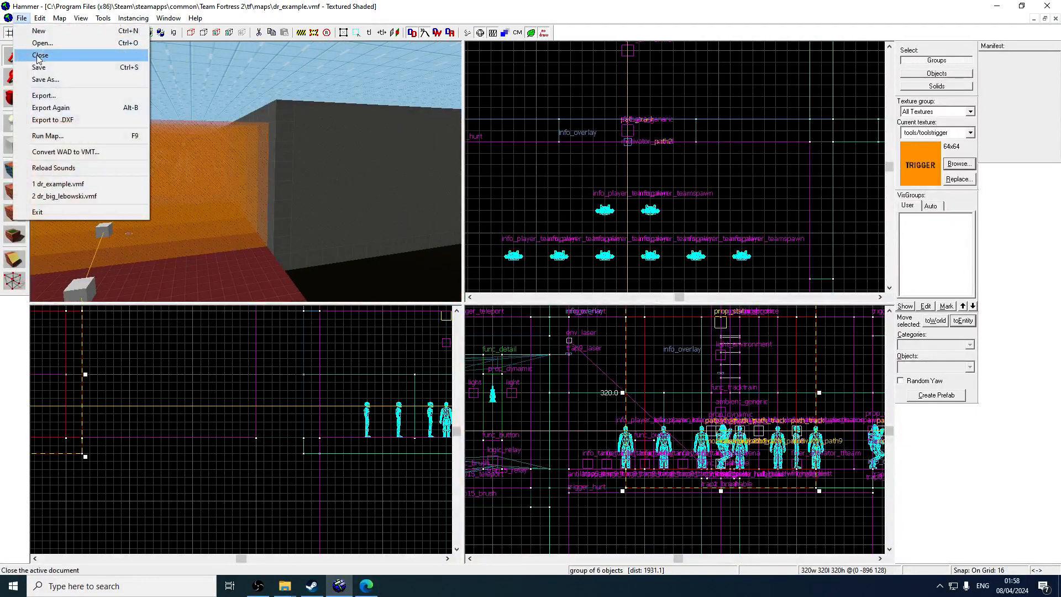
left_click(349, 463)
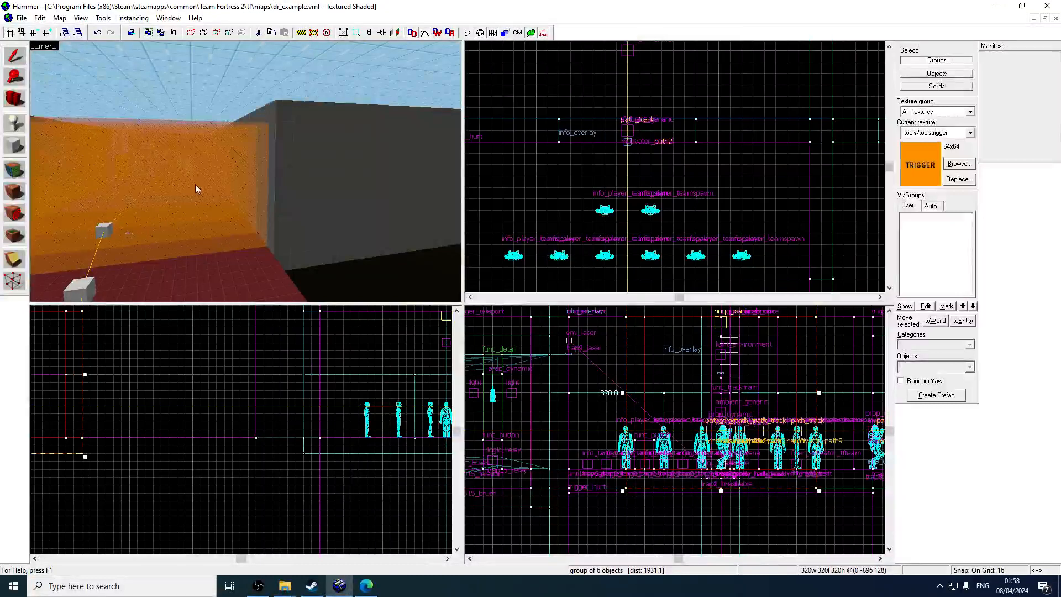
left_click(18, 19)
left_click(75, 138)
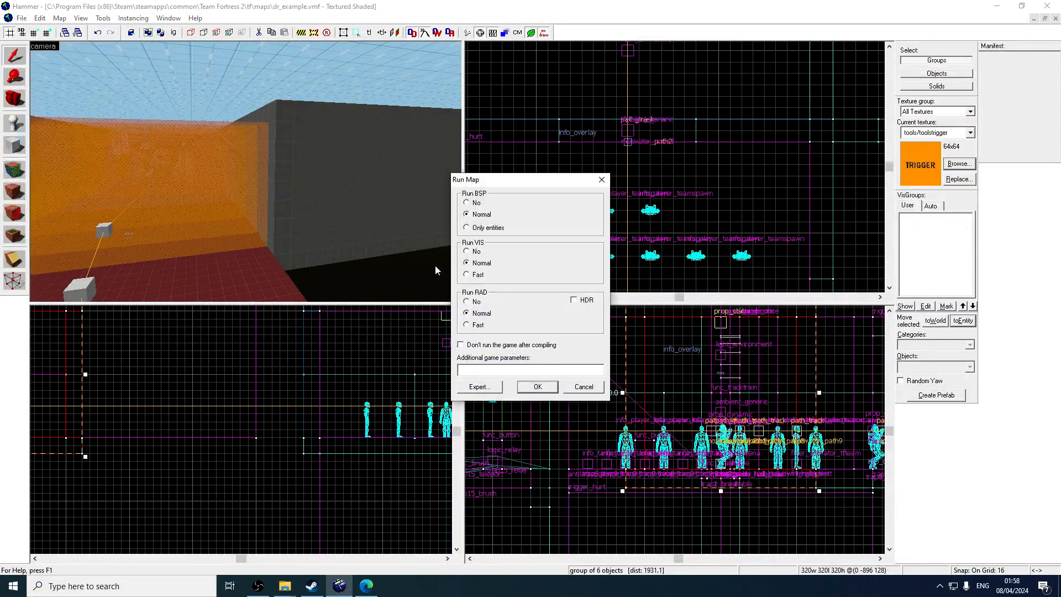
left_click(539, 387)
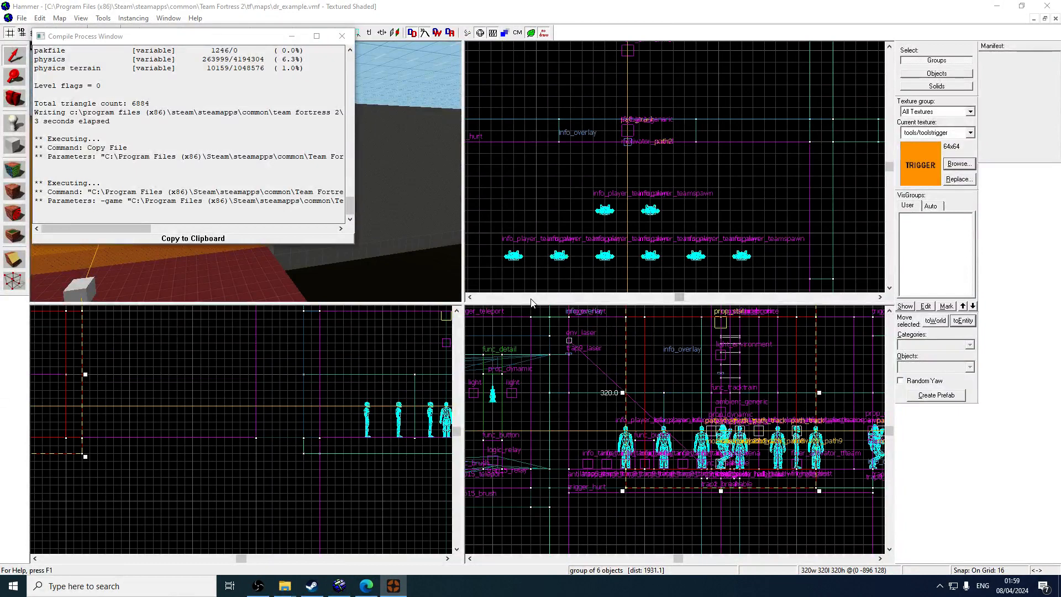
- Close the compile log and the browser window with the conga taunt audio, and switch to Team Fortress 2
left_click(342, 37)
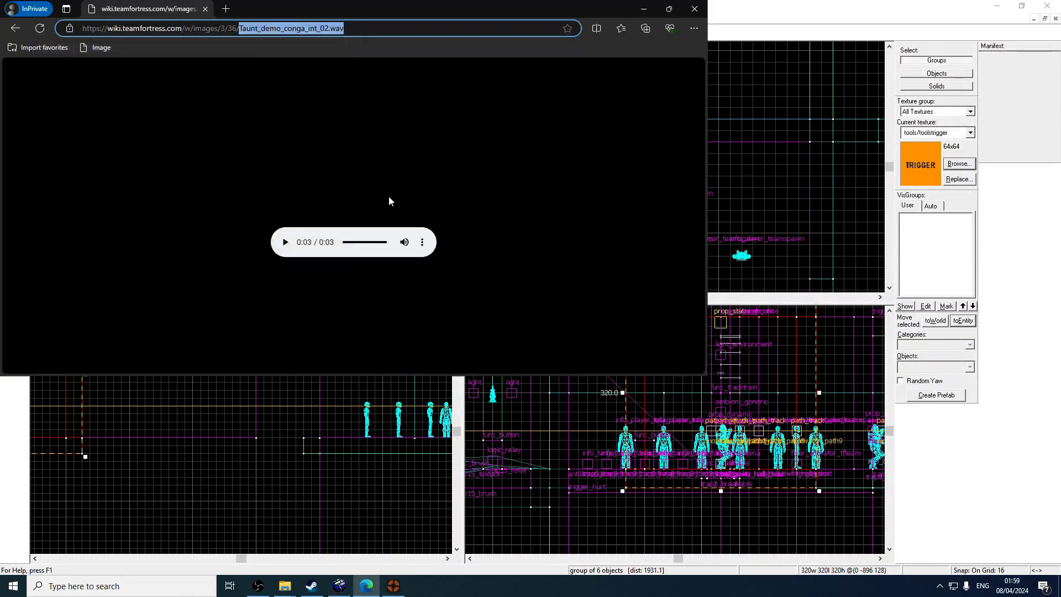
left_click(694, 8)
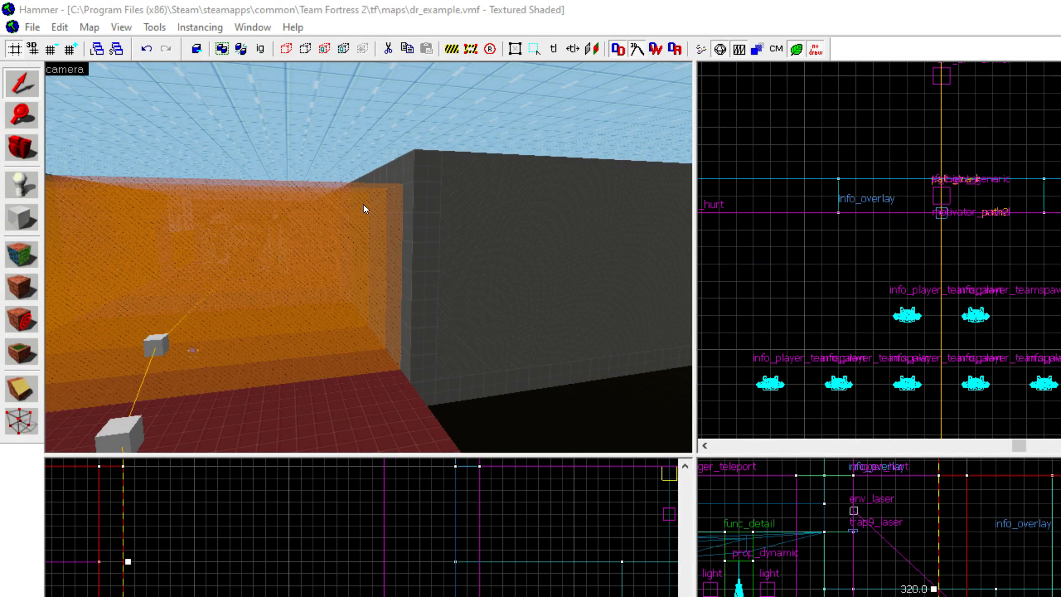
key("super")
key("Escape")
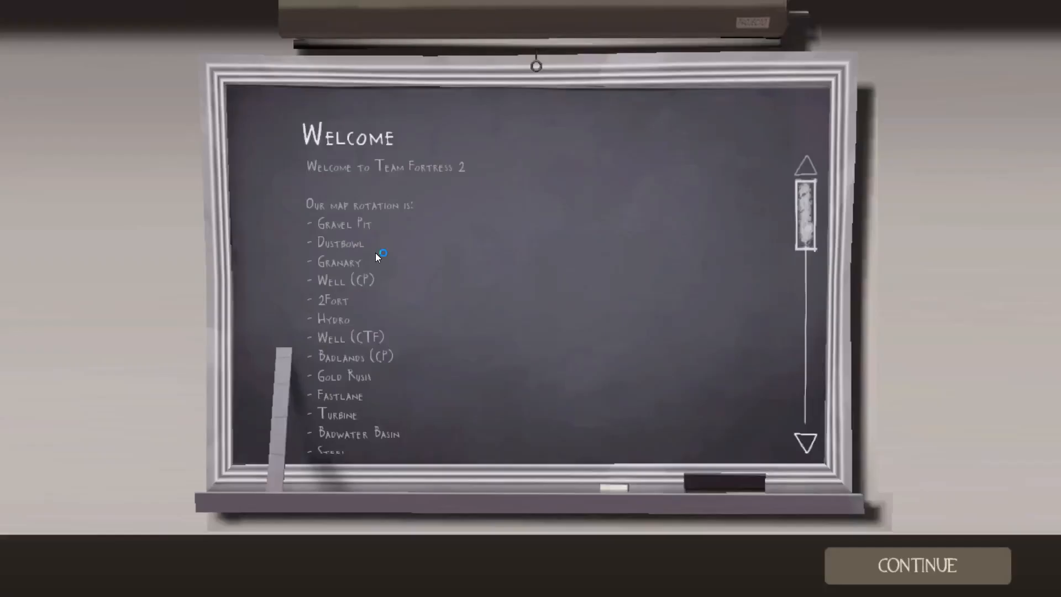
- Dismiss the welcome screens and join the arena fight as Demoman
left_click(918, 565)
left_click(918, 565)
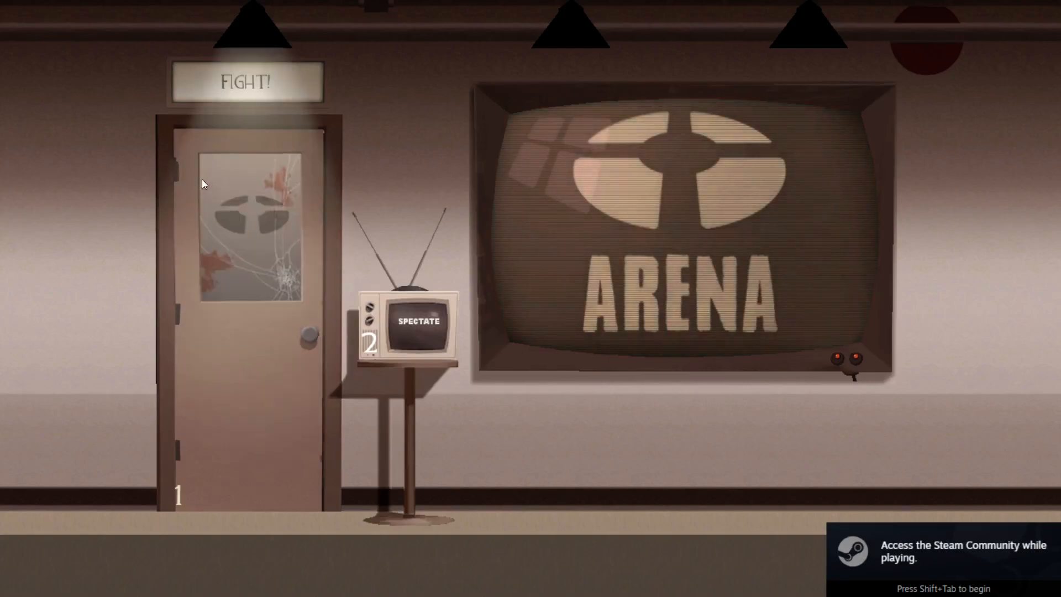
left_click(202, 180)
left_click(284, 47)
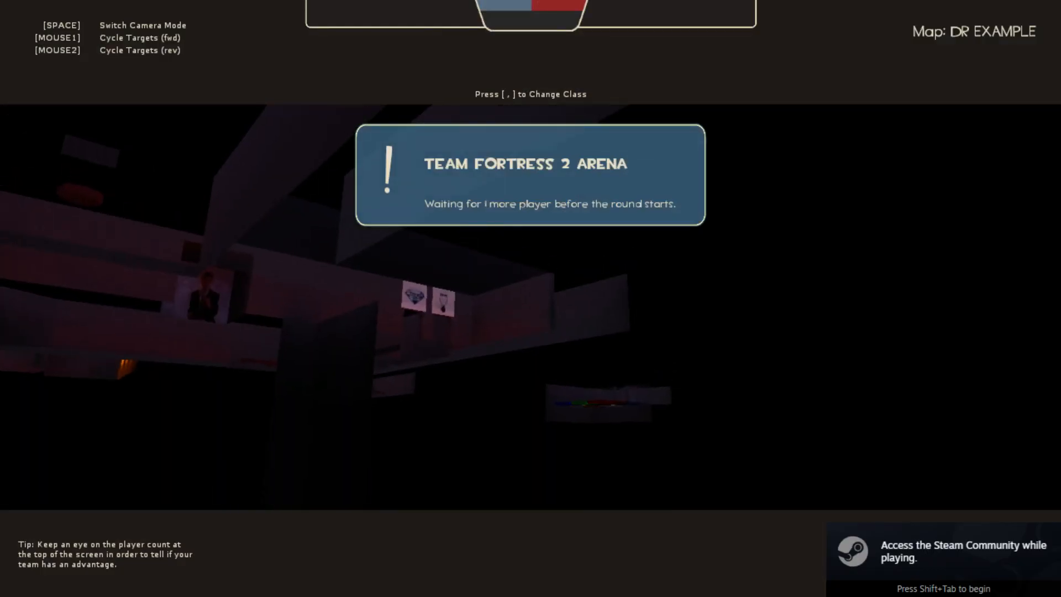
- Add a bot with the tf_bot_add console command to start the arena round, then return to the game
key("grave")
type("tf_bot_ad")
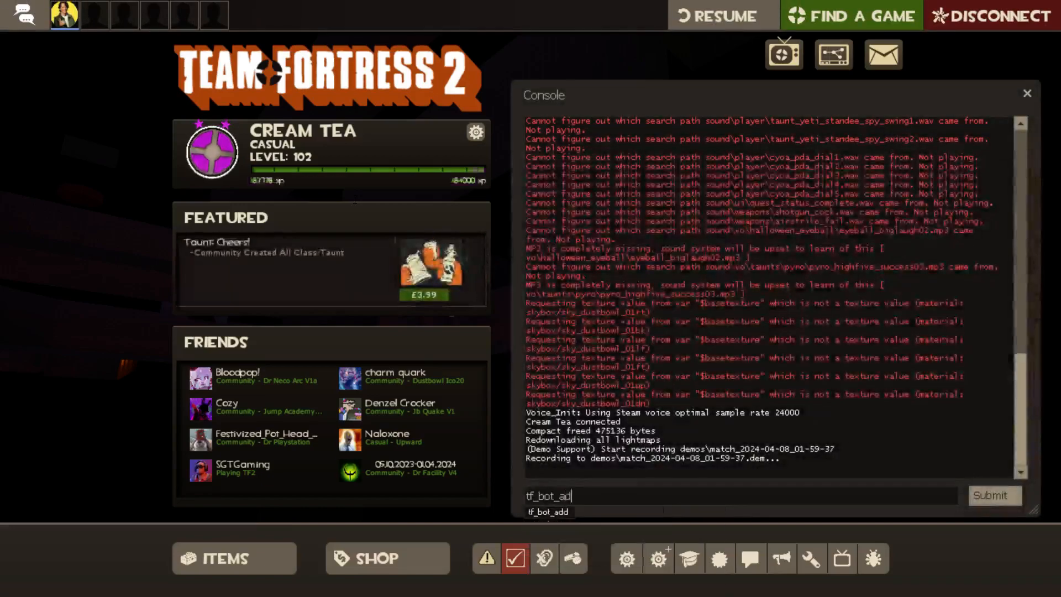
type("d")
key("Return")
key("grave")
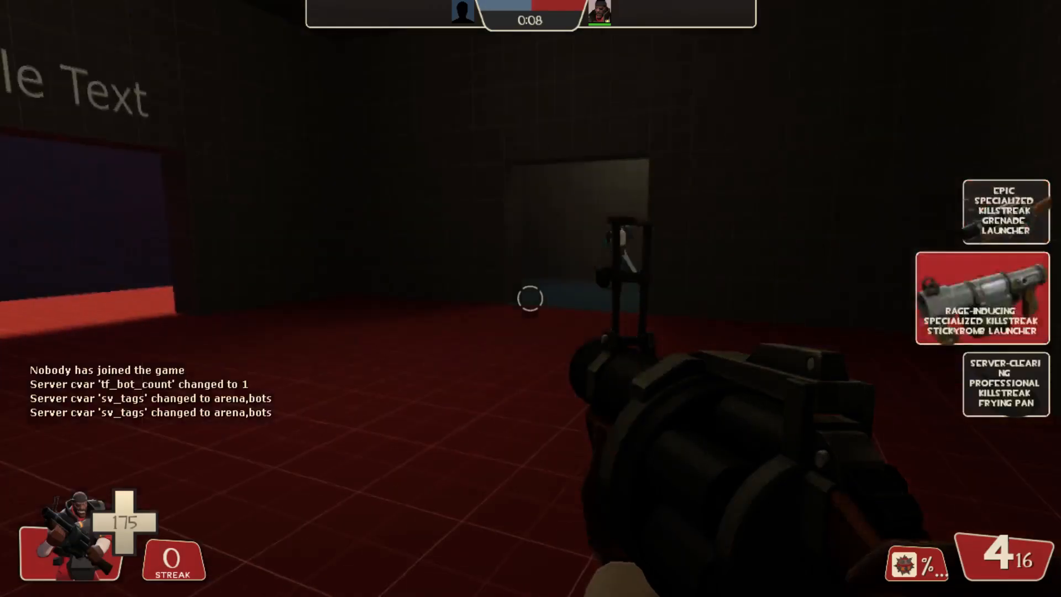
- Equip the melee weapon, look around the red spawn room once the round starts, and open the developer console
scroll(531, 298, "down", 1)
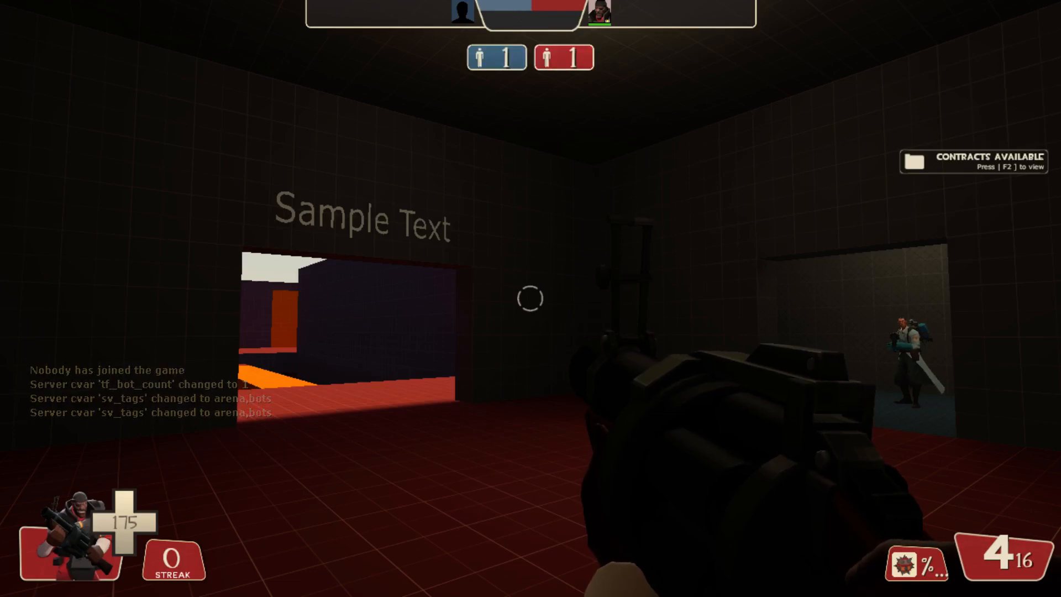
key("3")
key("w")
key("w")
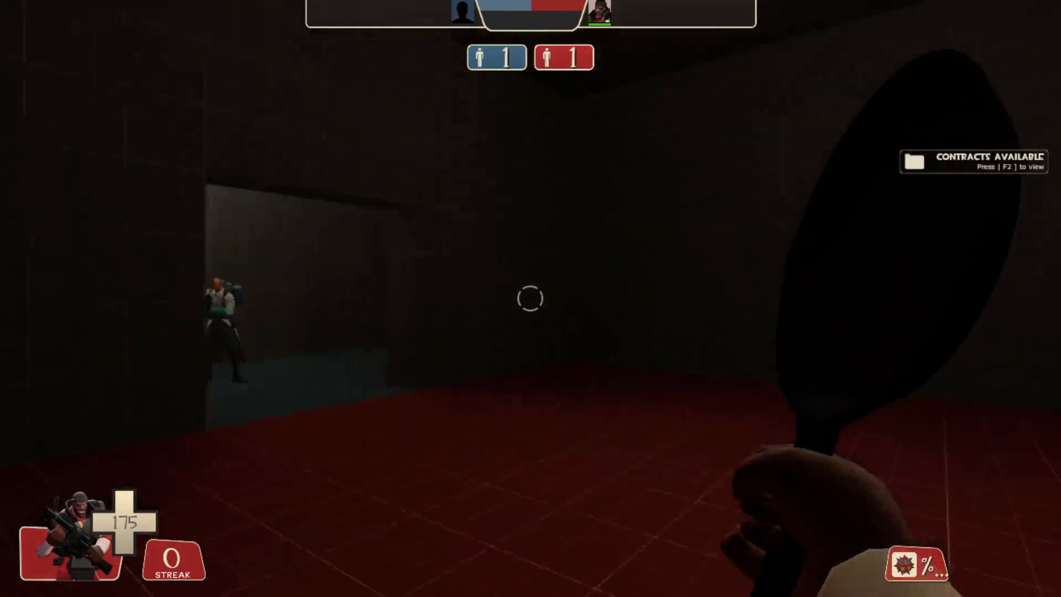
key("grave")
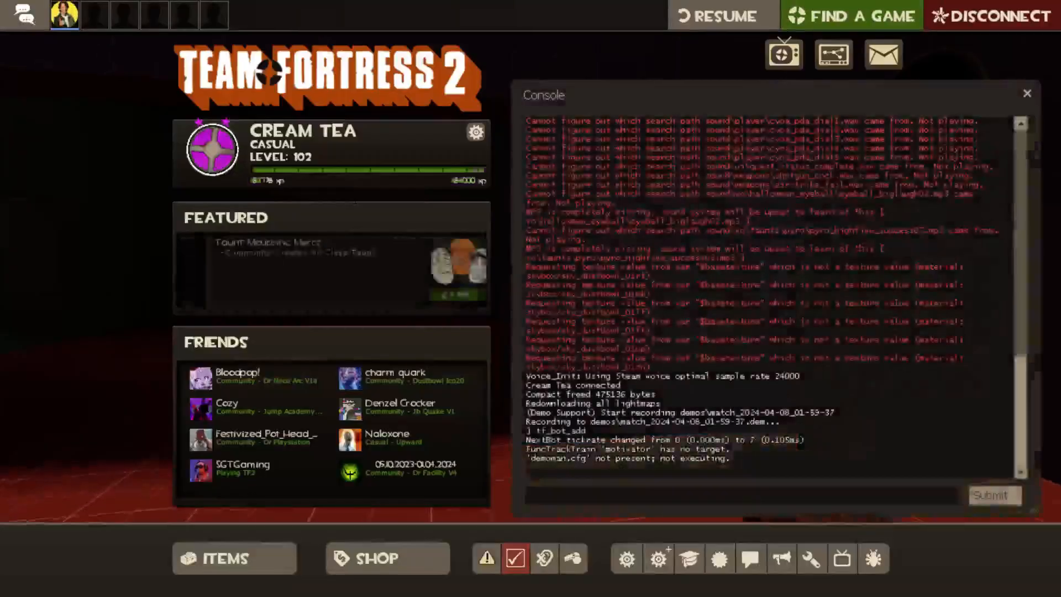
- Enable sv_cheats 1 and set host_timescale to 10 through the developer console, then return to the game
type("sv_cheats 1")
key("Return")
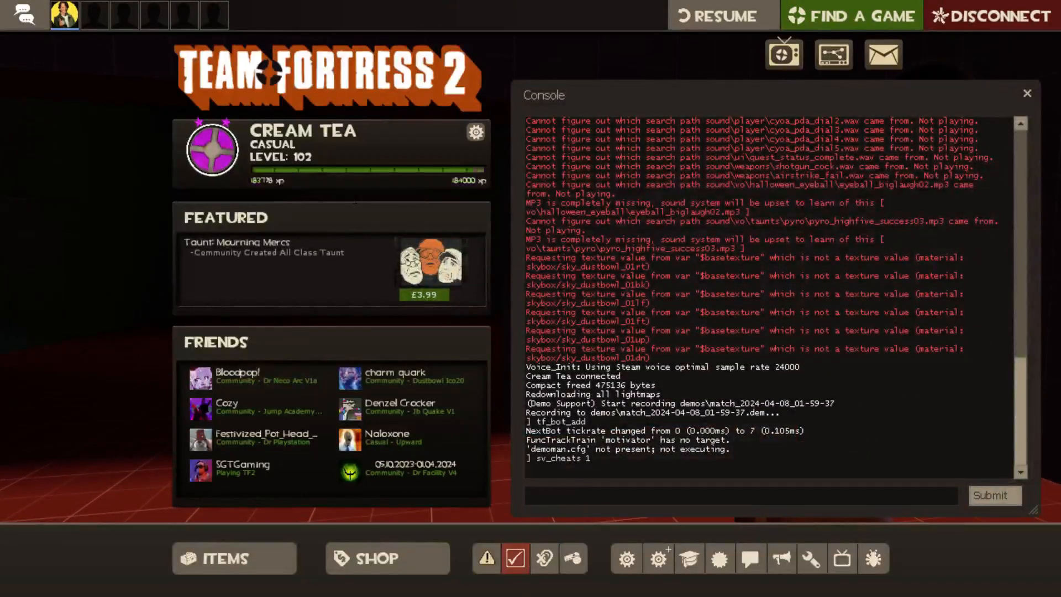
type("host_")
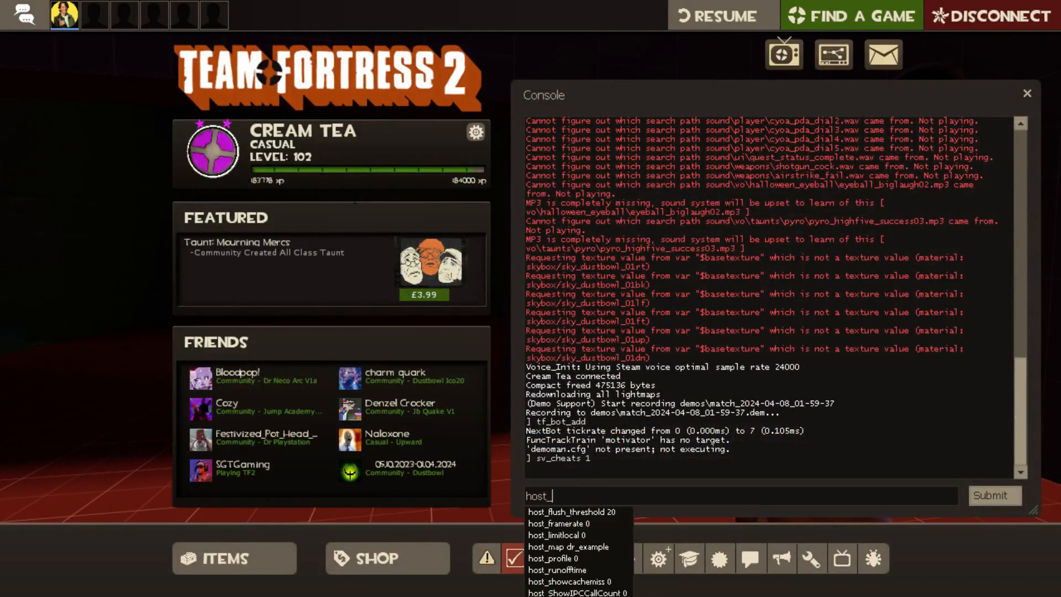
type("timescale 10")
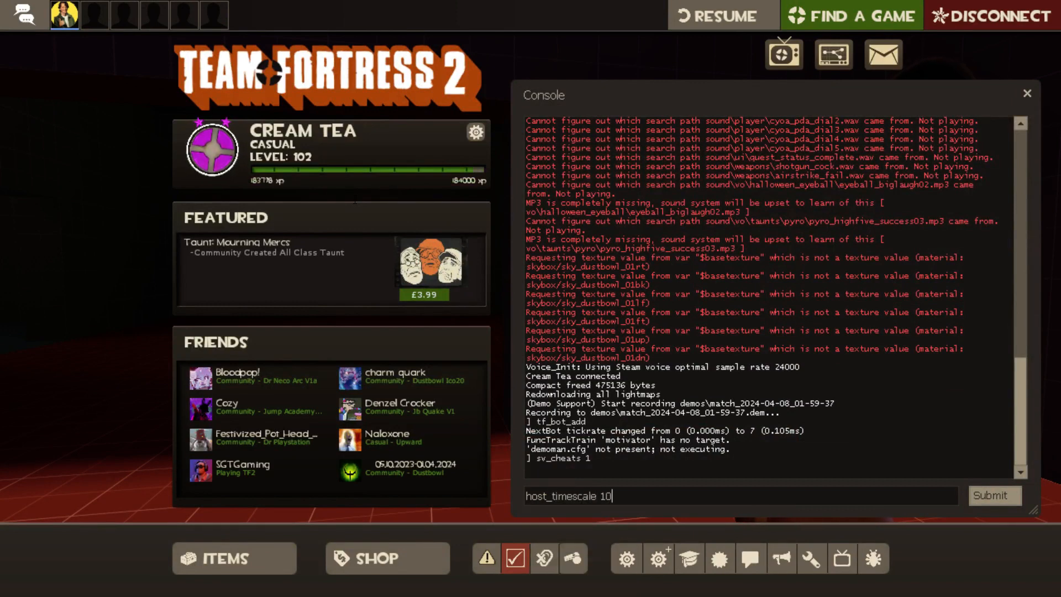
key("Return")
key("grave")
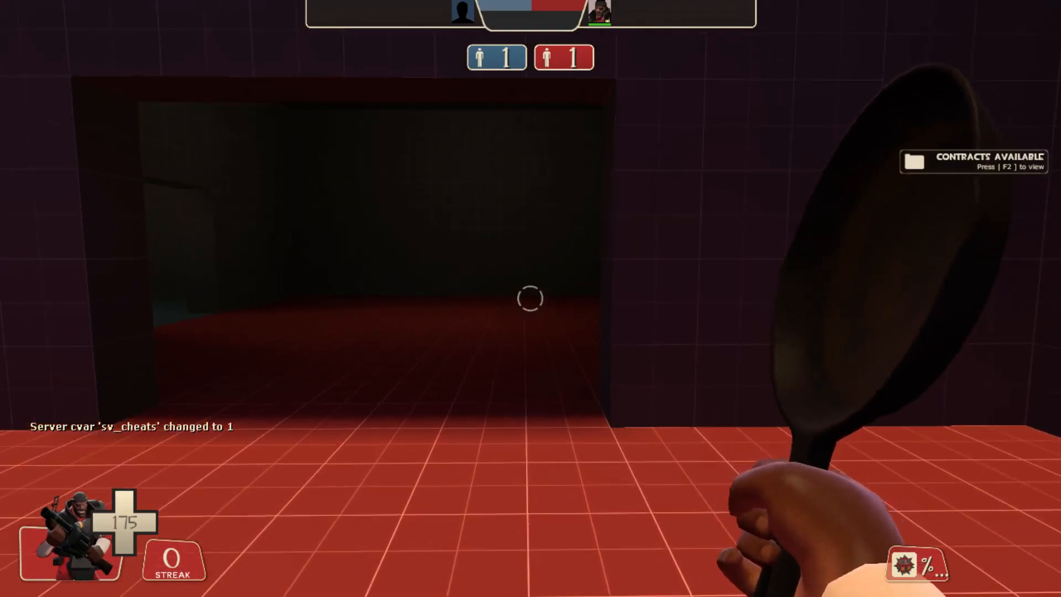
- Enable noclip through the console and fly around the course to check whether the motivator moves
key("grave")
type("noclip")
key("Return")
key("grave")
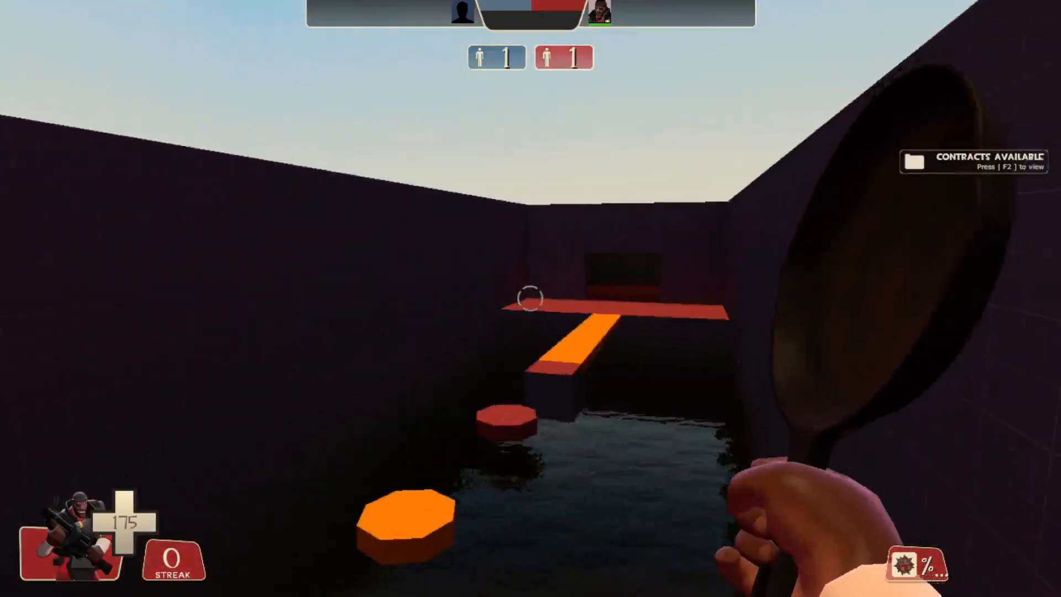
key("s")
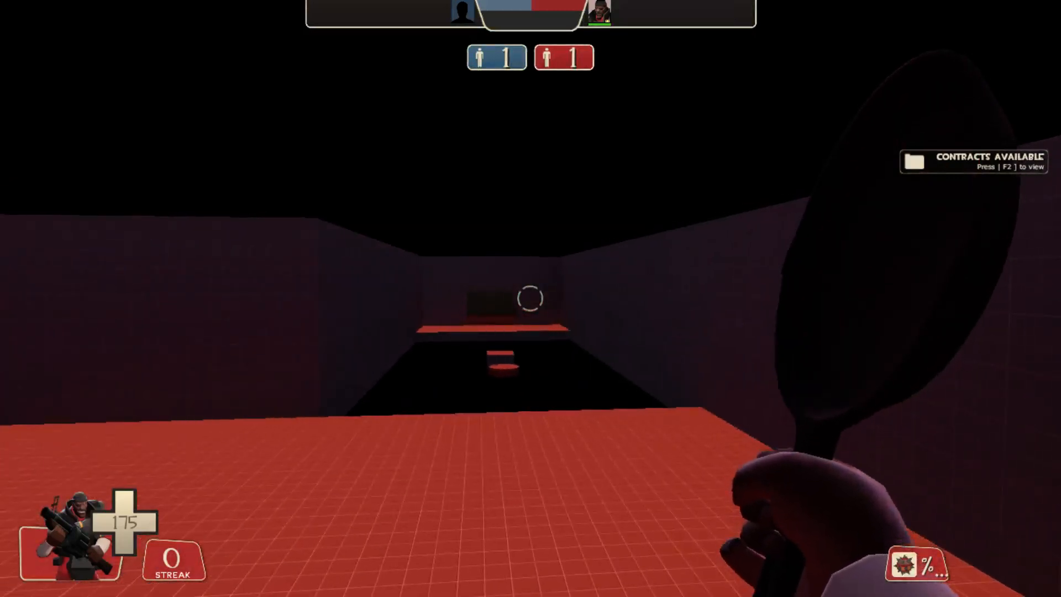
key("w")
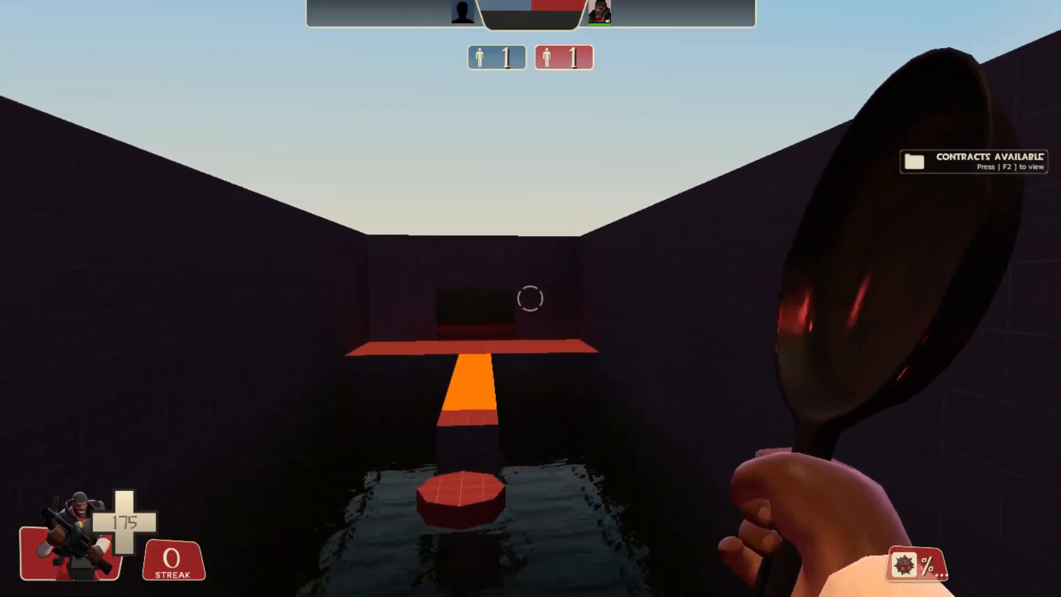
key("d")
key("d")
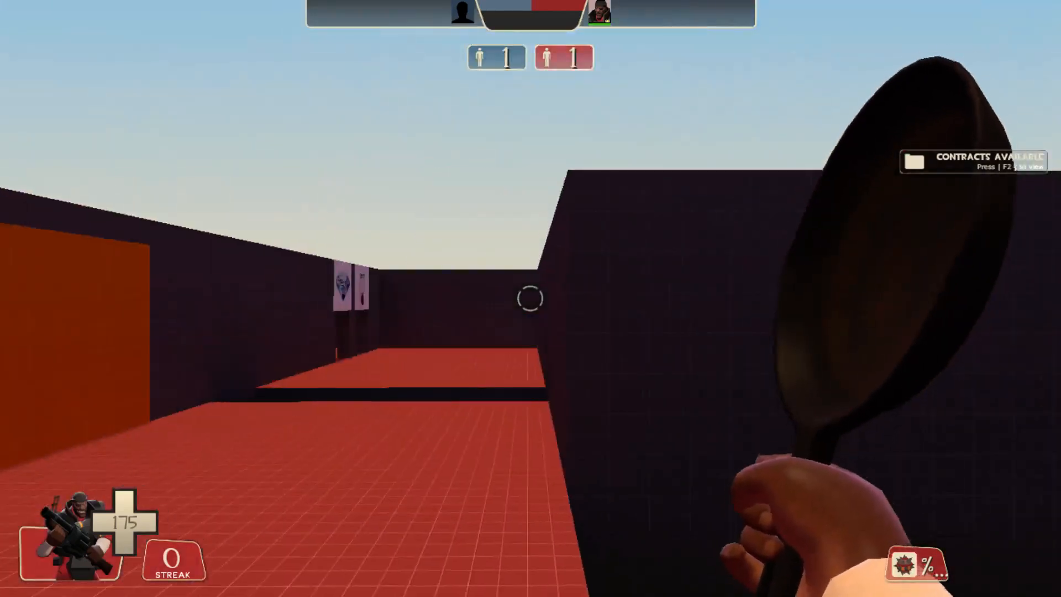
key("w")
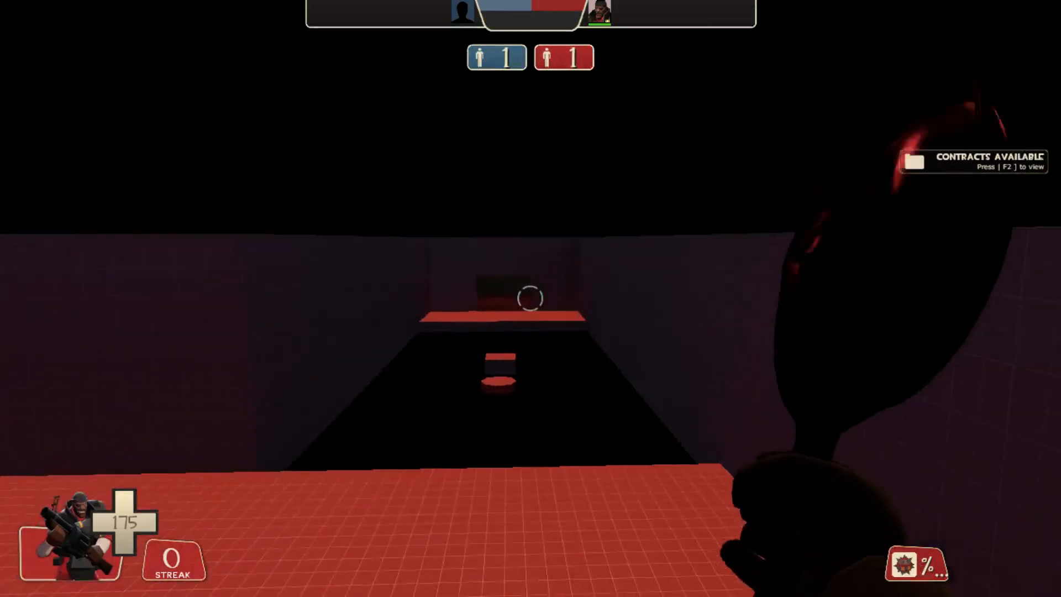
key("w")
- Quit the game with the quit console command and return to Hammer
key("grave")
type("quit")
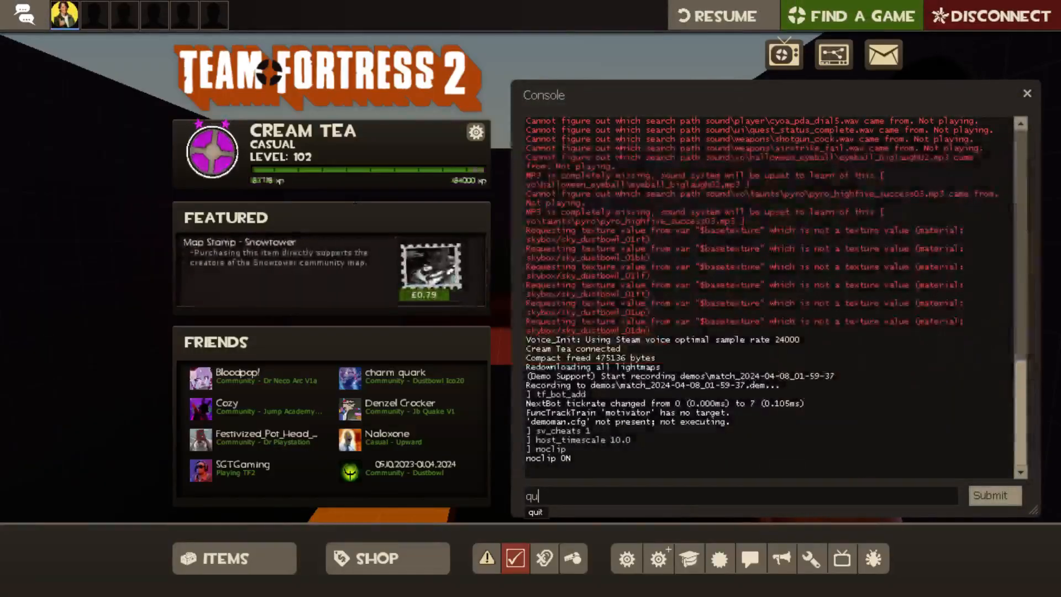
key("Return")
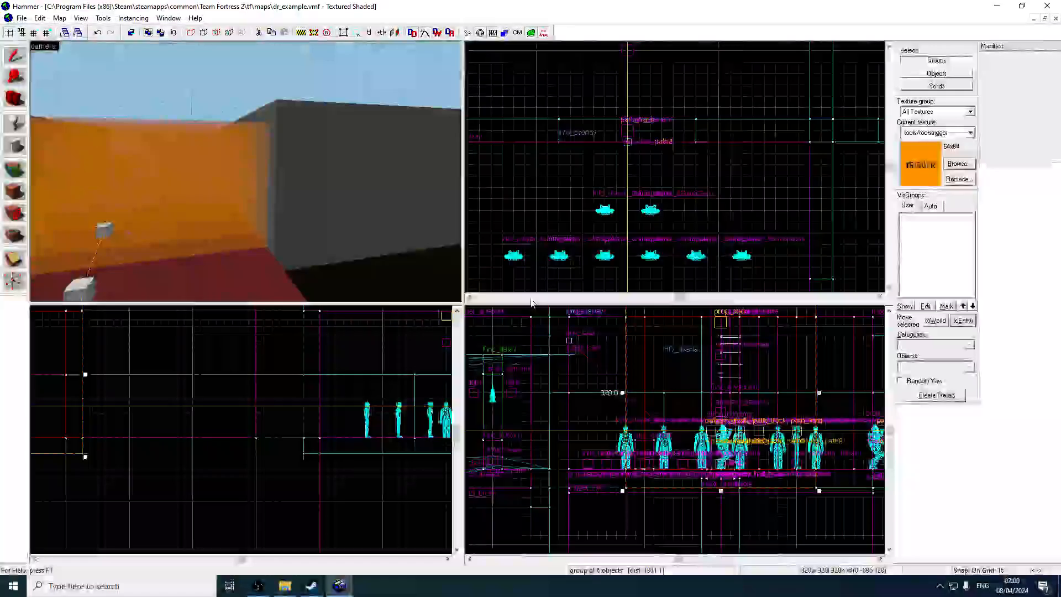
- Set the Filter Name of the motivator's trigger_hurt brush to filter_red and close its properties
left_click(387, 205)
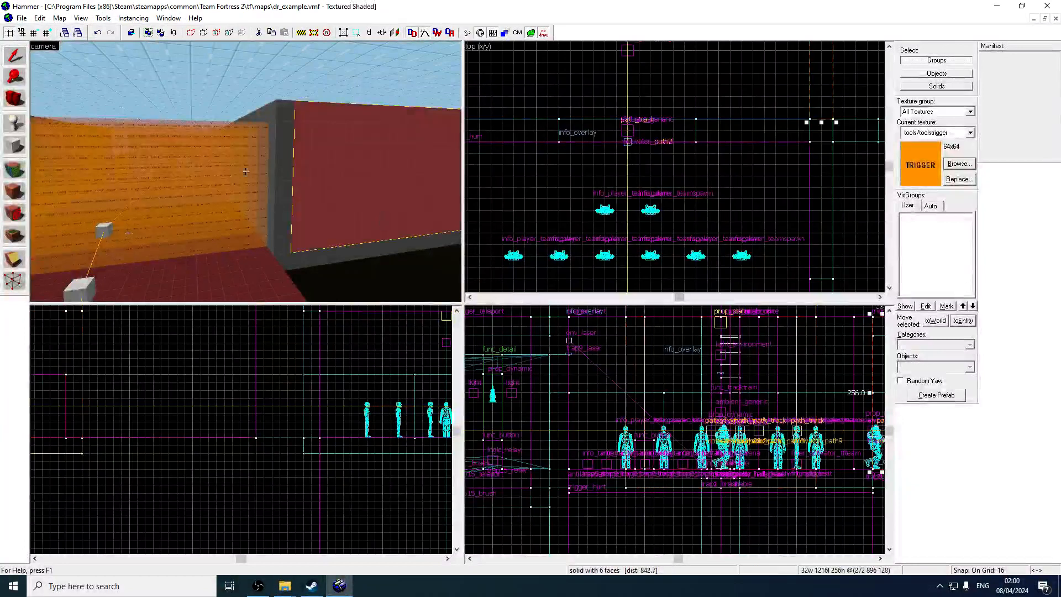
key("z")
key("w")
key("w")
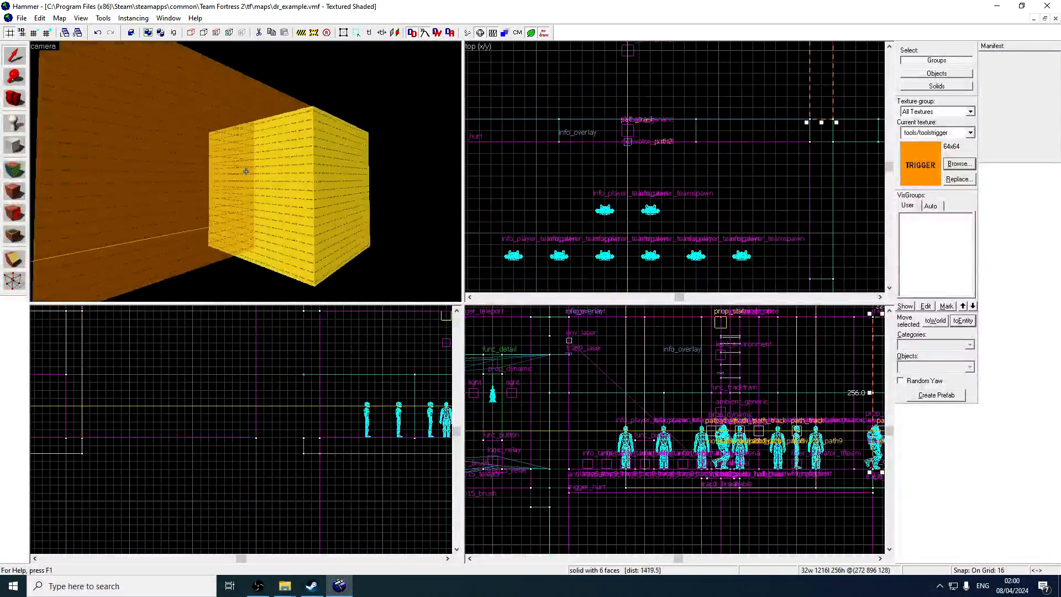
key("z")
double_click(253, 176)
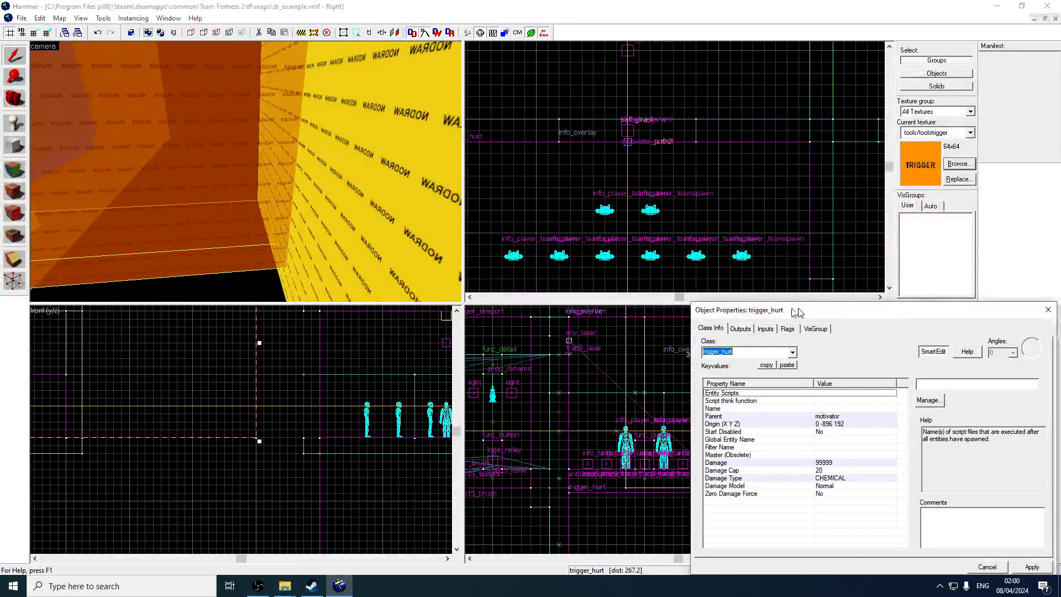
left_click_drag(752, 310, 299, 90)
left_click(376, 235)
left_click(377, 227)
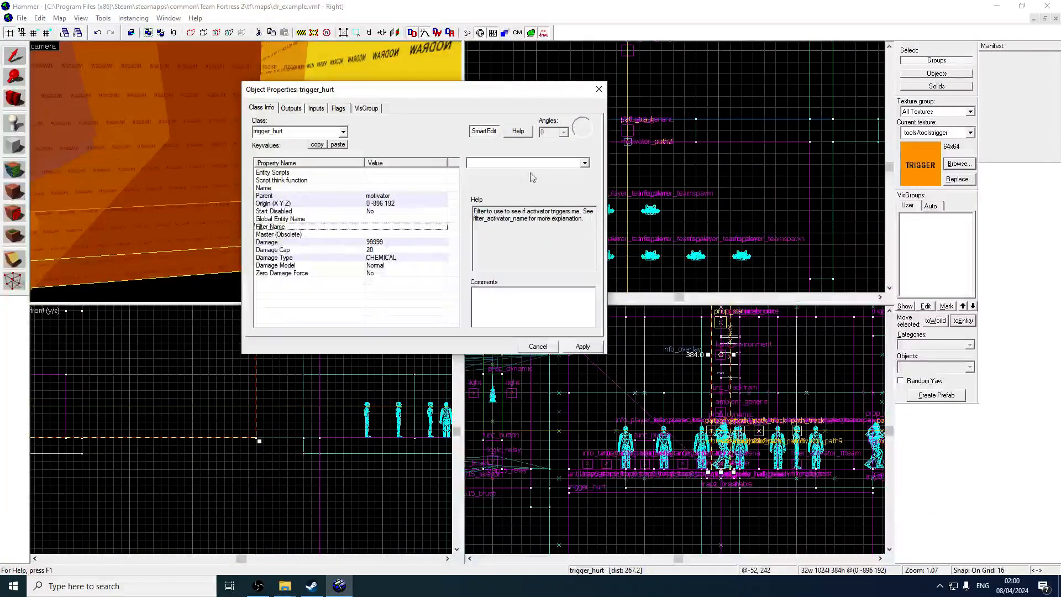
left_click(585, 163)
left_click(569, 180)
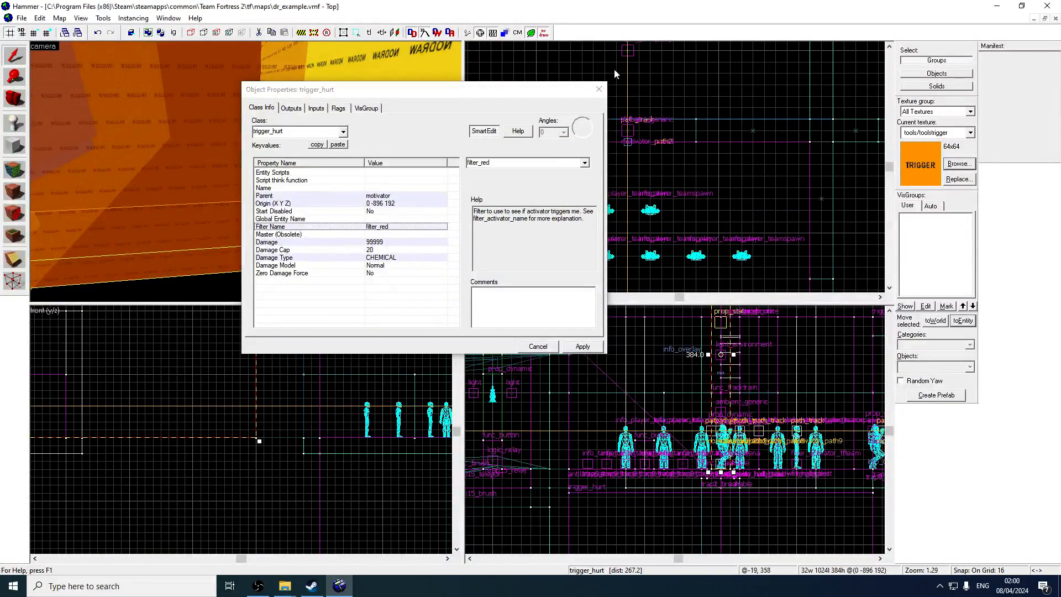
left_click(599, 89)
- Fly the camera through the map to the nodraw room and open the motivator func_tracktrain's properties
key("z")
key("w")
key("w")
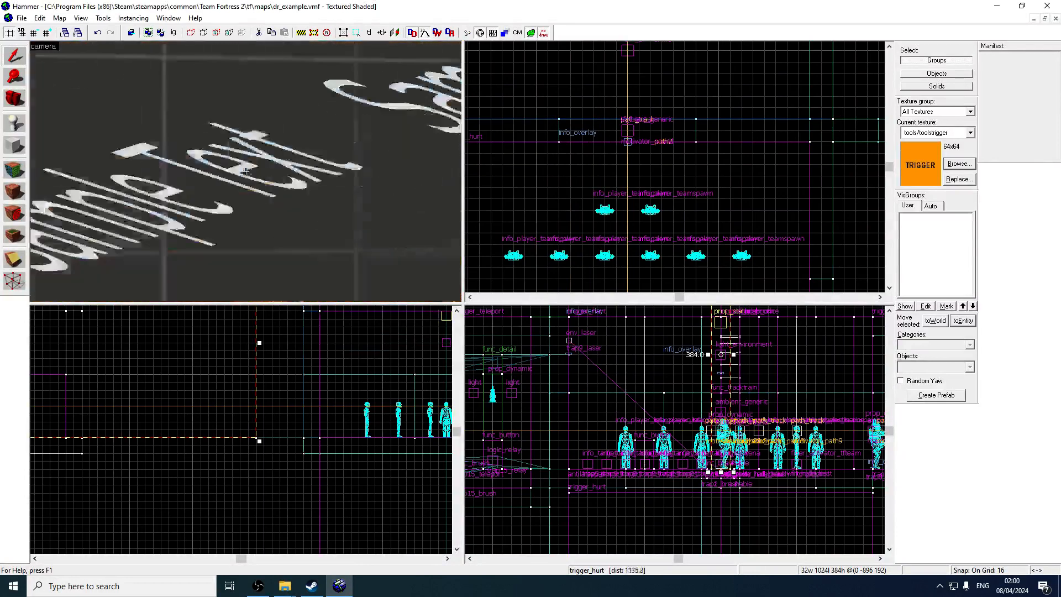
key("w")
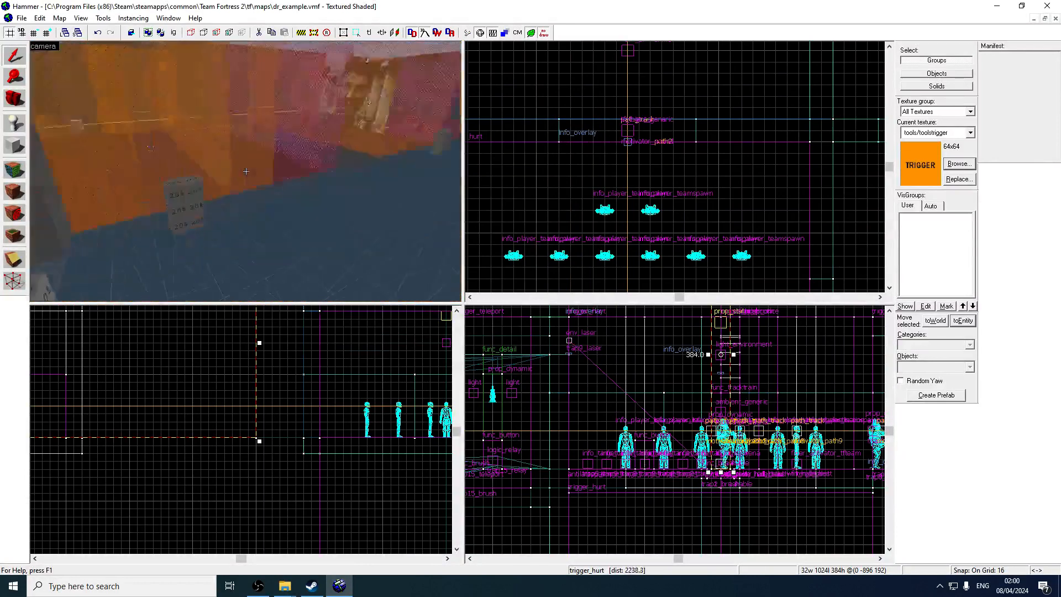
key("w")
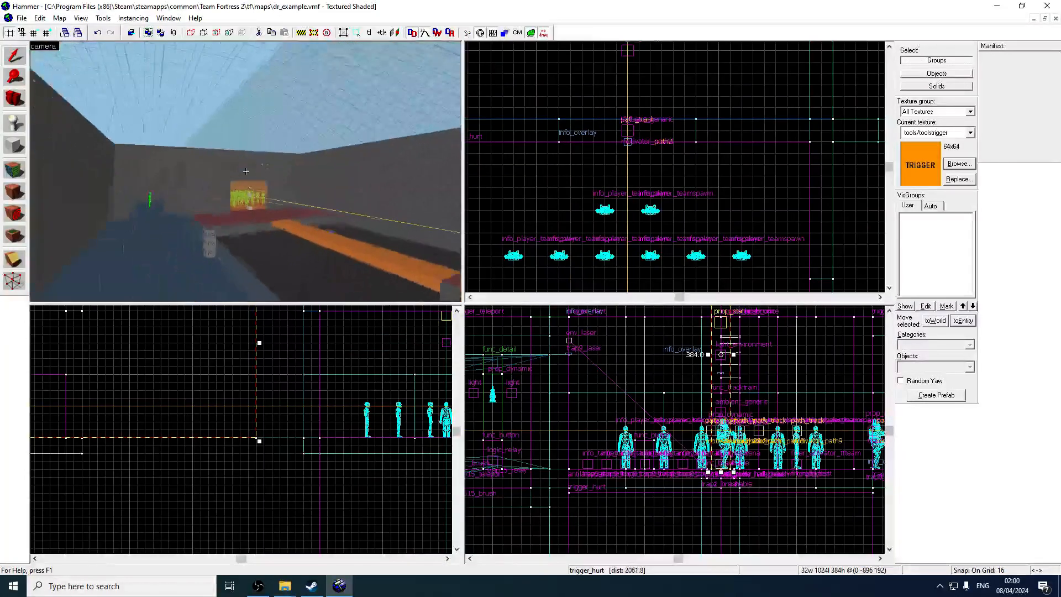
key("w")
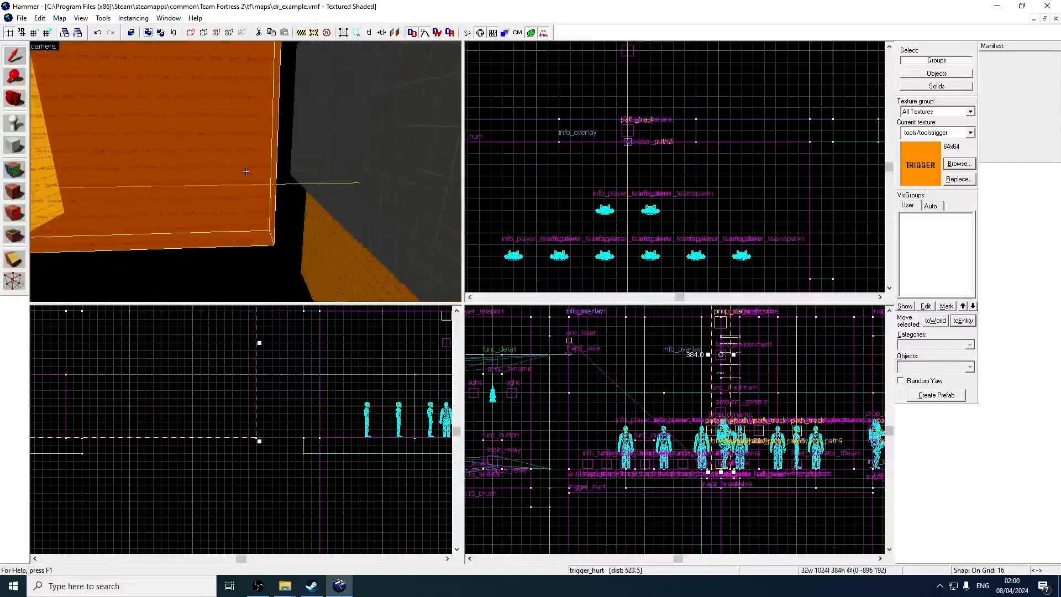
key("w")
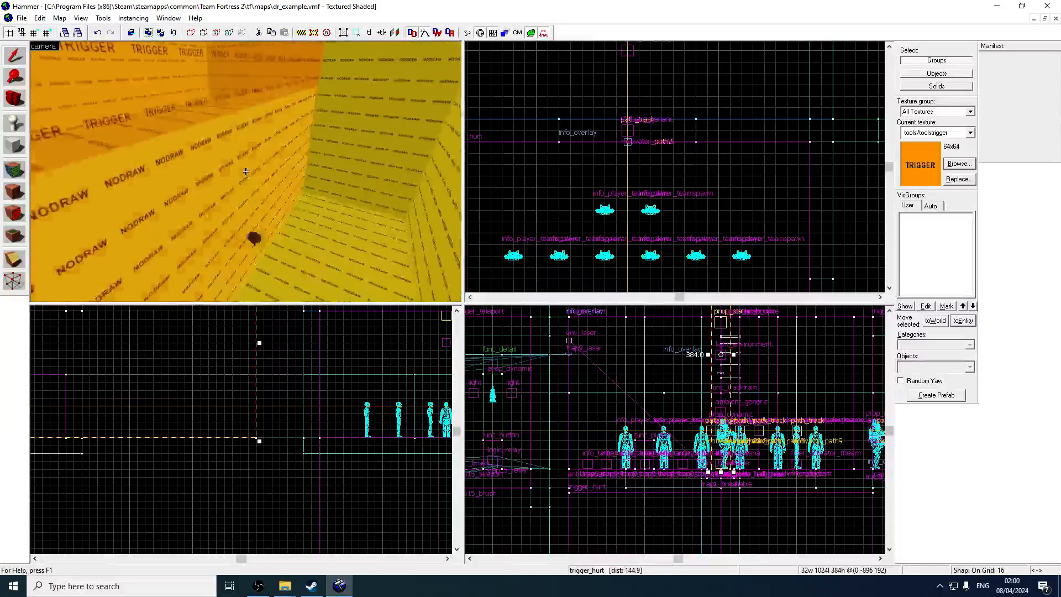
left_click(246, 171)
key("alt+Return")
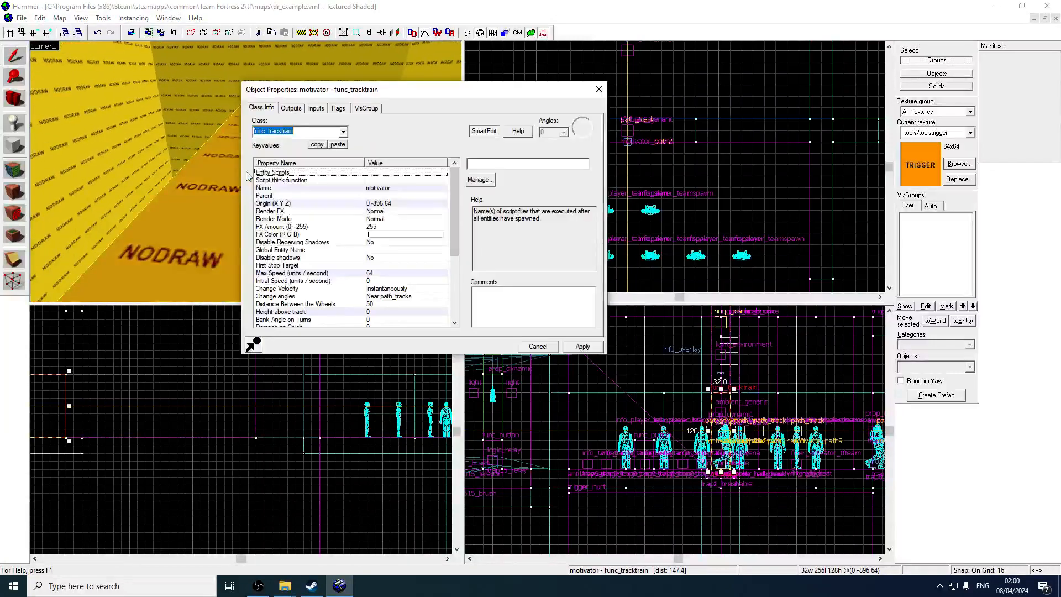
- Check the properties of the demo.mdl prop_dynamic and the trigger_hurt parented to the motivator
key("w")
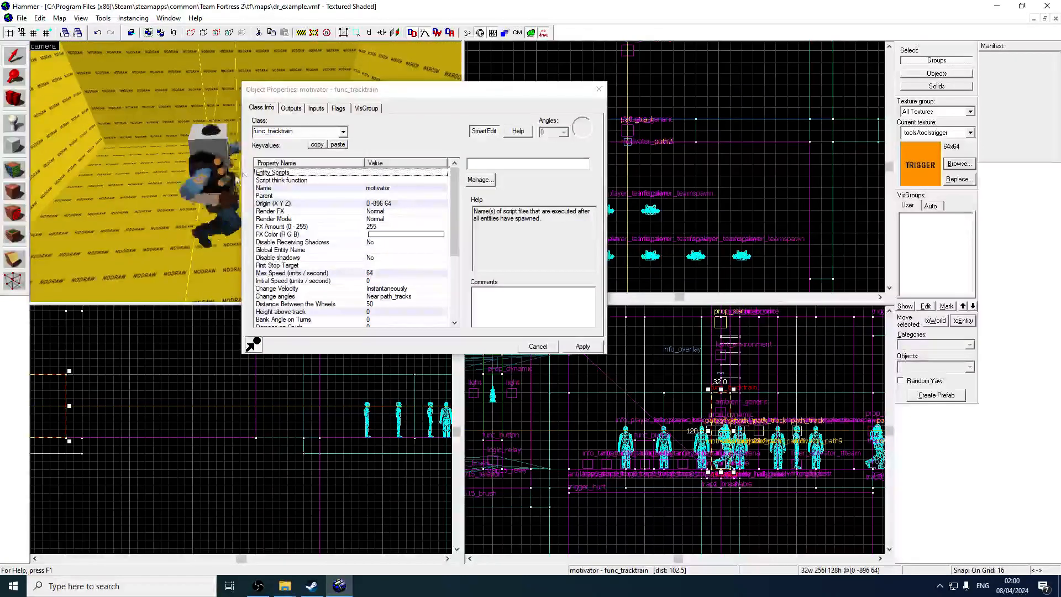
left_click(246, 171)
key("z")
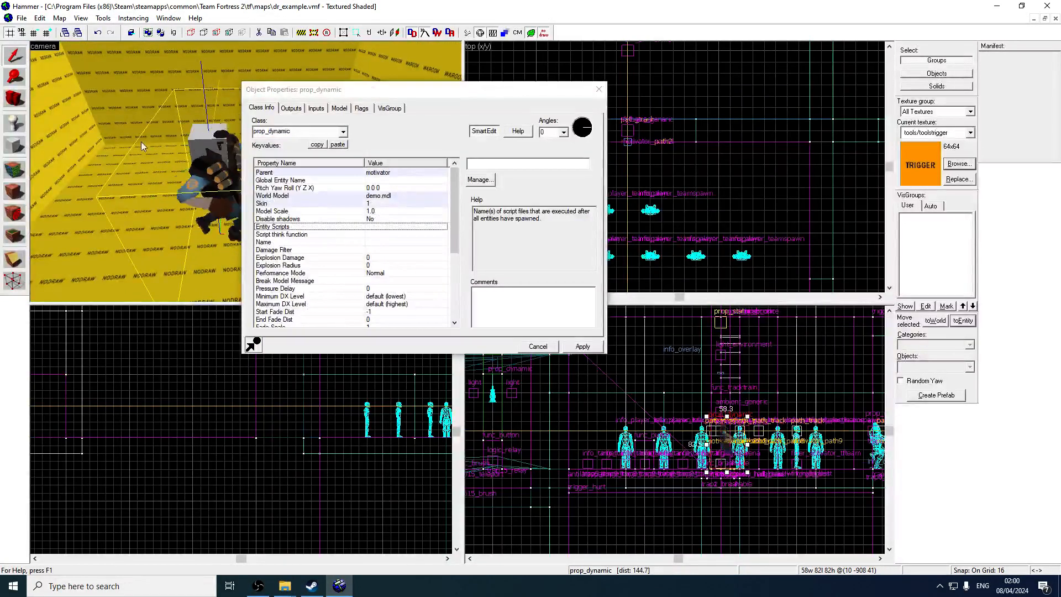
key("z")
key("w")
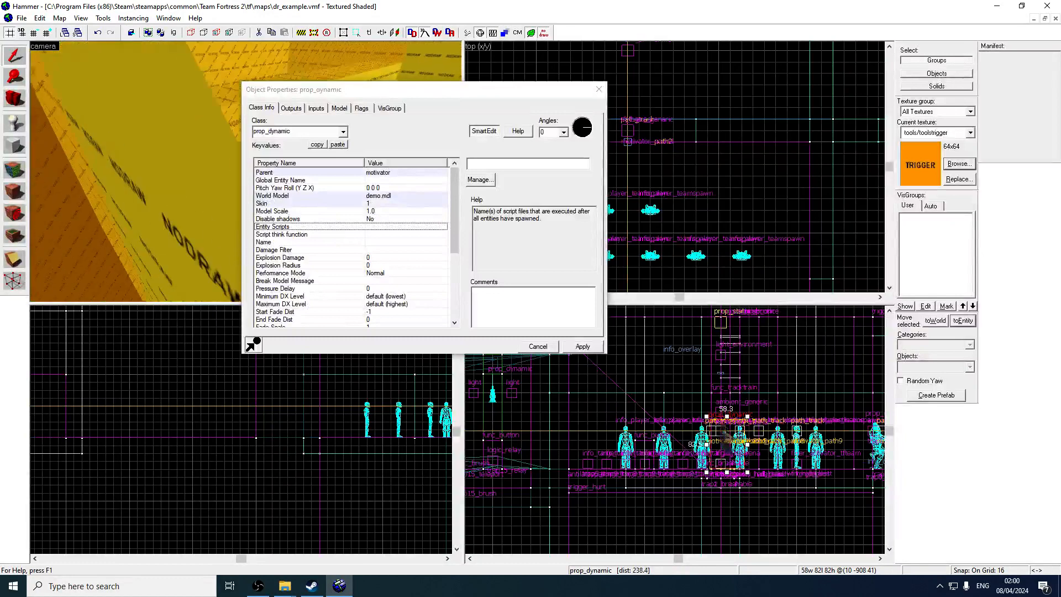
left_click(246, 171)
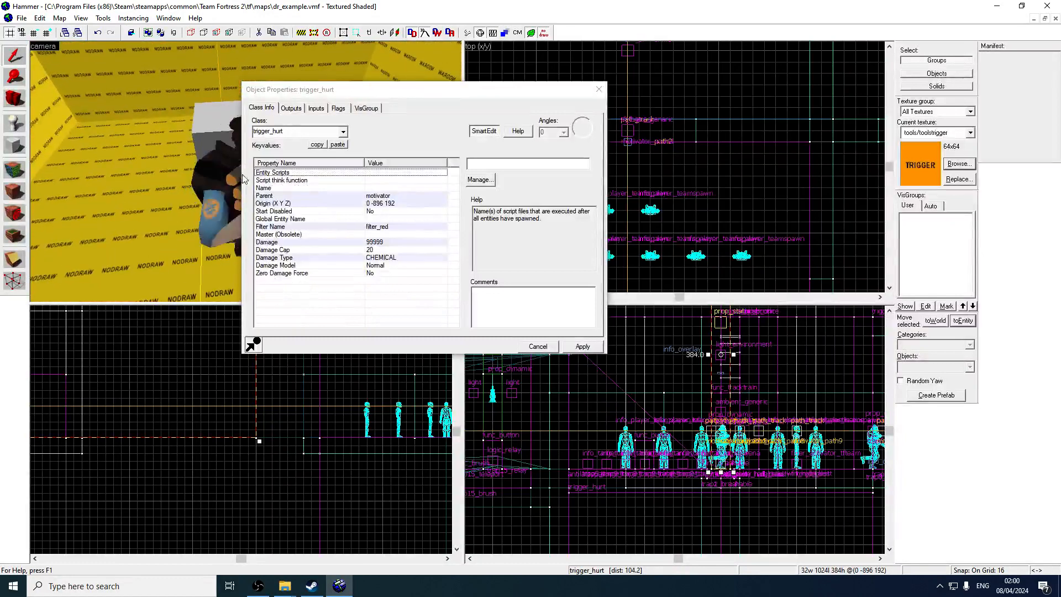
key("s")
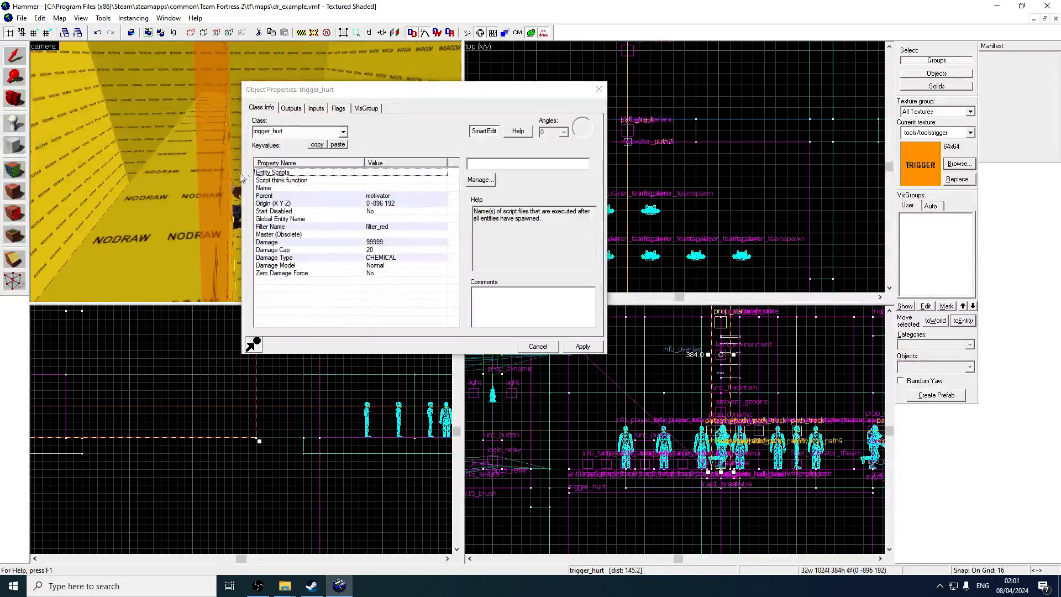
- Set the motivator func_tracktrain's First Stop Target to motivator_path1, apply it, close the properties and clear the selection
left_click(246, 171)
key("z")
left_click(383, 266)
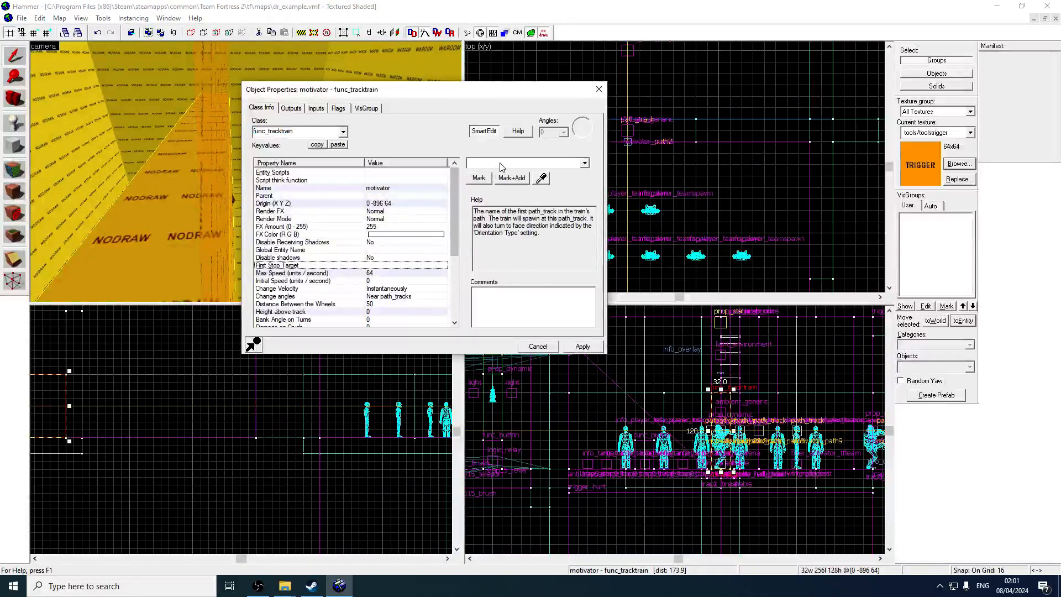
type("motivator_path1")
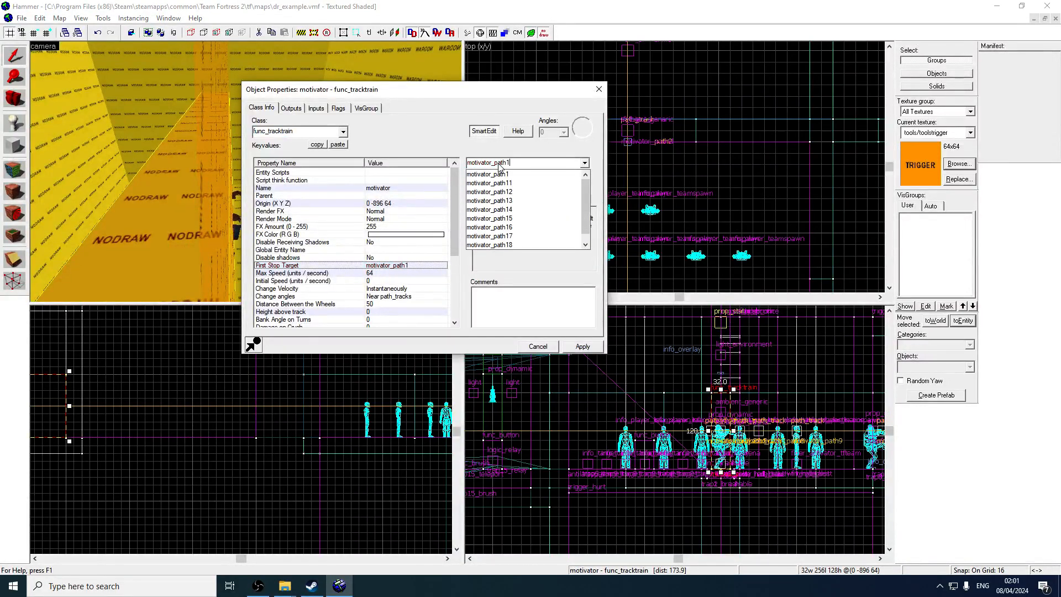
left_click(581, 348)
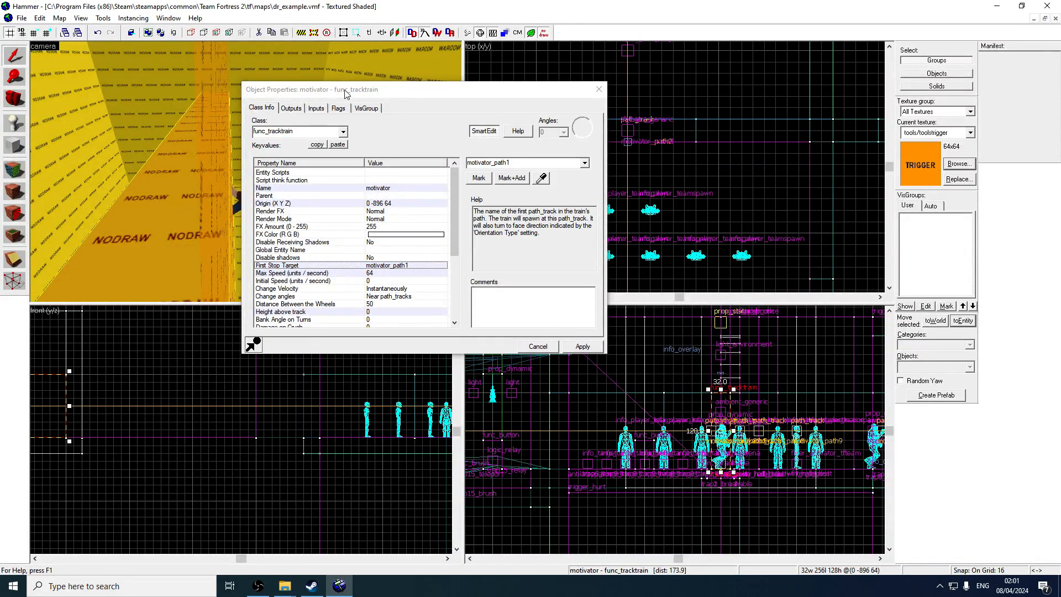
left_click(596, 89)
key("Escape")
key("z")
key("z")
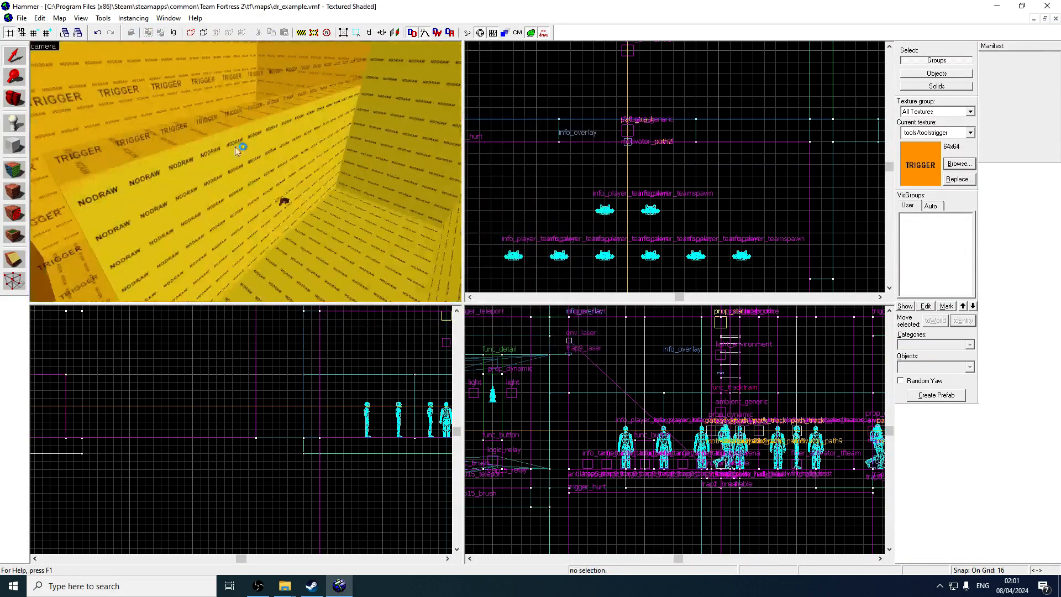
- Compile and run the map with normal BSP, VIS and RAD, then close the compile log
left_click(25, 19)
left_click(34, 125)
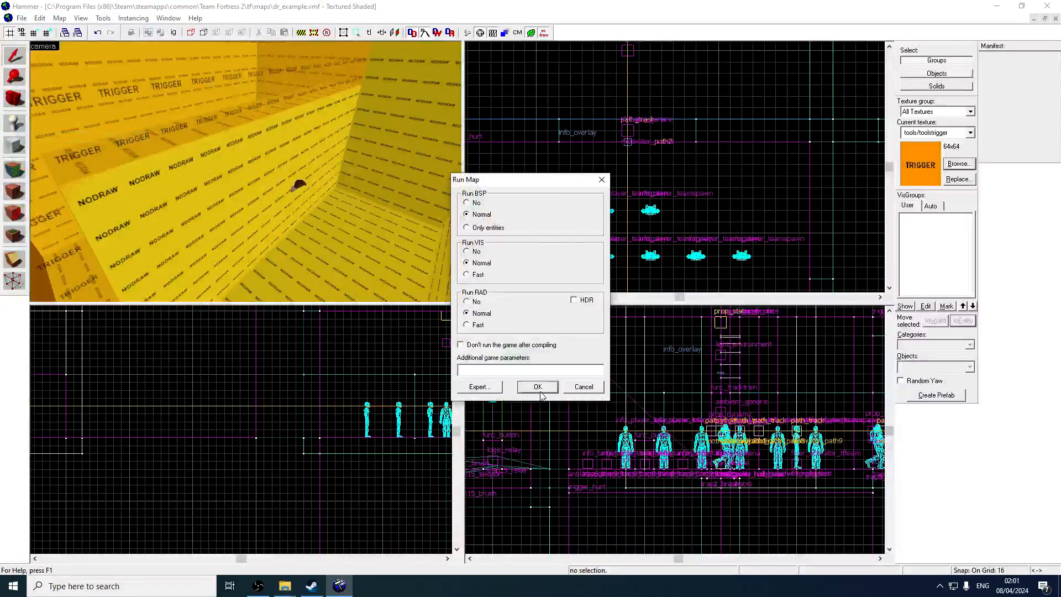
left_click(553, 394)
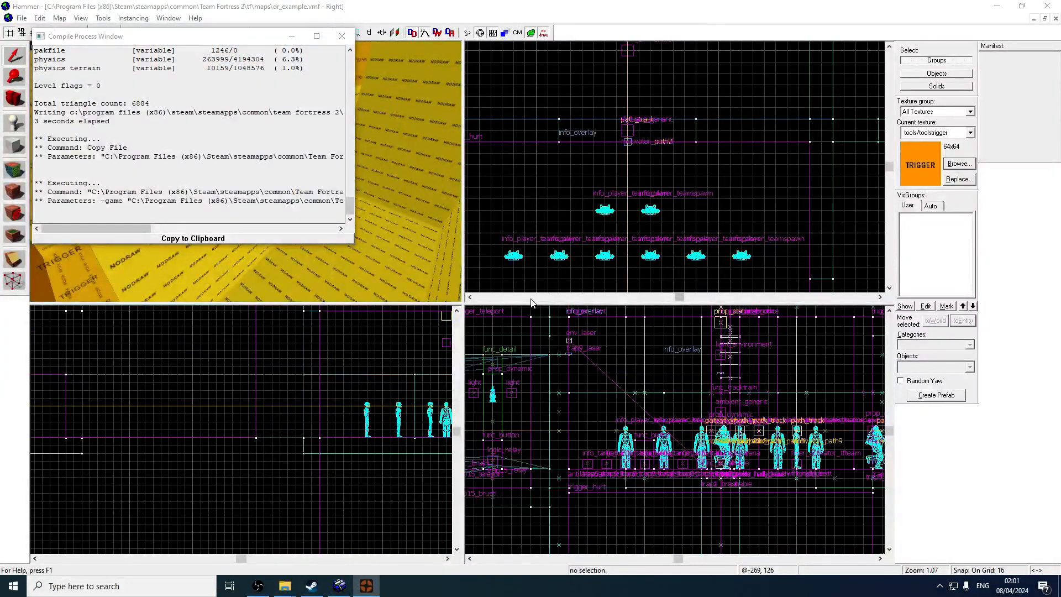
left_click(341, 37)
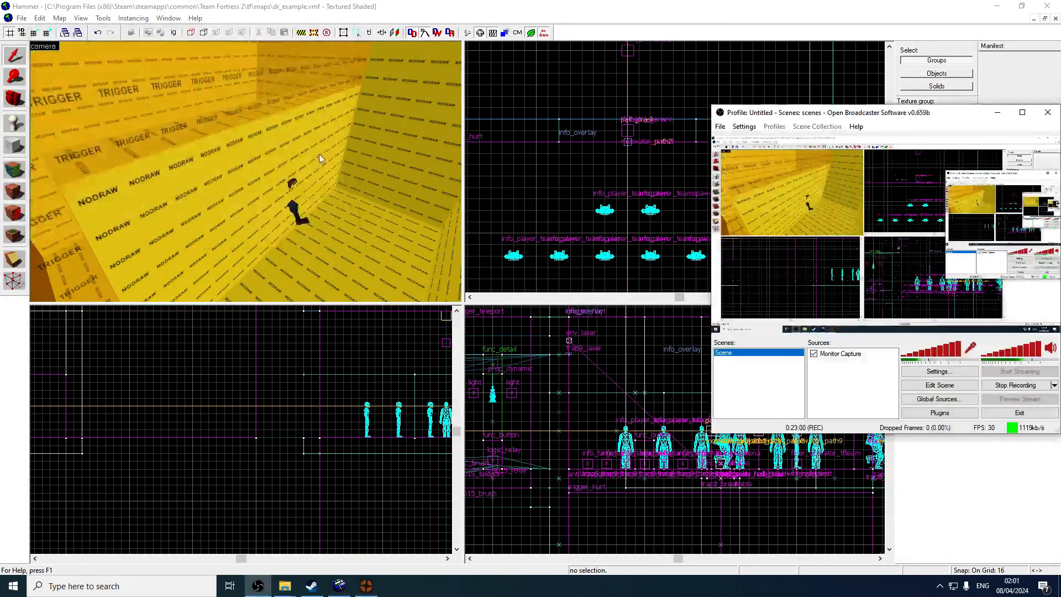
left_click(525, 173)
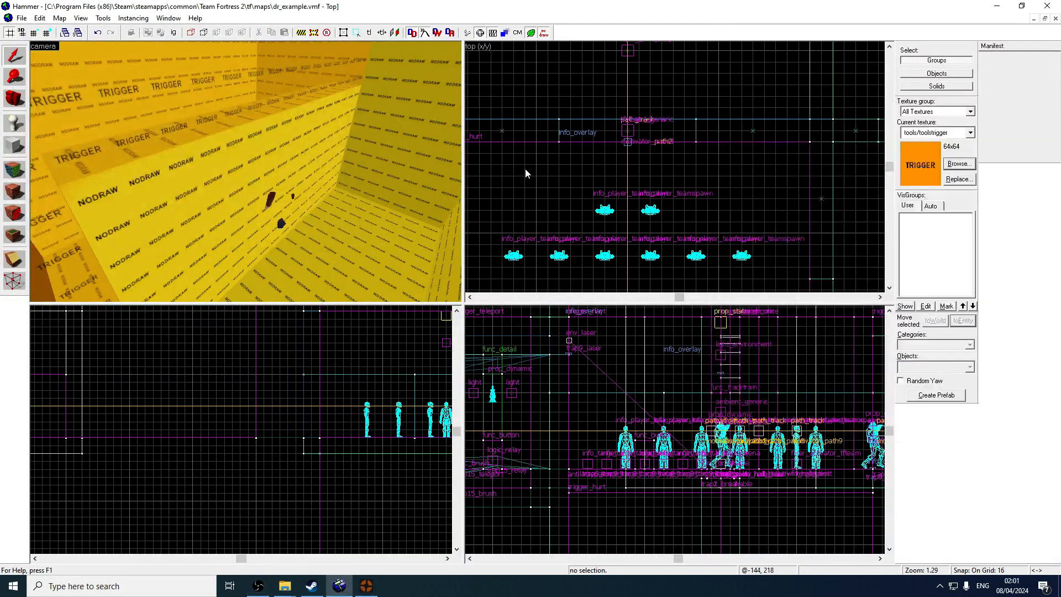
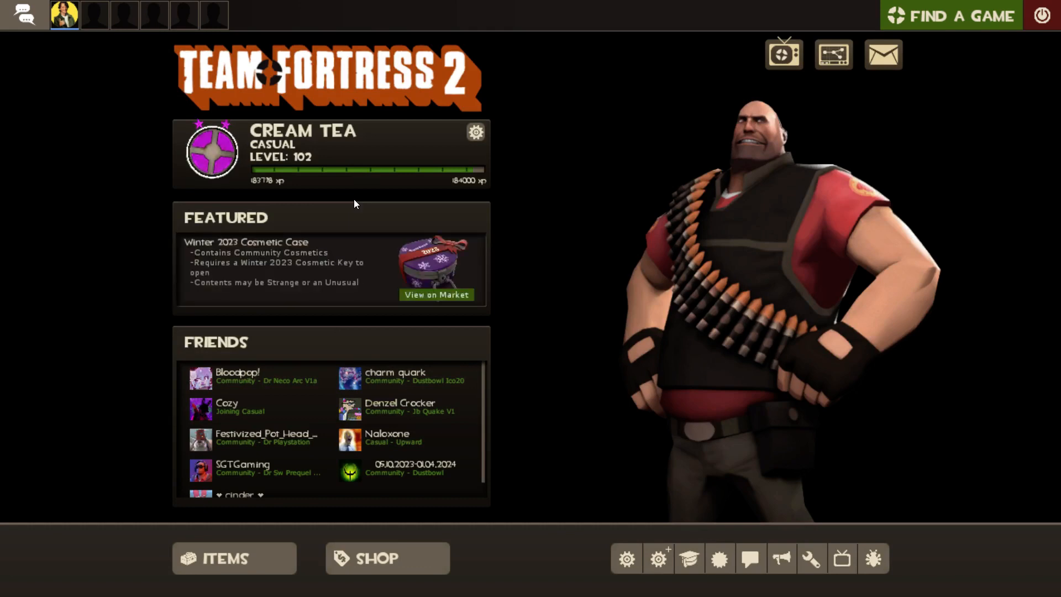
- Add a bot to the running dr_example match with the console command tf_bot_add and return to the game
key("grave")
key("grave")
key("grave")
type("tf")
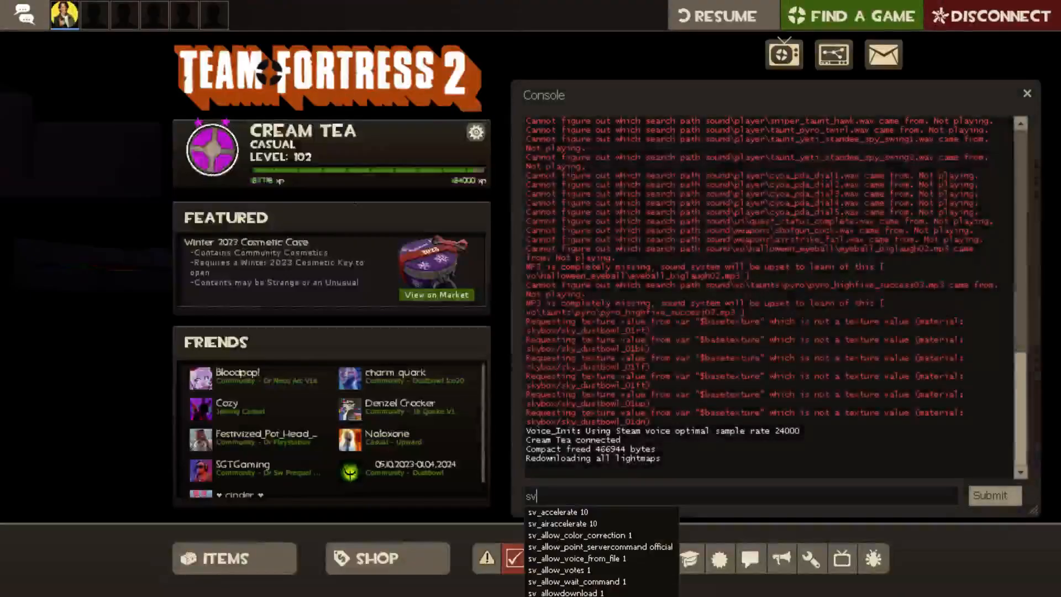
type("_birthday 1")
key("Return")
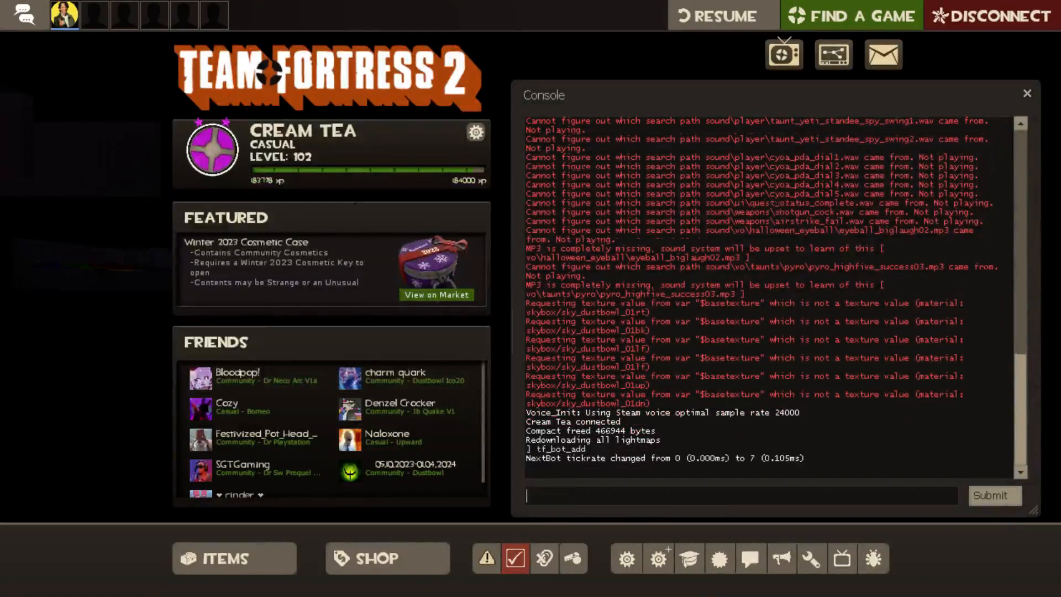
key("grave")
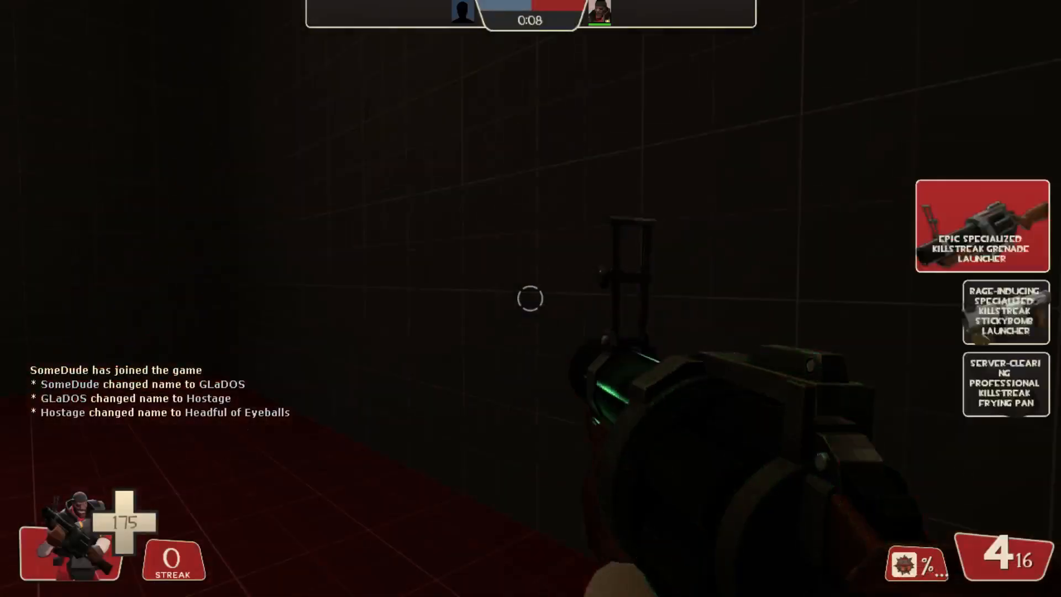
- Enable sv_cheats 1, speed the game up with host_timescale 5.0 and turn on buddha mode through the console
key("grave")
type("nocl")
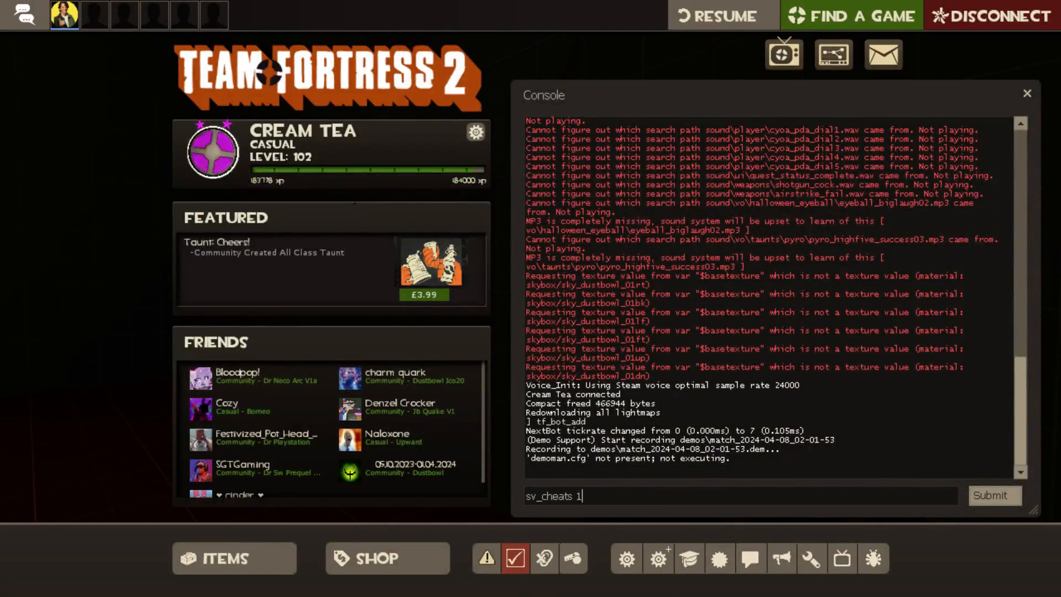
key("Return")
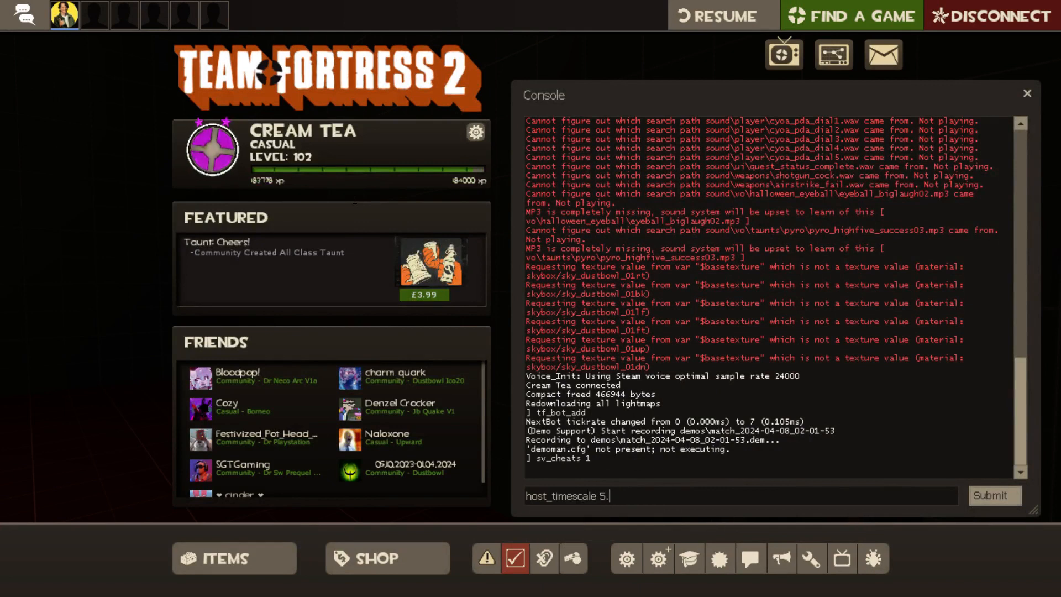
key("Return")
type("buddha")
key("Return")
key("Escape")
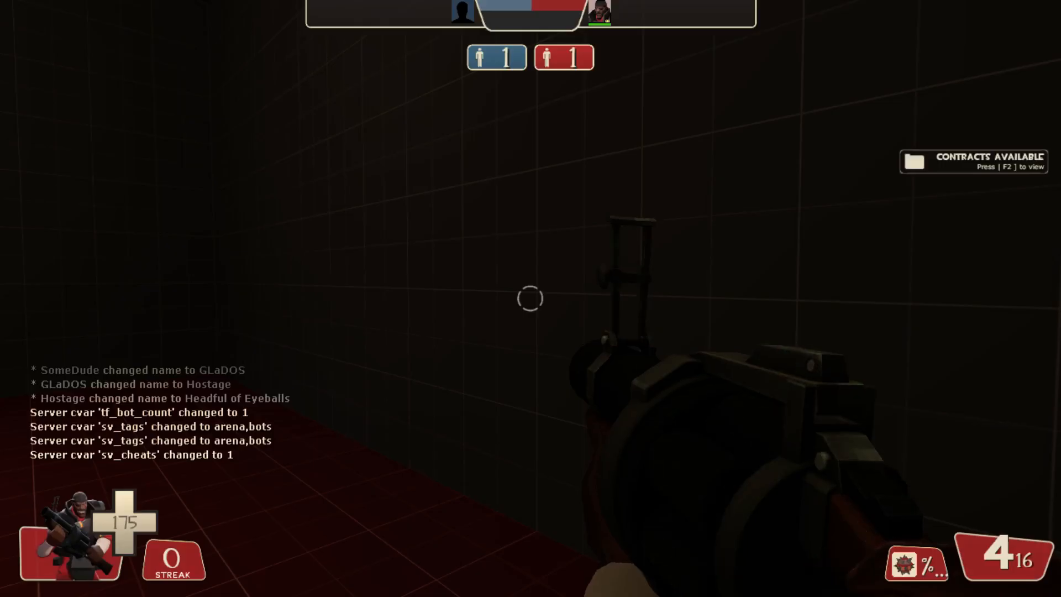
- Switch to the frying pan, back out of the dark spawn room and watch for the motivator to come out onto the orange bridge
key("3")
key("w")
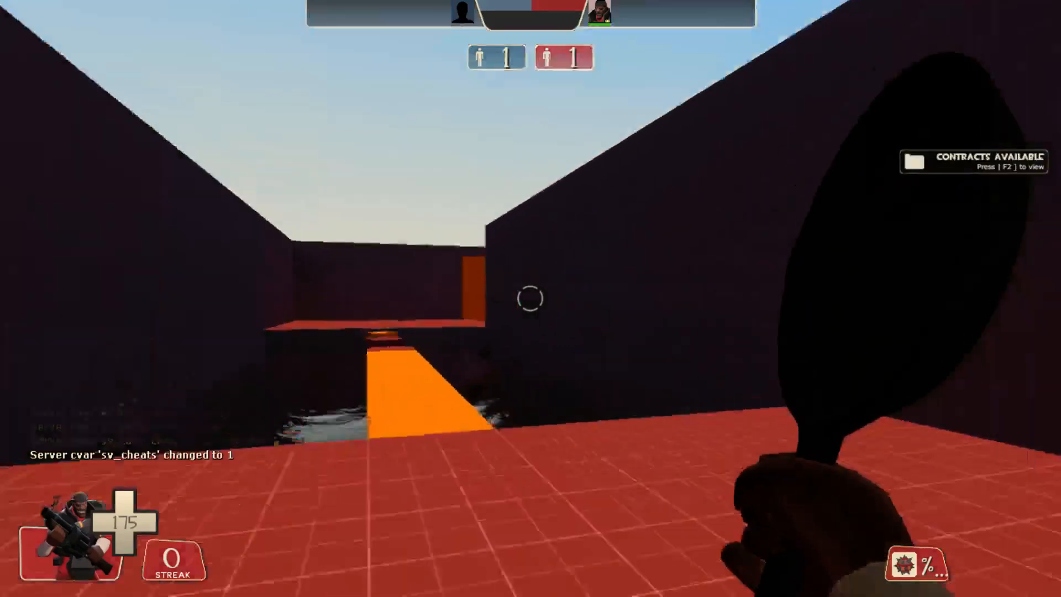
key("s")
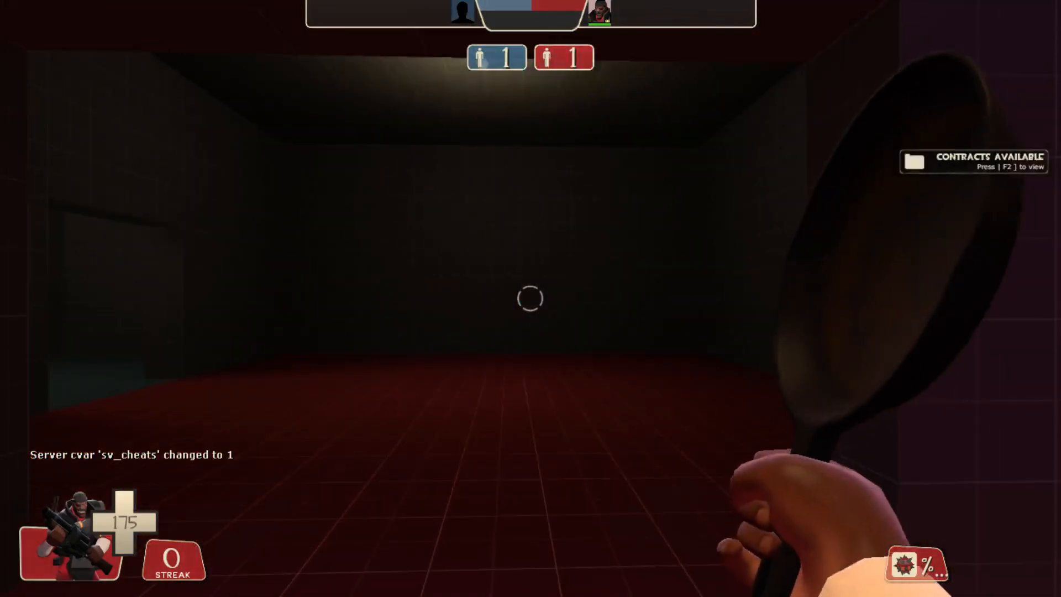
key("s")
key("w")
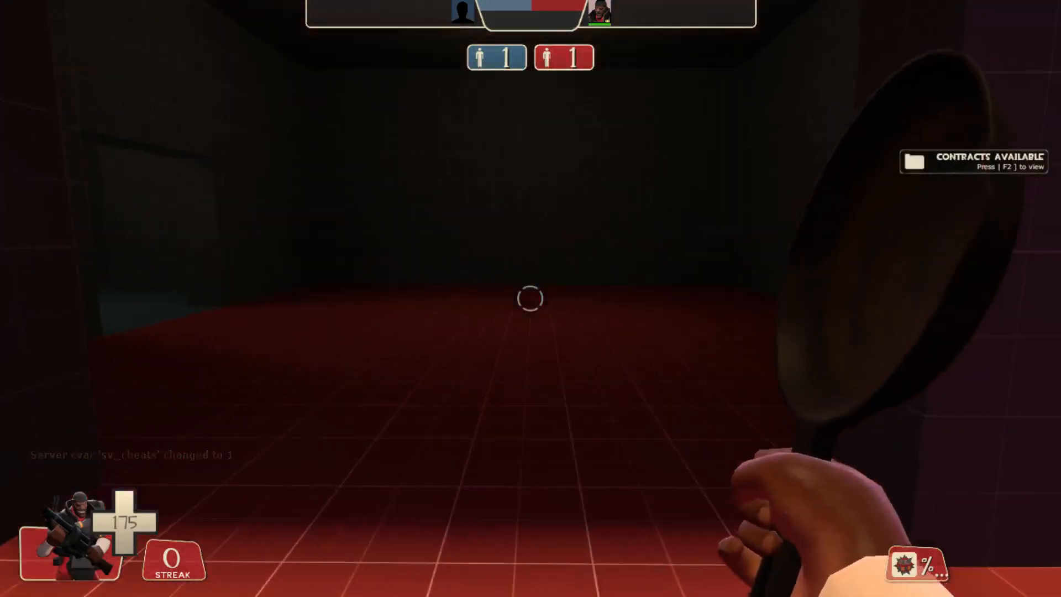
key("s")
key("w")
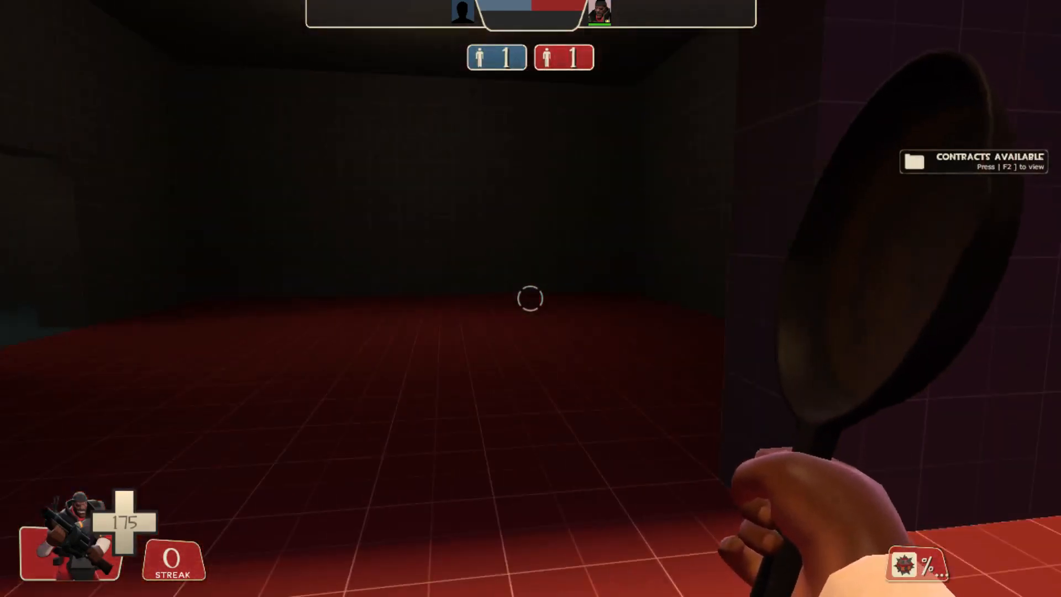
key("s")
key("s")
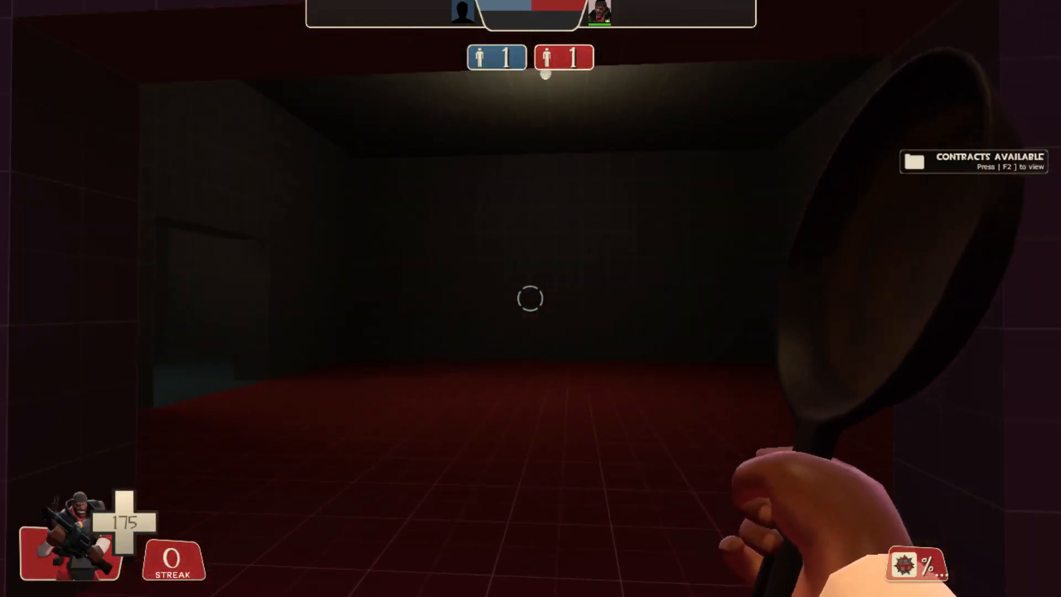
key("s")
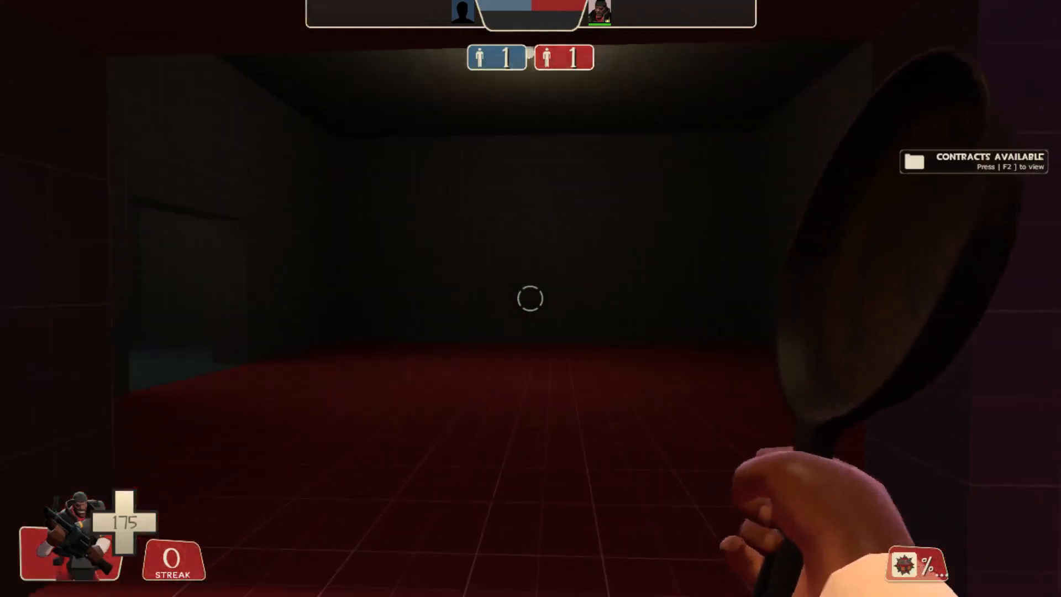
key("w")
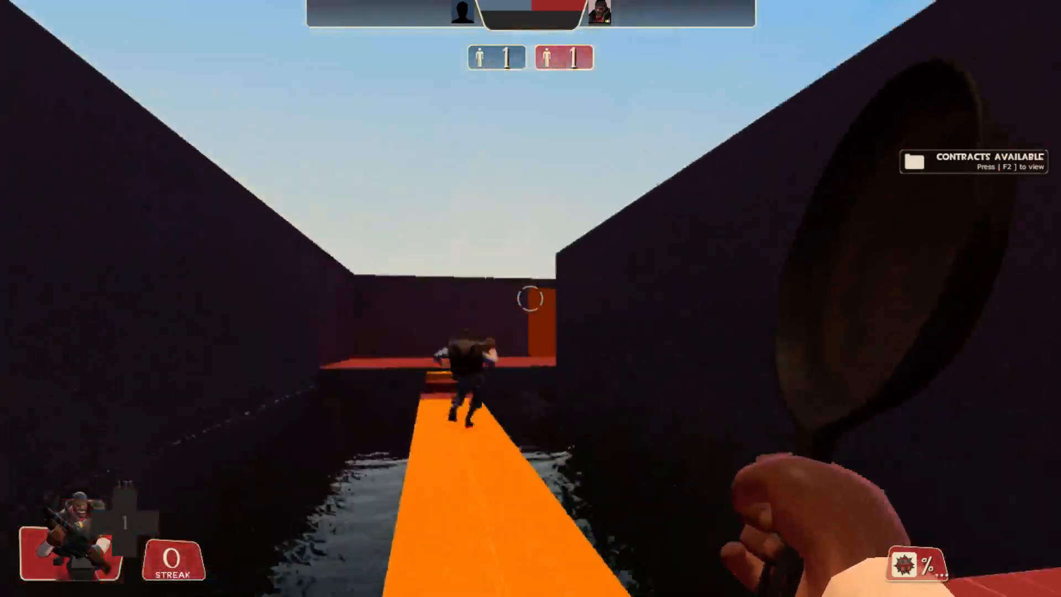
- Turn on noclip and set host_timescale to 1.0 through the console
key("grave")
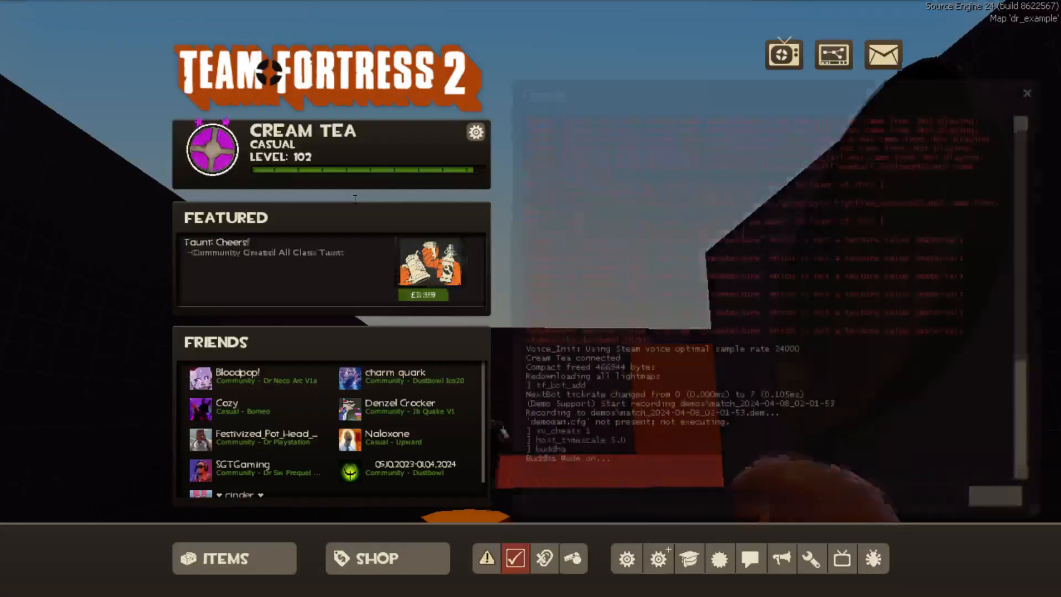
type("noclip")
key("Return")
key("grave")
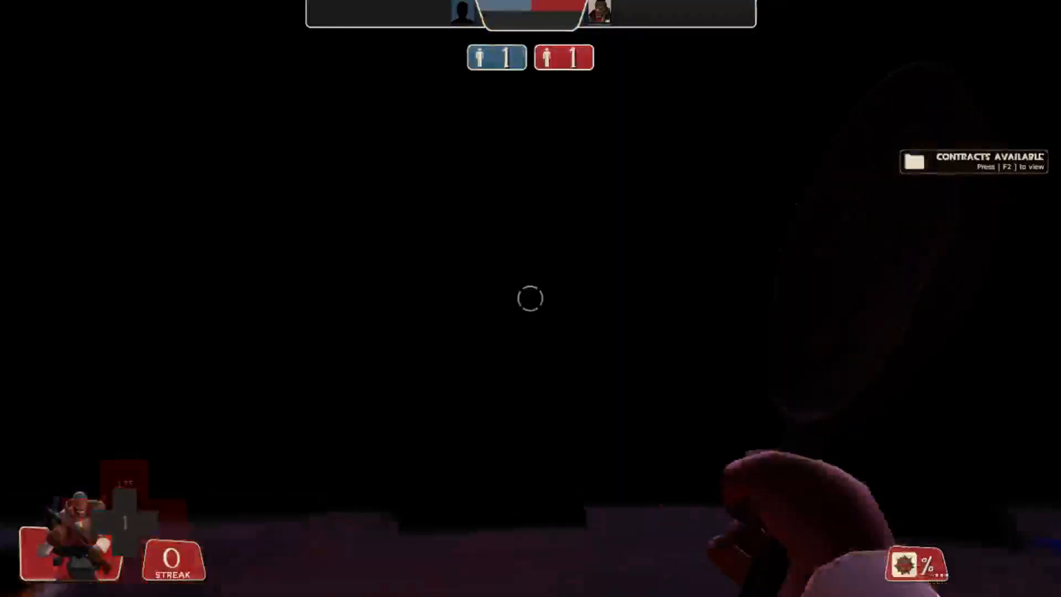
key("grave")
type("buddha")
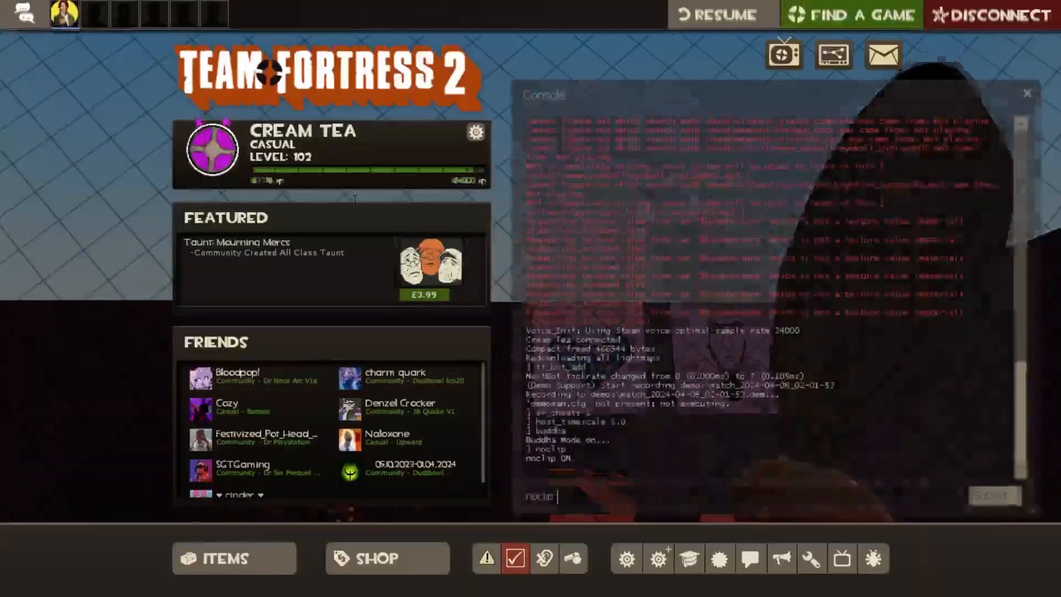
key("grave")
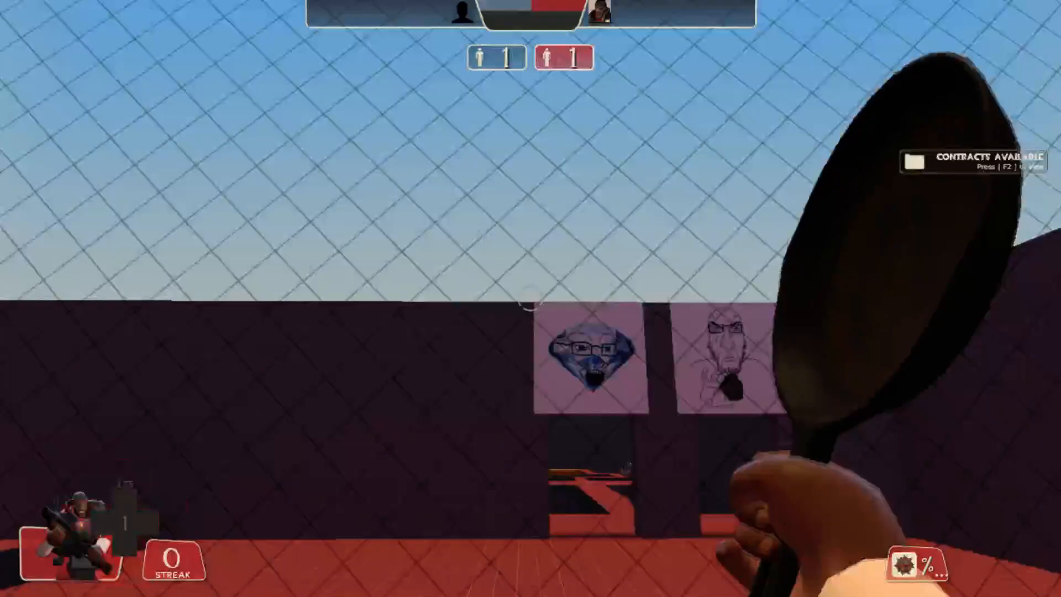
- Fly after the motivator along the red walkways and check that it follows its path toward the zigzag section
key("w")
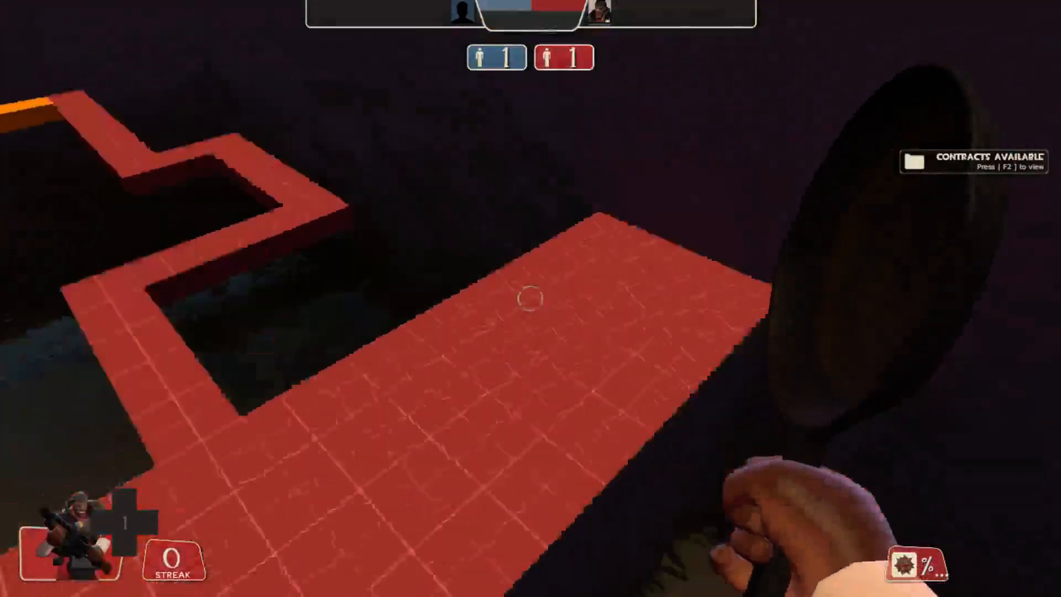
key("w")
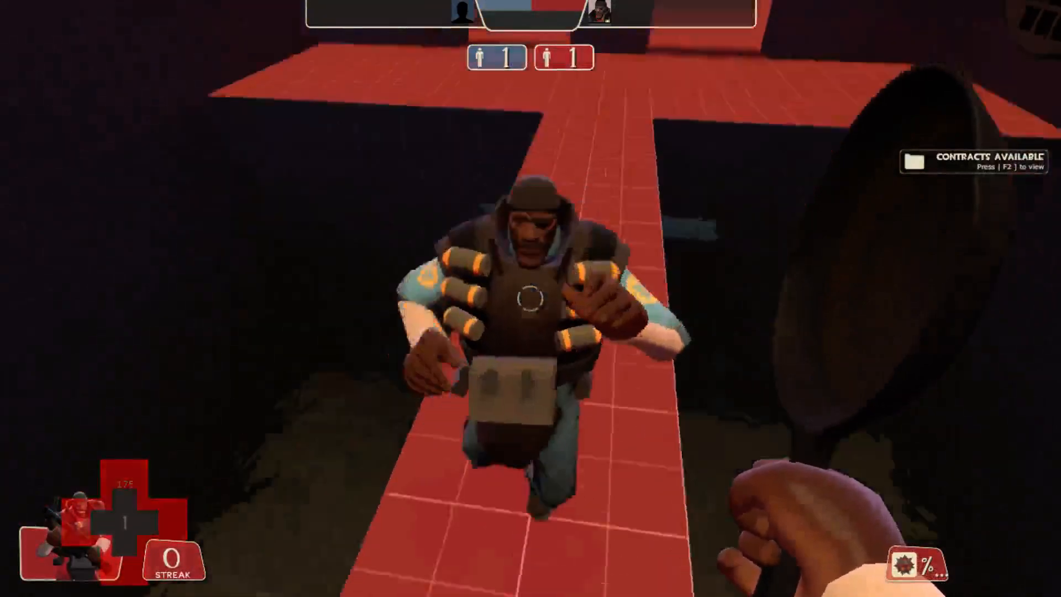
key("w")
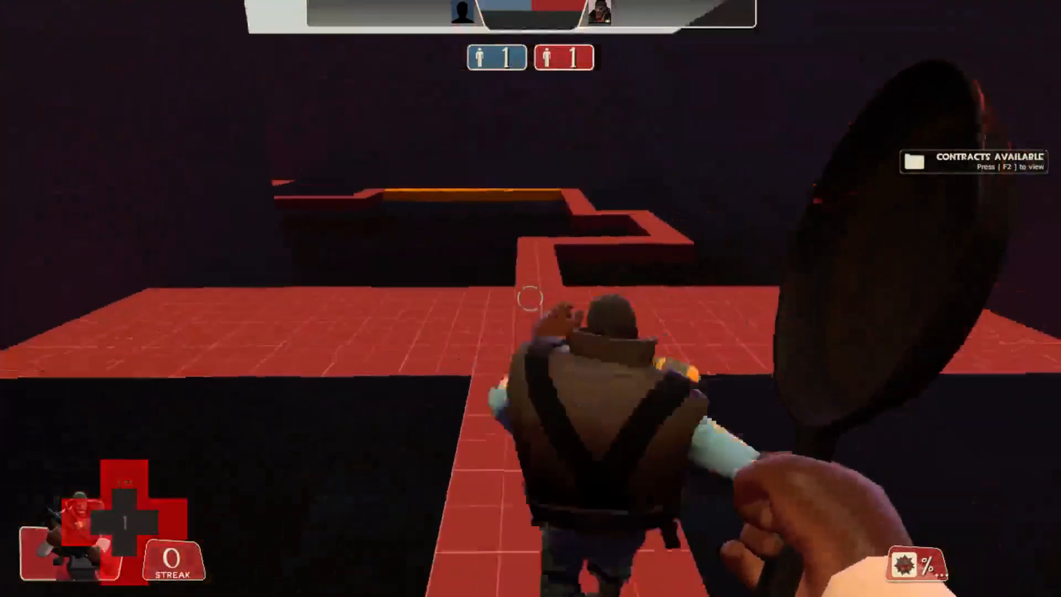
key("w")
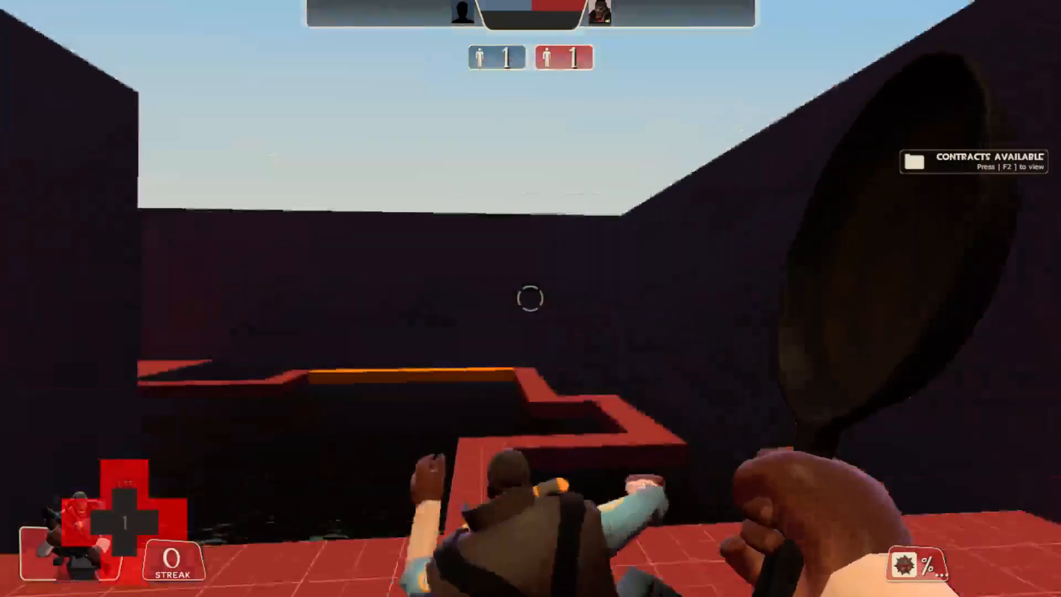
key("w")
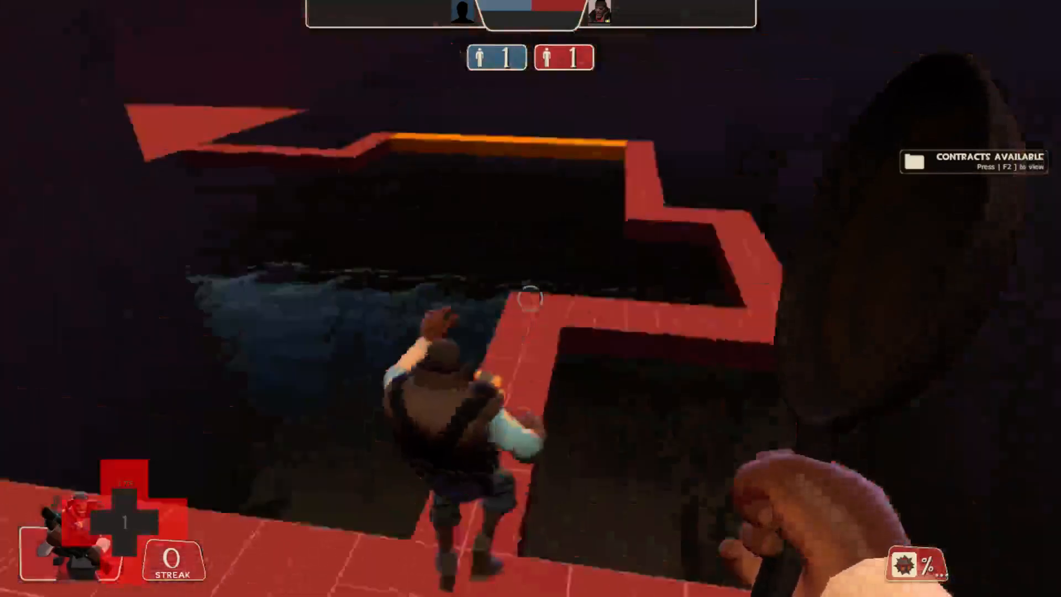
key("w")
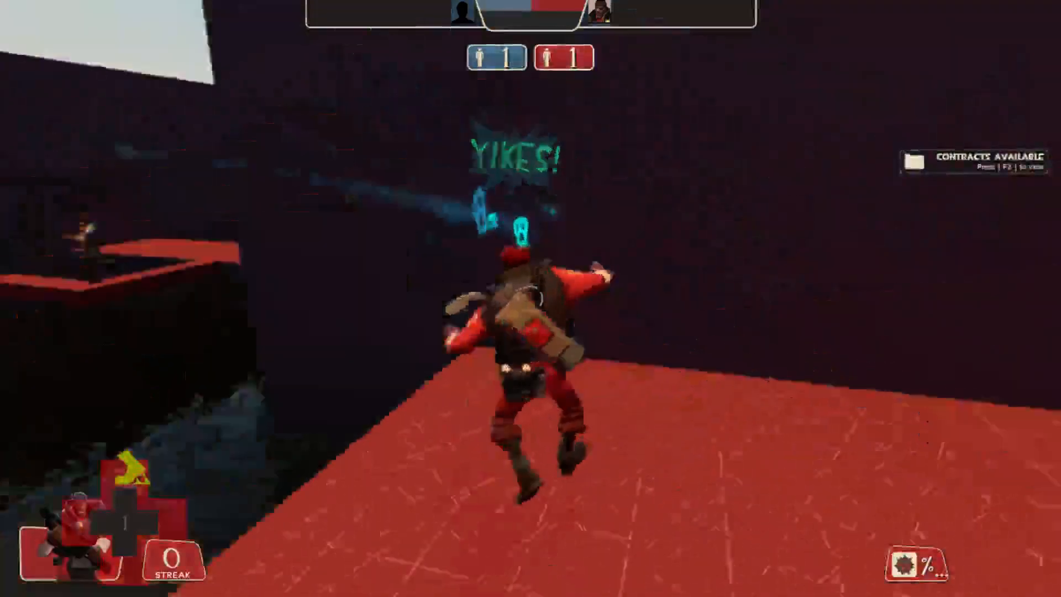
- Check the motivator's route from the zigzag walkway across the large red platform facing the troll-face doorway
key("w")
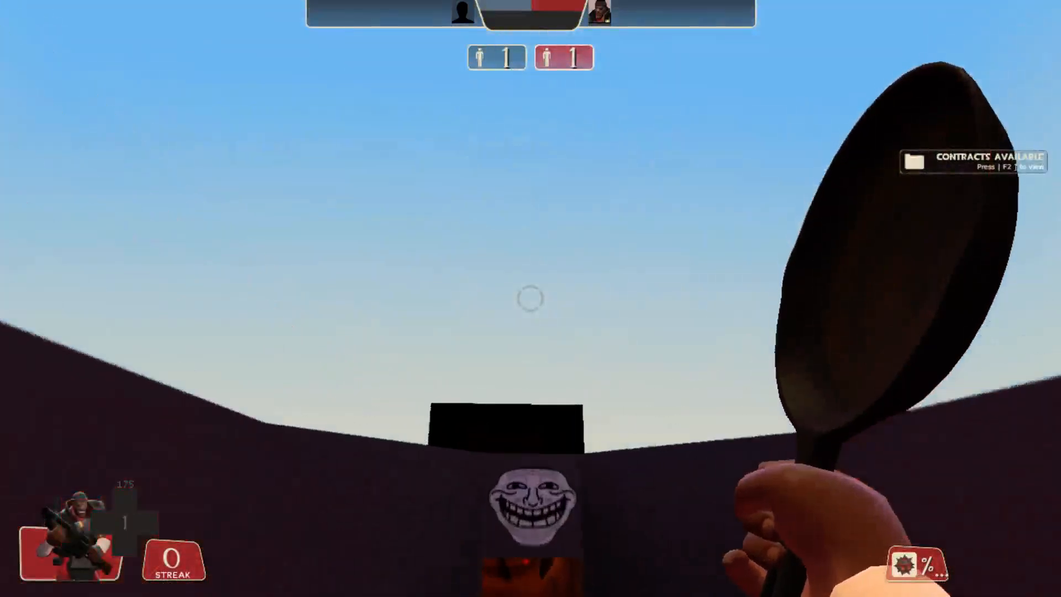
key("w")
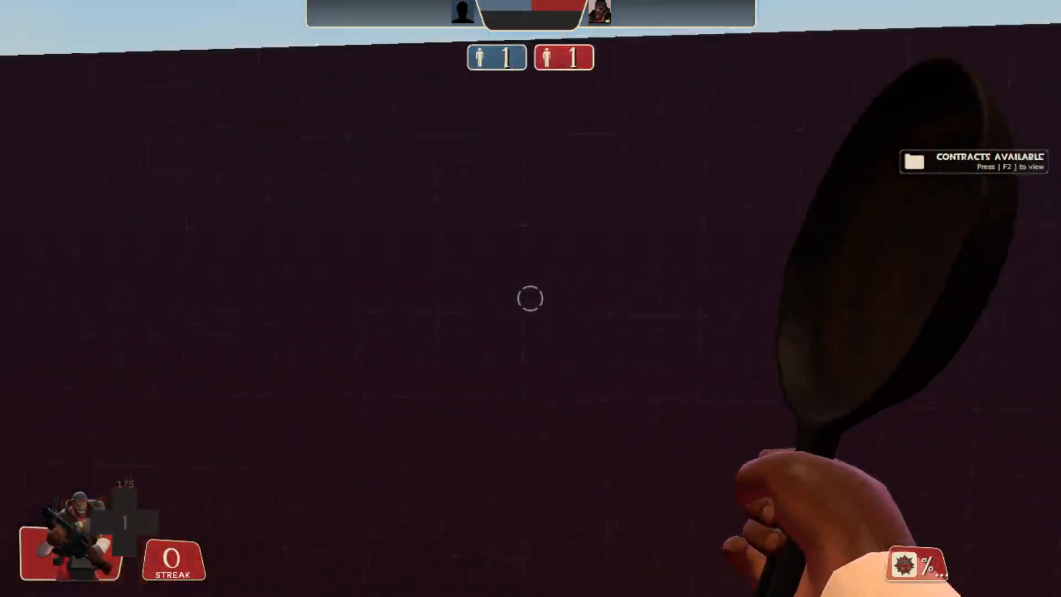
key("w")
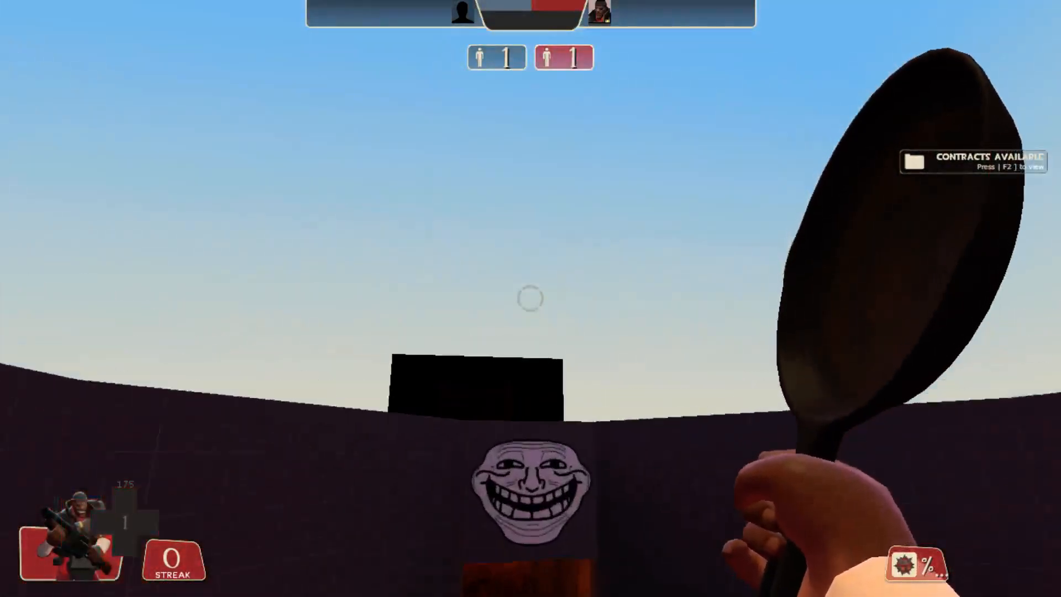
key("w")
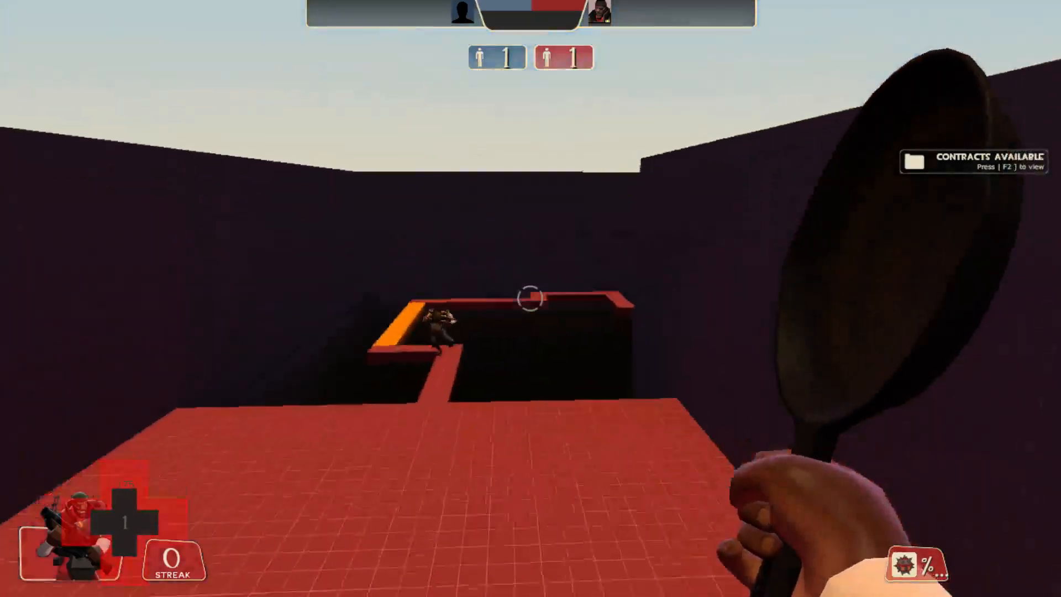
key("w")
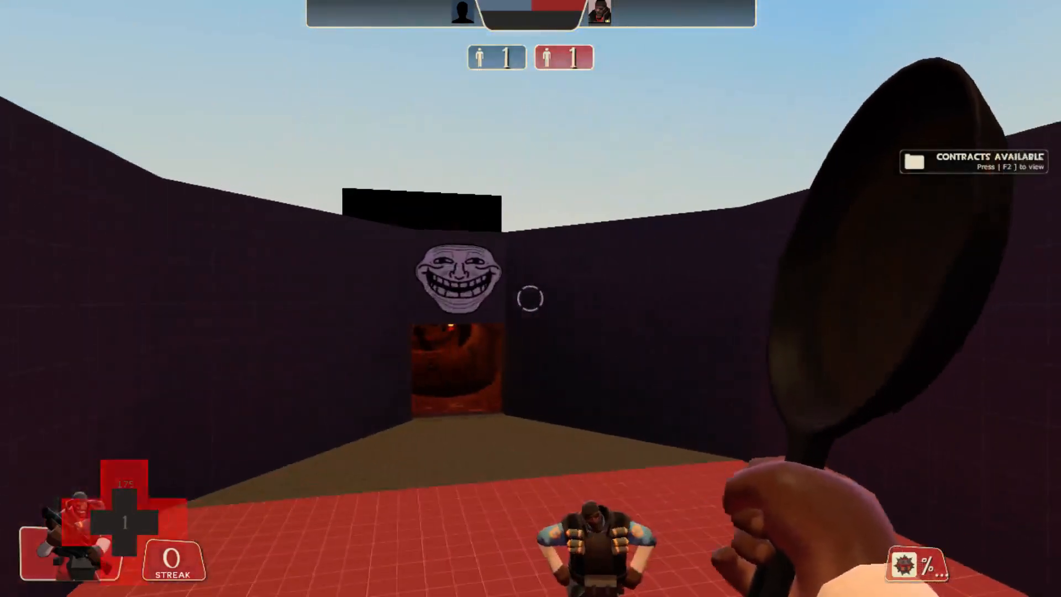
key("w")
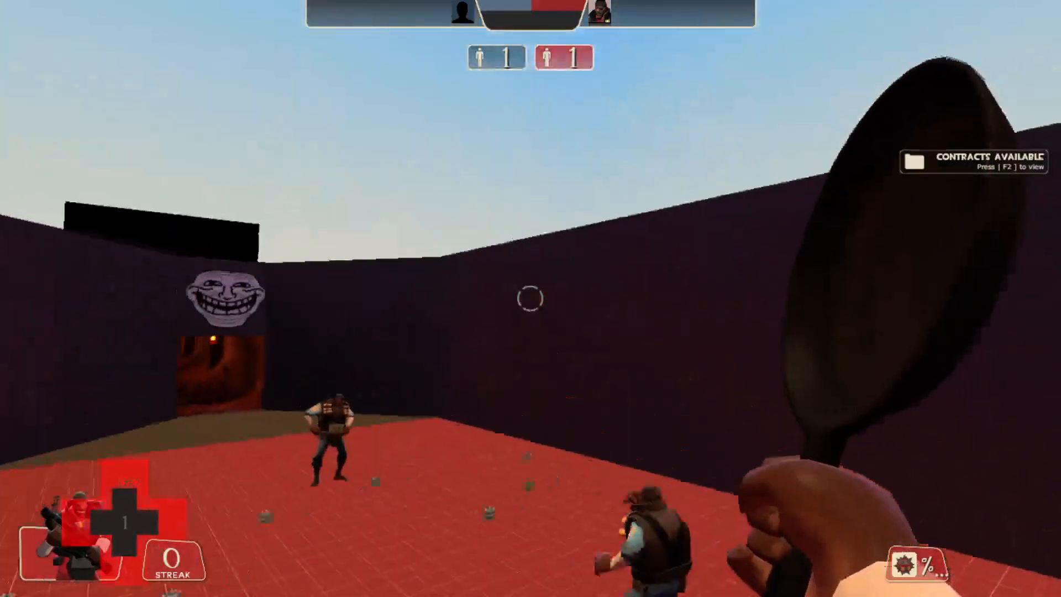
- Toggle noclip through the console and follow the motivator across the red platform to the fiery tunnel under the troll face
key("grave")
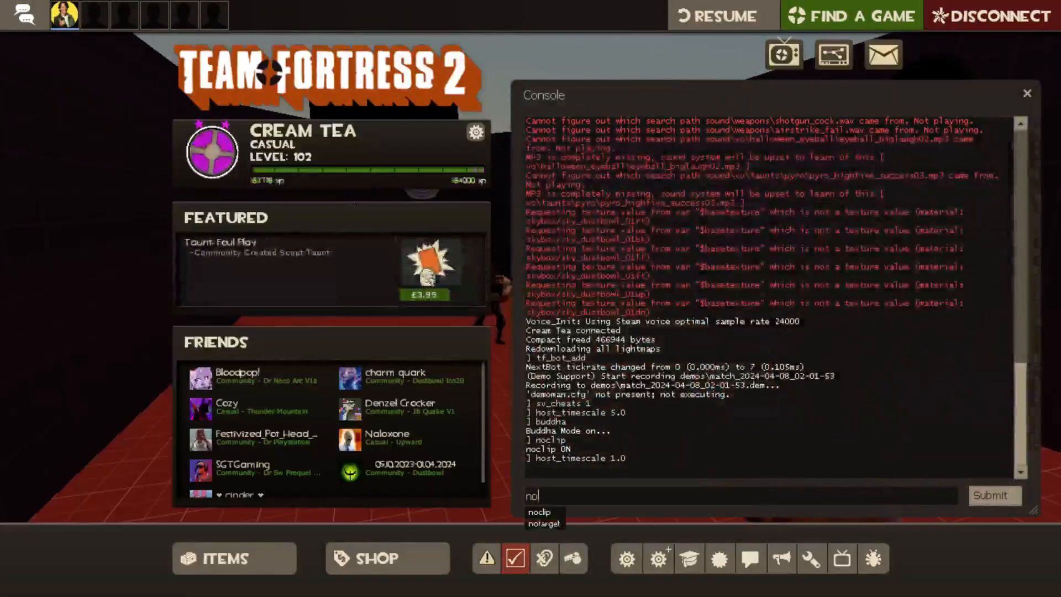
key("grave")
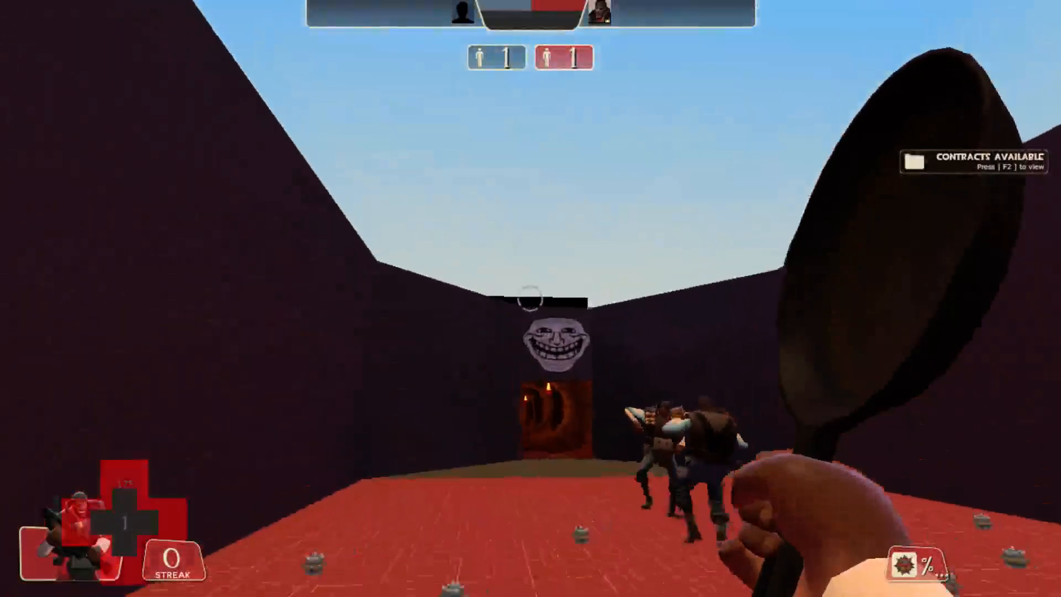
key("w")
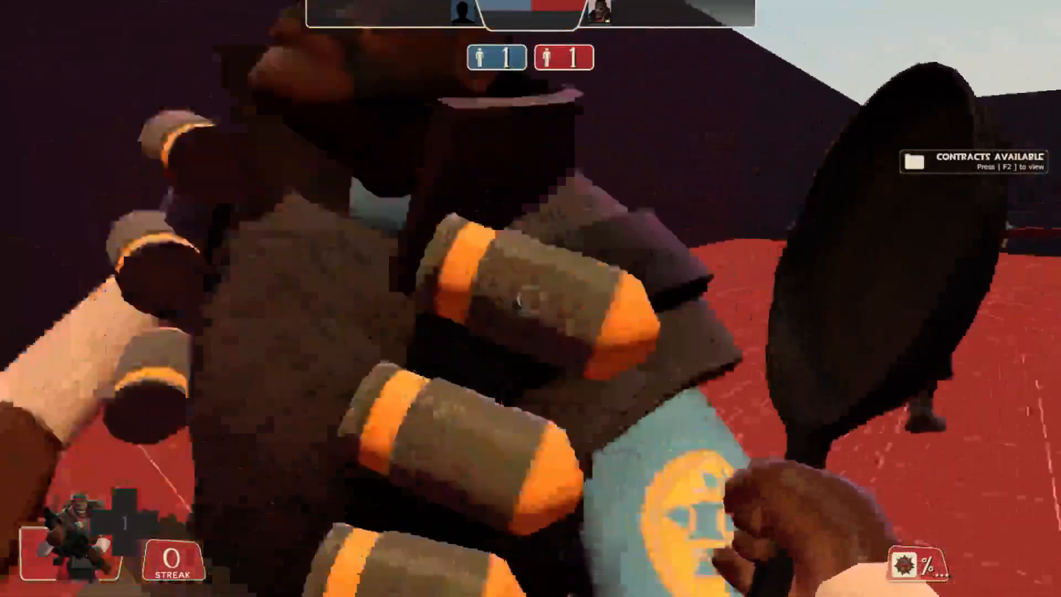
key("s")
key("w")
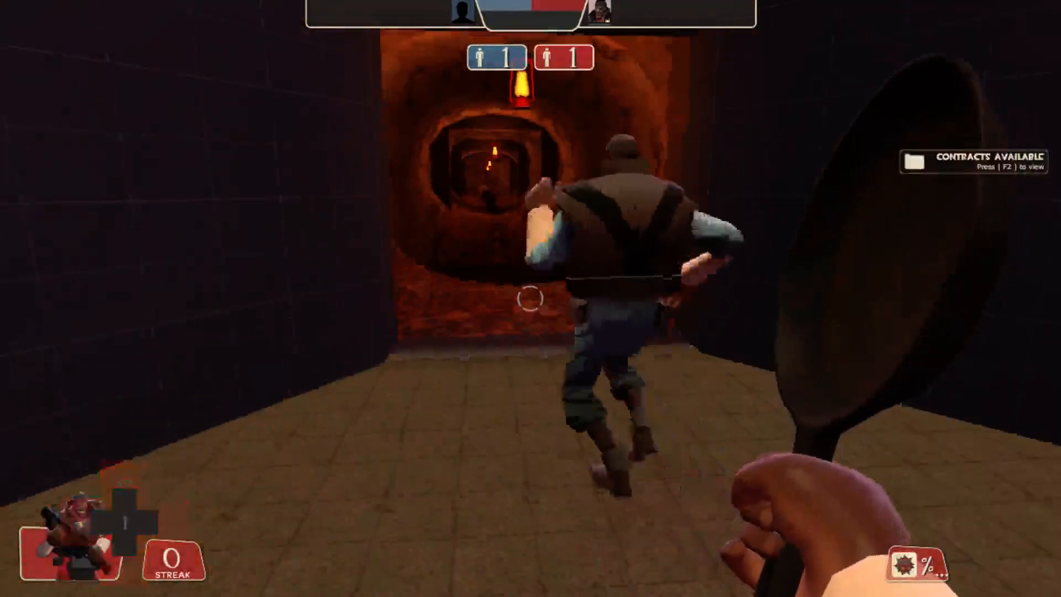
key("w")
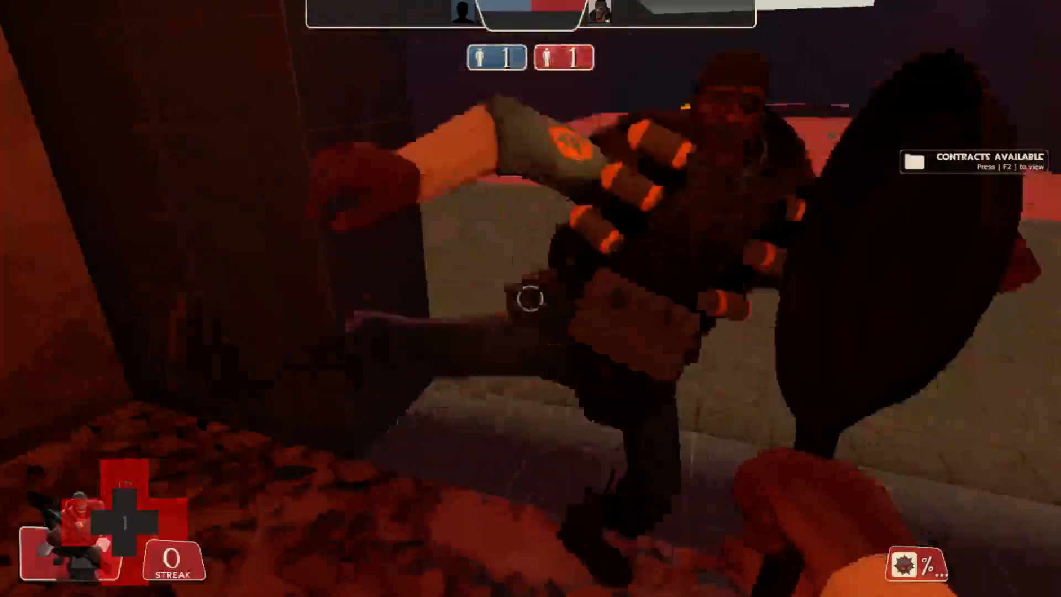
- Set host_timescale to 5.0 and turn on noclip through the console
key("grave")
key("Up")
key("Up")
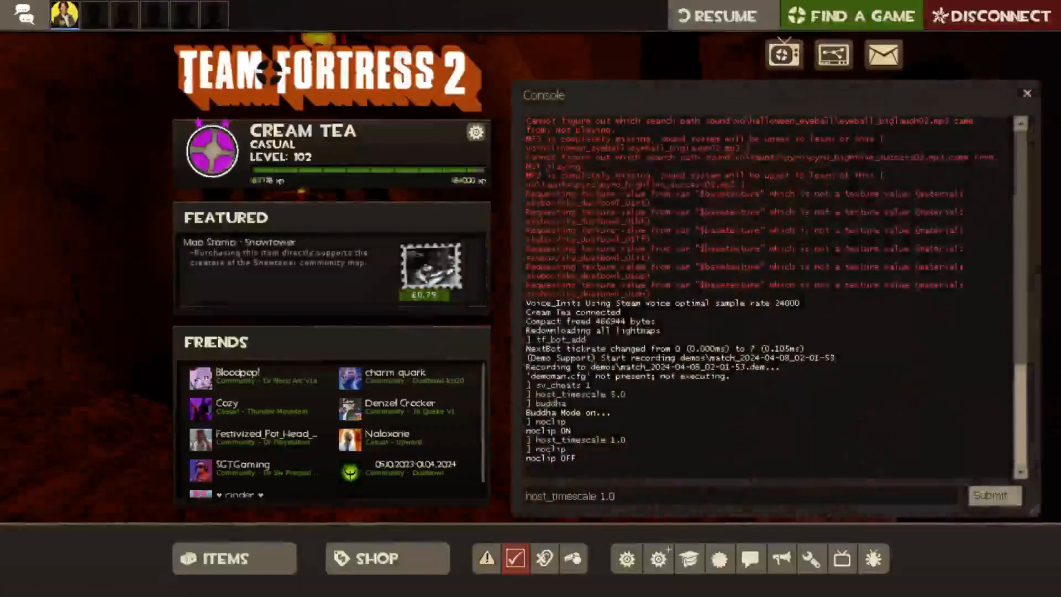
type("5.0")
key("Return")
key("grave")
key("grave")
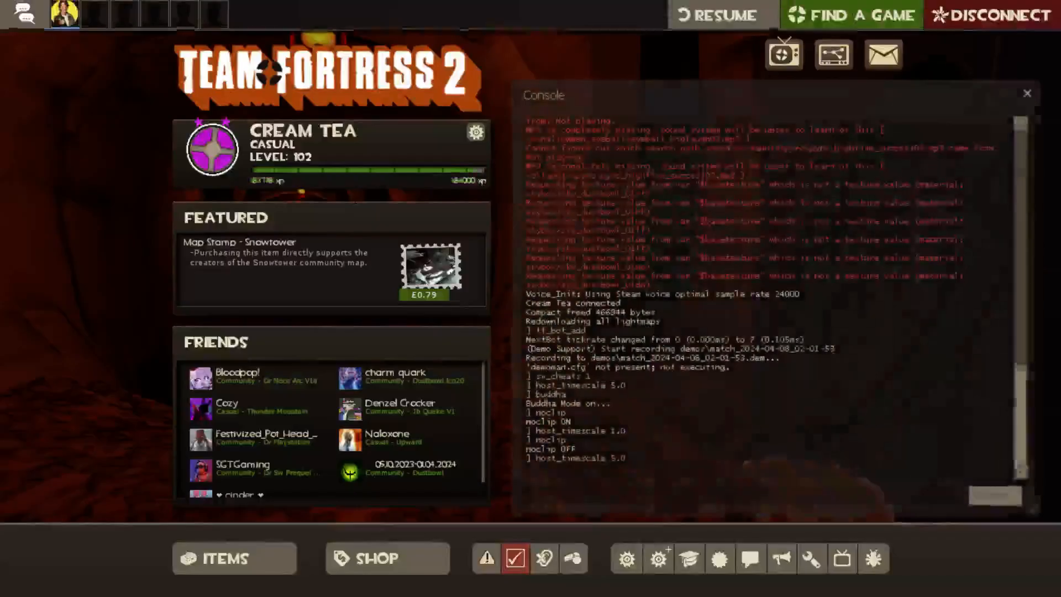
key("grave")
key("w")
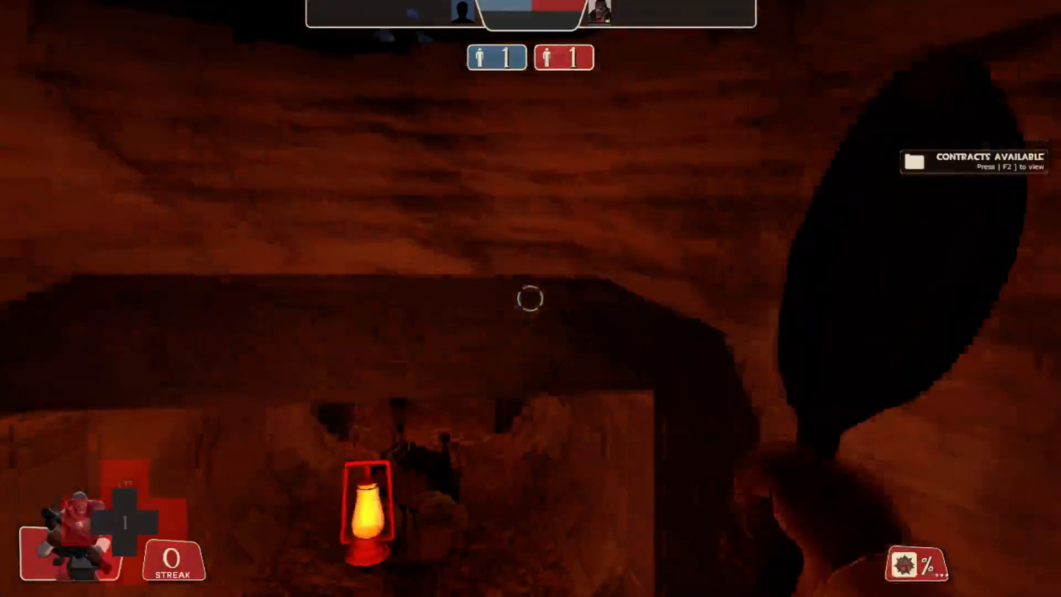
key("grave")
key("Up")
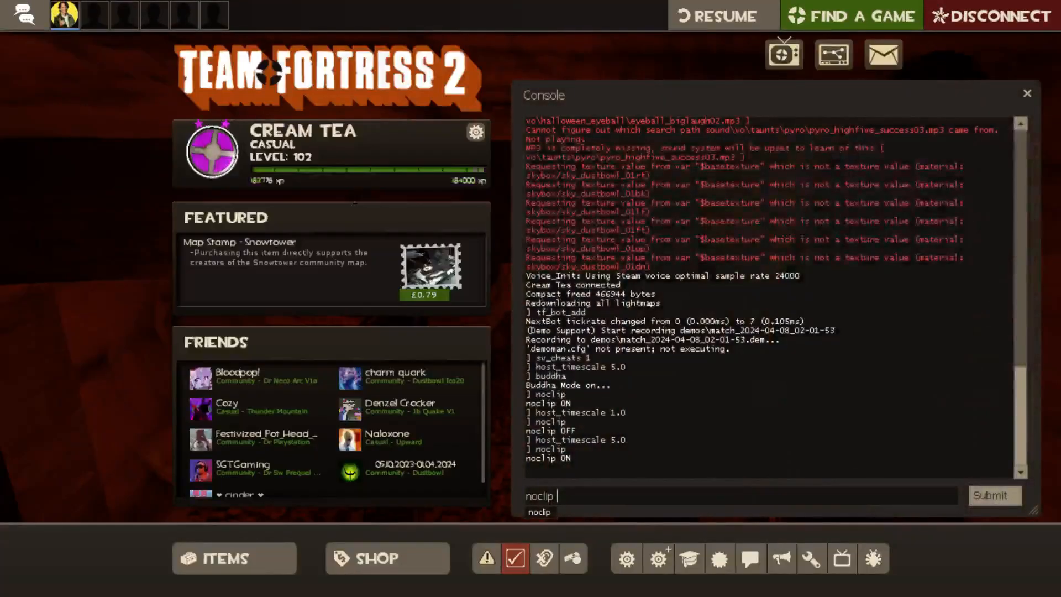
key("Return")
key("grave")
key("grave")
type("host")
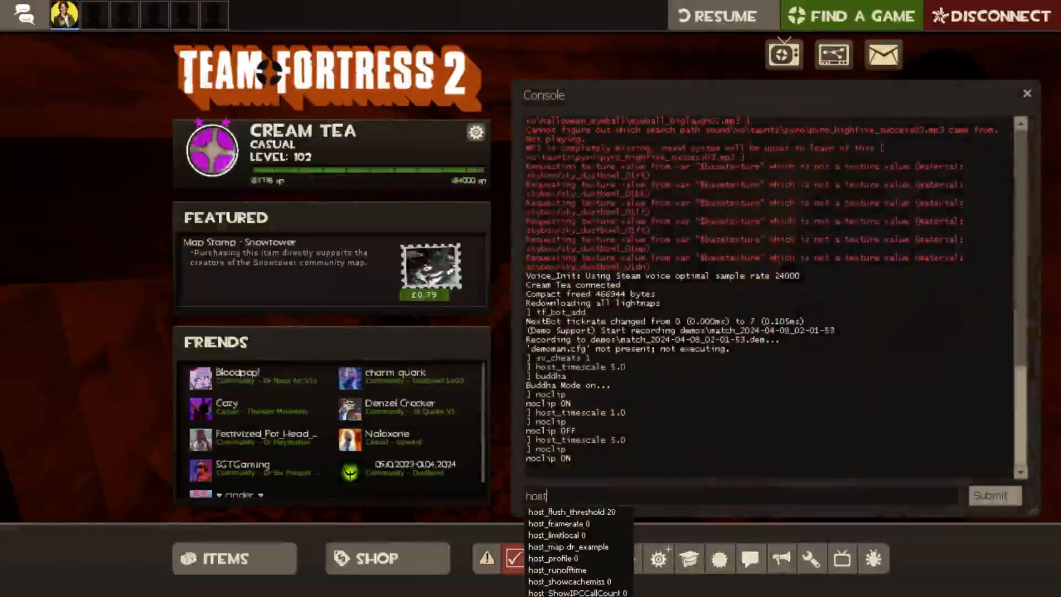
key("grave")
- Fly along the red walkways and follow the motivator to the closing area by the arched minigame doorways
key("w")
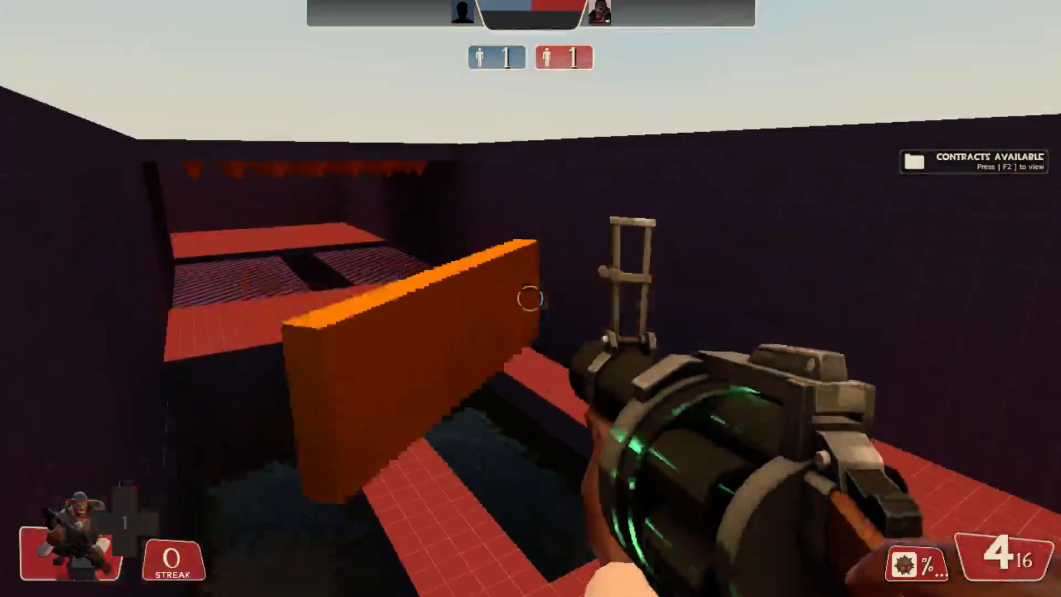
key("w")
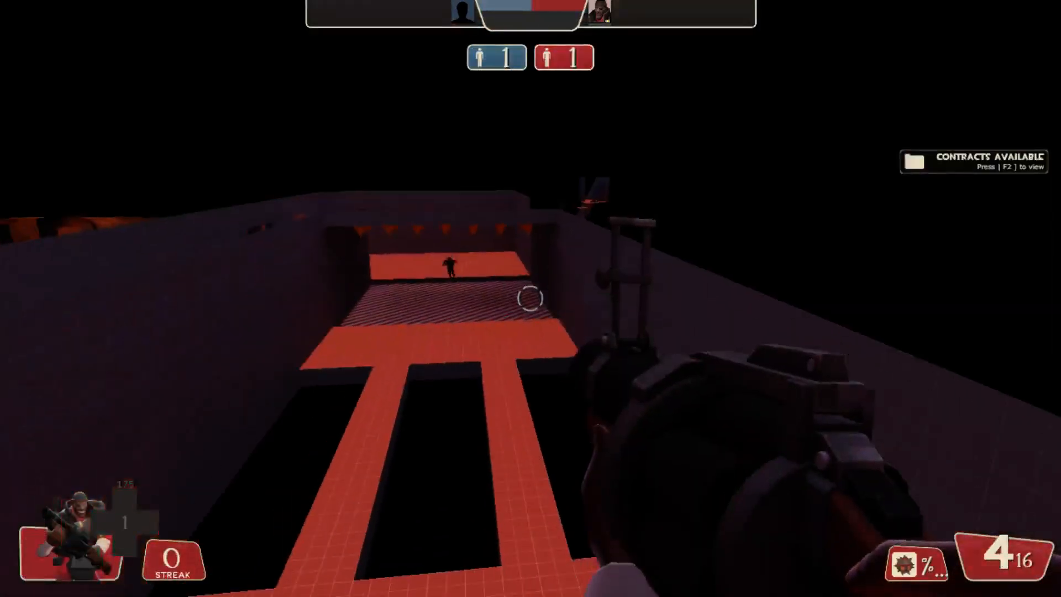
key("s")
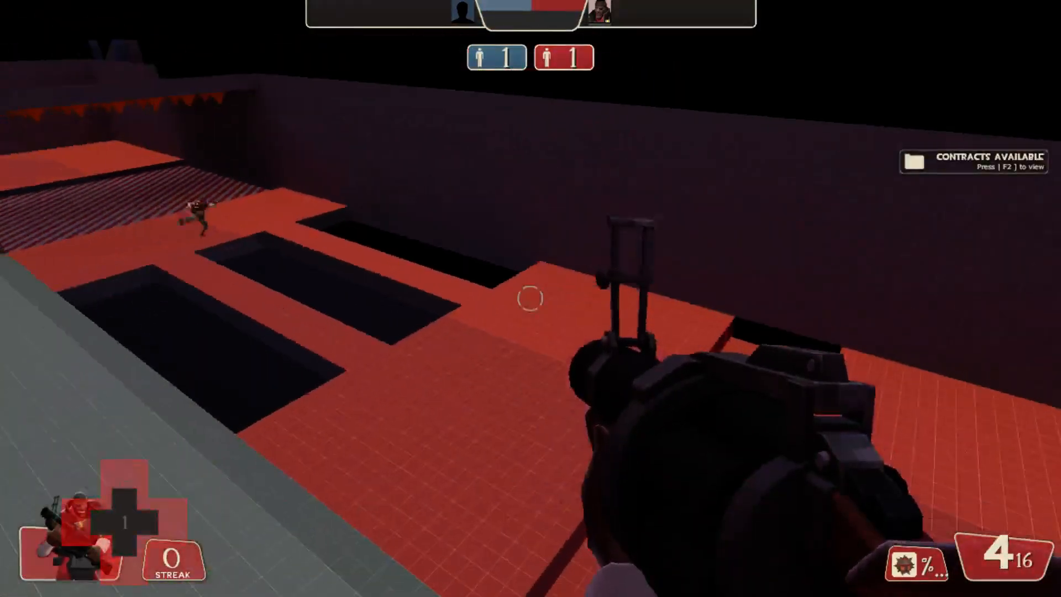
key("w")
key("w")
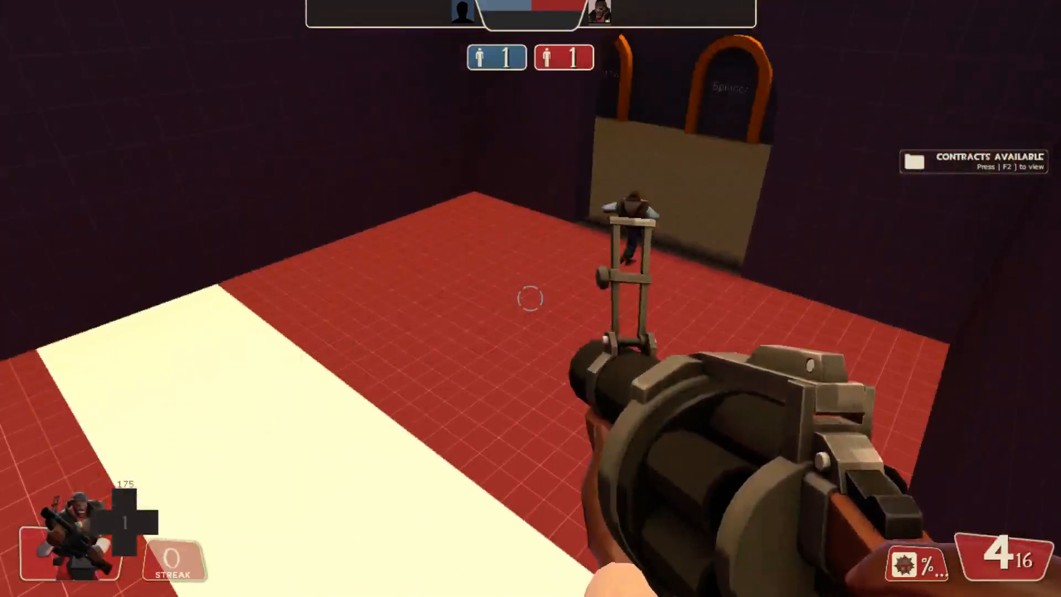
- Quit Team Fortress 2 through the console and maximize the Hammer window
key("grave")
type("quo")
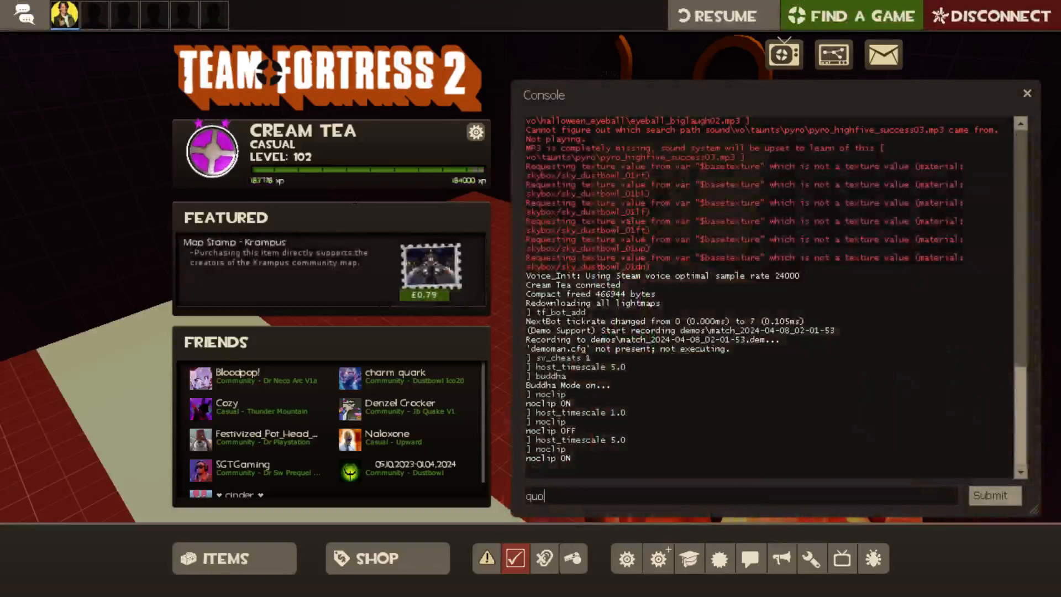
type("it")
key("Return")
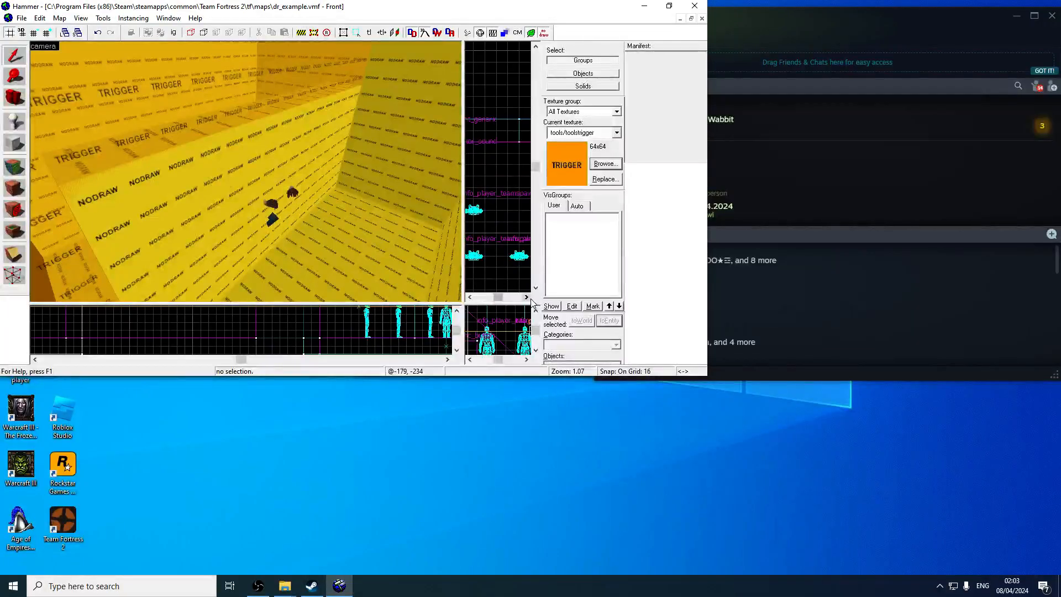
left_click(671, 9)
left_click(670, 9)
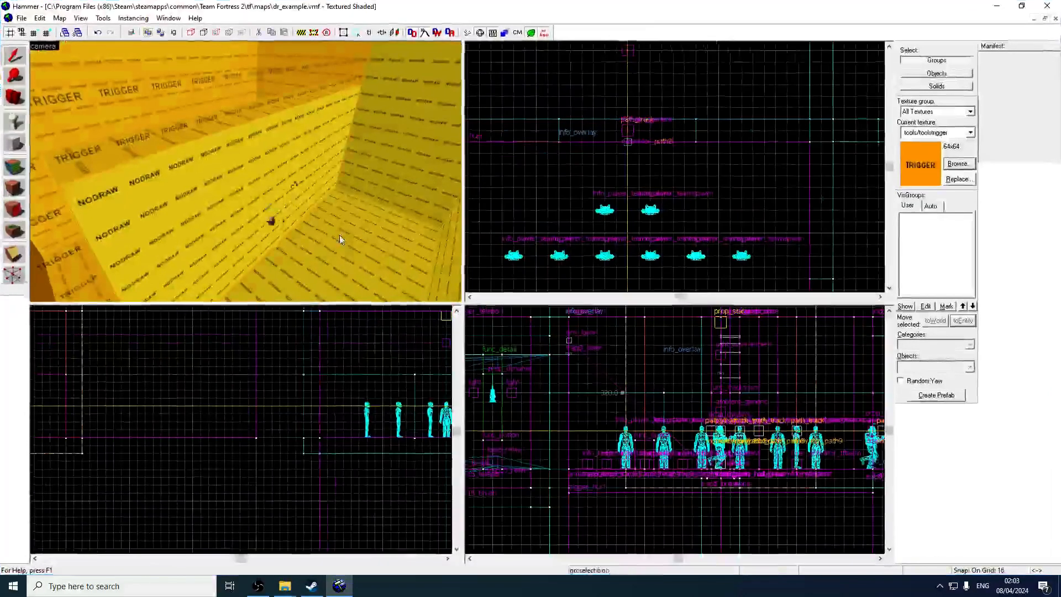
- Edit the target entity of the OnPass RoundWin output on the path_track motivator_path32
left_click(341, 237)
key("z")
key("w")
key("w")
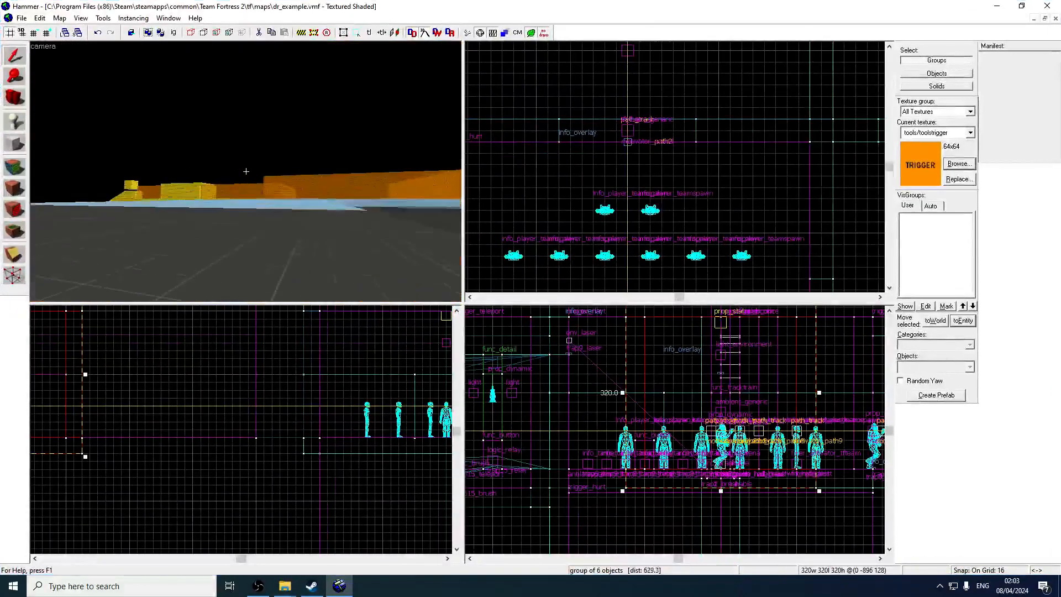
key("w")
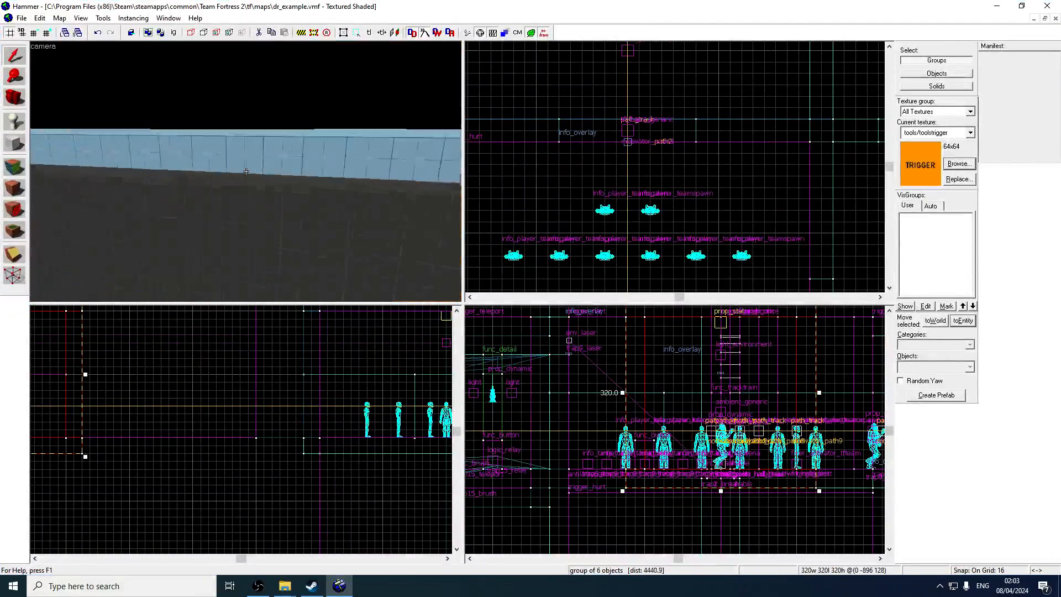
key("w")
key("z")
double_click(235, 164)
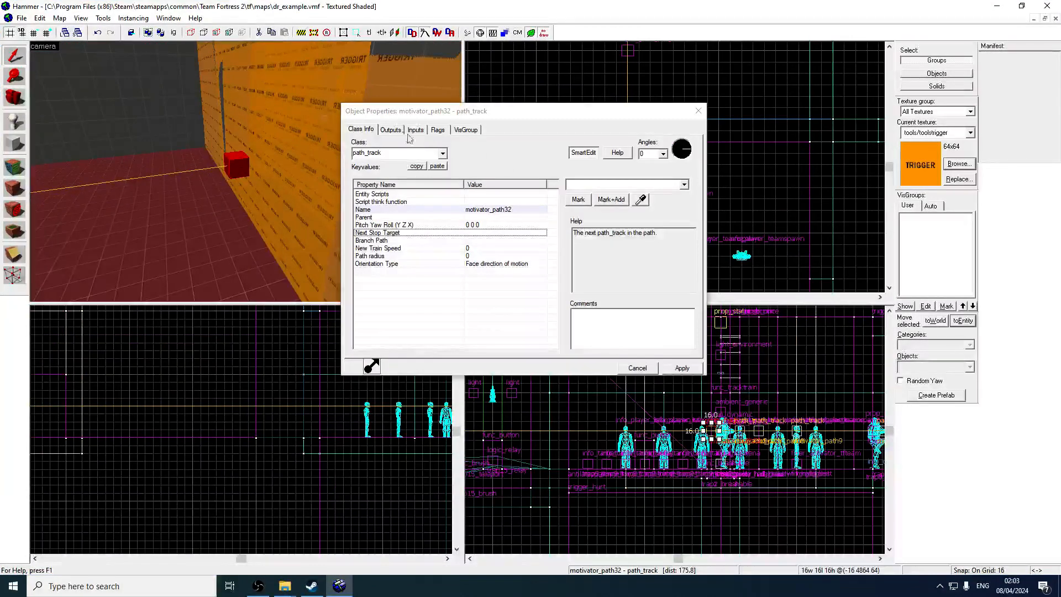
left_click(391, 130)
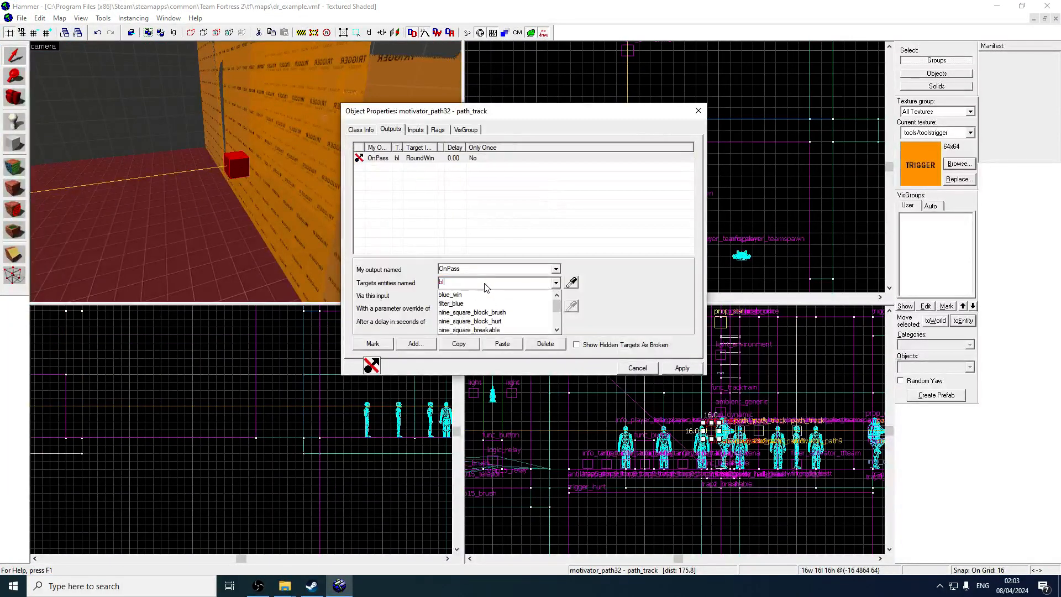
left_click(699, 112)
- Review the motivator func_tracktrain's properties, including its move sound and minimum pitch
key("w")
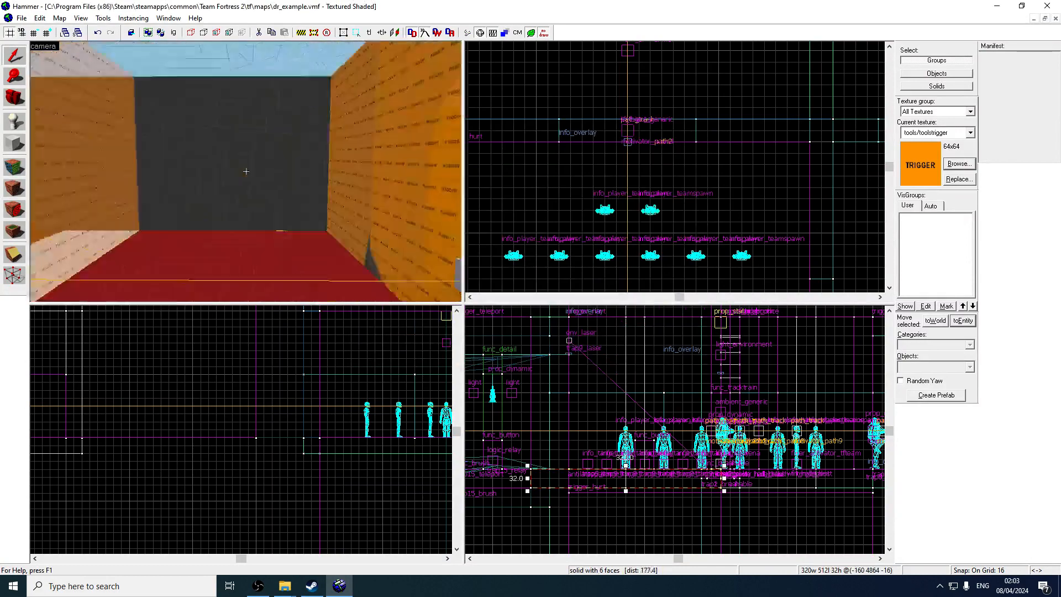
key("w")
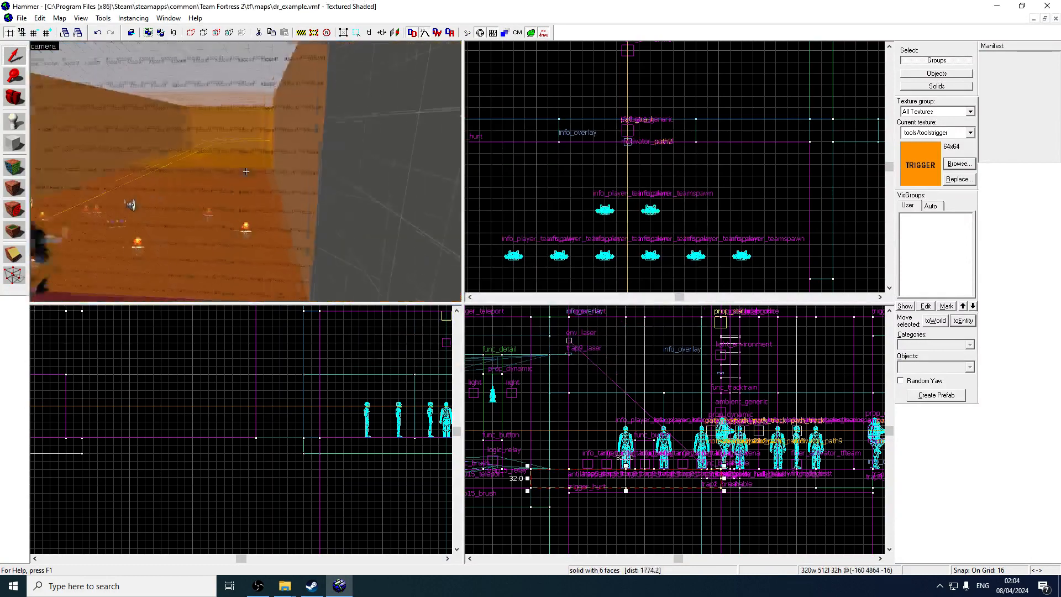
key("s")
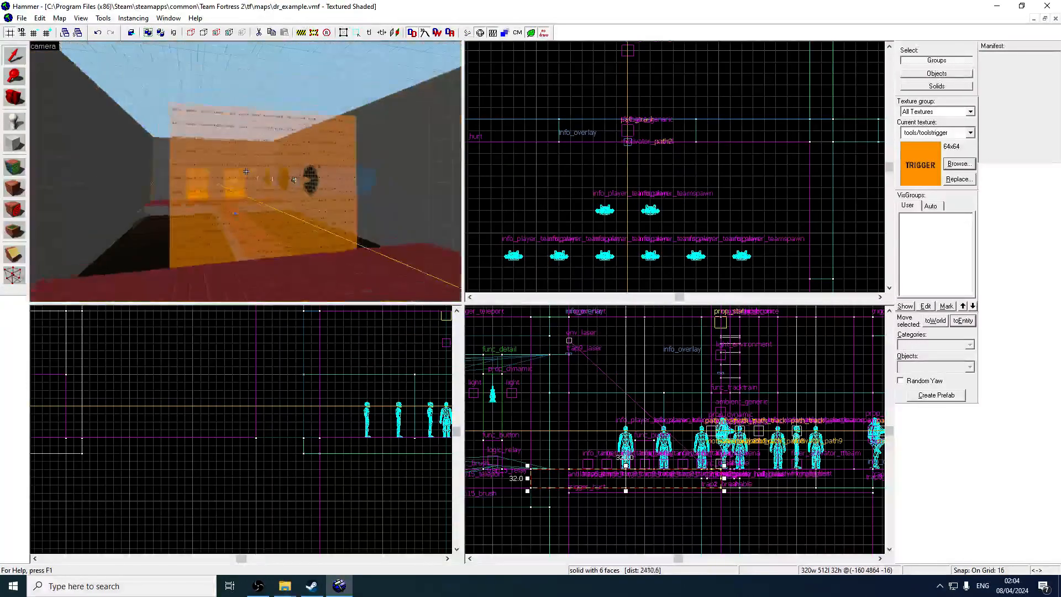
key("w")
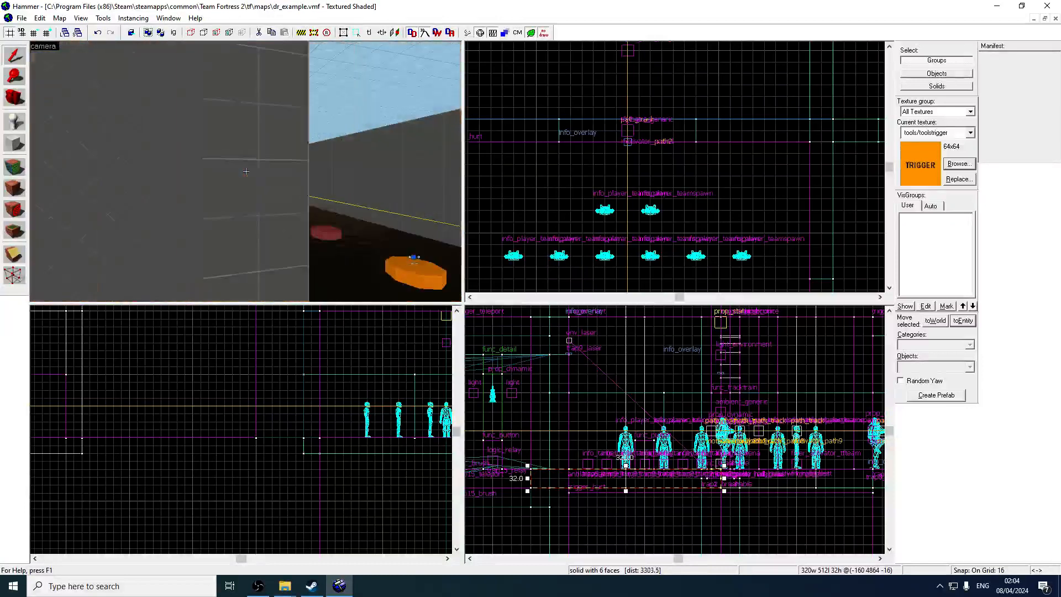
key("w")
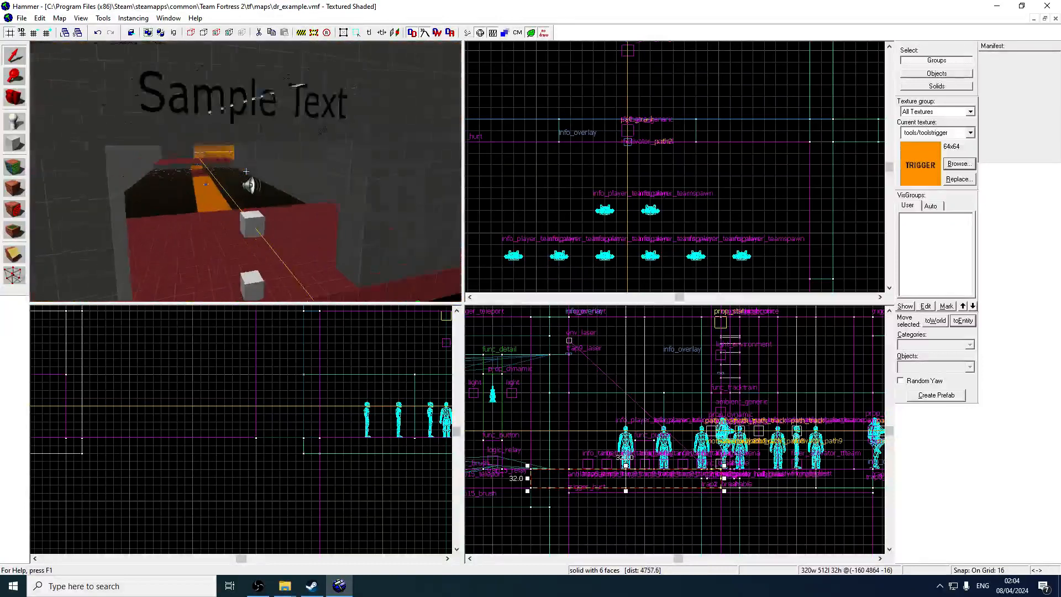
key("w")
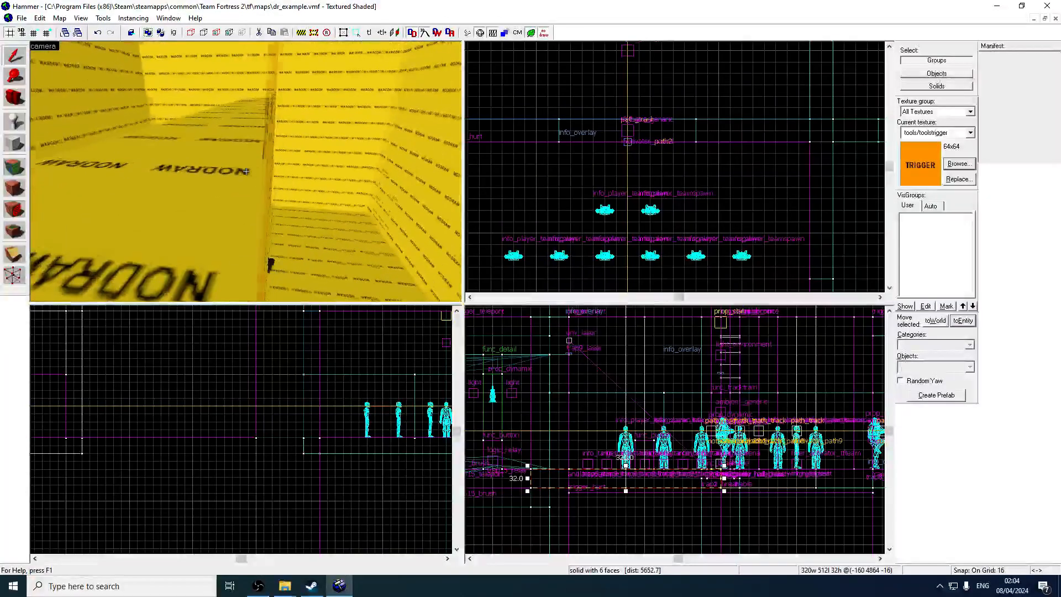
key("z")
left_click(203, 187)
double_click(202, 183)
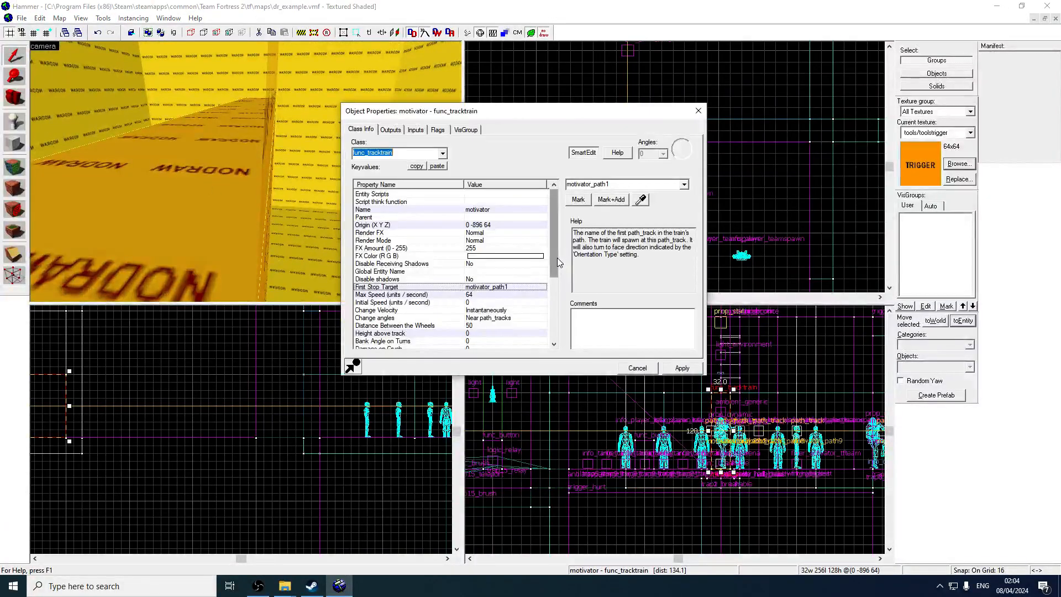
left_click_drag(555, 263, 500, 314)
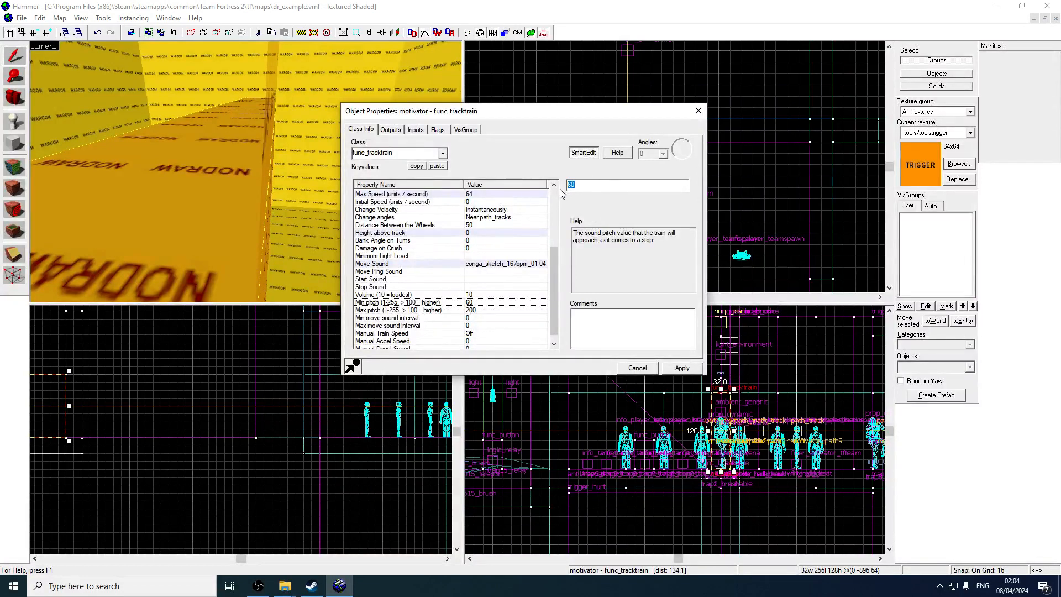
left_click(695, 109)
- Pick up the tools/toolsblack texture from the black face beside the cave tunnel
key("z")
key("w")
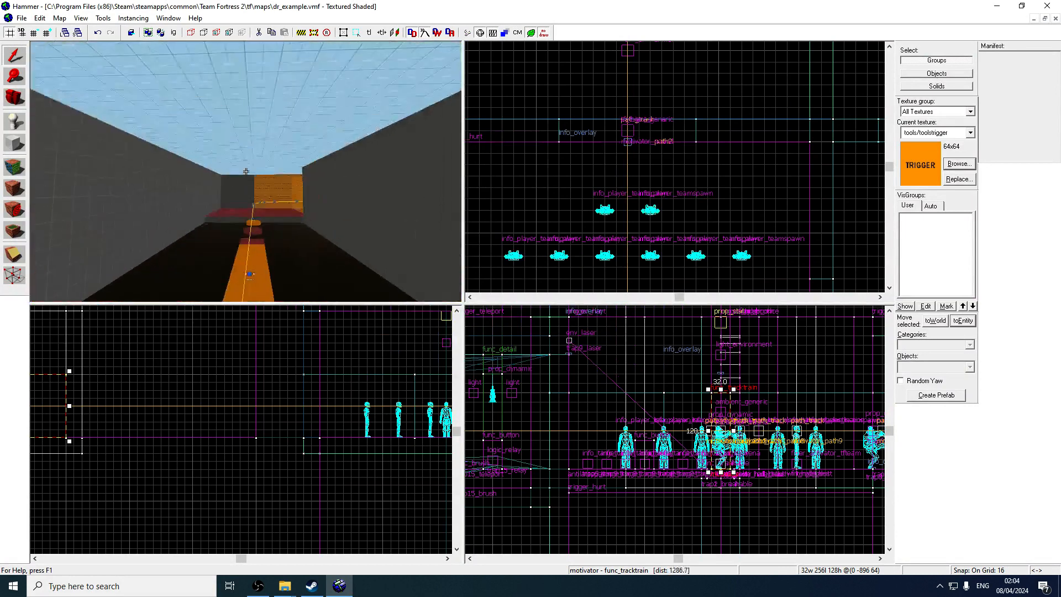
key("w")
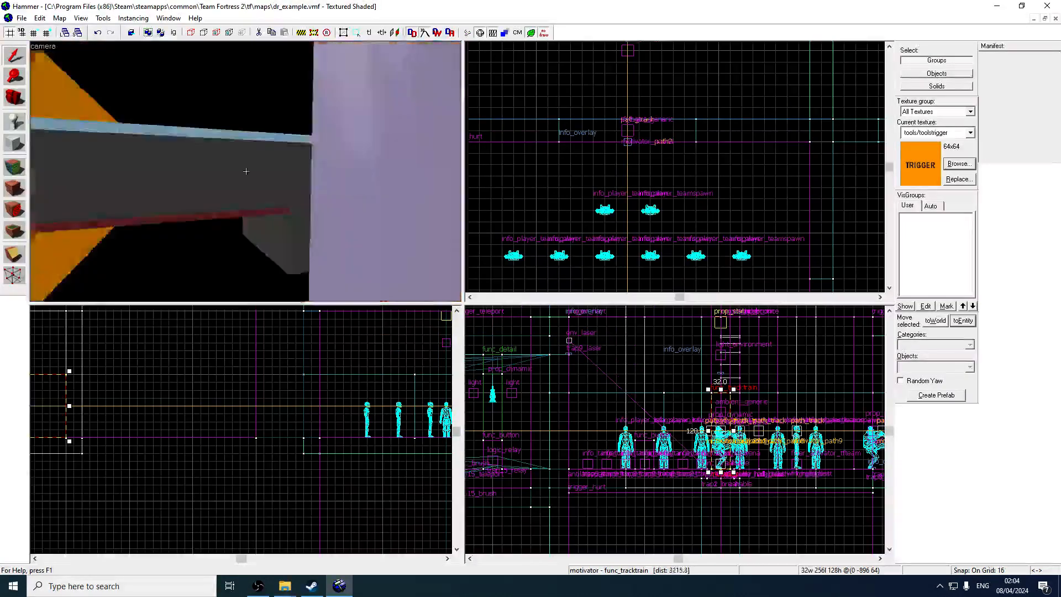
key("w")
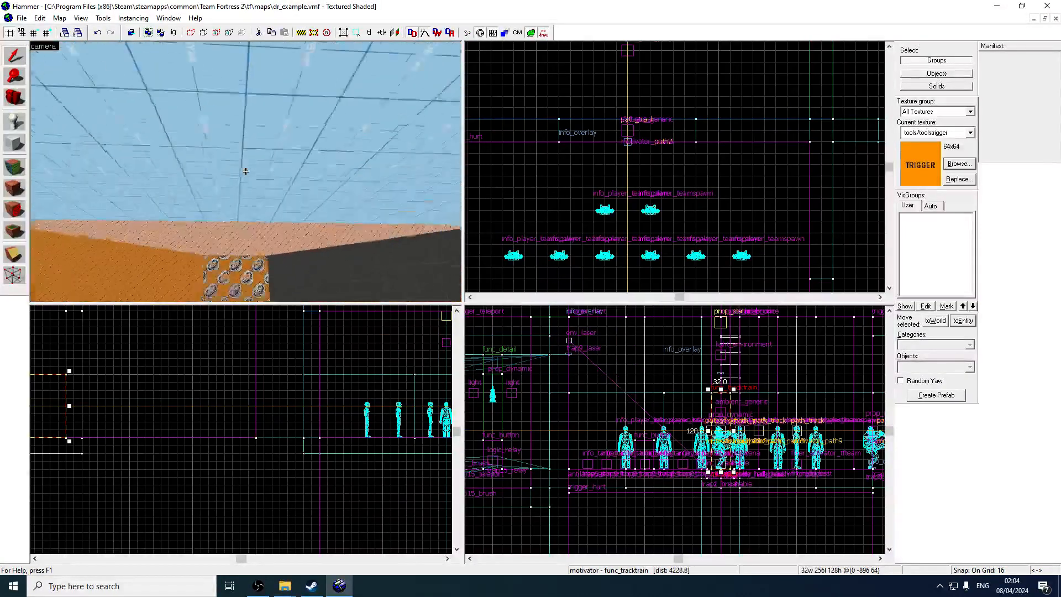
key("w")
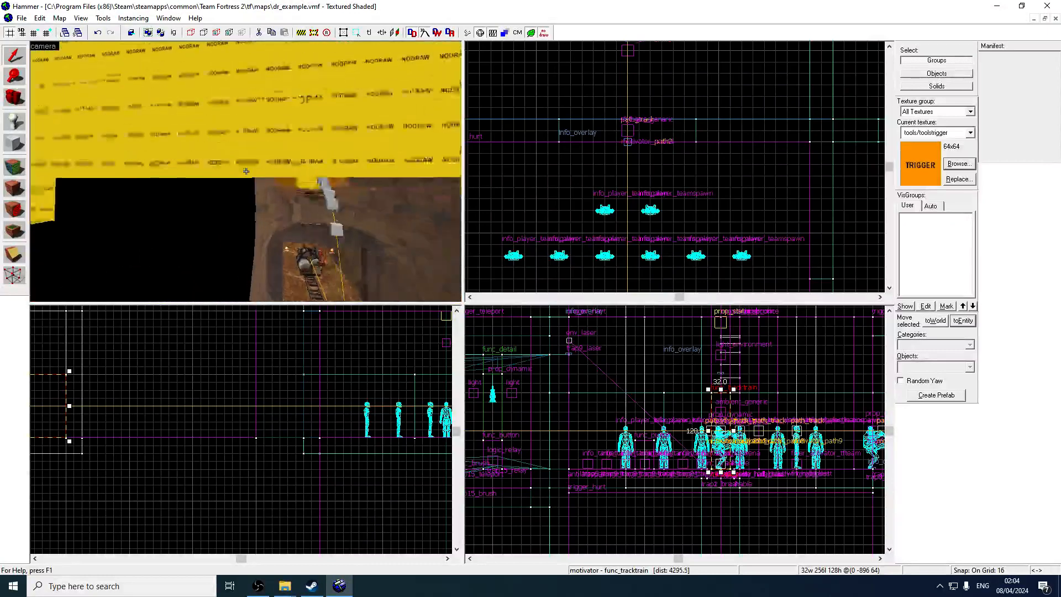
key("z")
left_click(15, 167)
left_click(206, 157)
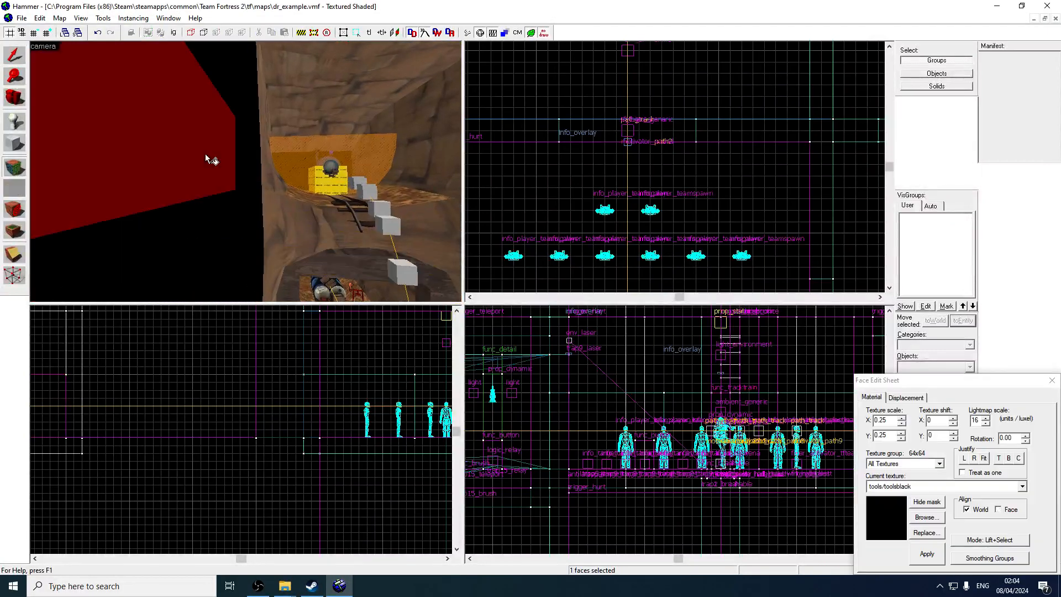
left_click(241, 162)
- Examine the cave tunnel and its doorway under the troll-face wall, and close the face editing tool
key("z")
key("w")
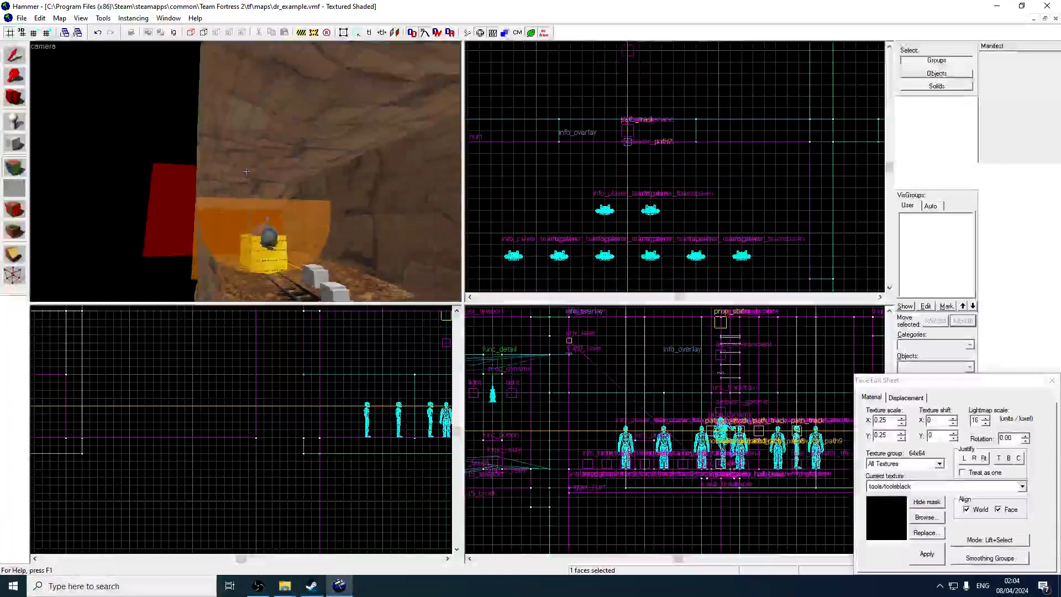
key("w")
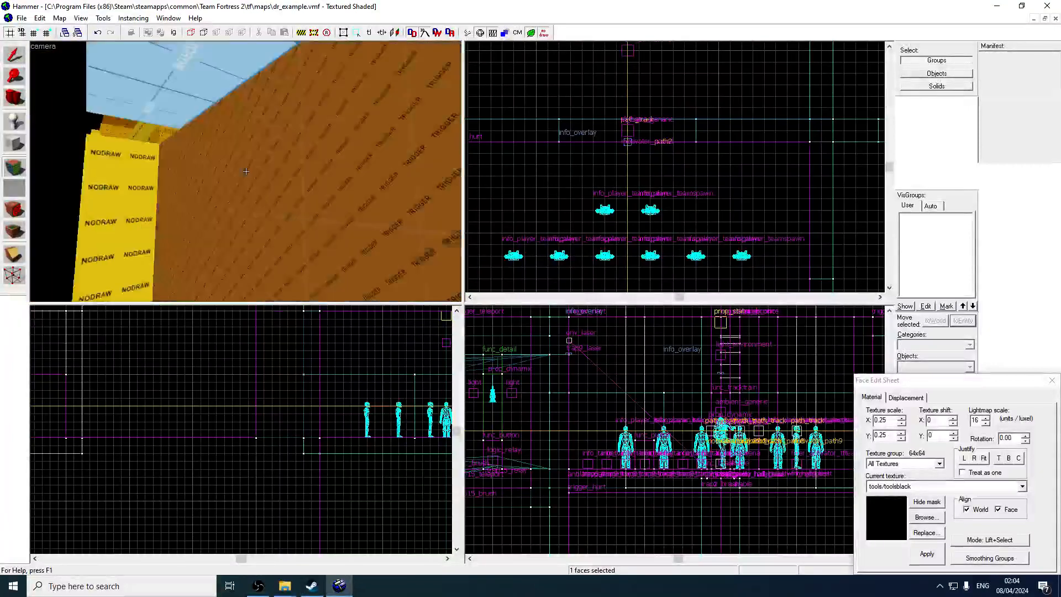
key("w")
key("w")
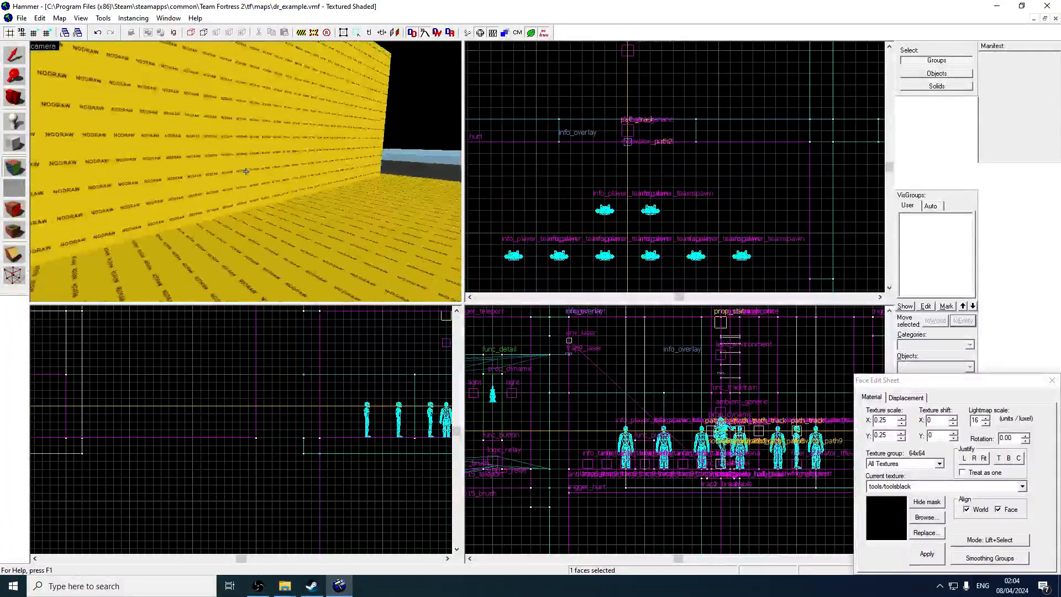
key("w")
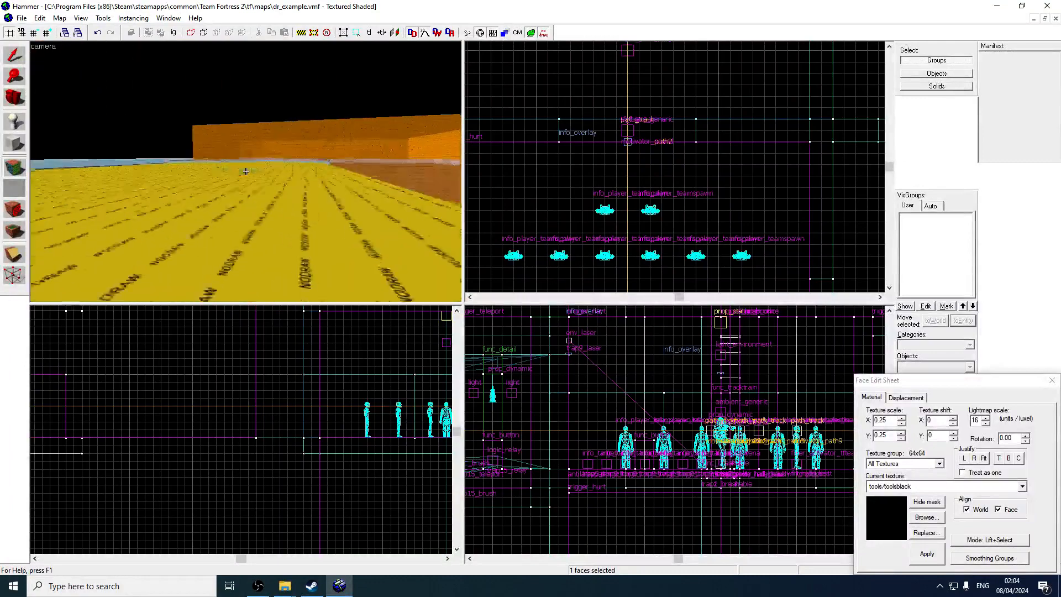
key("w")
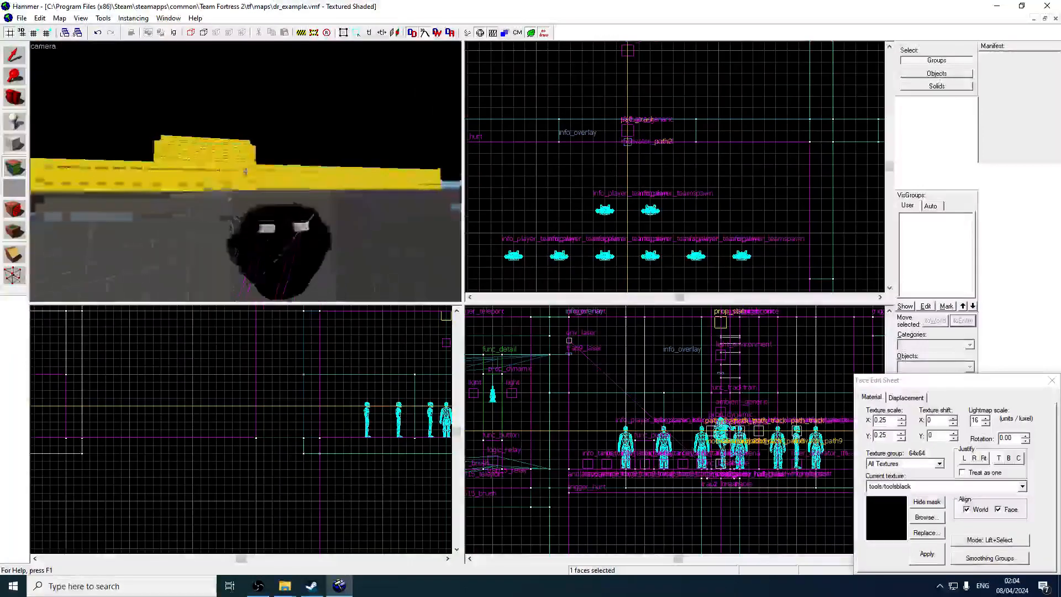
key("w")
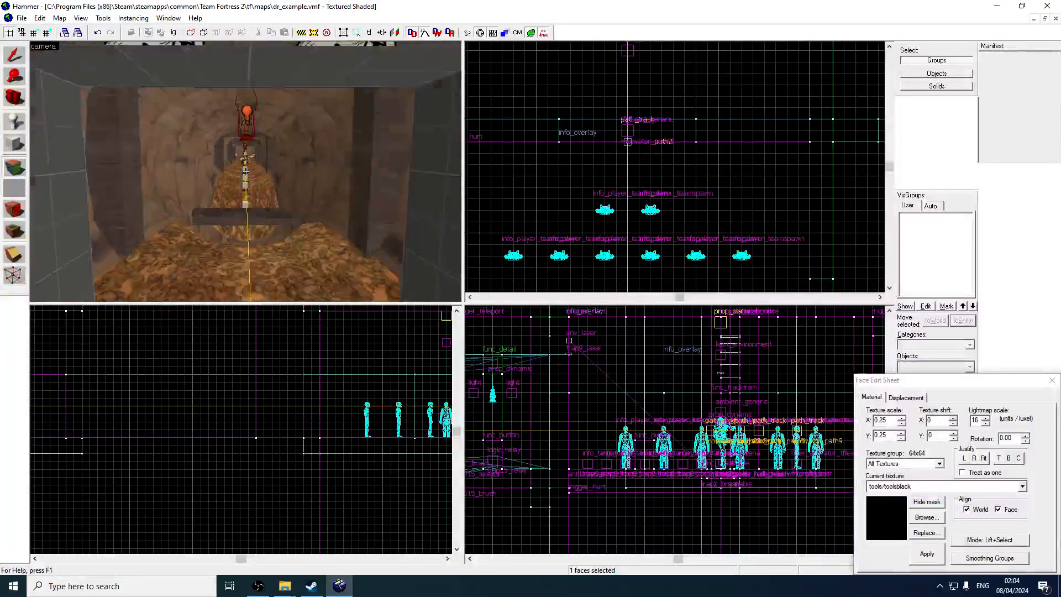
key("w")
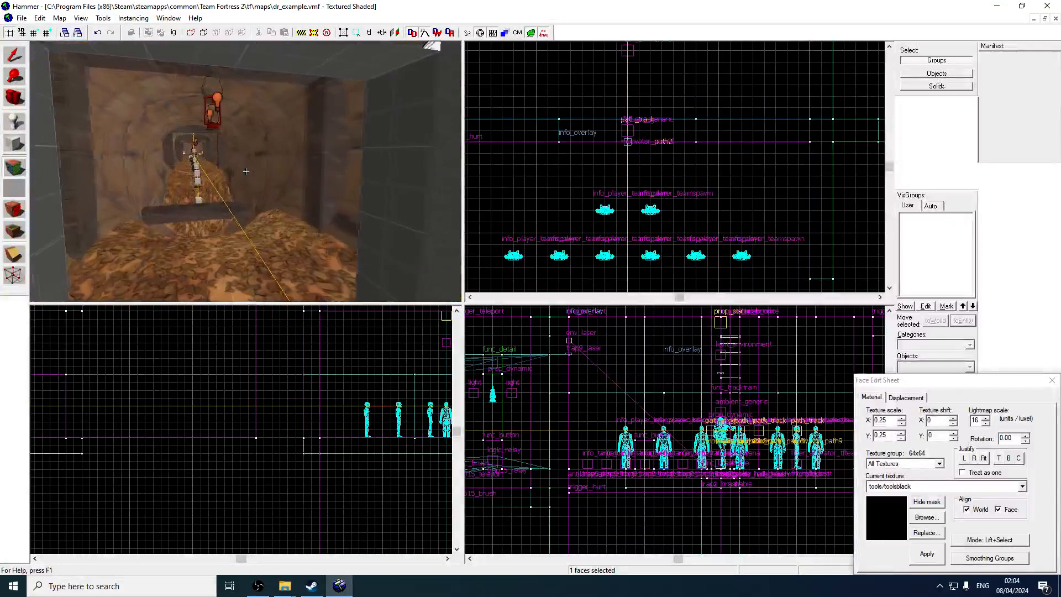
key("w")
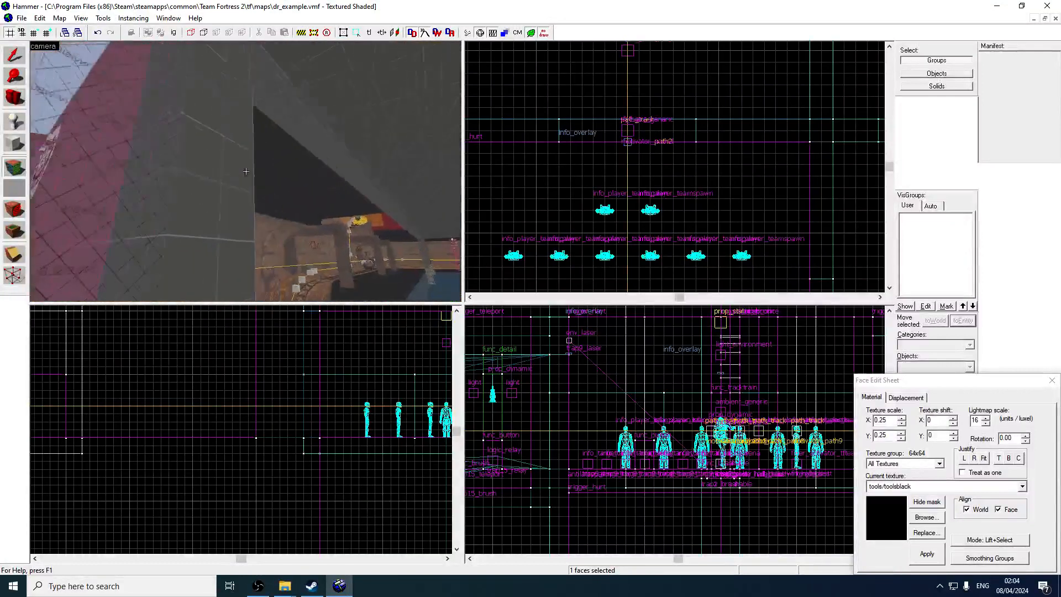
key("w")
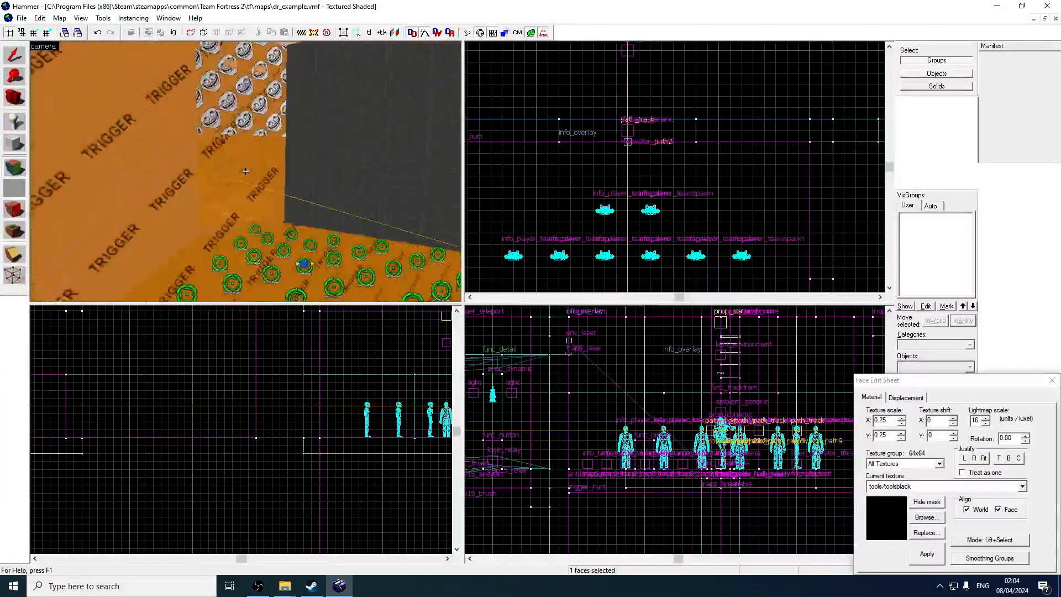
key("w")
left_click(1050, 381)
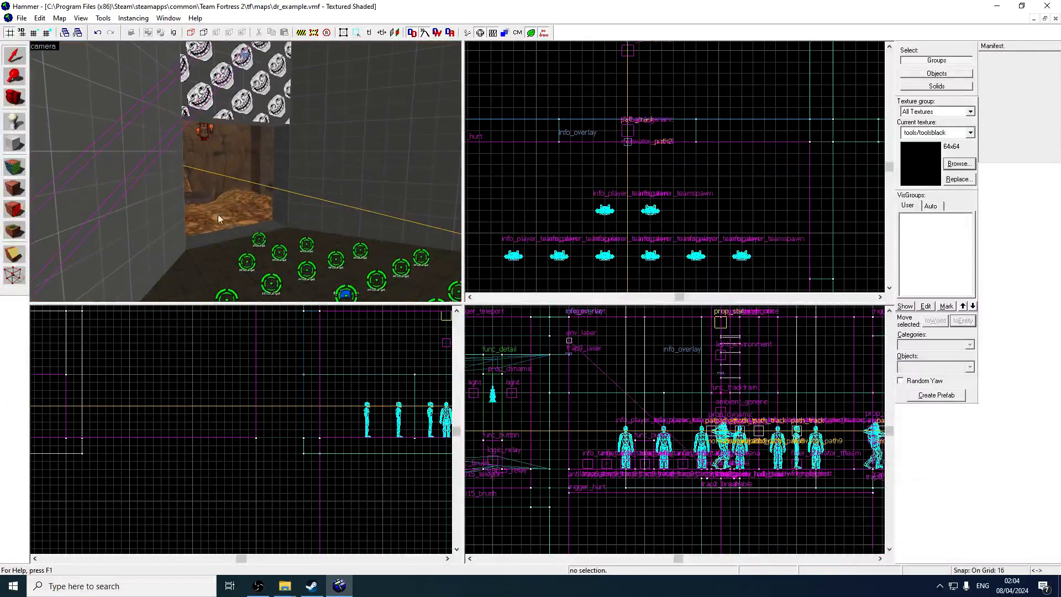